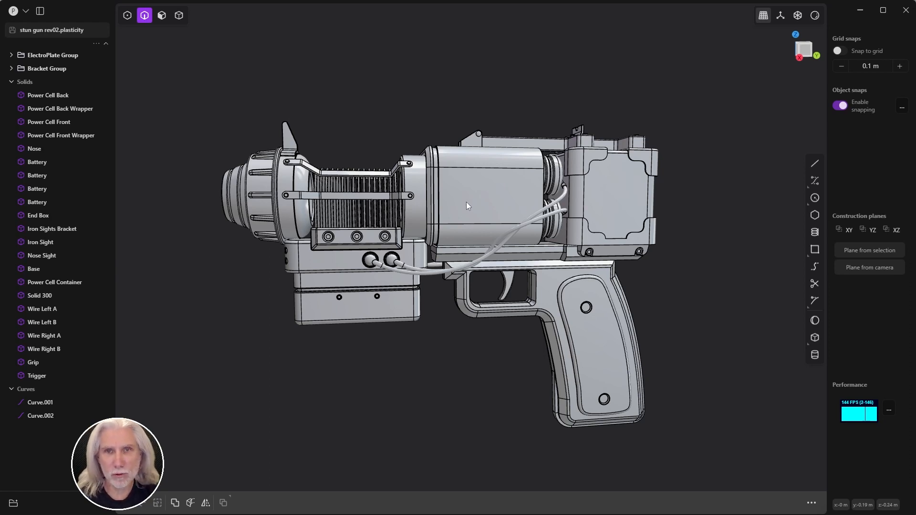
key(5)
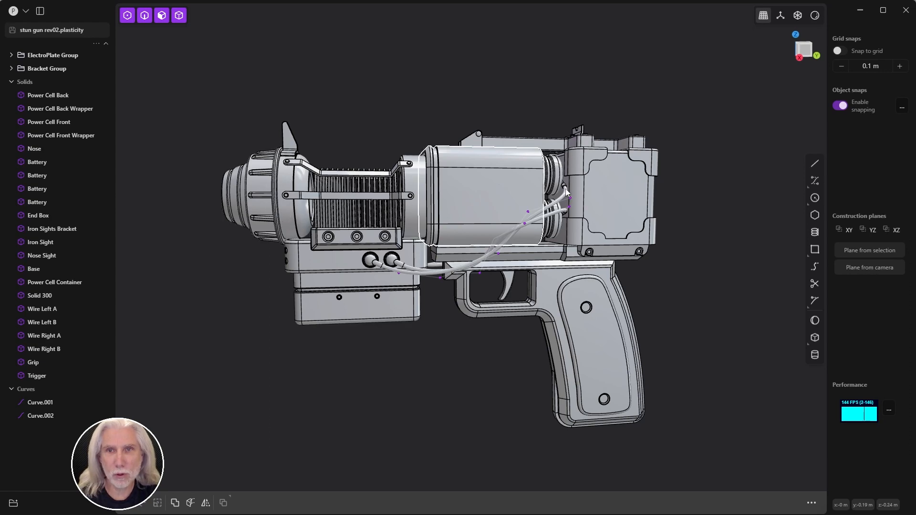
mouse_move(400, 394)
middle_down()
mouse_move(473, 394)
mouse_move(394, 397)
middle_up()
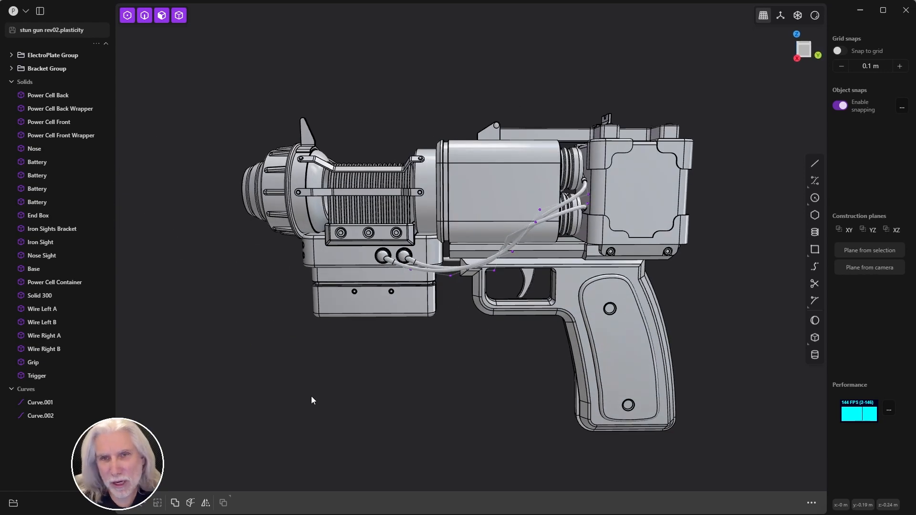
middle_drag(312, 396, 484, 361)
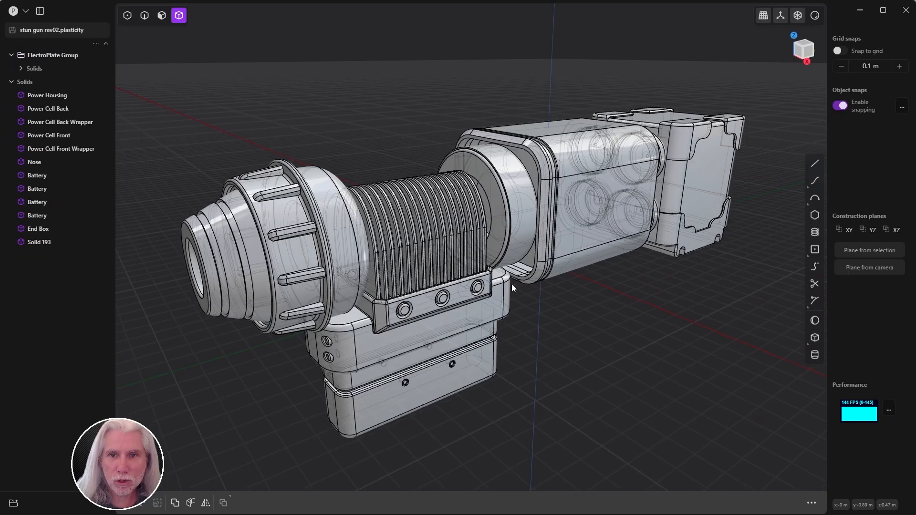
Step: In the right view, draw a centre rectangle on the front power cell's wrapper edge, about 0.35 m in perimeter
middle_drag(511, 284, 493, 315)
scroll(409, 247, up, 2)
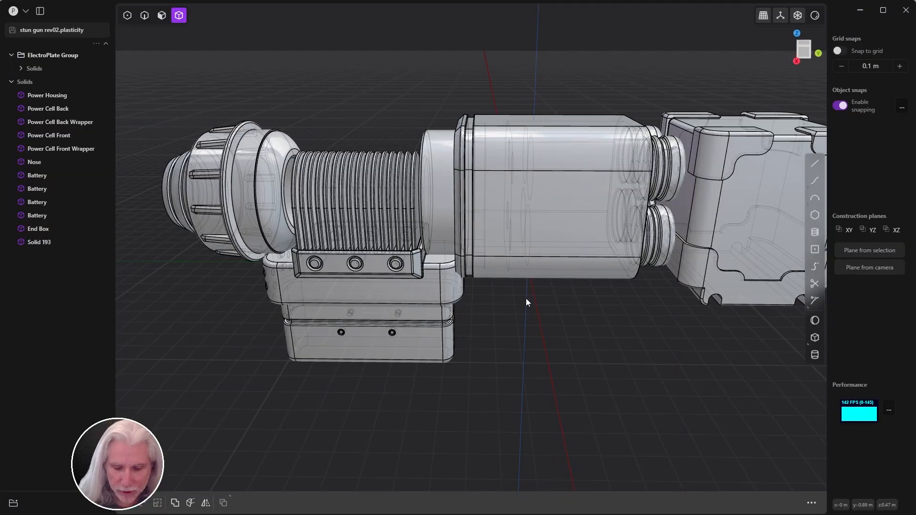
key(KP_3)
scroll(476, 202, up, 5)
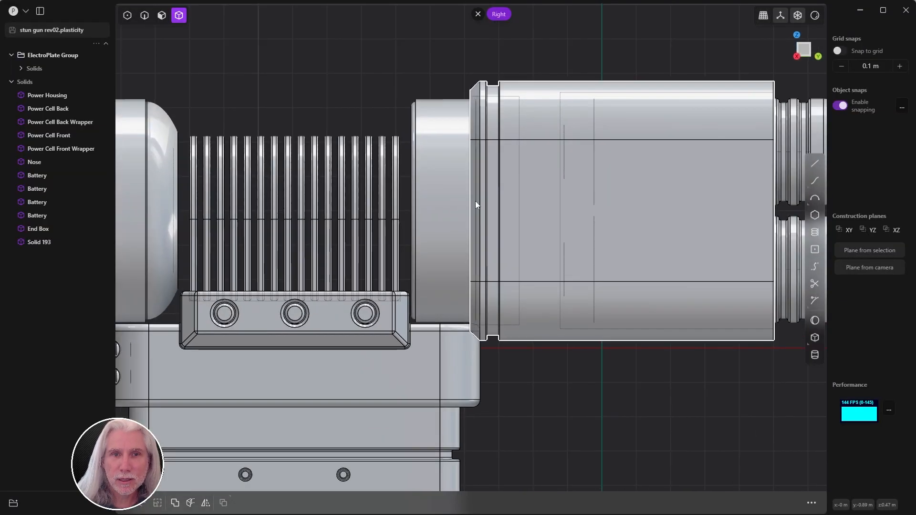
shift+middle_drag(475, 202, 572, 170)
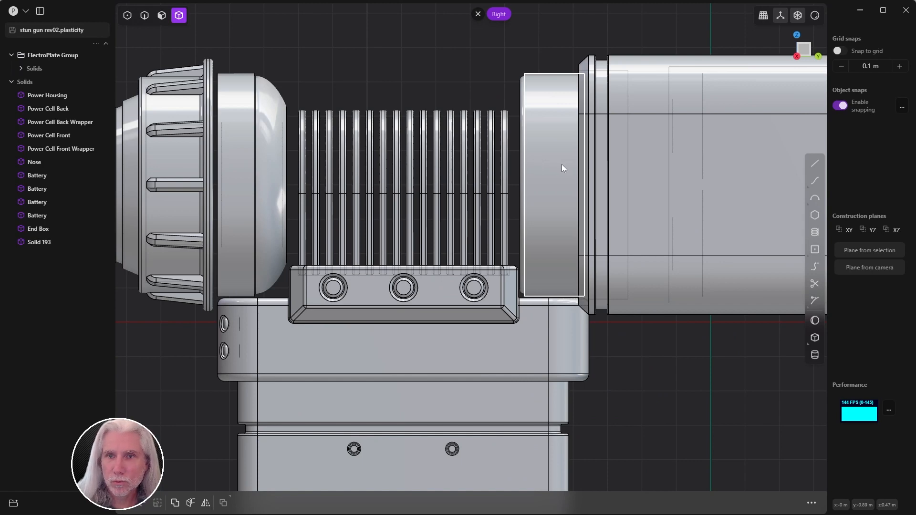
click(816, 250)
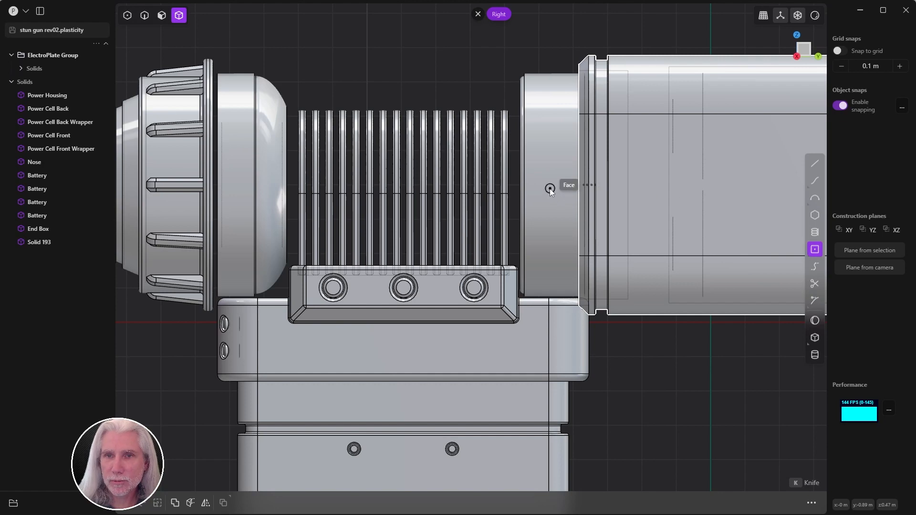
scroll(258, 179, up, 3)
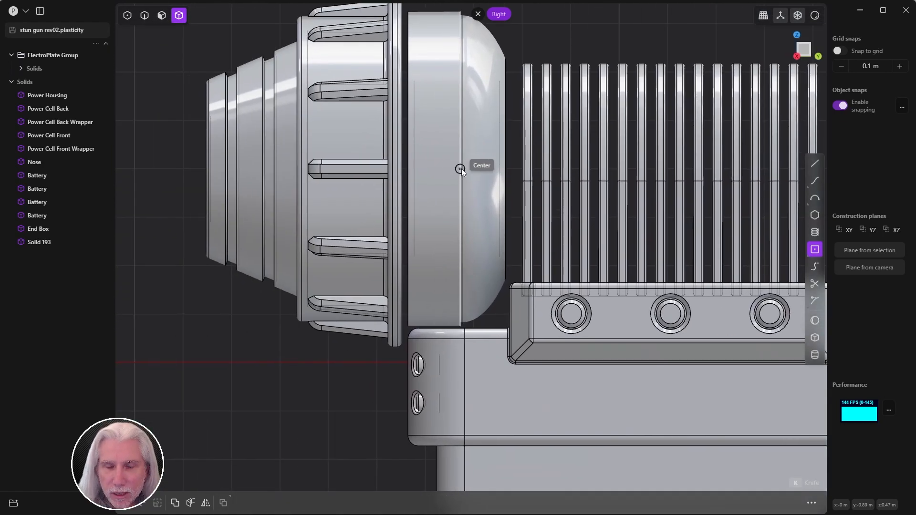
shift+middle_drag(460, 169, 390, 167)
click(386, 169)
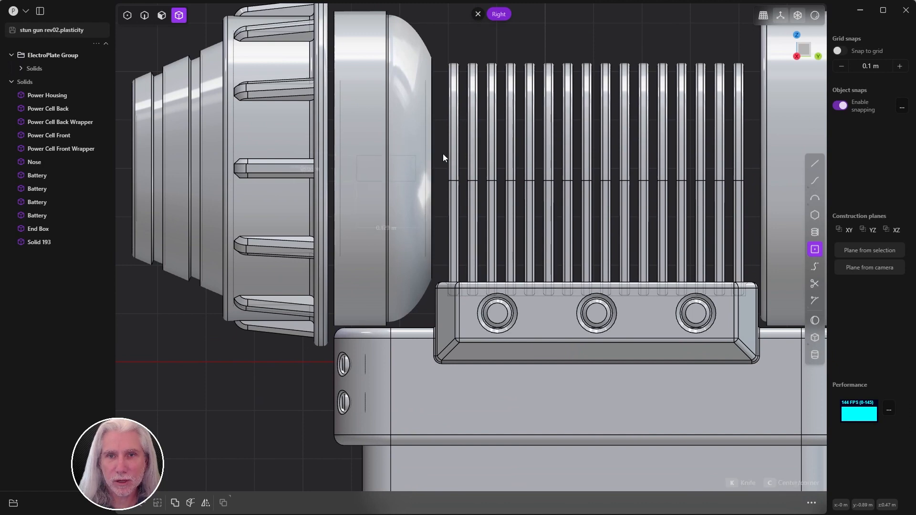
click(416, 155)
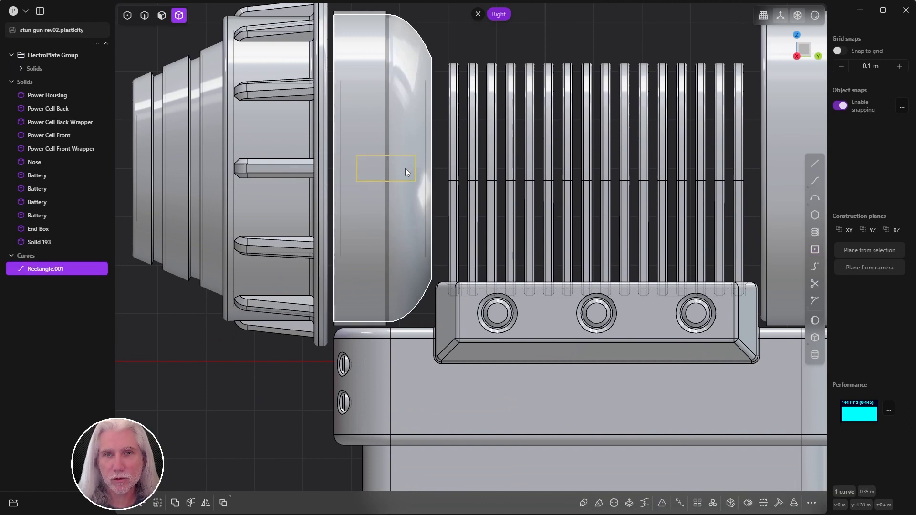
Step: Narrow the rectangle by moving its two vertices nearest the cooling fins about 0.065 m toward the nose along Y
shift+middle_drag(519, 152, 486, 142)
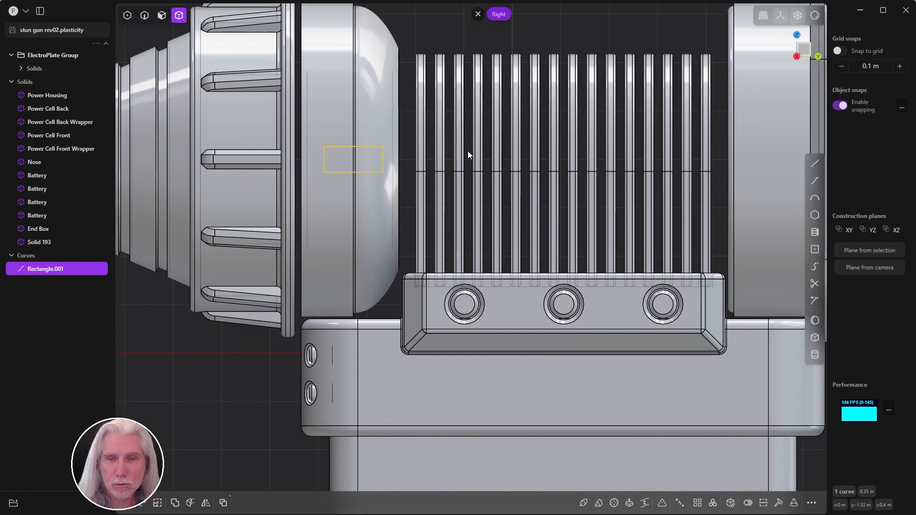
key(1)
drag(360, 129, 391, 199)
key(g)
key(y)
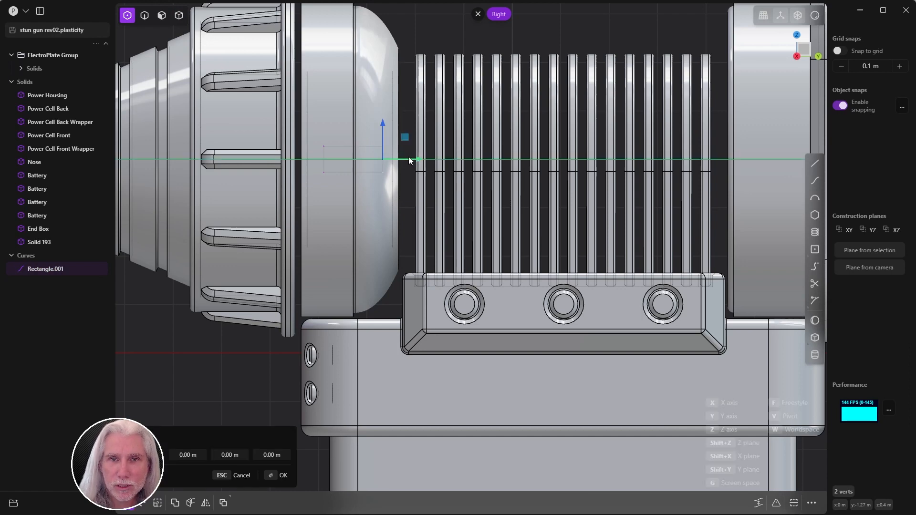
scroll(336, 158, up, 5)
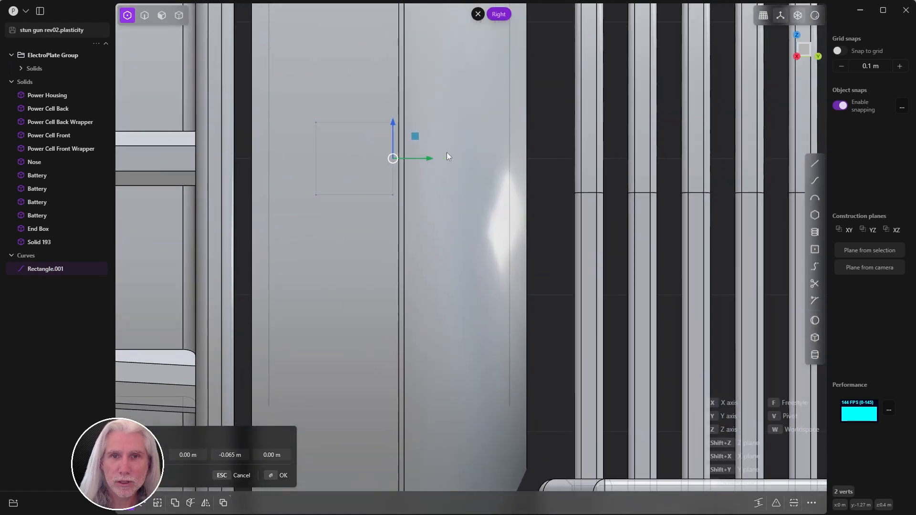
click(482, 171)
Step: Move the rectangle's two vertices nearest the nose about 0.003 m inward along Y
drag(336, 112, 388, 230)
key(g)
key(y)
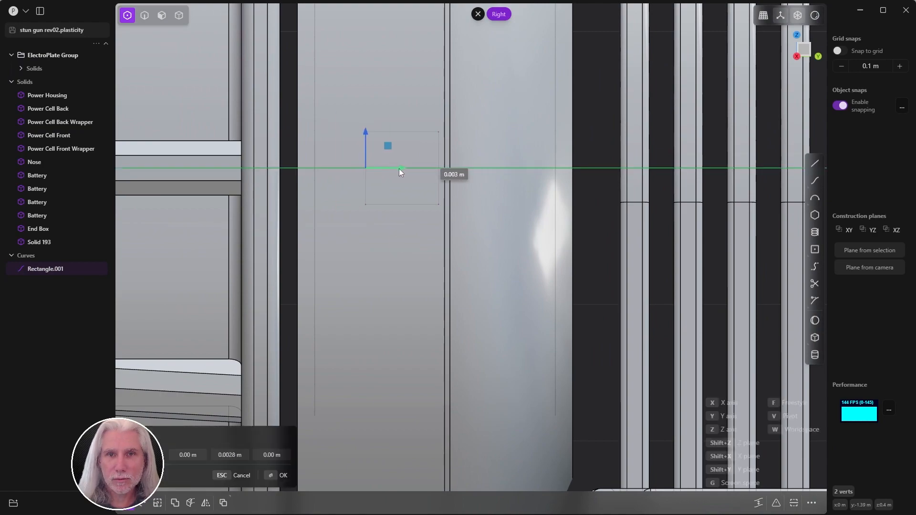
click(423, 174)
Step: Move the rectangle about 0.327 m along X and 0.028 m along Y, just outside the front power cell's side
middle_drag(415, 132, 525, 141)
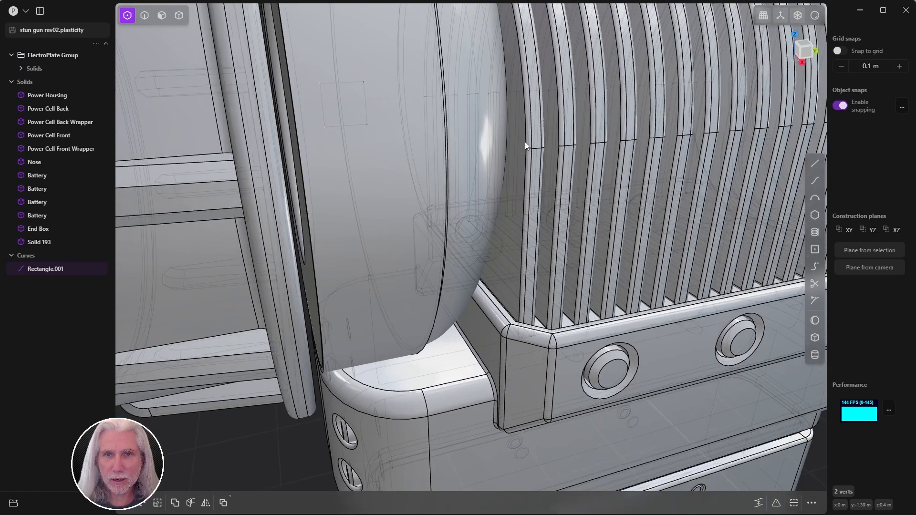
scroll(525, 142, down, 5)
key(2)
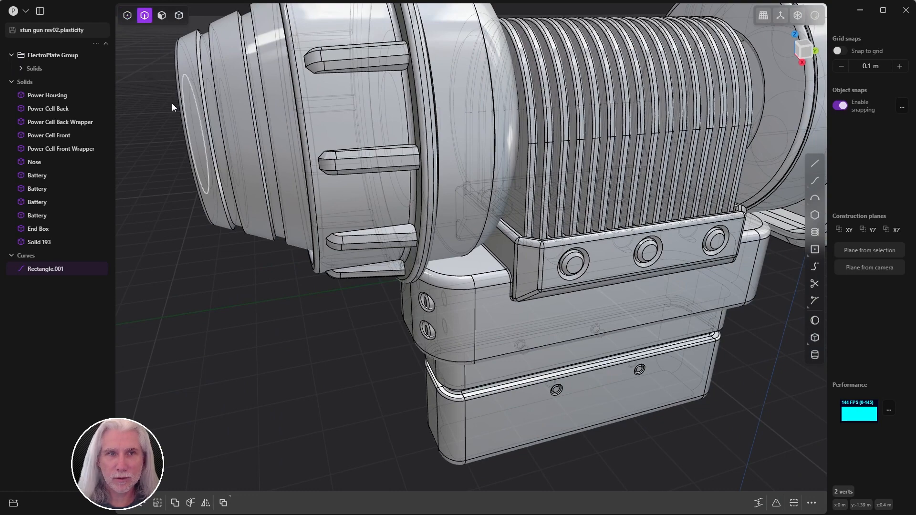
click(45, 268)
key(g)
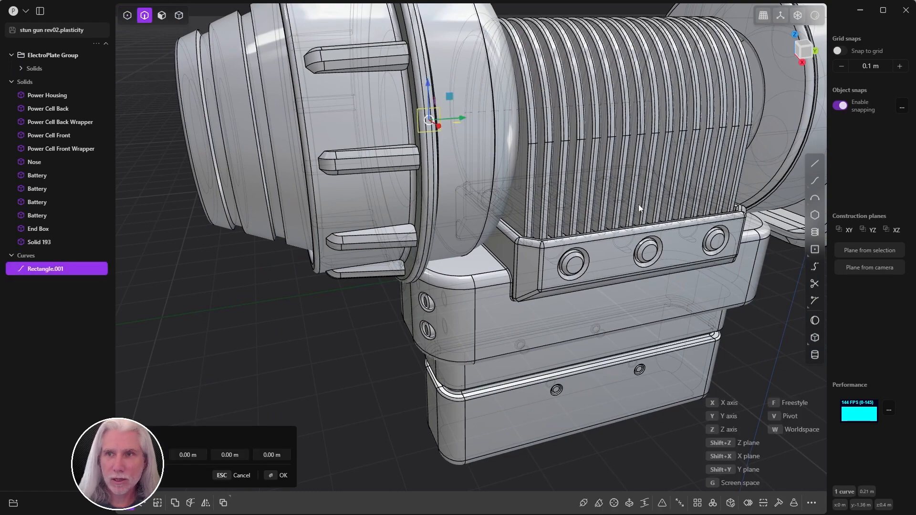
key(KP_7)
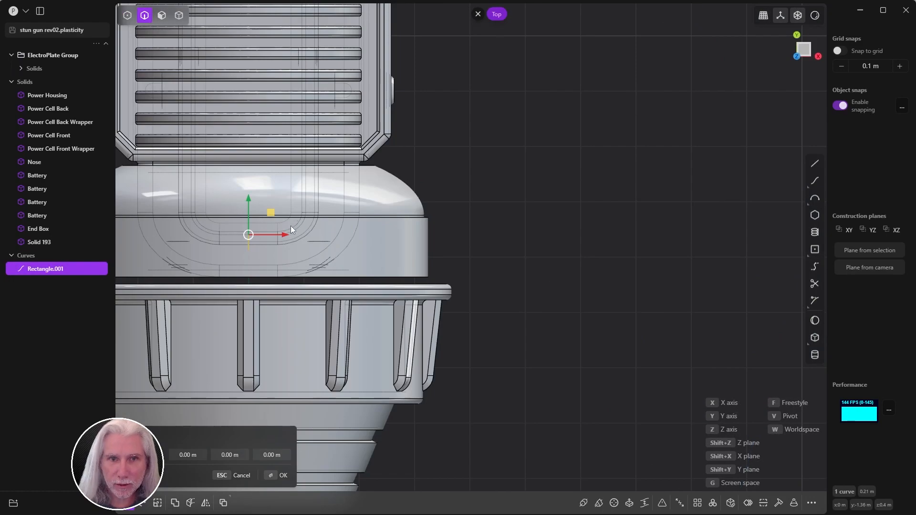
scroll(468, 250, up, 5)
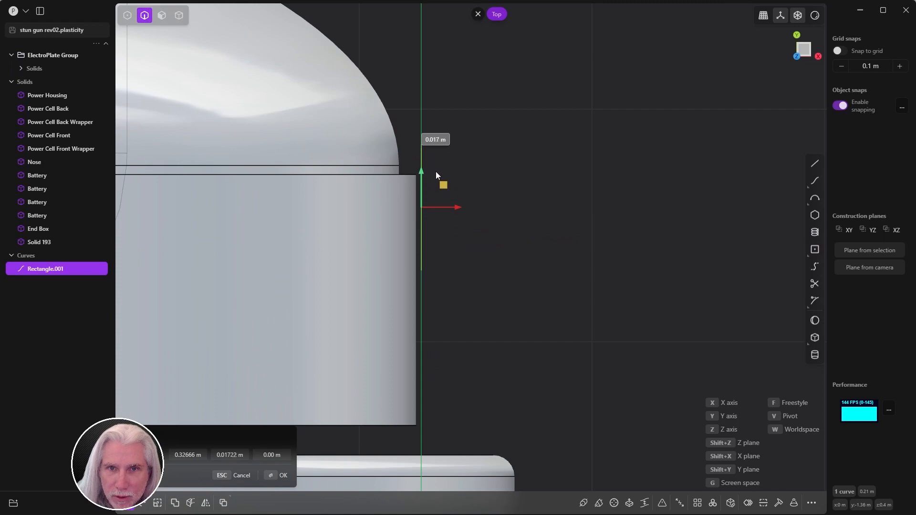
middle_drag(417, 305, 439, 270)
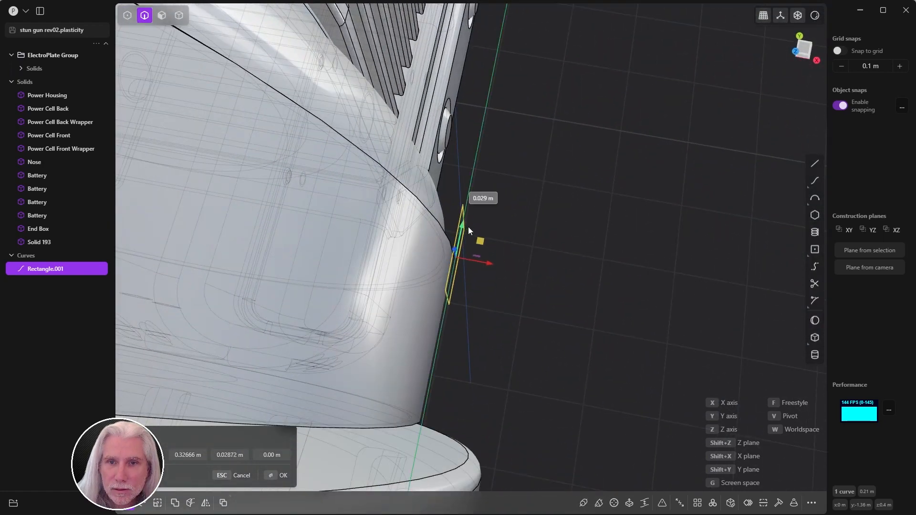
middle_drag(469, 227, 432, 323)
key(KP_7)
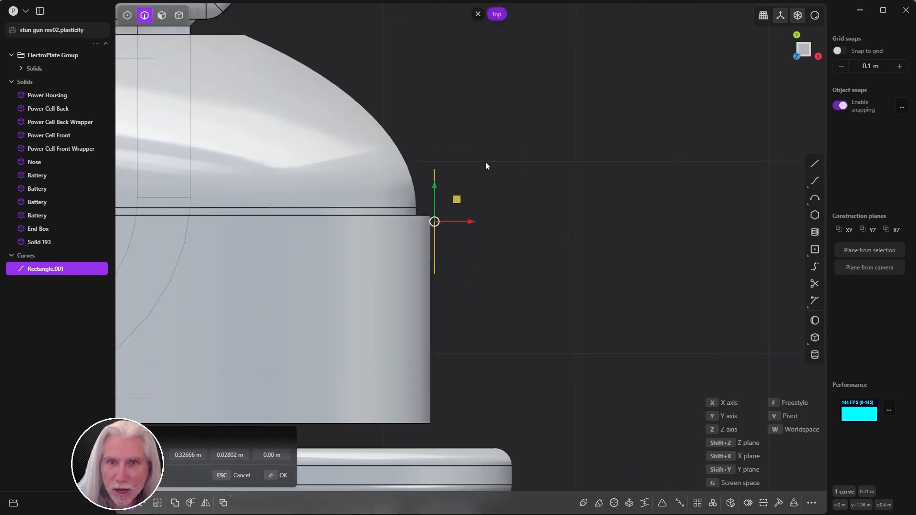
scroll(506, 167, down, 4)
shift+middle_drag(529, 194, 584, 236)
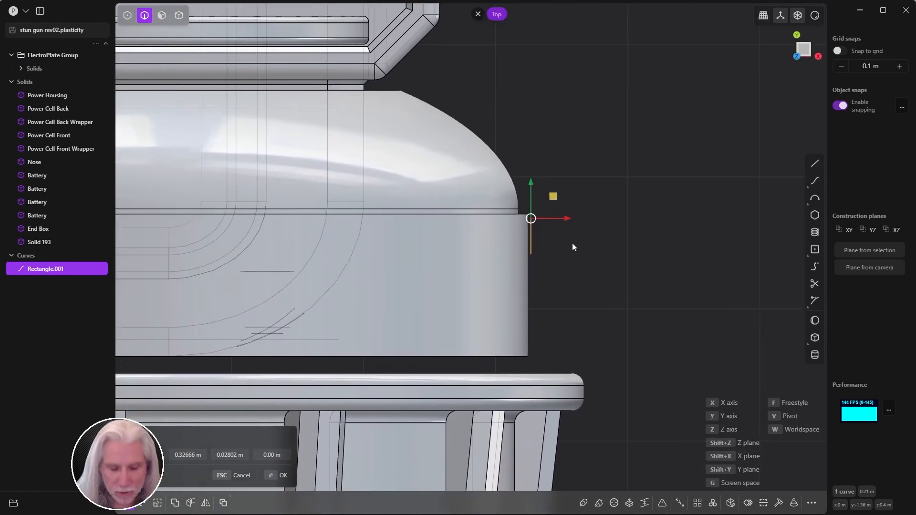
click(572, 242)
scroll(557, 230, up, 1)
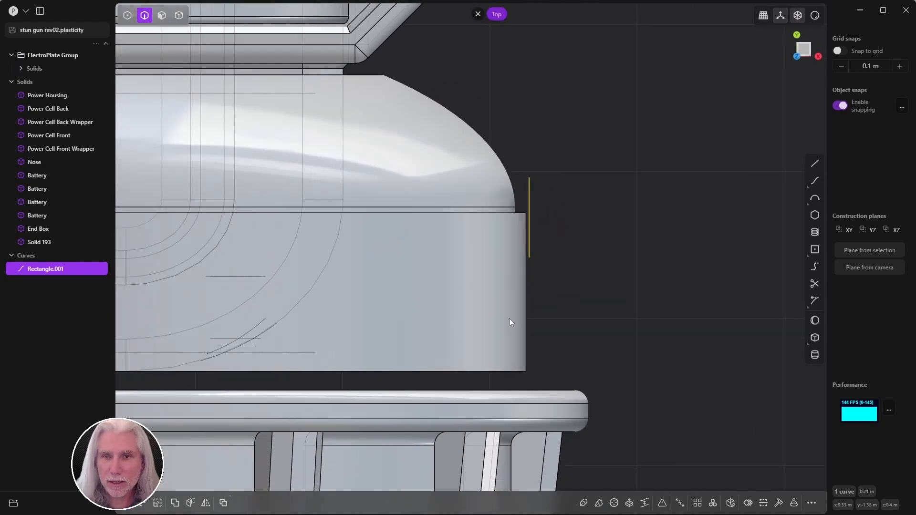
Step: Widen the rectangle by moving its two nose-side vertices about 0.015 m toward the nose along Y, then select the whole curve
key(KP_3)
shift+middle_drag(469, 284, 399, 139)
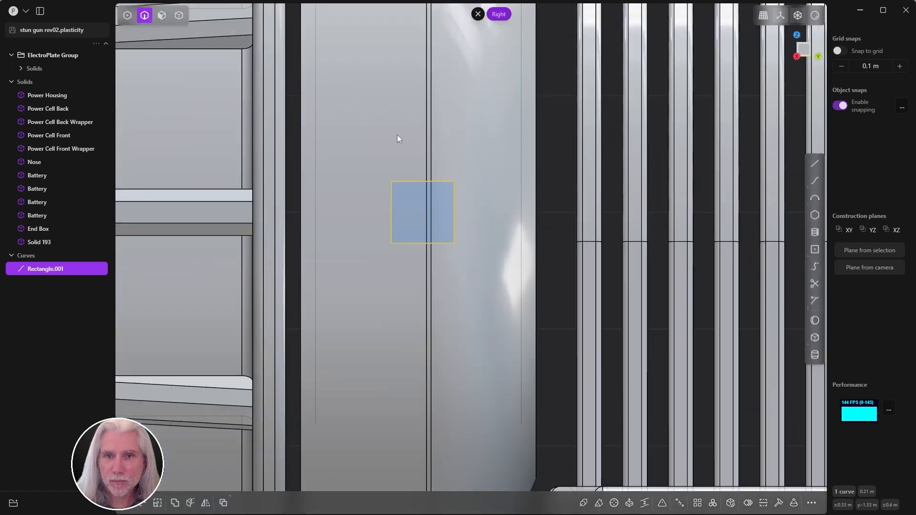
scroll(337, 203, down, 2)
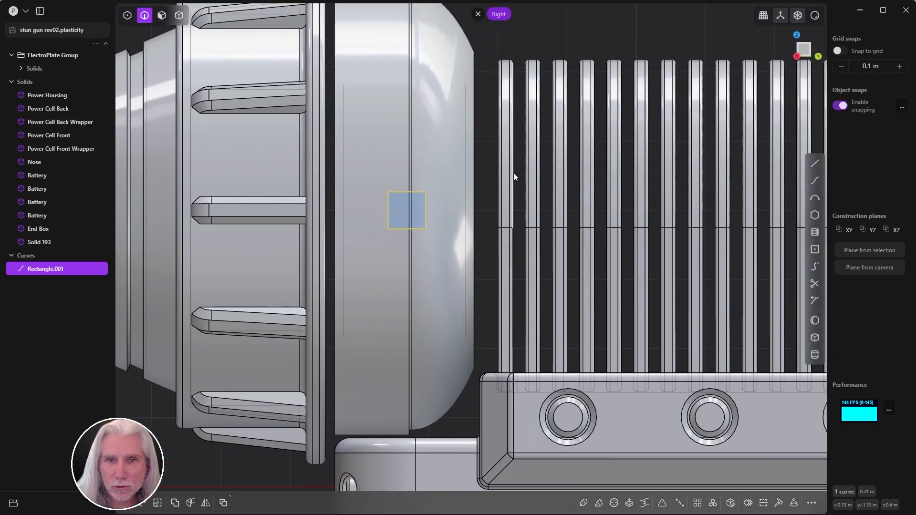
key(1)
drag(369, 178, 411, 250)
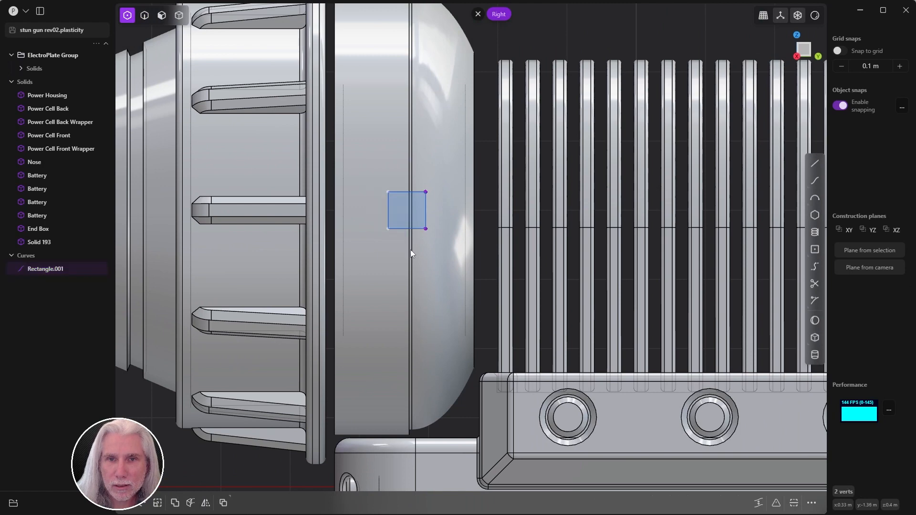
key(g)
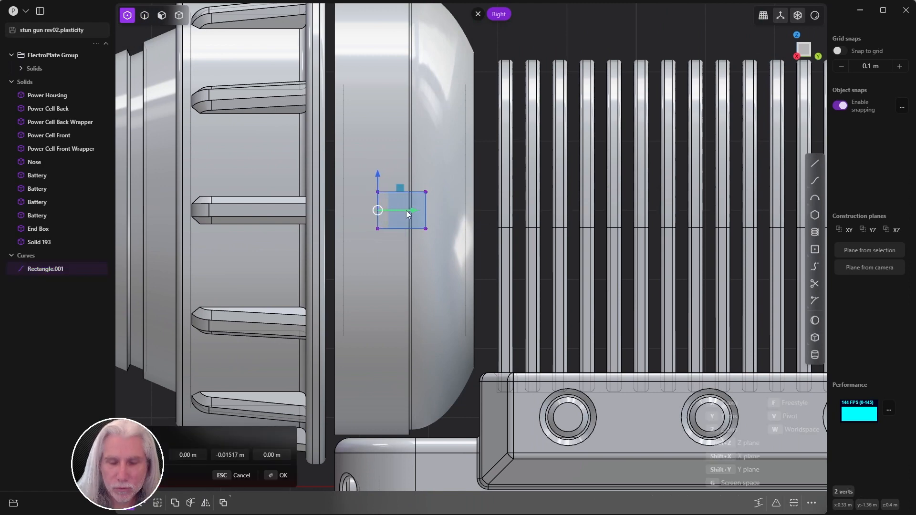
click(408, 217)
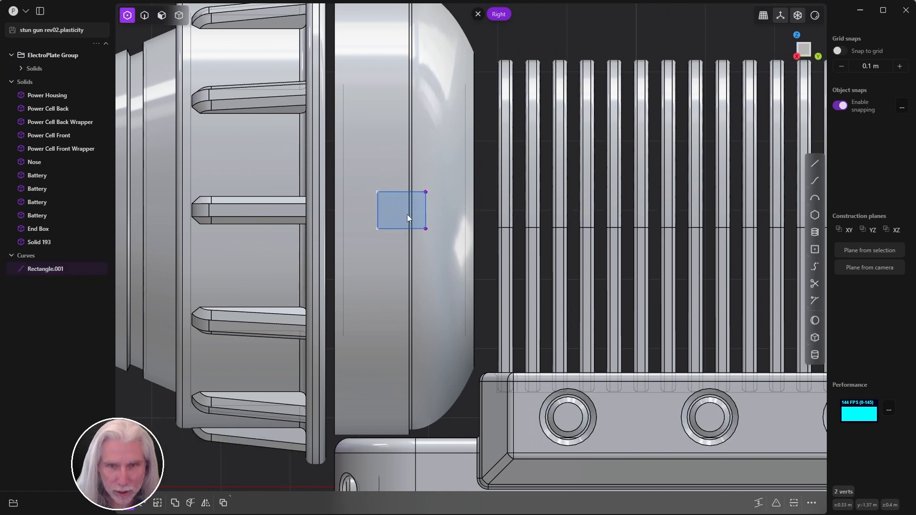
click(231, 460)
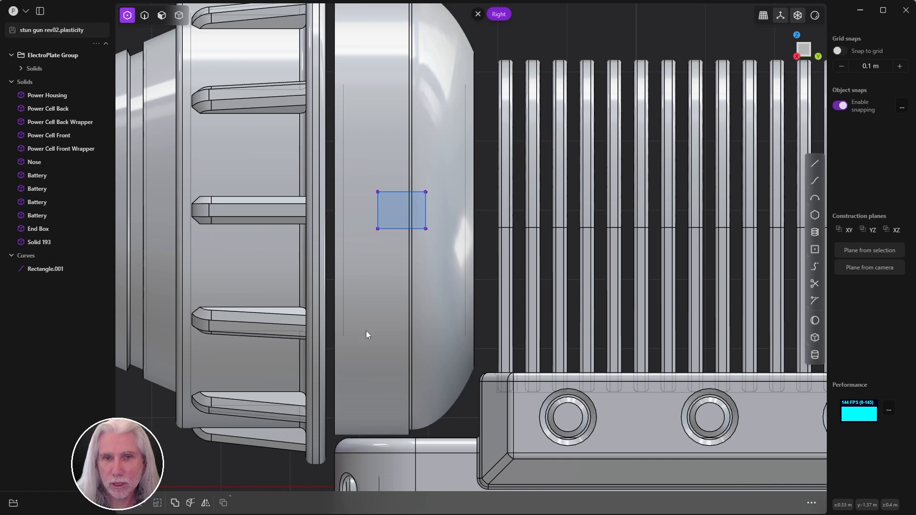
key(2)
click(397, 229)
scroll(529, 178, down, 2)
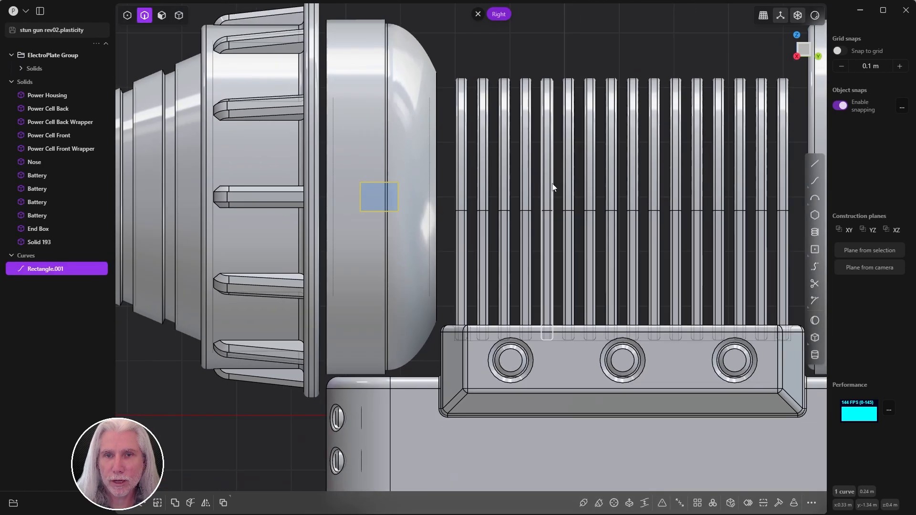
key(shift+d)
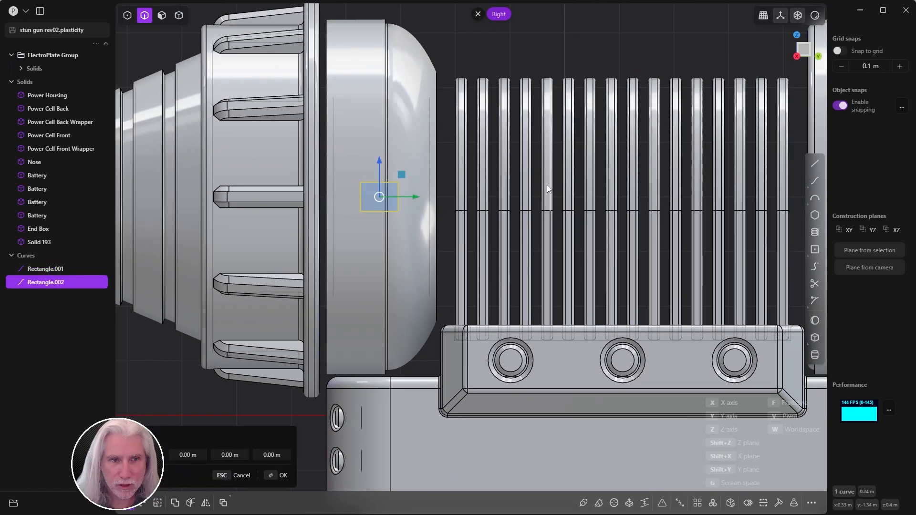
shift+middle_drag(576, 185, 439, 184)
drag(276, 195, 734, 235)
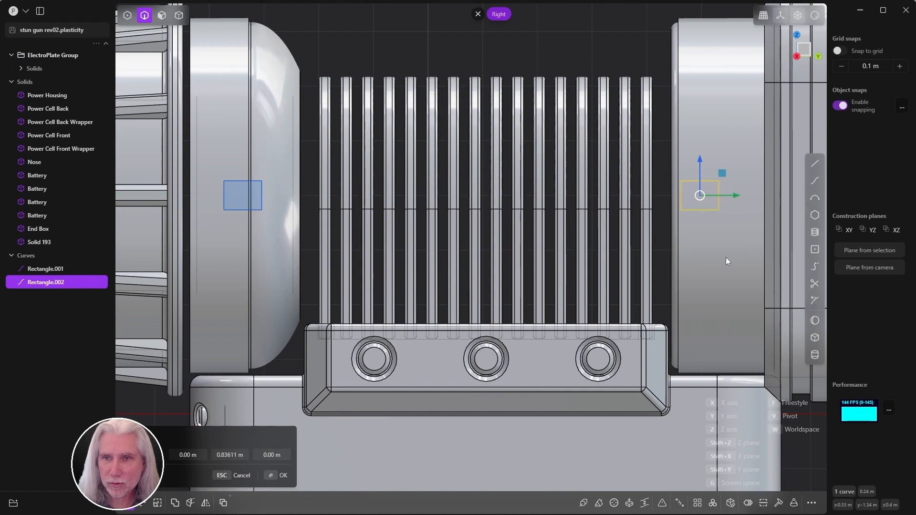
key(Escape)
key(ctrl+z)
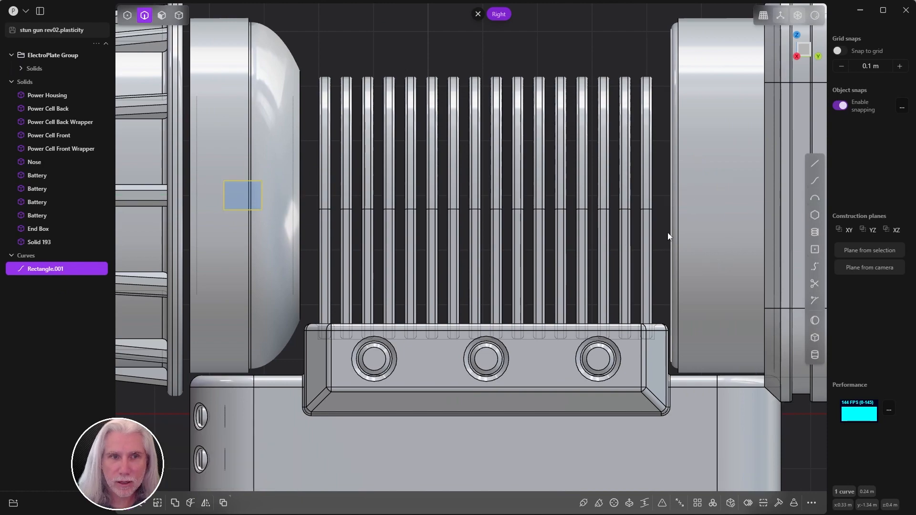
Step: Duplicate the rectangle and move the copy about 0.17 m along Y, over the first cooling fins
shift+middle_drag(285, 191, 401, 187)
scroll(364, 187, up, 5)
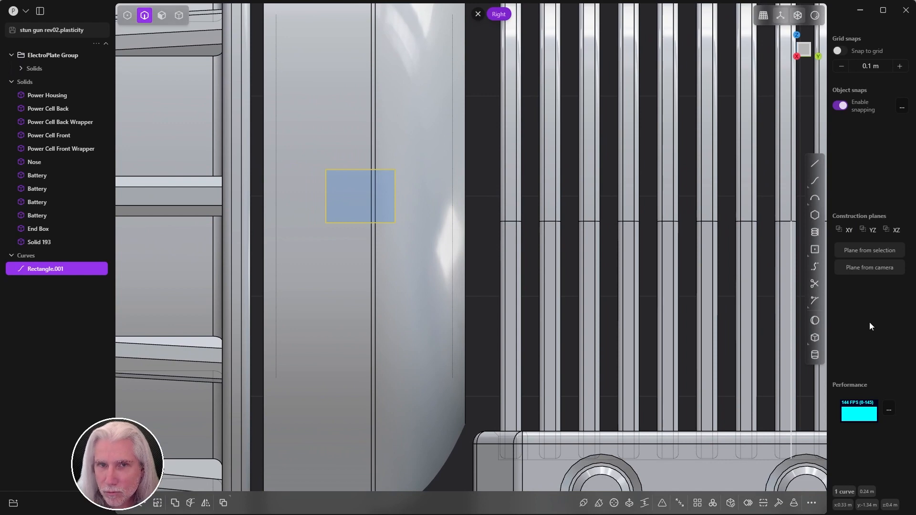
shift+middle_drag(726, 236, 595, 223)
key(ctrl+d)
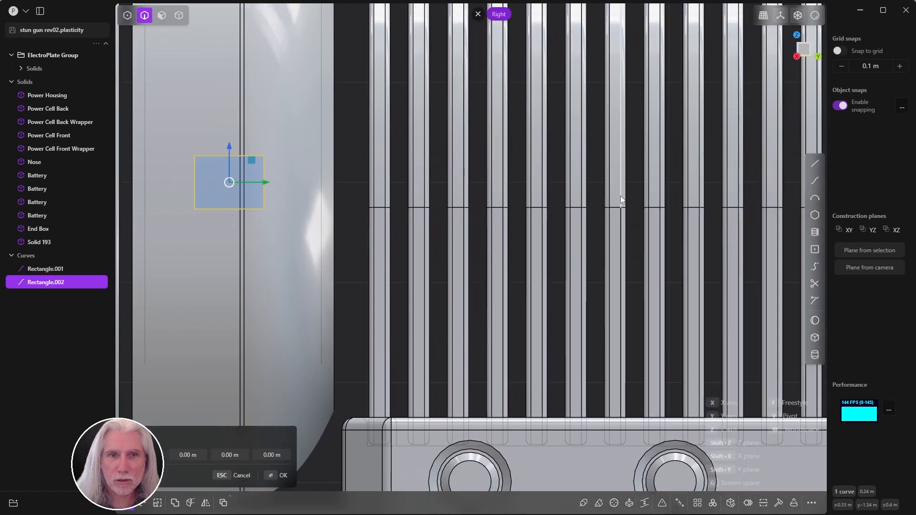
scroll(620, 195, down, 5)
drag(408, 184, 496, 207)
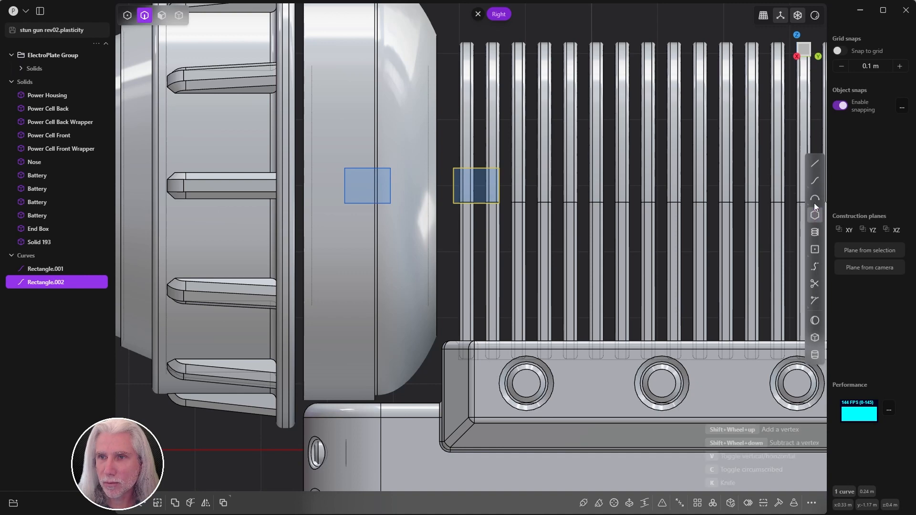
Step: Draw a half-round arc of about 0.03 m radius between the two nose-side corners of the original rectangle
mouse_move(814, 200)
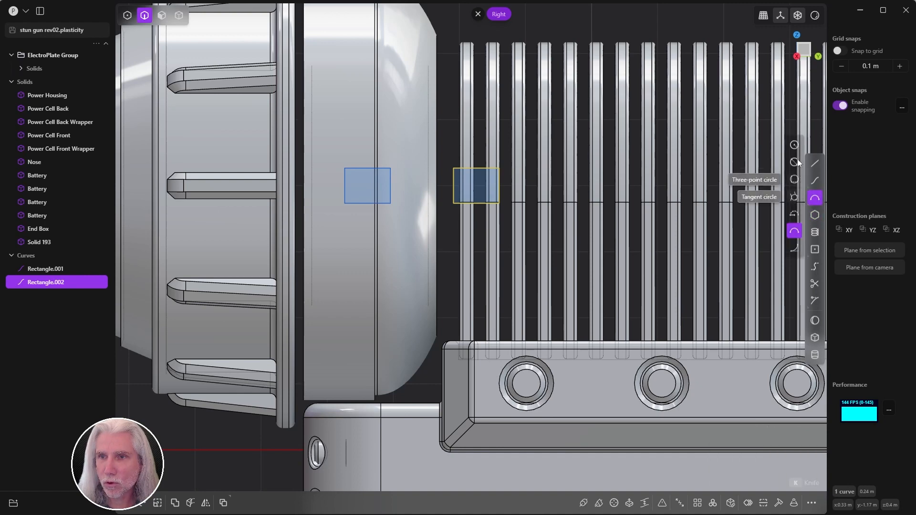
click(794, 231)
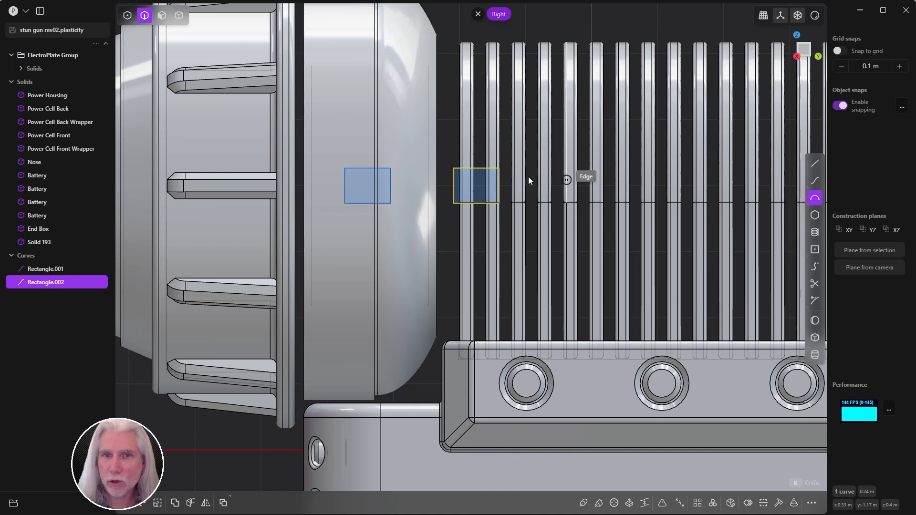
scroll(398, 164, up, 3)
click(345, 237)
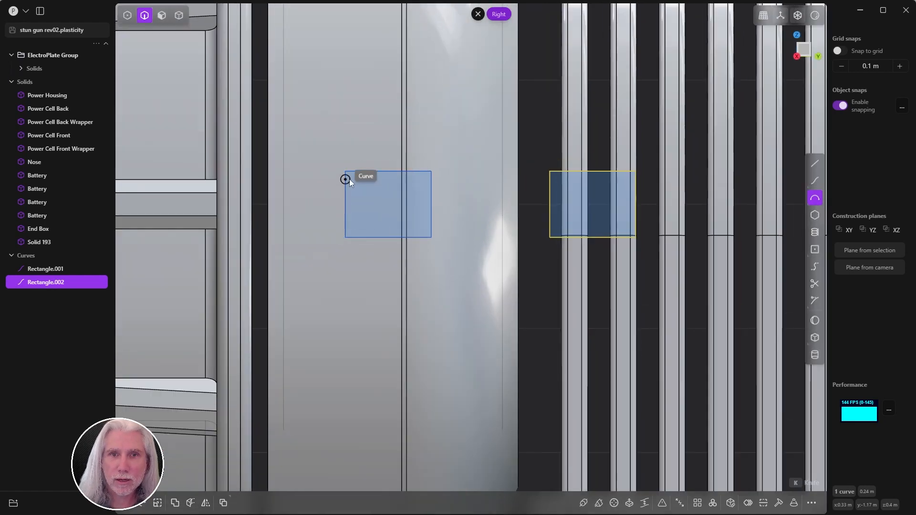
click(345, 170)
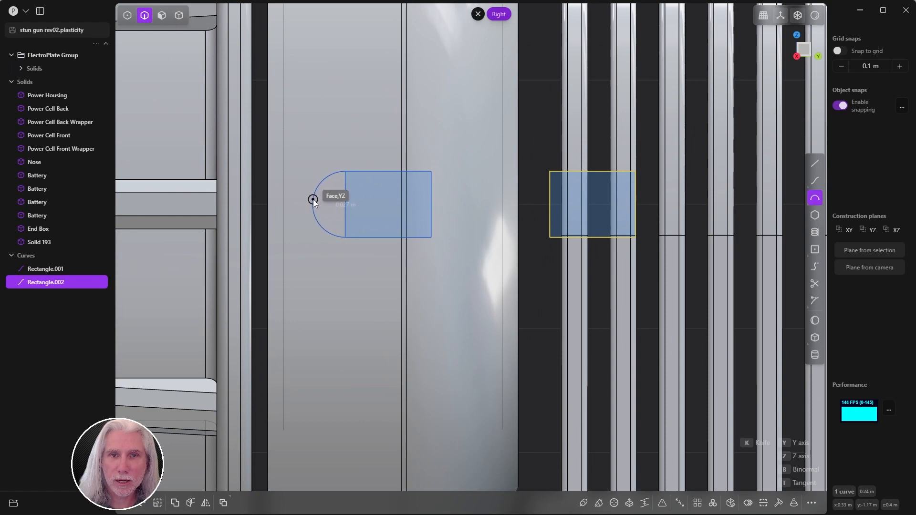
click(312, 199)
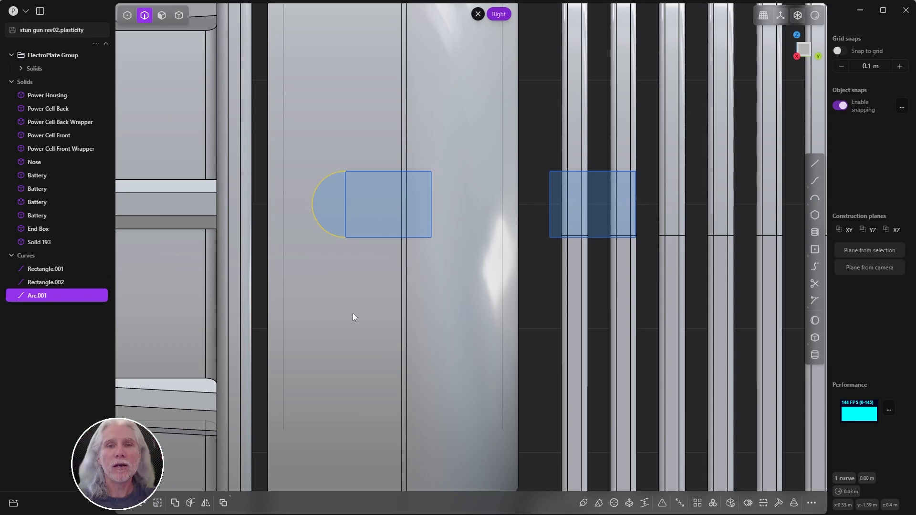
Step: Trim away the straight edge between the arc and the rectangle, and join both curves into one closed profile
key(g)
key(t)
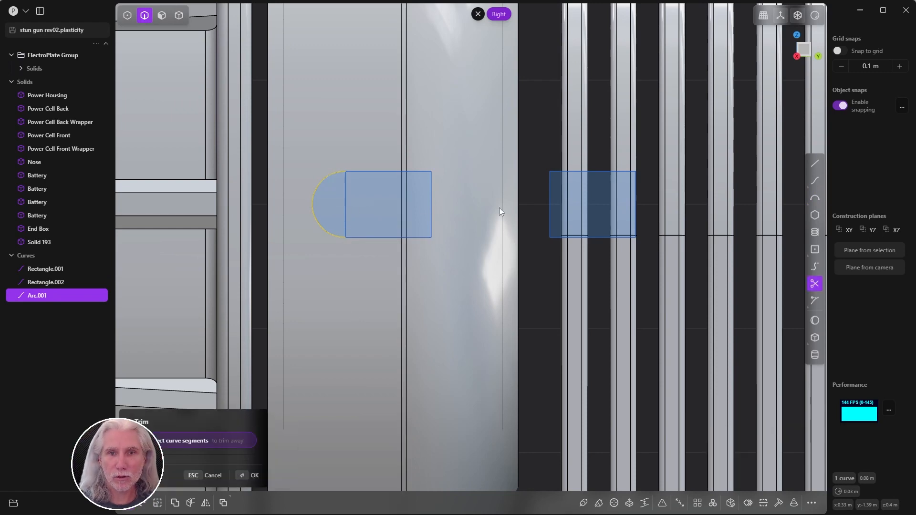
click(346, 217)
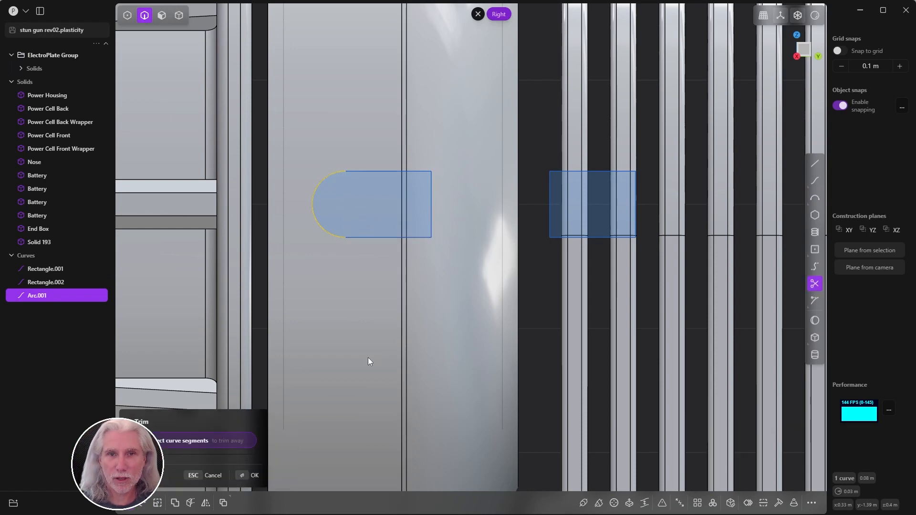
key(Return)
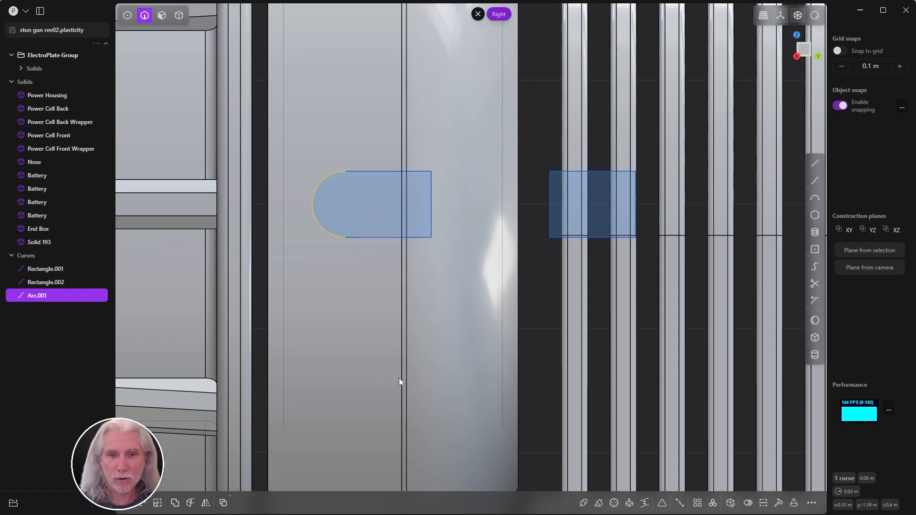
click(372, 239)
shift+click(331, 233)
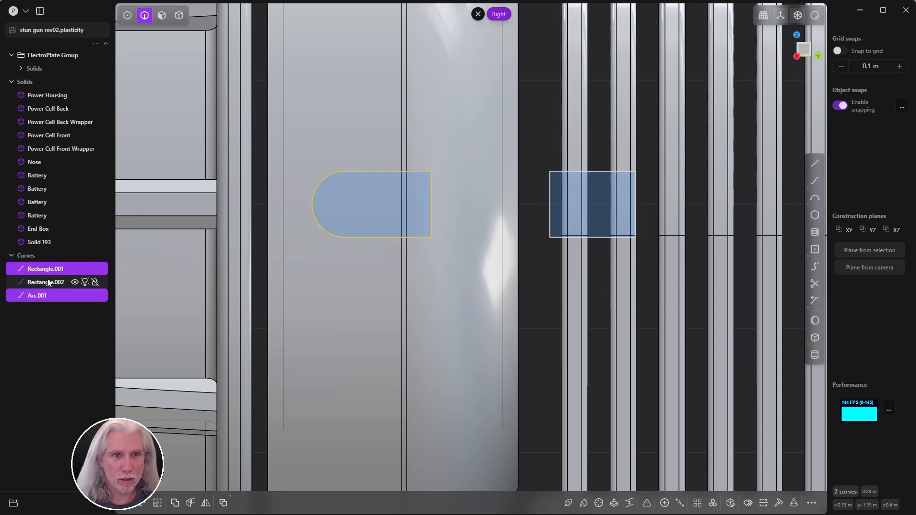
key(j)
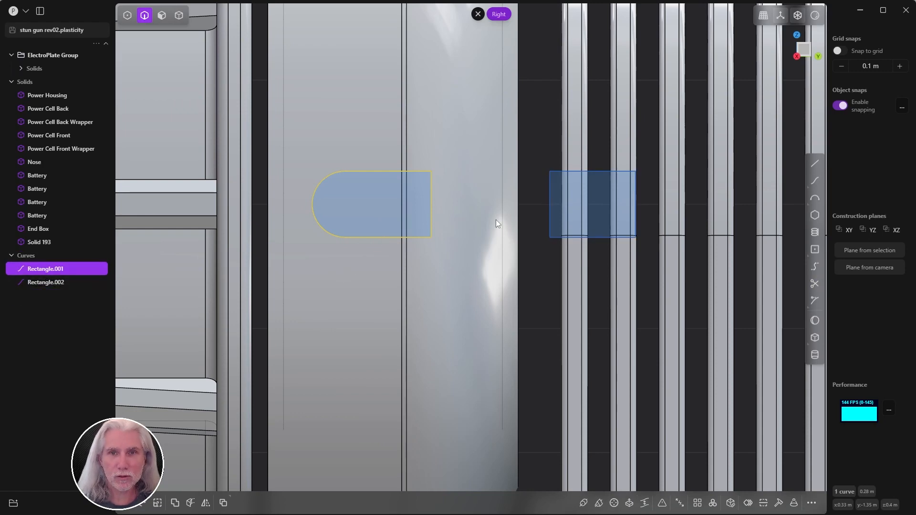
scroll(496, 224, down, 10)
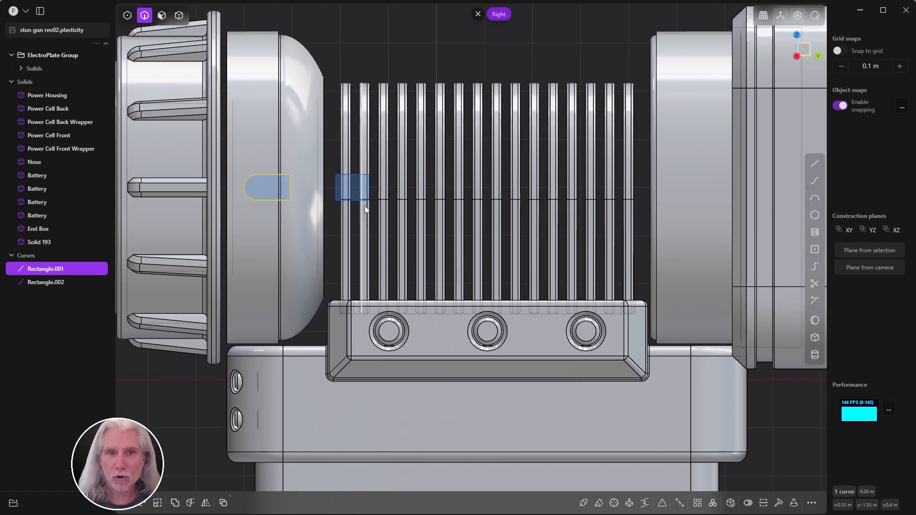
key(alt+x)
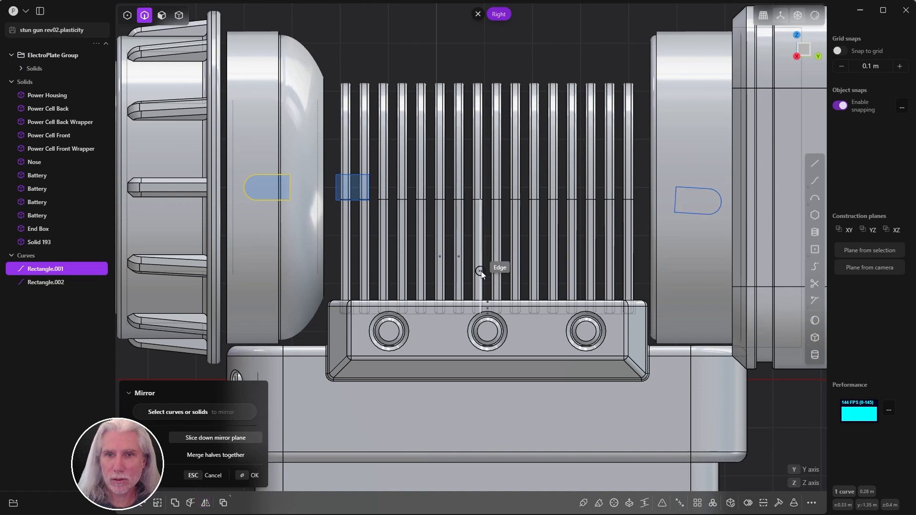
key(Escape)
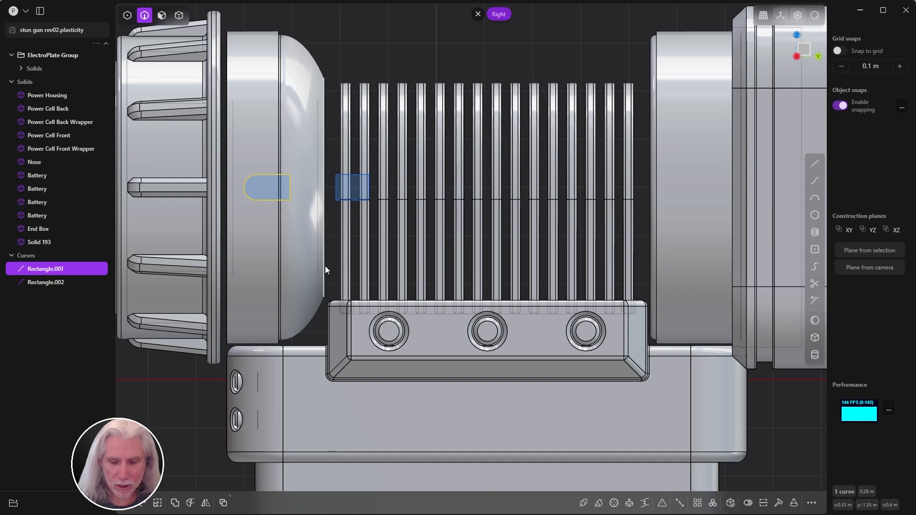
Step: Isolate the rounded profile, mirror it freestyle across the vertical major grid line at Y -1 m, and leave isolation
key(slash)
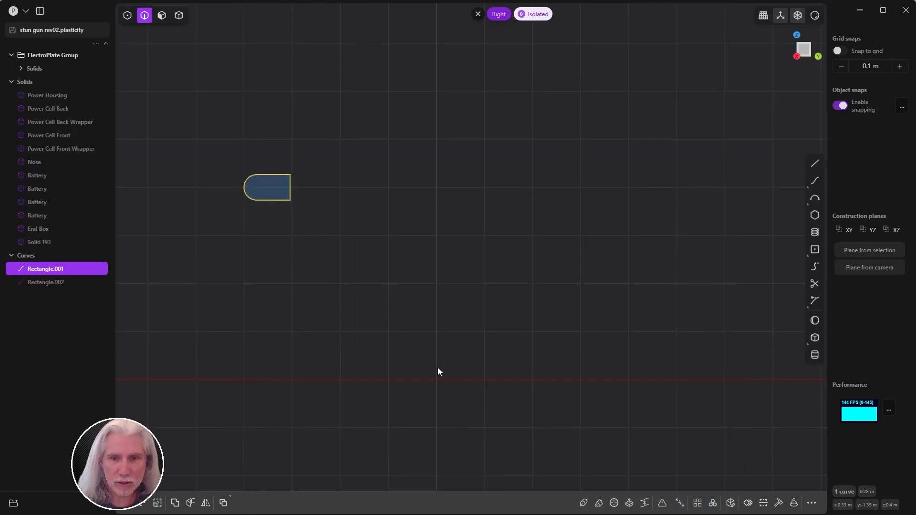
key(alt+x)
scroll(549, 310, down, 3)
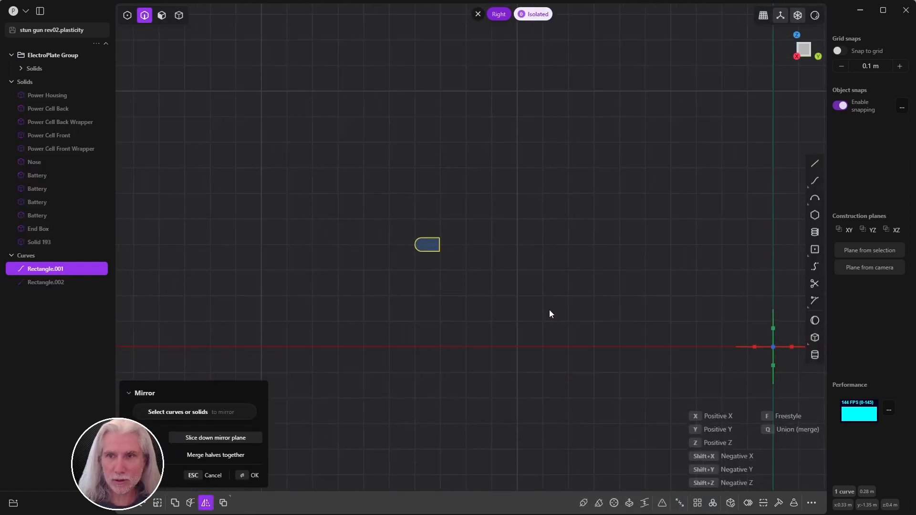
scroll(511, 274, up, 3)
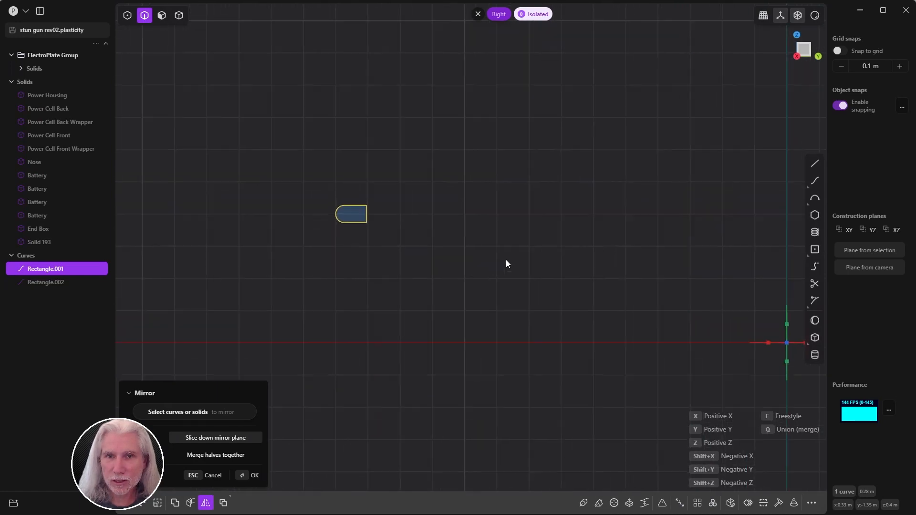
key(f)
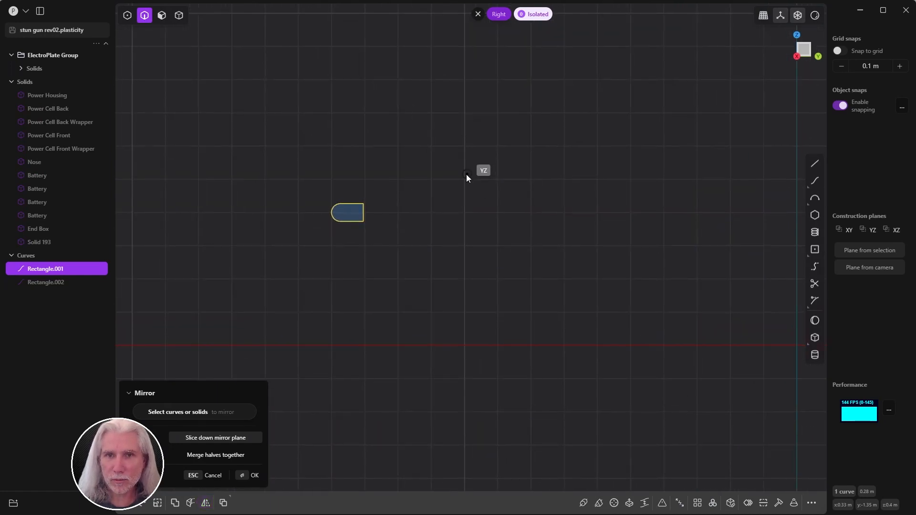
click(465, 270)
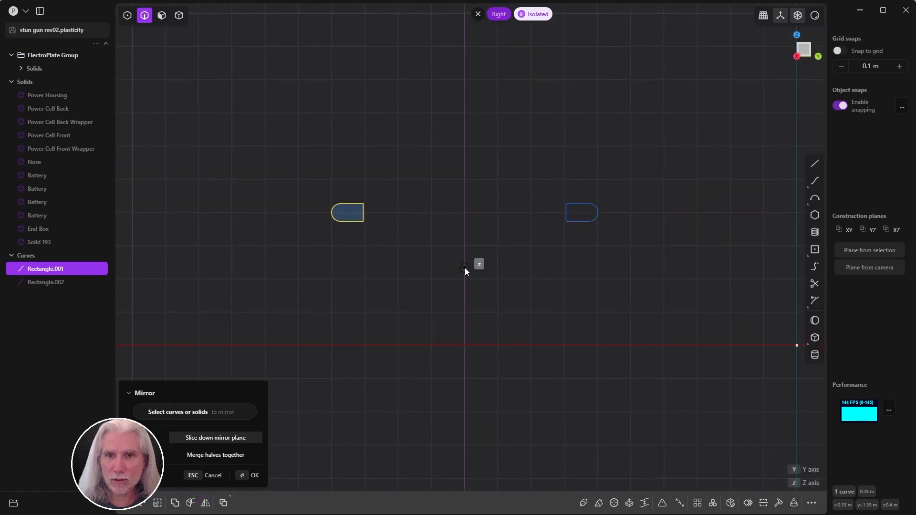
click(465, 269)
key(Return)
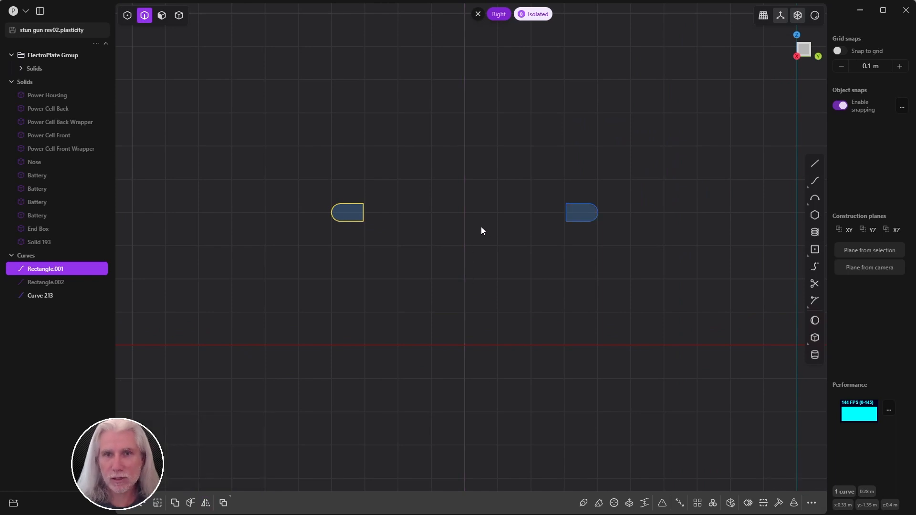
click(48, 296)
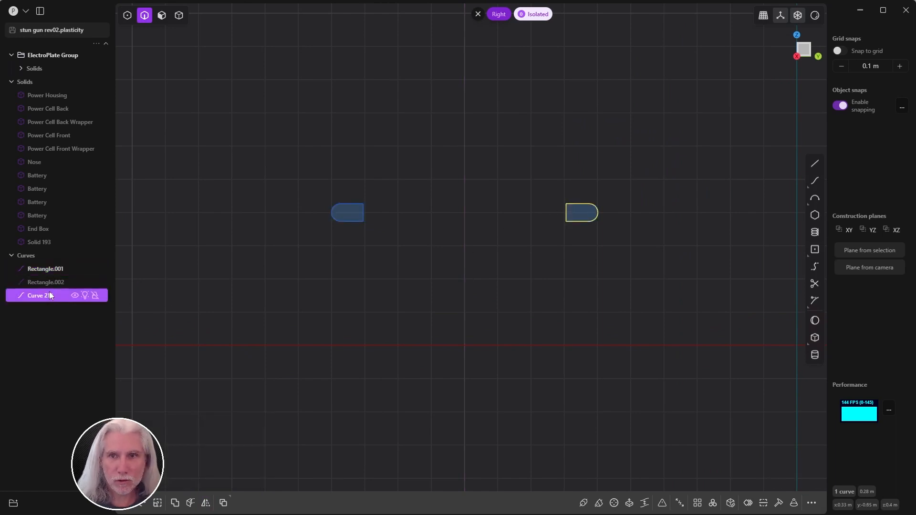
click(48, 269)
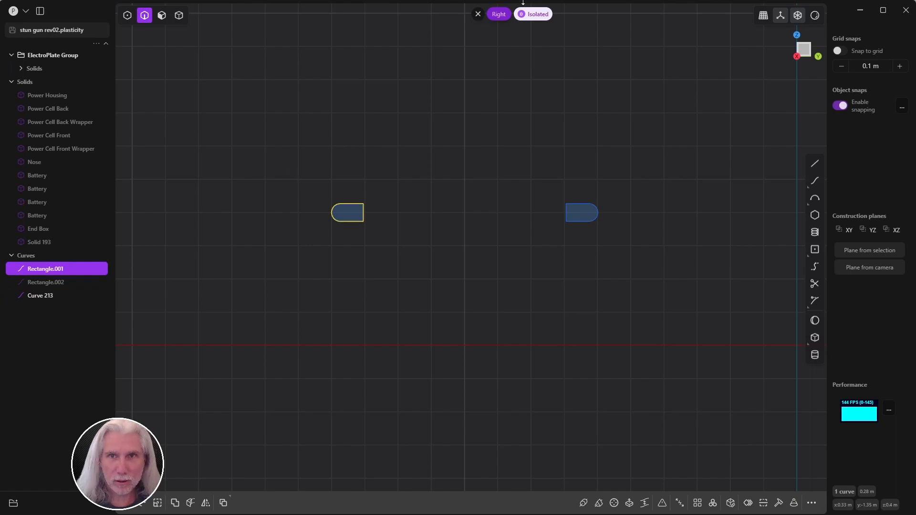
click(521, 16)
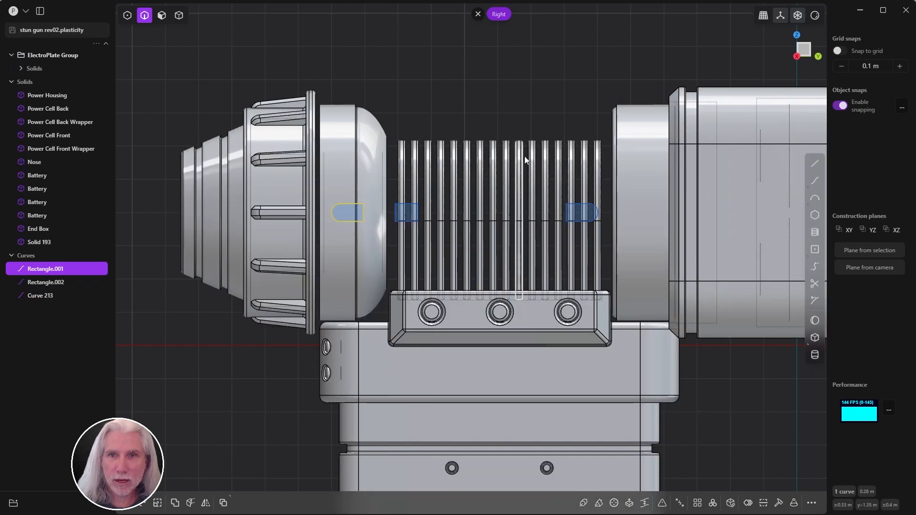
Step: Move the mirrored rounded profile about 0.12 m along Y, onto the front edge of the back power cell
scroll(525, 156, up, 3)
scroll(531, 150, up, 1)
shift+middle_drag(521, 151, 437, 145)
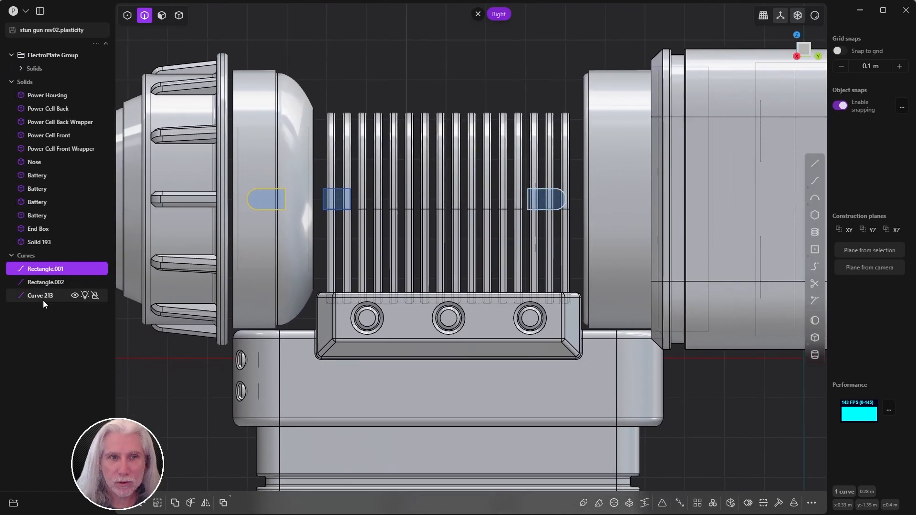
click(58, 283)
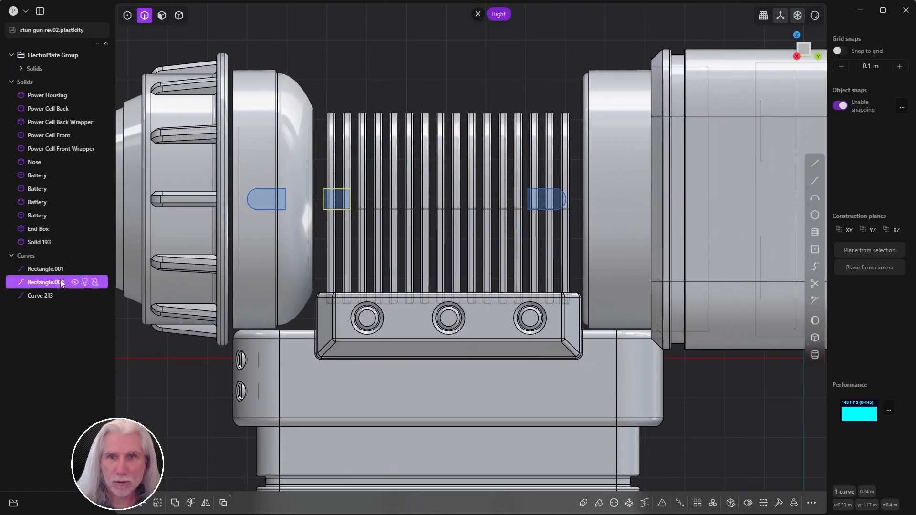
click(543, 210)
key(g)
drag(584, 201, 632, 205)
key(Return)
scroll(653, 207, up, 5)
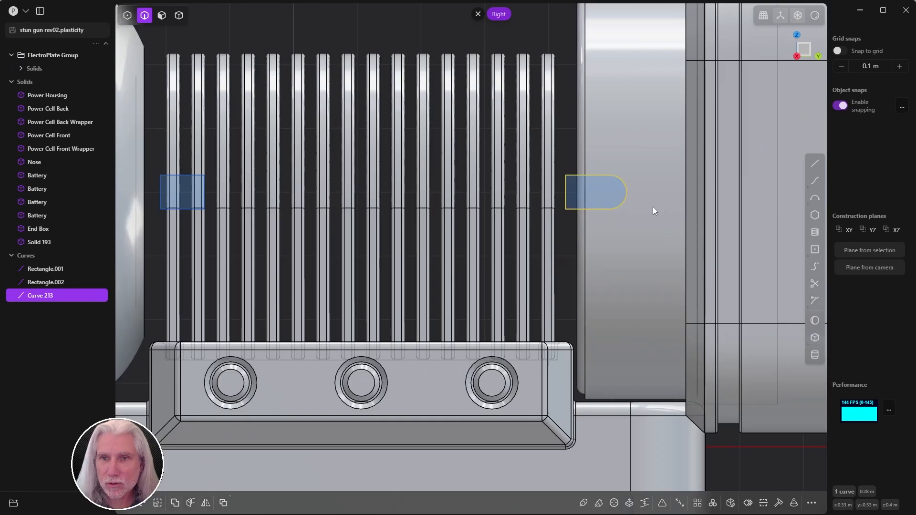
Step: In the top view, move the rectangle beside the fins about 0.1 m inward along X and 0.04 m along Y toward the back power cell
scroll(640, 144, down, 5)
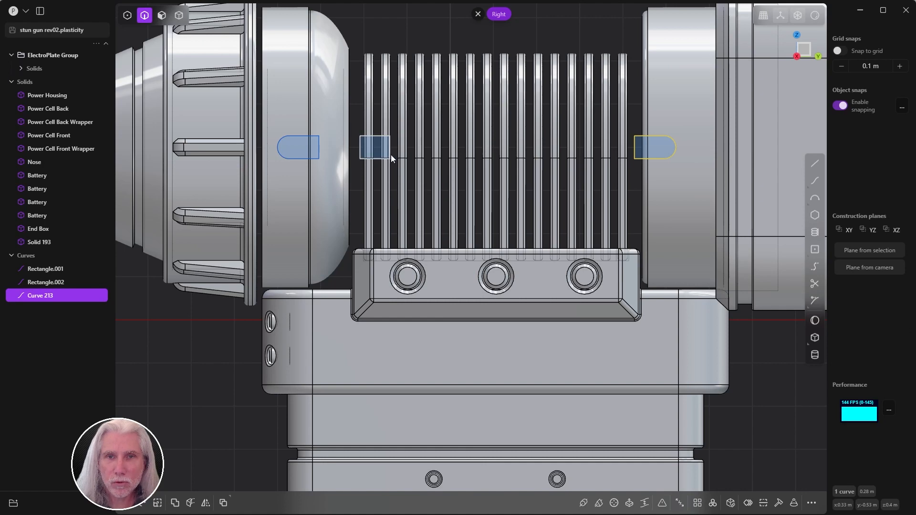
click(53, 283)
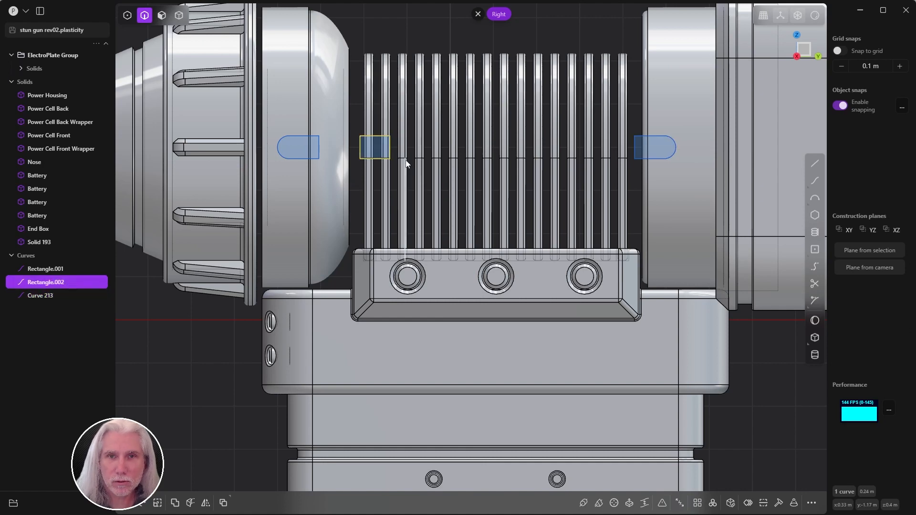
key(KP_7)
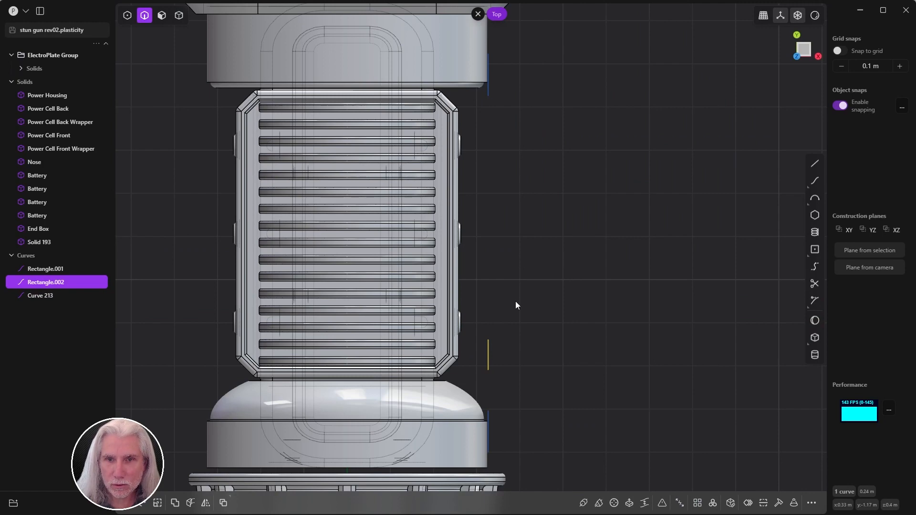
shift+middle_drag(516, 301, 503, 187)
scroll(528, 208, up, 3)
key(g)
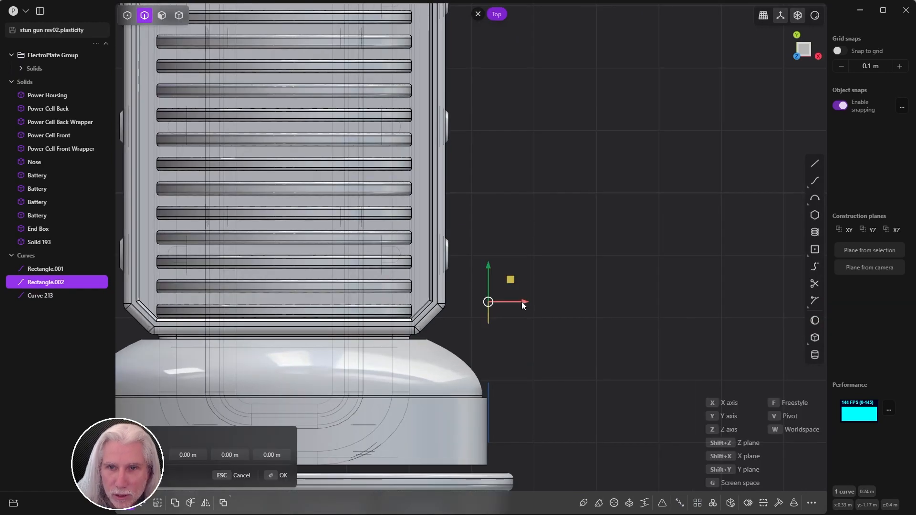
drag(522, 302, 456, 300)
shift+middle_drag(455, 299, 495, 245)
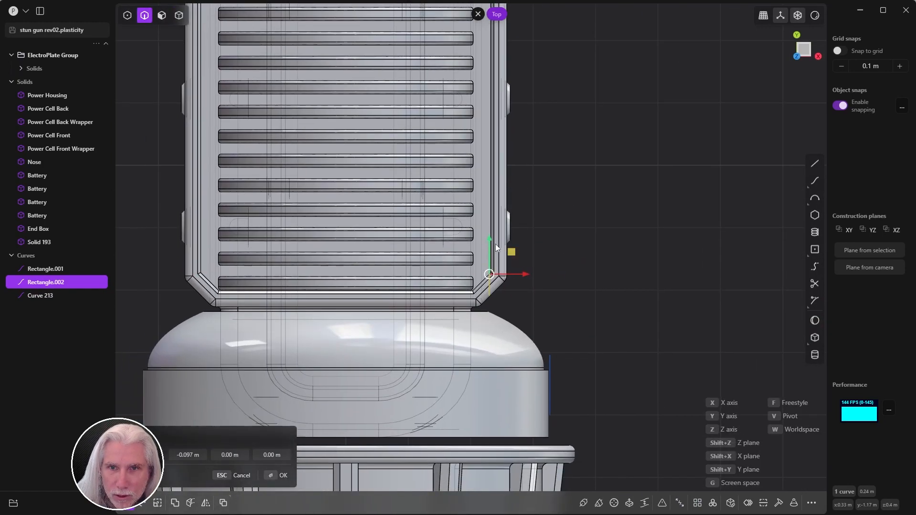
drag(496, 244, 484, 214)
scroll(490, 219, up, 3)
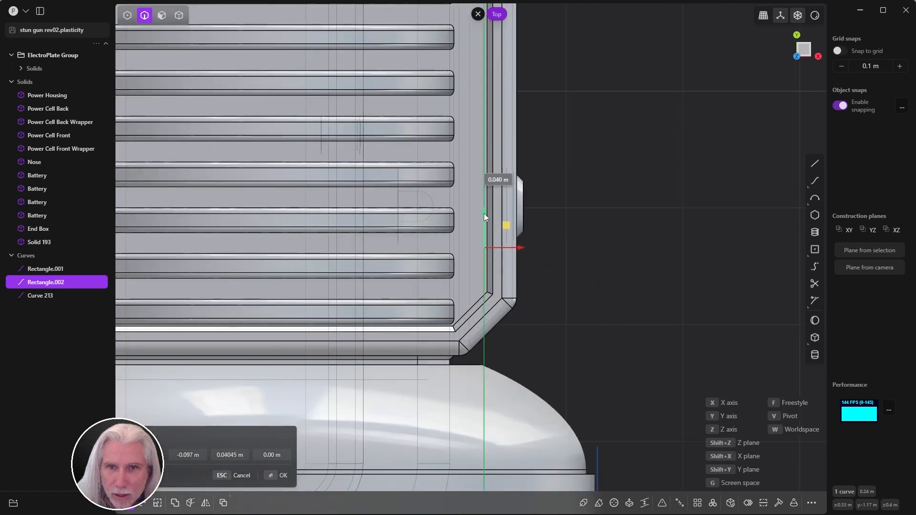
drag(517, 247, 516, 247)
key(Return)
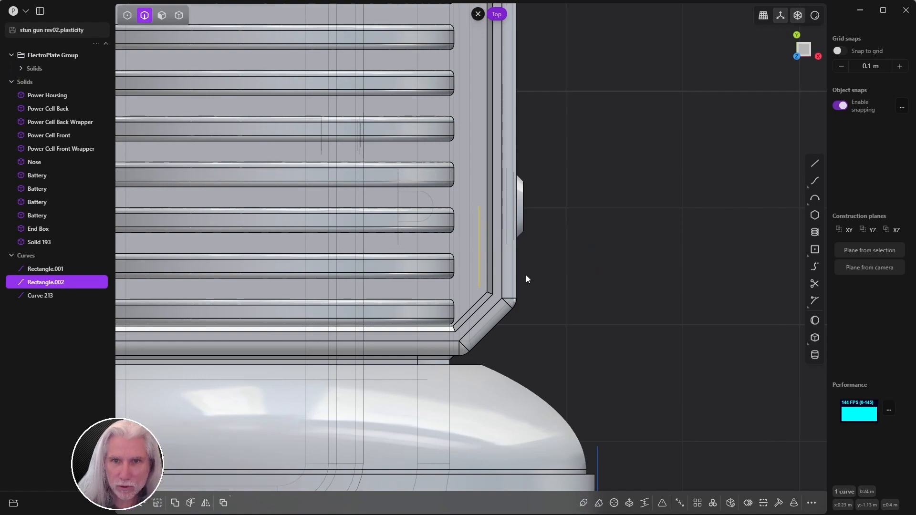
Step: Move the rectangle beside the fins about 0.01 m along Y toward the back power cell
middle_drag(422, 342, 305, 169)
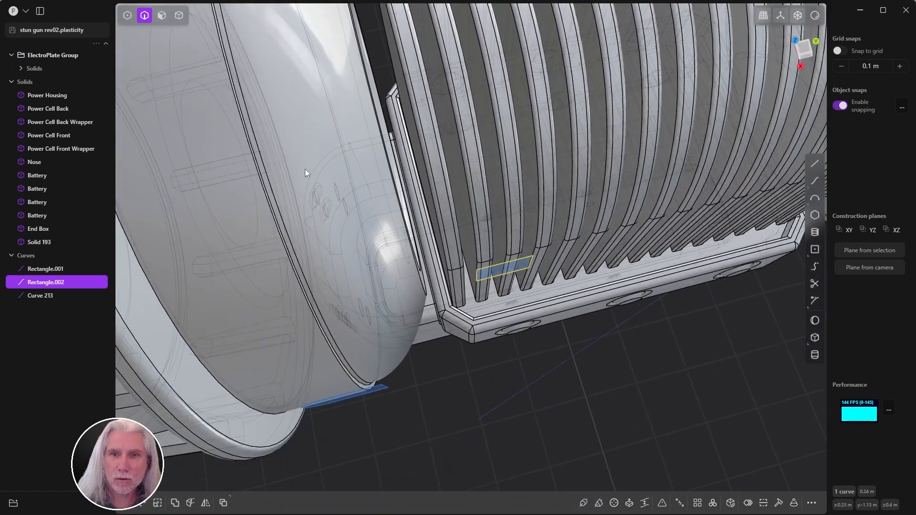
key(g)
drag(537, 265, 543, 258)
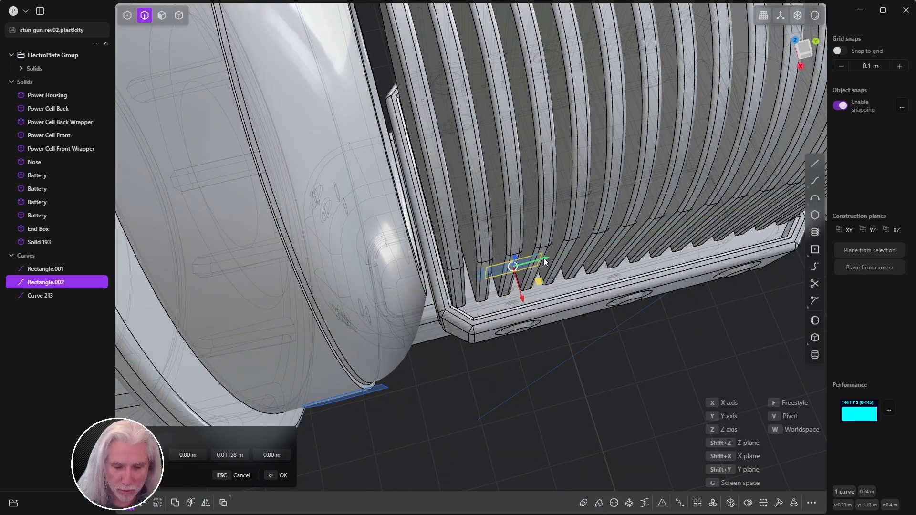
key(Return)
middle_drag(543, 257, 341, 319)
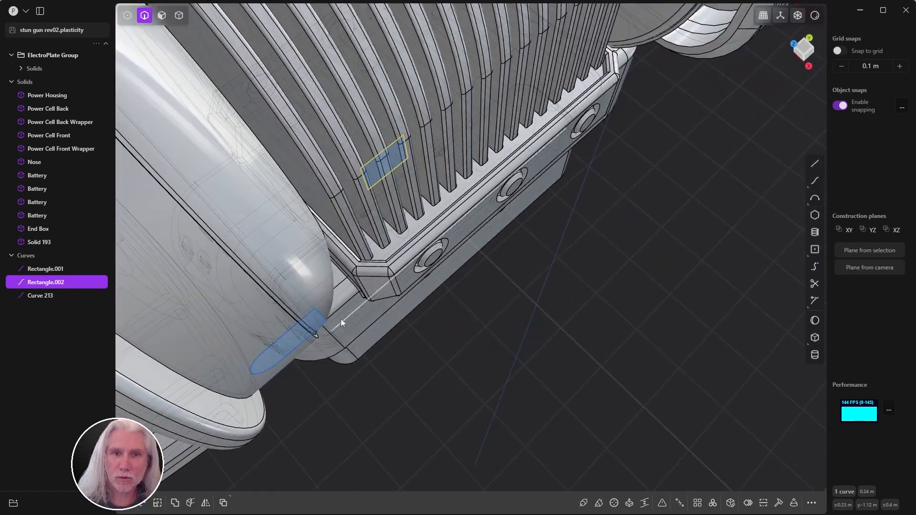
Step: Stretch the rectangle along the cooling fins by moving its two vertices nearest the back power cell about 0.455 m along Y
middle_drag(357, 271, 529, 242)
key(1)
drag(646, 92, 587, 174)
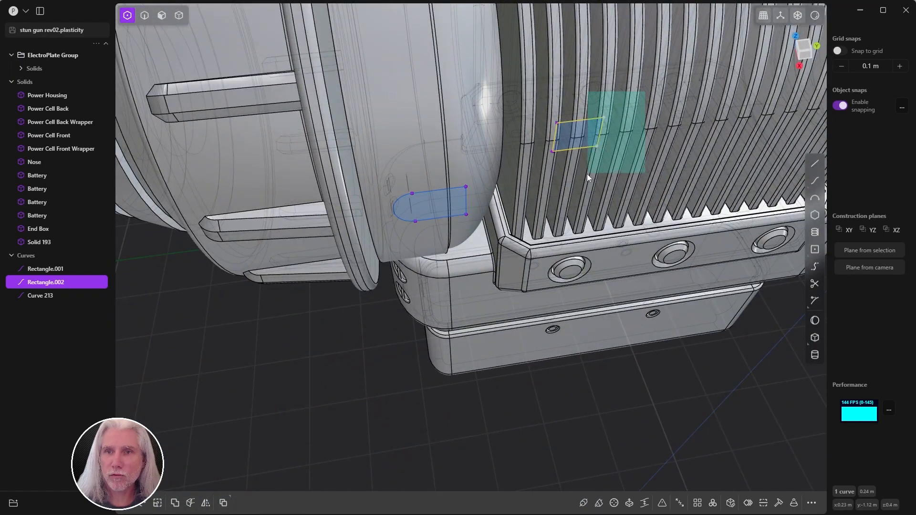
middle_drag(587, 174, 395, 248)
key(g)
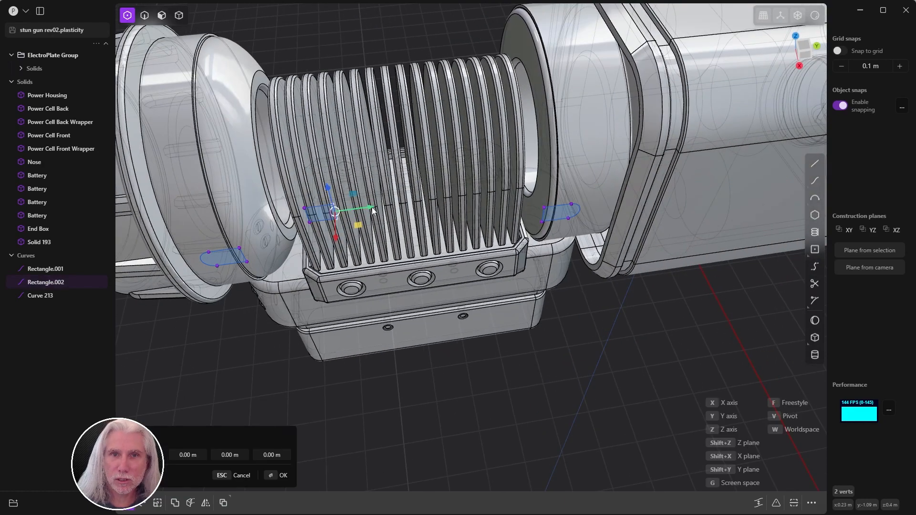
drag(371, 208, 546, 194)
key(KP_7)
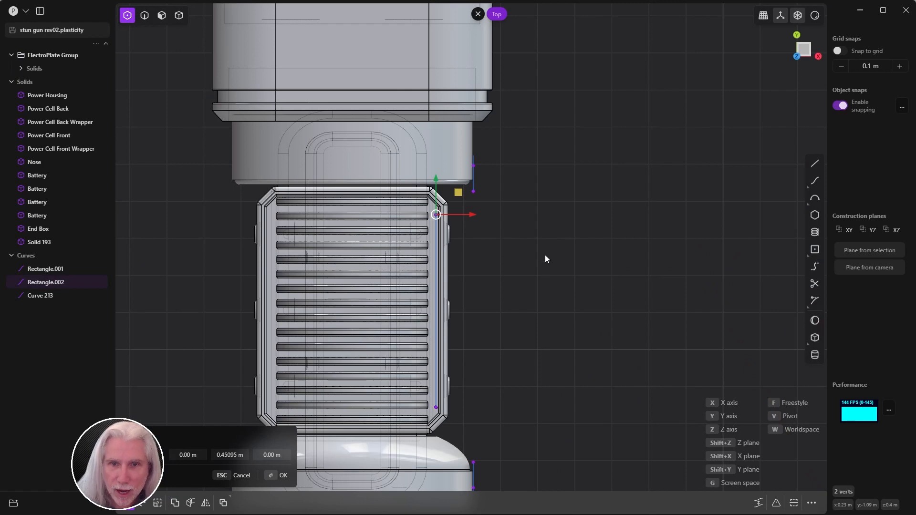
shift+middle_drag(499, 311, 512, 265)
scroll(477, 167, up, 6)
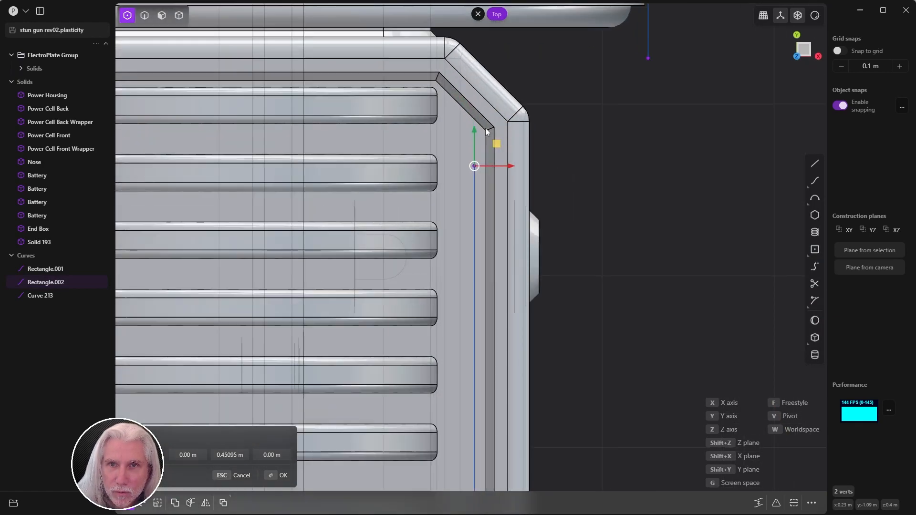
drag(475, 134, 474, 122)
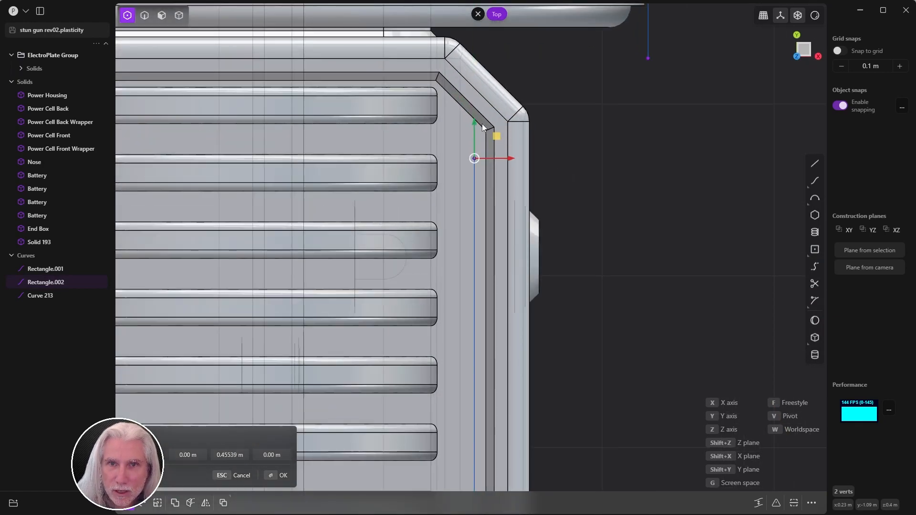
key(Return)
Step: Extrude the two rounded end profiles and the long rectangle together about 0.013 m outward as new bodies
middle_drag(474, 117, 315, 158)
scroll(308, 330, down, 10)
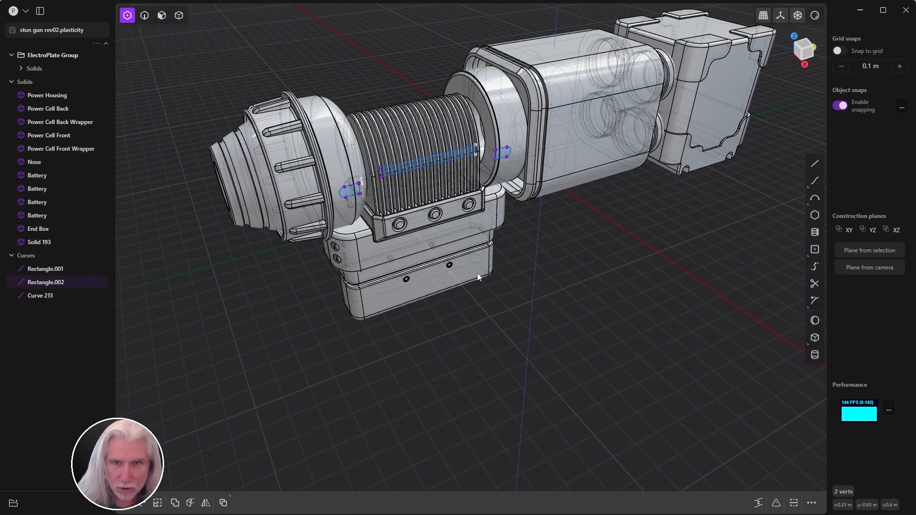
mouse_move(438, 202)
middle_down()
mouse_move(555, 189)
mouse_move(451, 212)
middle_up()
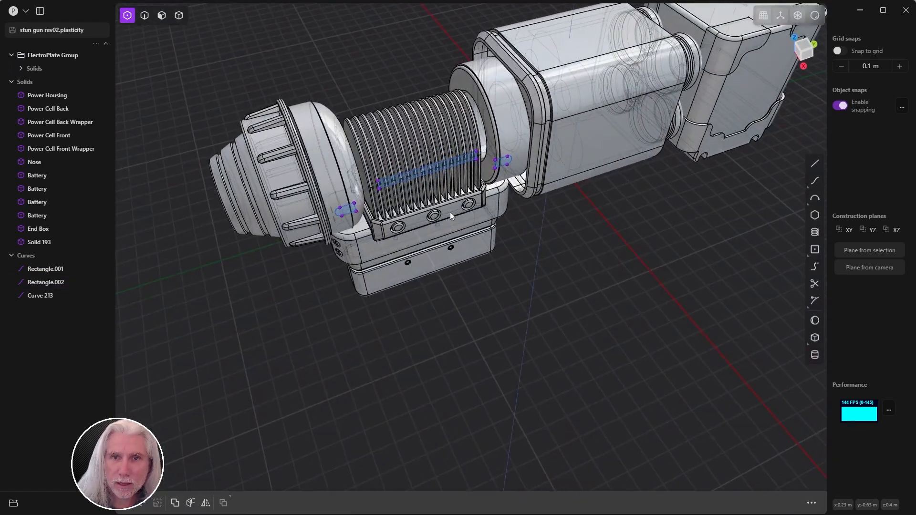
scroll(451, 212, up, 5)
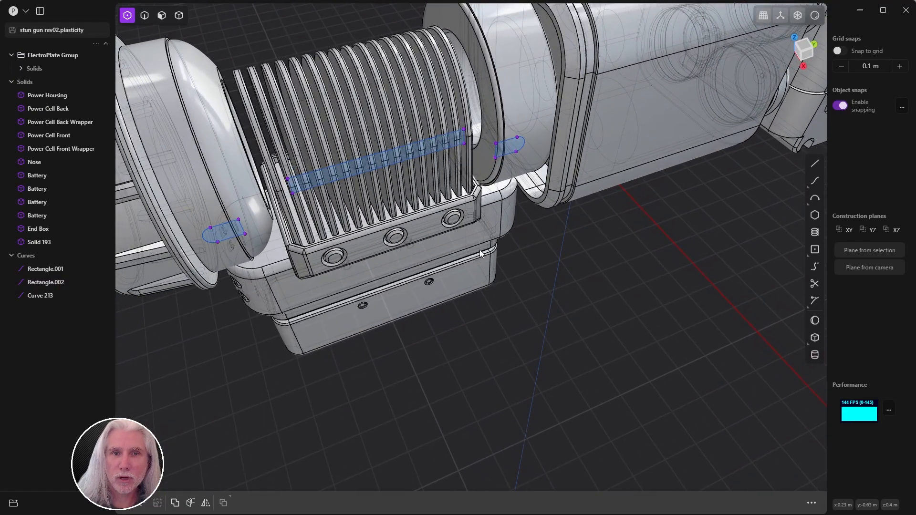
key(3)
key(e)
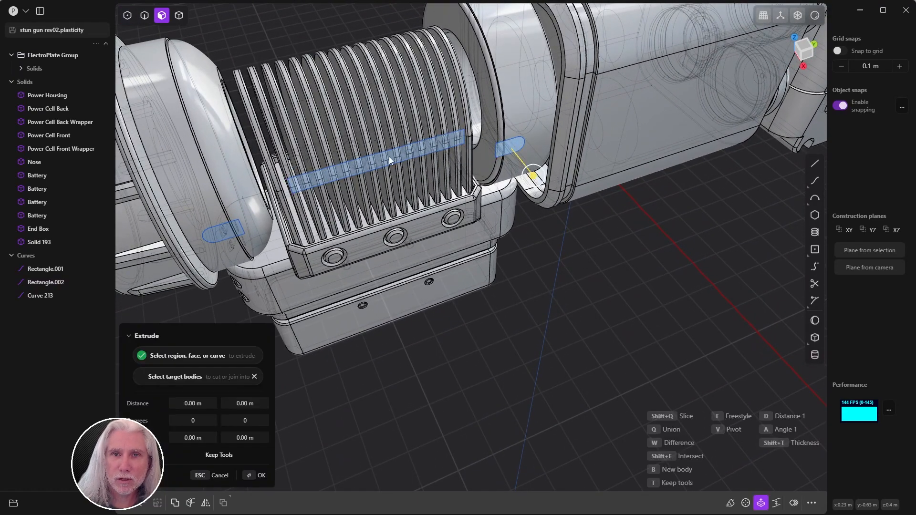
click(388, 157)
click(222, 231)
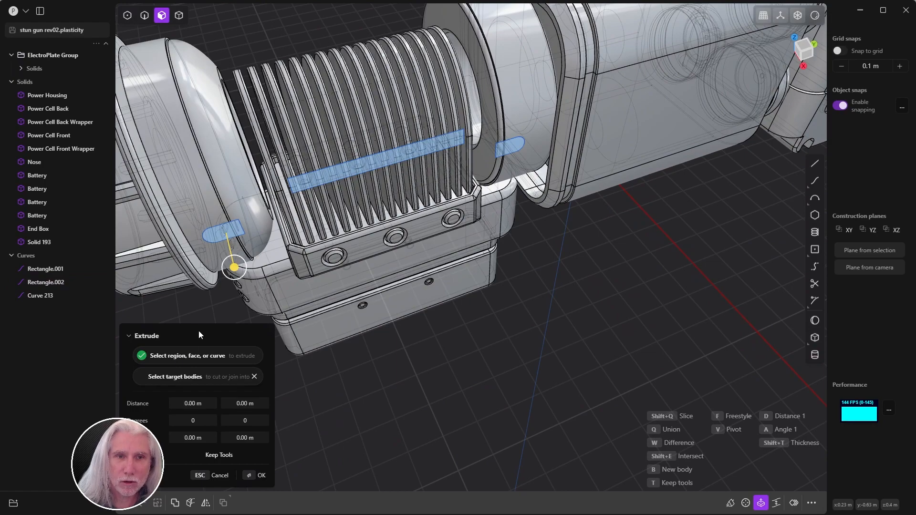
middle_drag(496, 162, 566, 151)
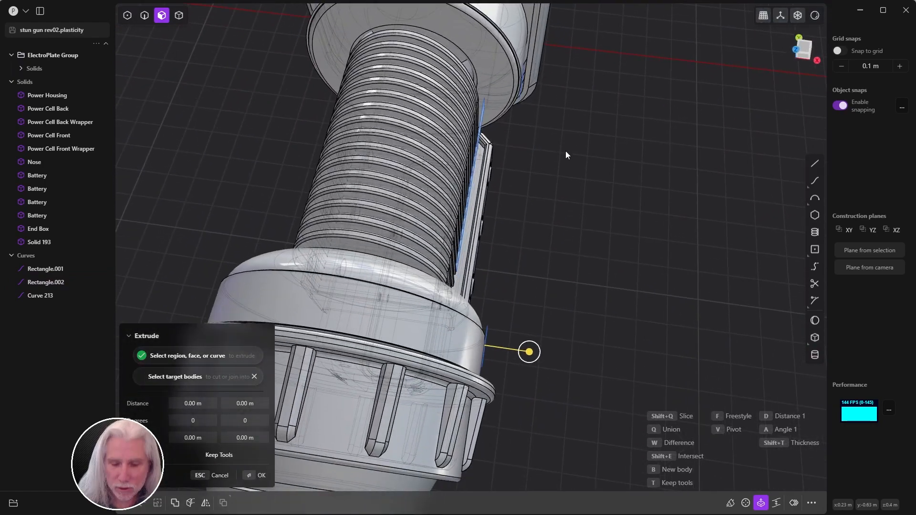
key(KP_7)
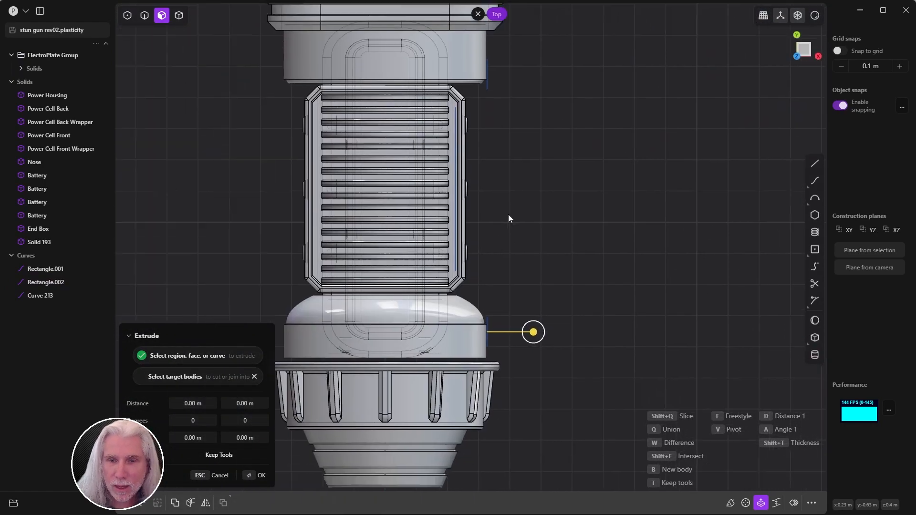
drag(502, 294, 515, 304)
scroll(457, 295, up, 3)
scroll(567, 230, down, 2)
shift+middle_drag(567, 230, 575, 265)
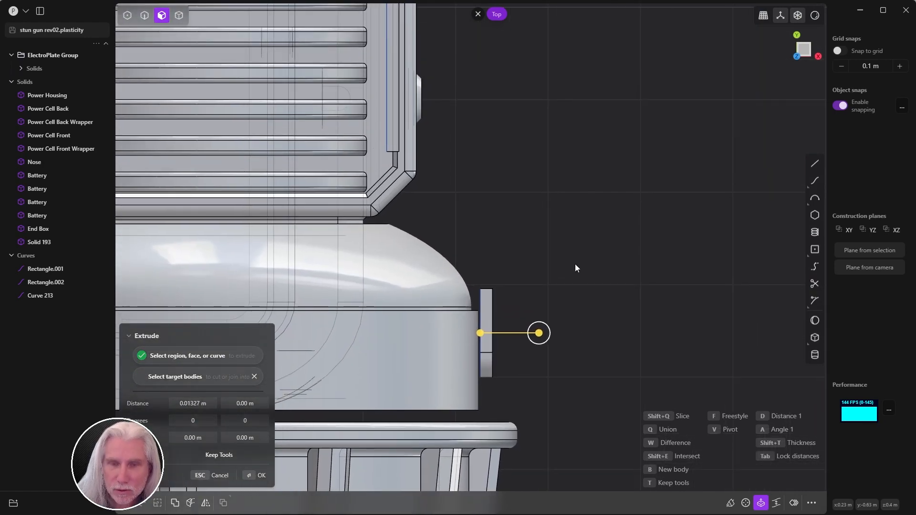
key(Return)
key(Escape)
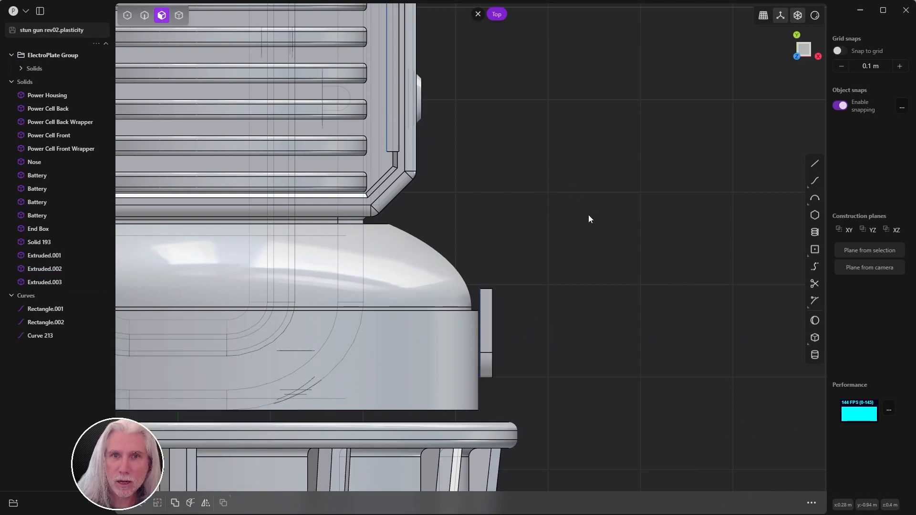
Step: Delete the three source profile curves, leaving only the extruded bodies
middle_drag(606, 212, 377, 317)
scroll(377, 313, down, 5)
shift+middle_drag(542, 263, 392, 219)
drag(45, 336, 71, 305)
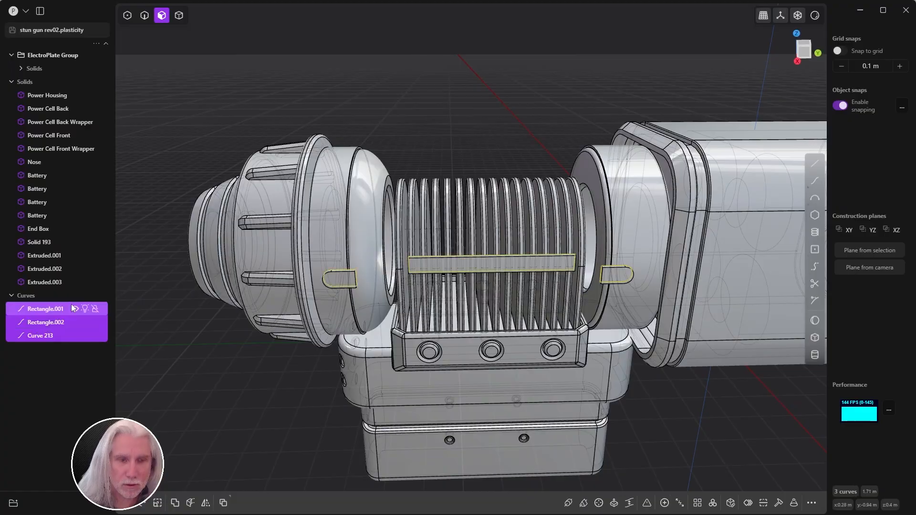
key(Delete)
Step: Select the facing end faces of the front rounded plate and the long bar beside the fins
middle_drag(520, 252, 374, 299)
scroll(439, 276, up, 5)
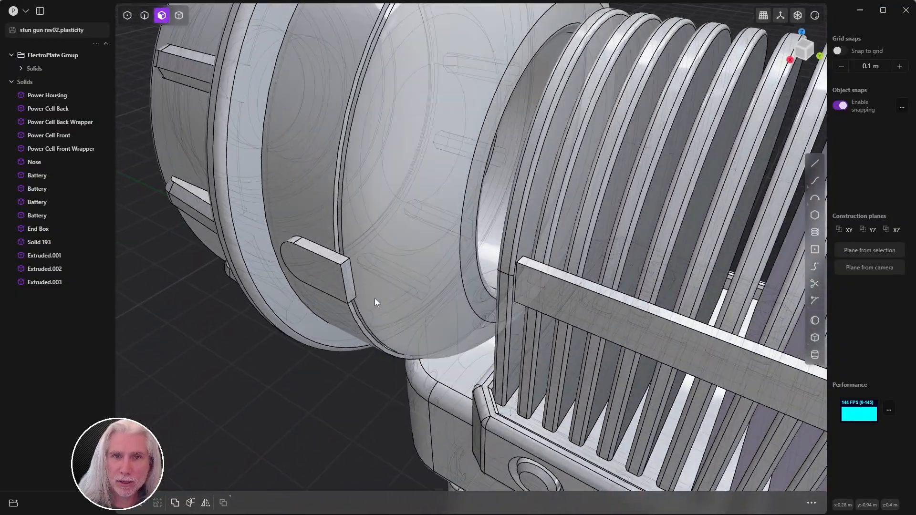
click(351, 285)
mouse_move(379, 297)
mouse_down()
mouse_move(395, 304)
mouse_move(386, 297)
mouse_up()
middle_drag(474, 285, 549, 274)
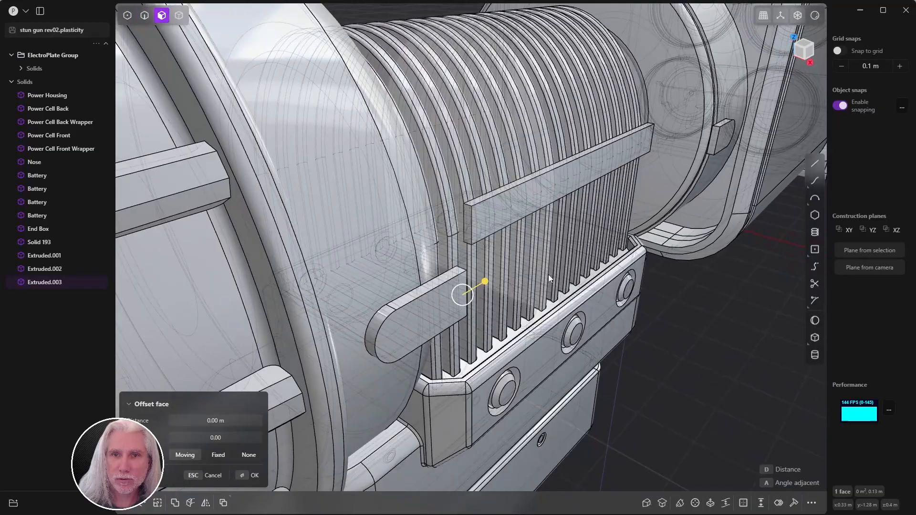
click(468, 232)
middle_drag(468, 232, 549, 296)
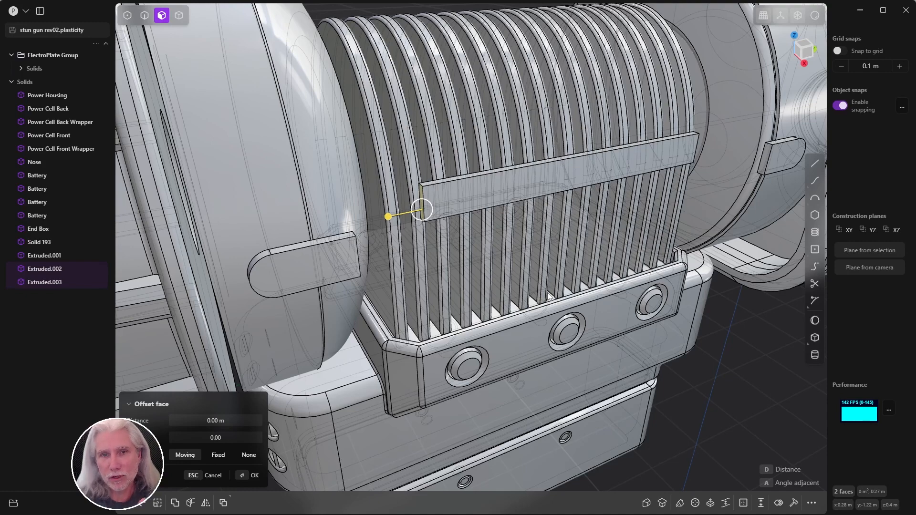
middle_drag(712, 319, 741, 343)
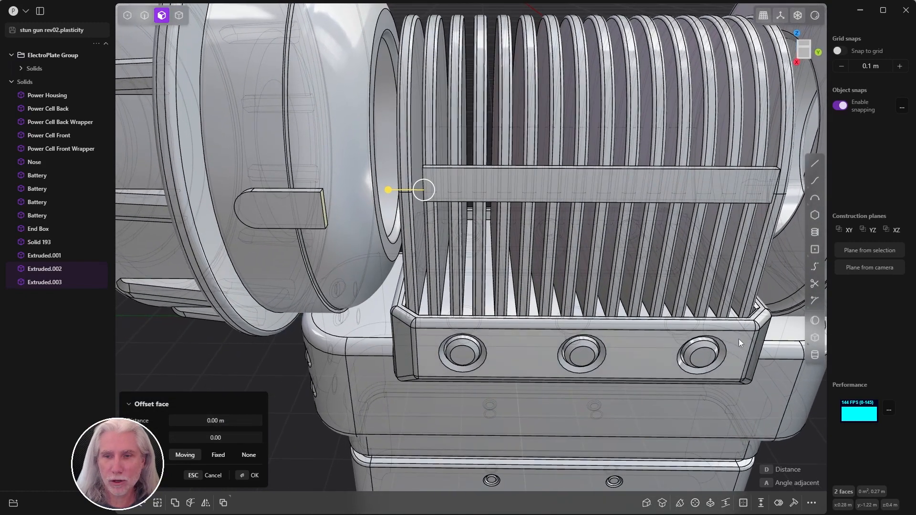
click(724, 504)
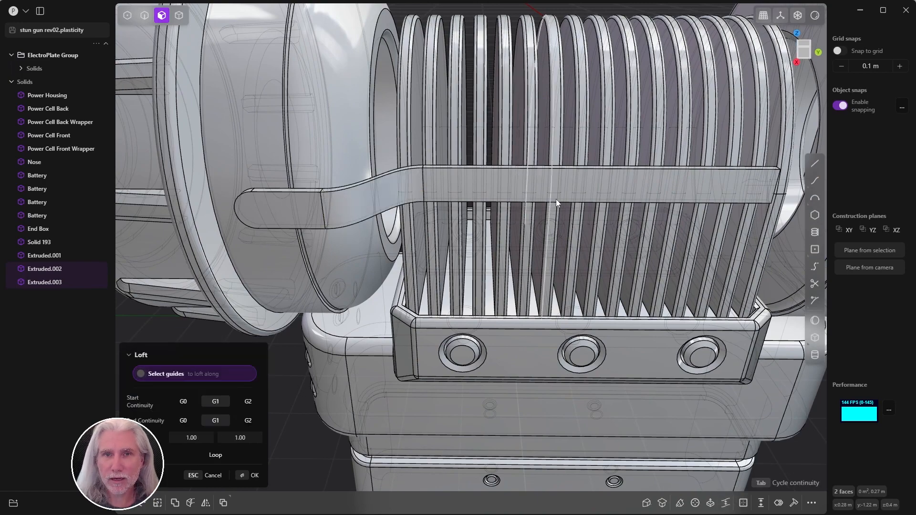
middle_drag(557, 199, 420, 316)
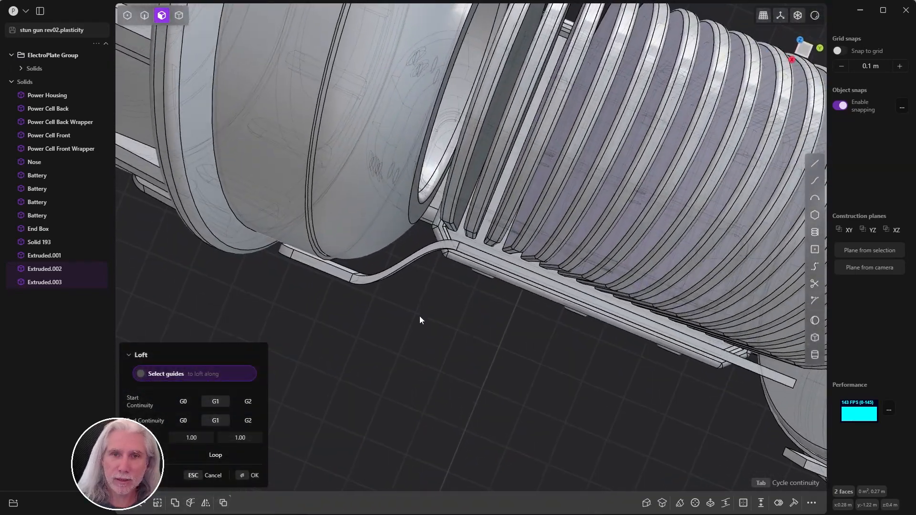
key(KP_7)
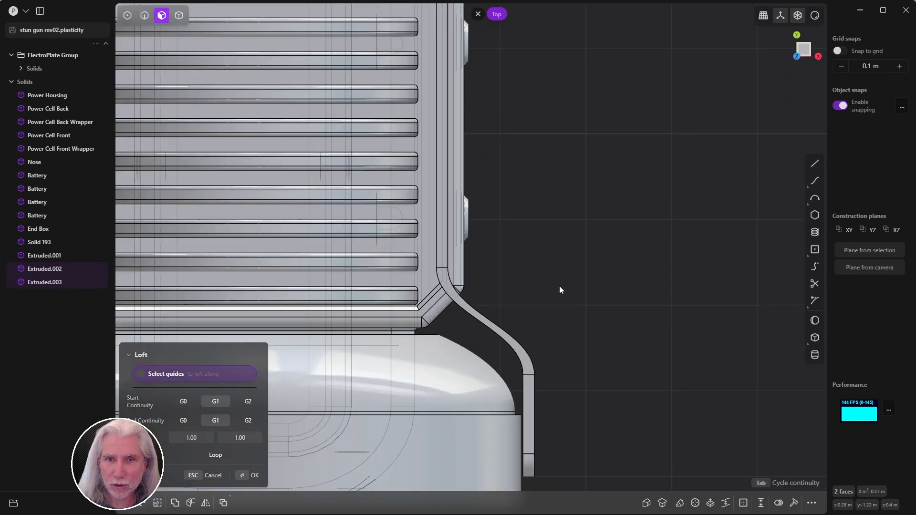
shift+middle_drag(560, 286, 603, 249)
scroll(602, 240, up, 2)
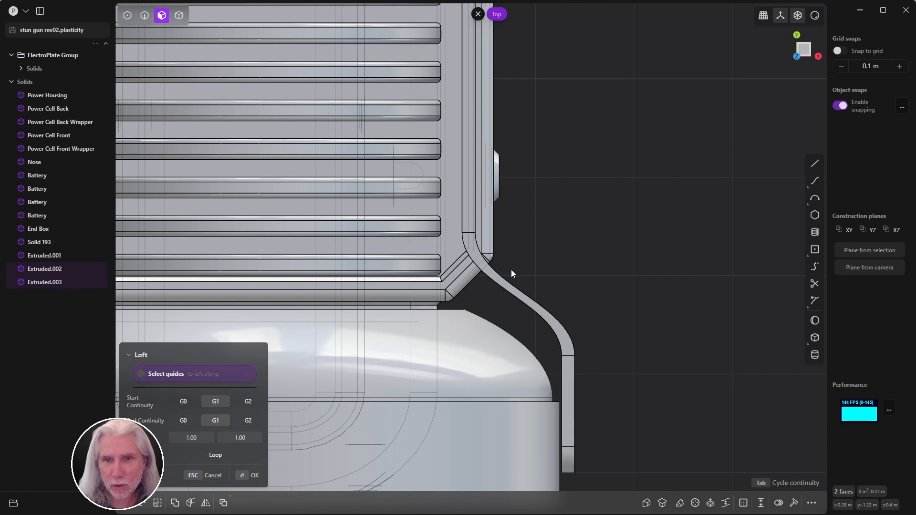
Step: Isolate the front rounded plate and the long bar, and start a loft between their facing end faces
key(slash)
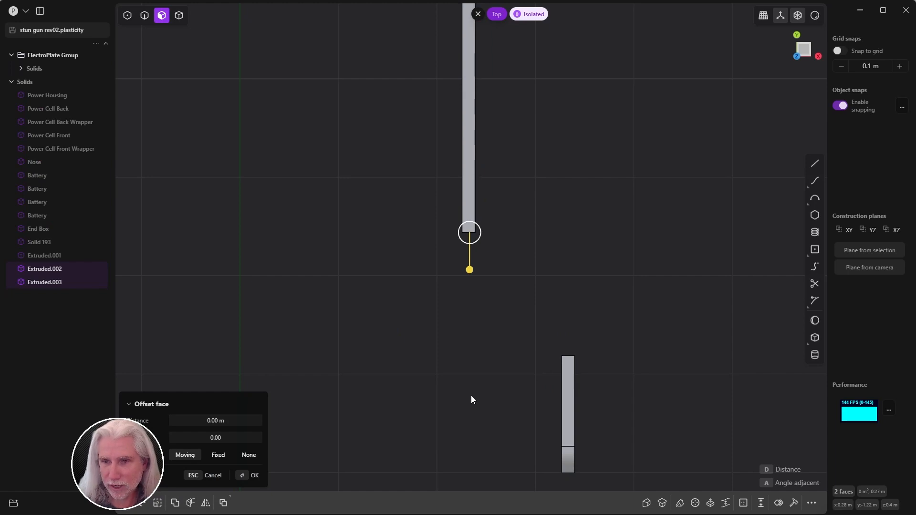
key(l)
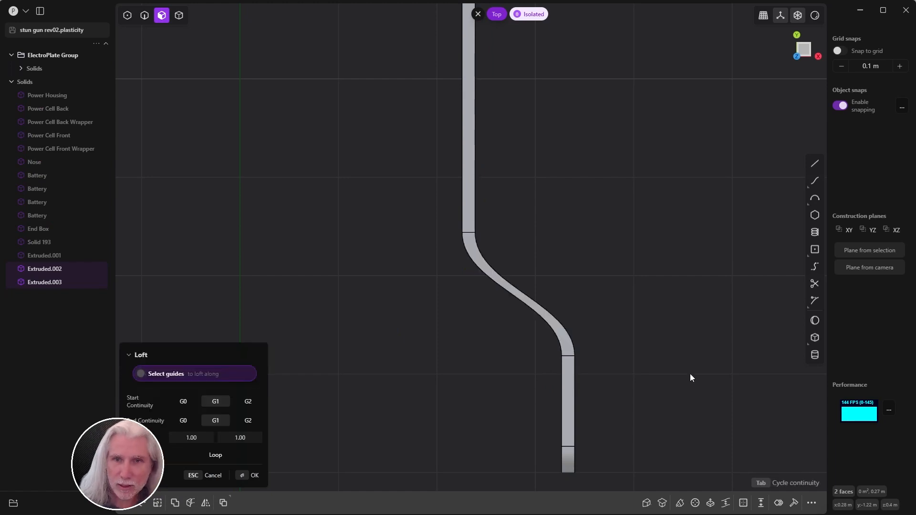
shift+middle_drag(675, 239, 584, 207)
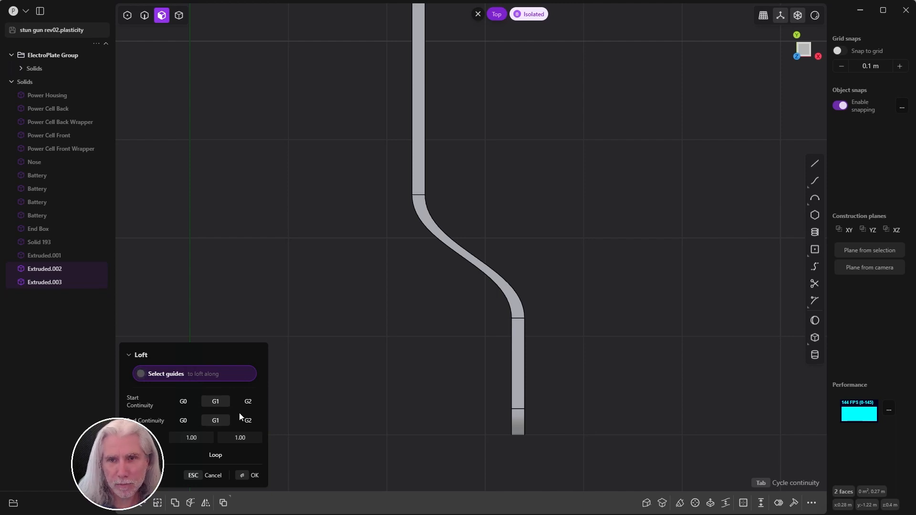
Step: Try the loft with start and end factors of 1.26 and 1.12, and with G2 continuity at both ends
drag(195, 438, 186, 438)
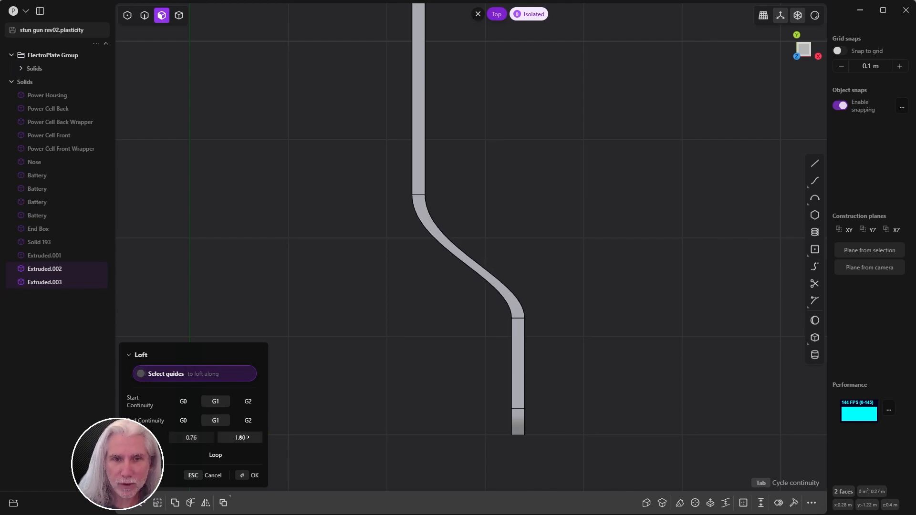
drag(244, 438, 201, 401)
drag(188, 433, 229, 432)
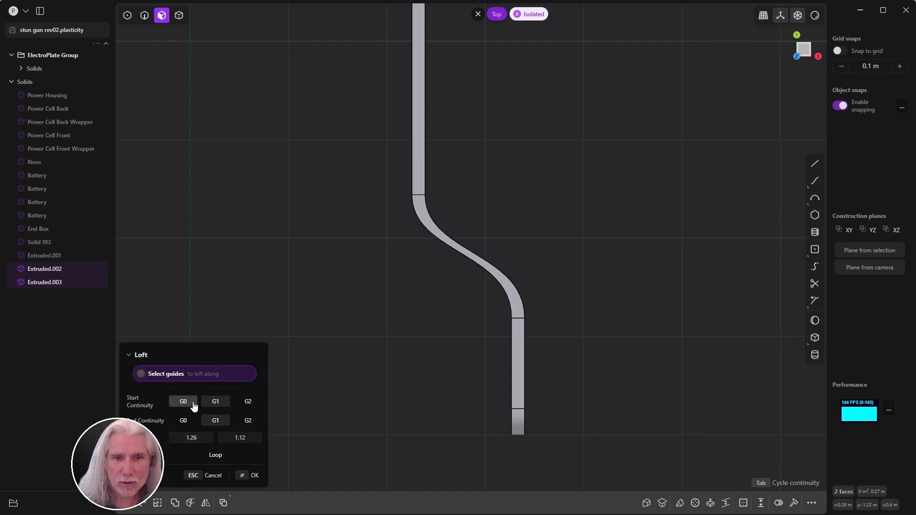
click(248, 402)
click(248, 421)
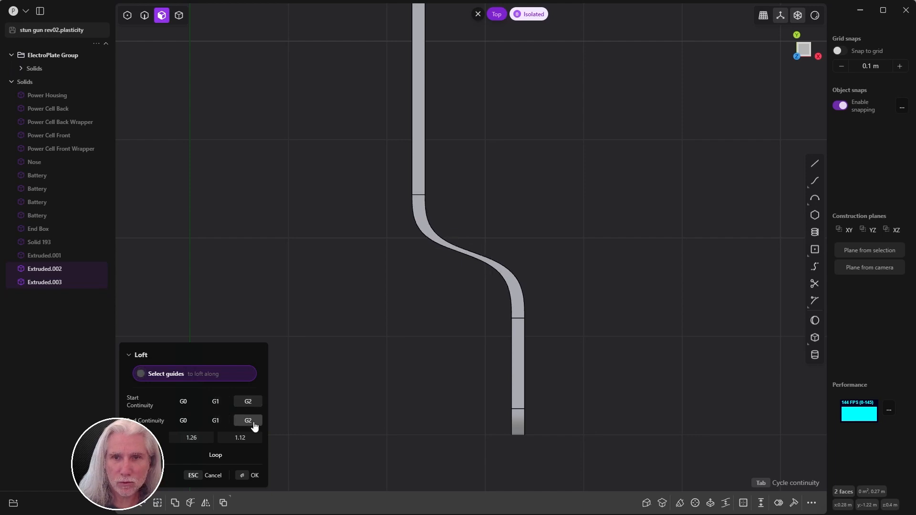
Step: Set the loft's start and end continuity to G0 and complete it as a straight connecting piece
click(185, 406)
click(184, 421)
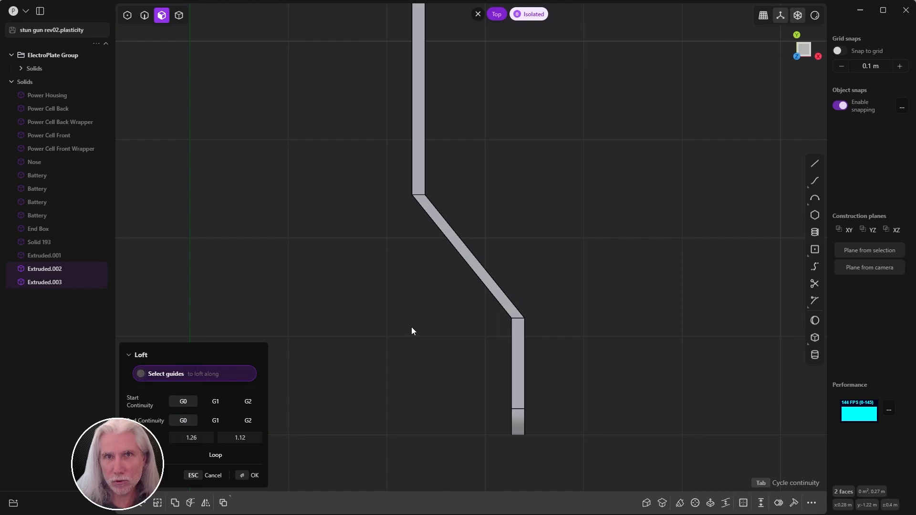
click(252, 475)
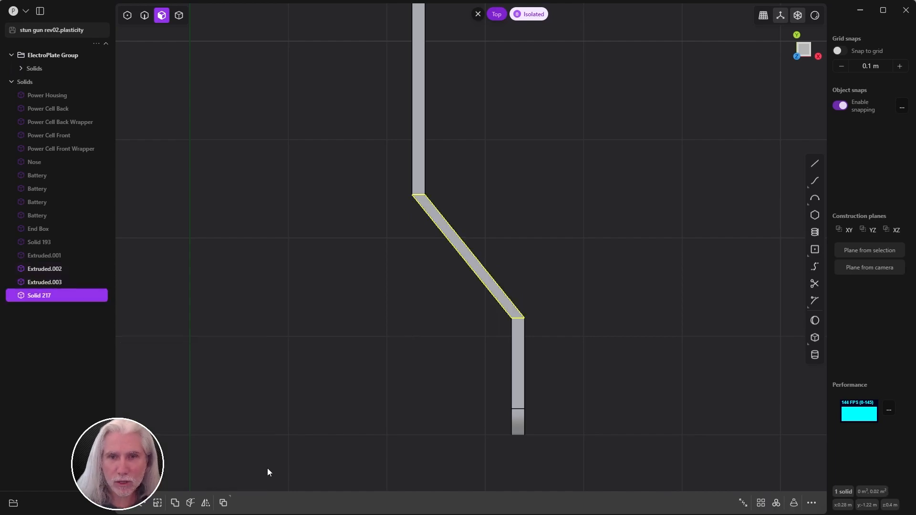
middle_drag(362, 420, 348, 313)
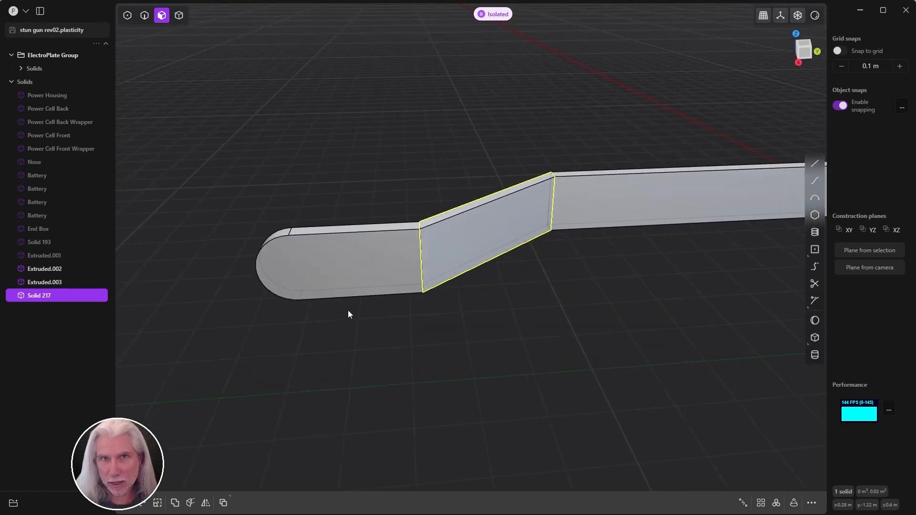
Step: Examine the front rounded plate, angled connecting piece and long bar as separate solids
scroll(508, 289, down, 4)
shift+middle_drag(509, 289, 383, 296)
scroll(480, 280, down, 1)
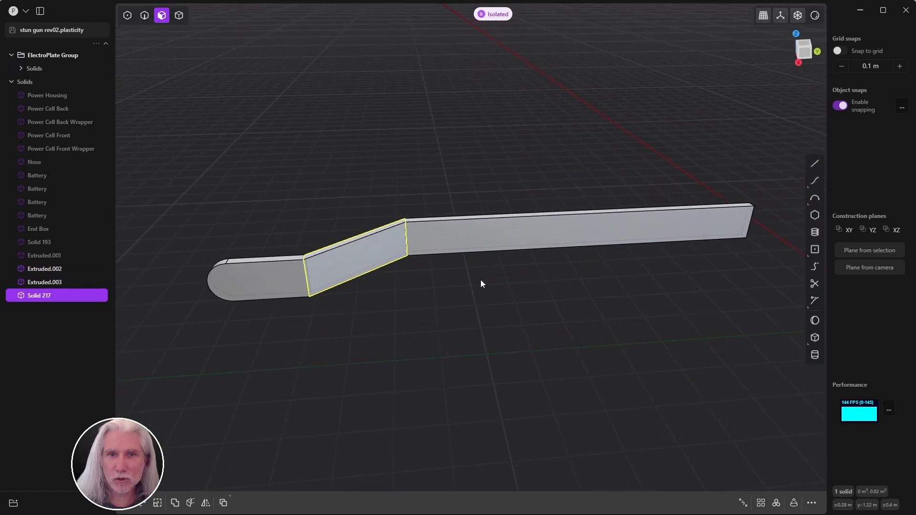
key(4)
click(262, 289)
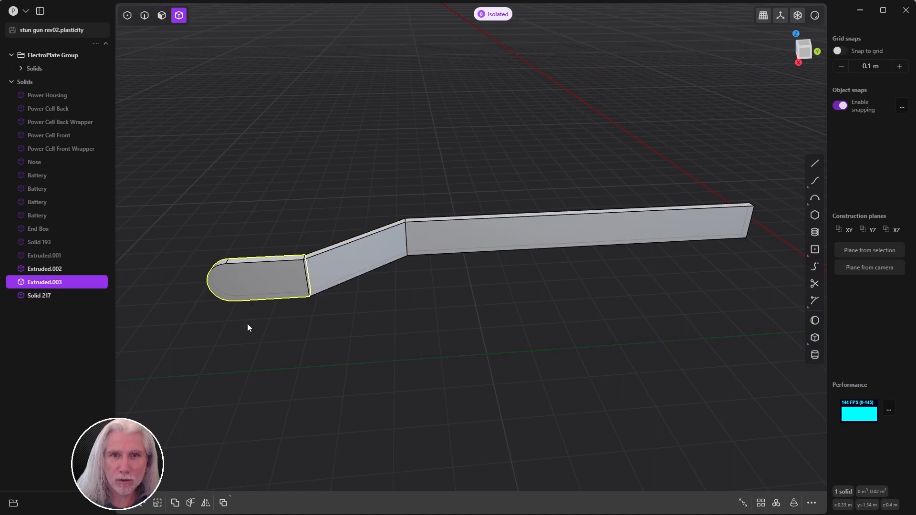
click(359, 262)
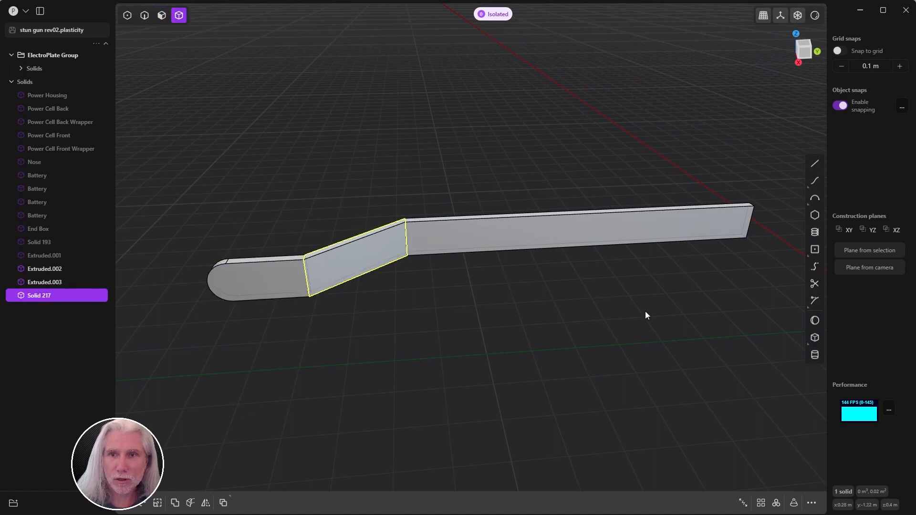
click(619, 234)
scroll(682, 302, down, 2)
shift+middle_drag(670, 306, 539, 298)
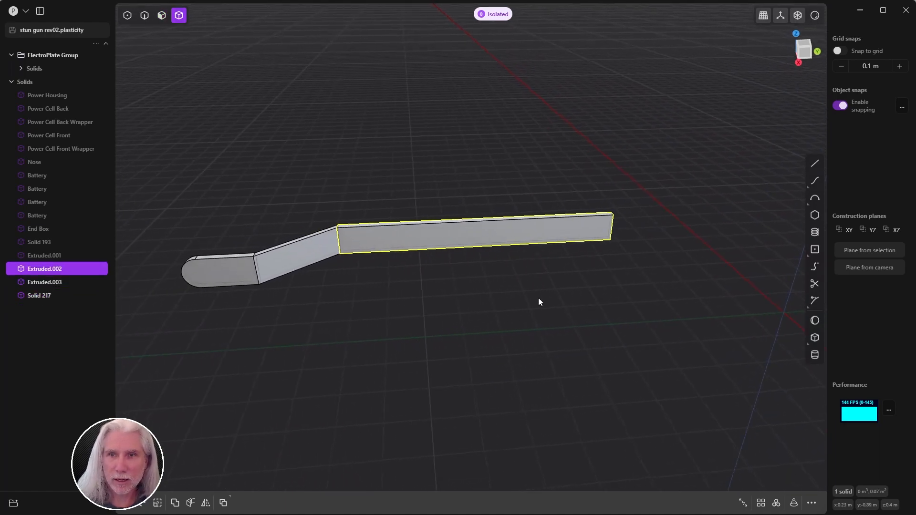
Step: Leave isolation and select the facing end faces of the long bar and the back rounded plate
click(481, 15)
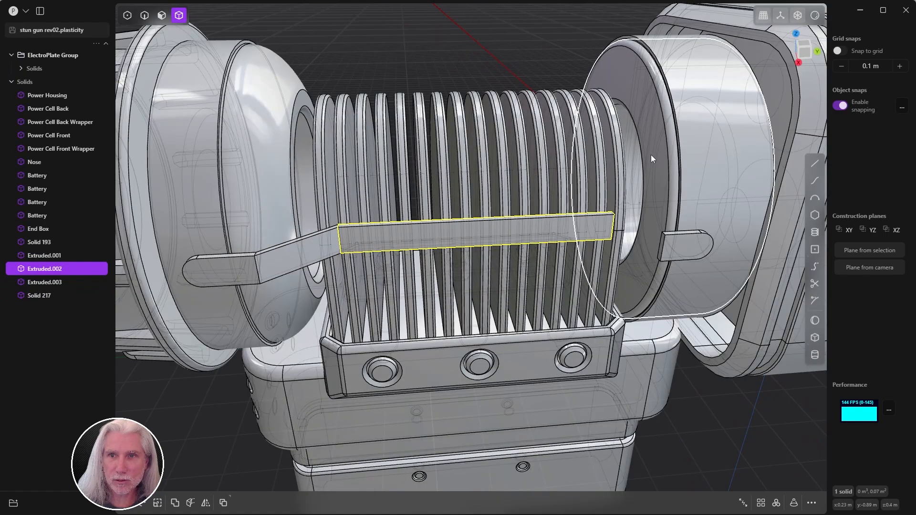
click(686, 244)
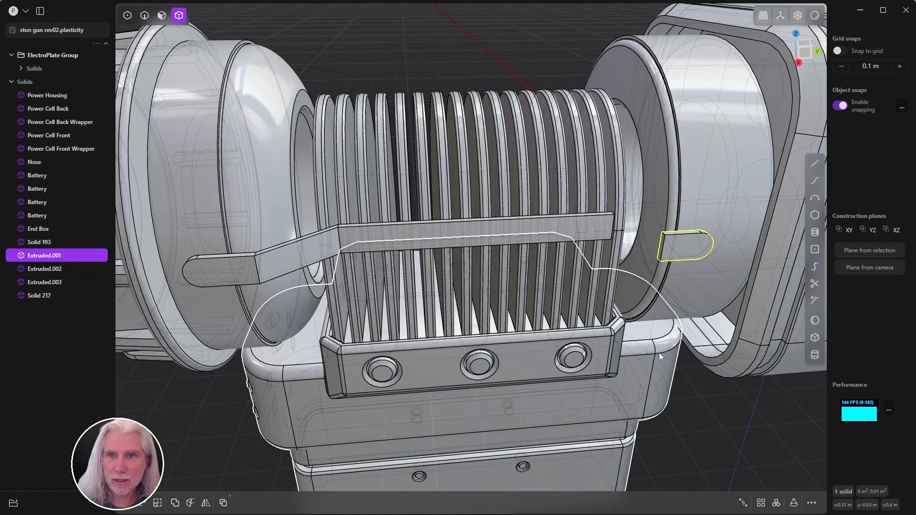
middle_drag(658, 303, 601, 295)
scroll(691, 209, up, 3)
scroll(691, 209, up, 2)
key(3)
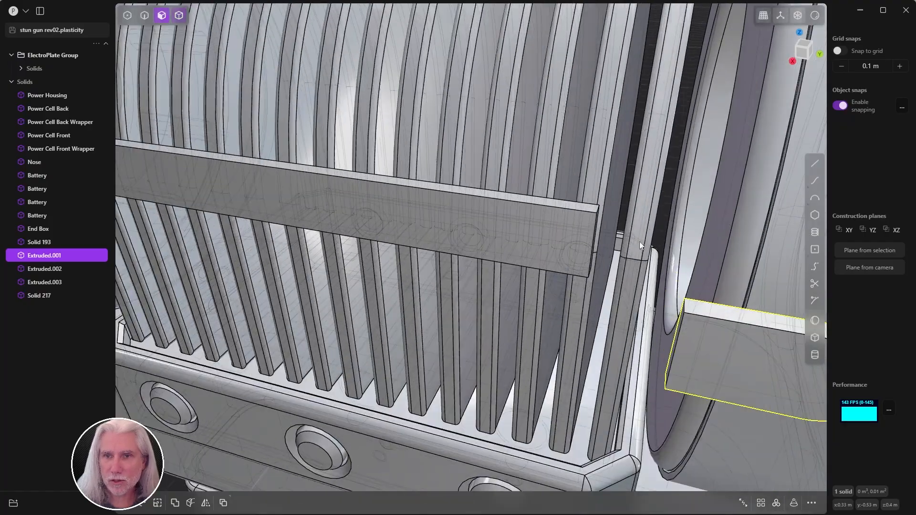
middle_drag(640, 239, 588, 234)
click(583, 233)
middle_drag(500, 253, 470, 324)
shift+click(685, 159)
Step: Loft between the two selected end faces with G0 start and end continuity to form a straight connecting piece
scroll(660, 211, down, 3)
key(l)
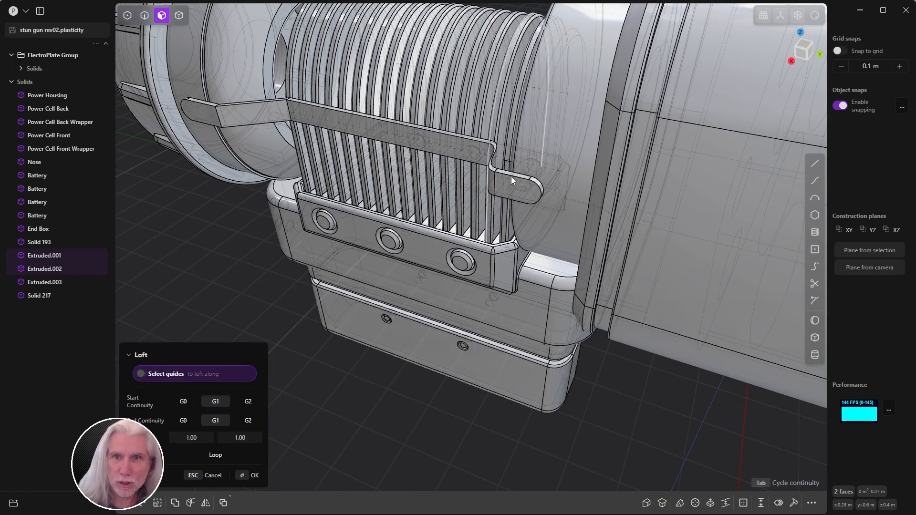
middle_drag(511, 177, 557, 239)
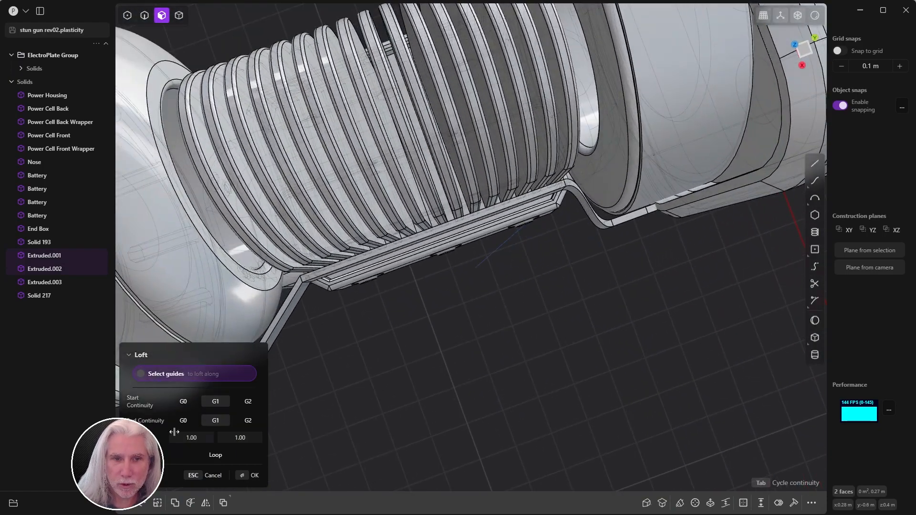
click(183, 401)
click(183, 420)
middle_drag(368, 376, 541, 264)
key(Return)
Step: Examine the front and back angled connecting pieces from the top view and in perspective
key(7)
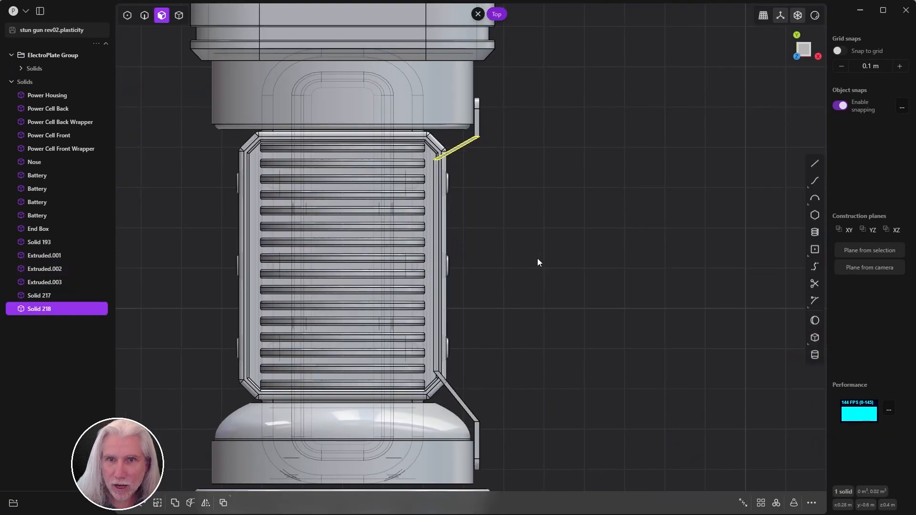
scroll(551, 154, up, 5)
scroll(522, 171, down, 4)
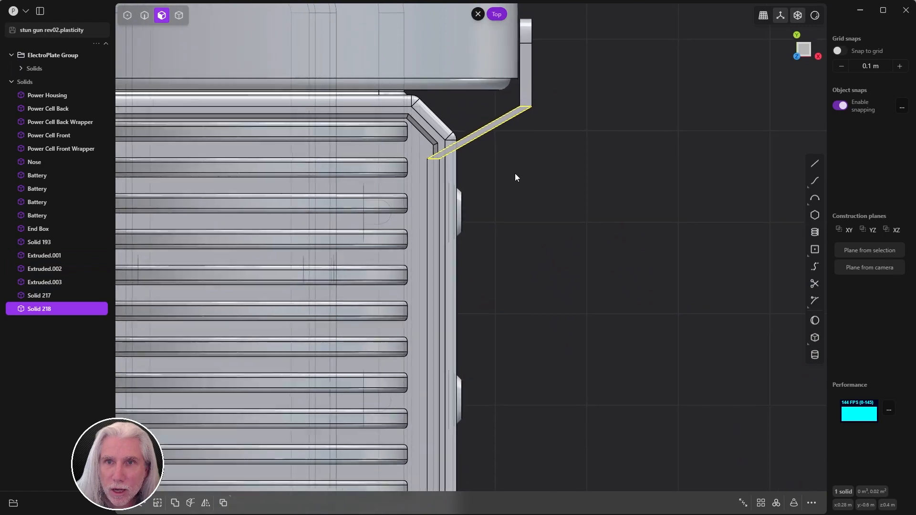
shift+middle_drag(514, 217, 570, 90)
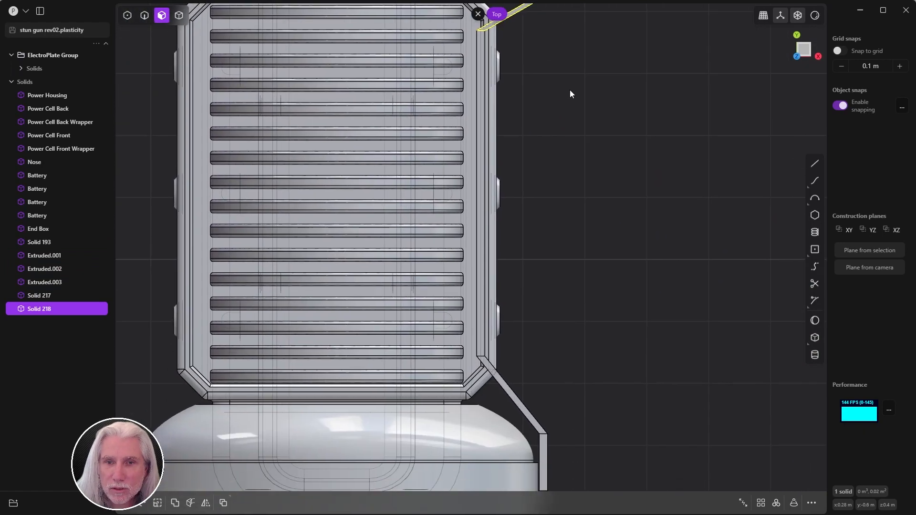
shift+middle_drag(597, 193, 582, 272)
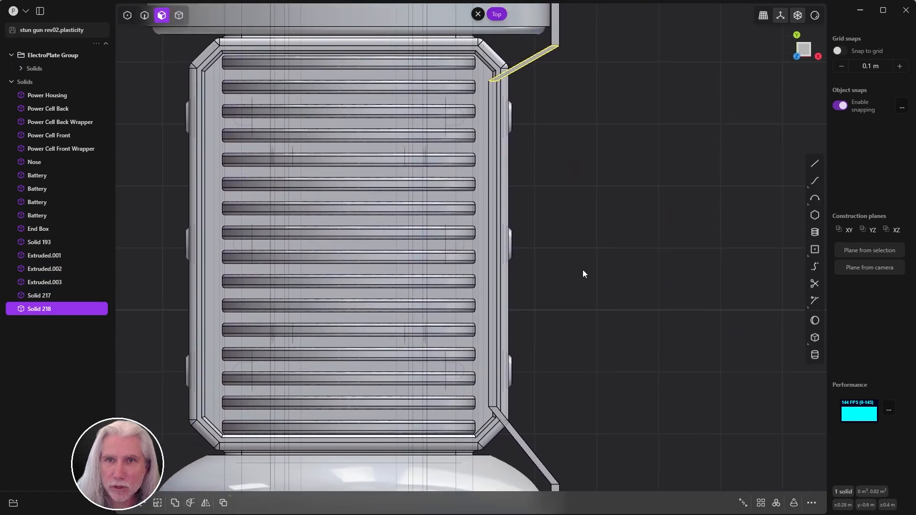
click(641, 297)
middle_drag(563, 422, 441, 400)
scroll(525, 287, down, 10)
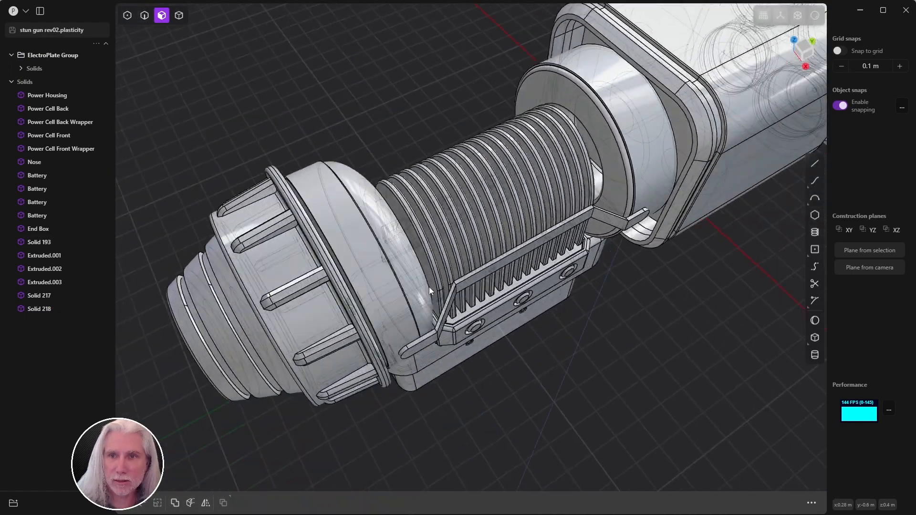
Step: Join the two rounded plates, the long bar and both connecting pieces into one solid with a Boolean union
click(38, 311)
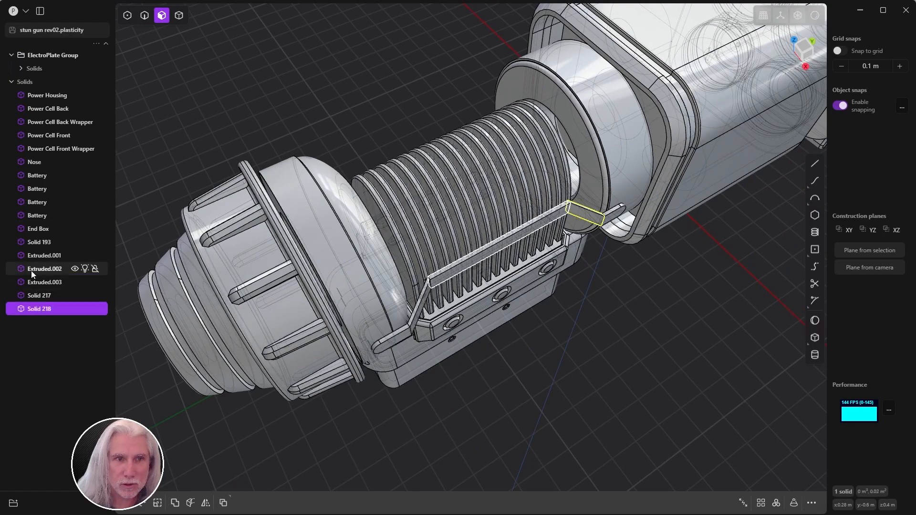
shift+click(44, 242)
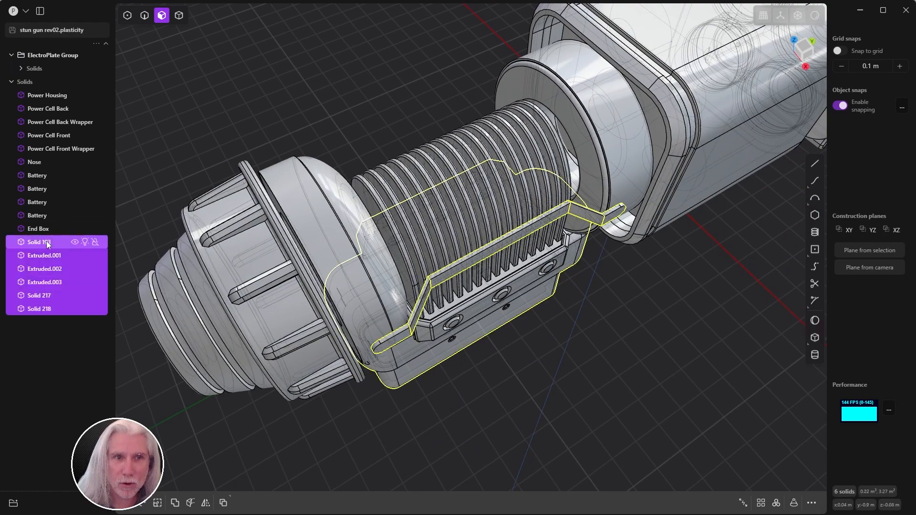
ctrl+click(43, 243)
middle_drag(369, 390, 610, 395)
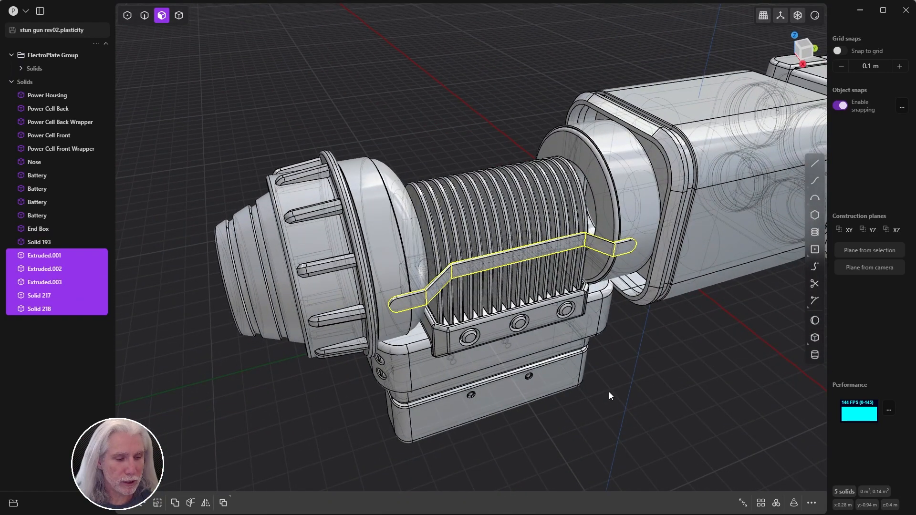
key(shift+b)
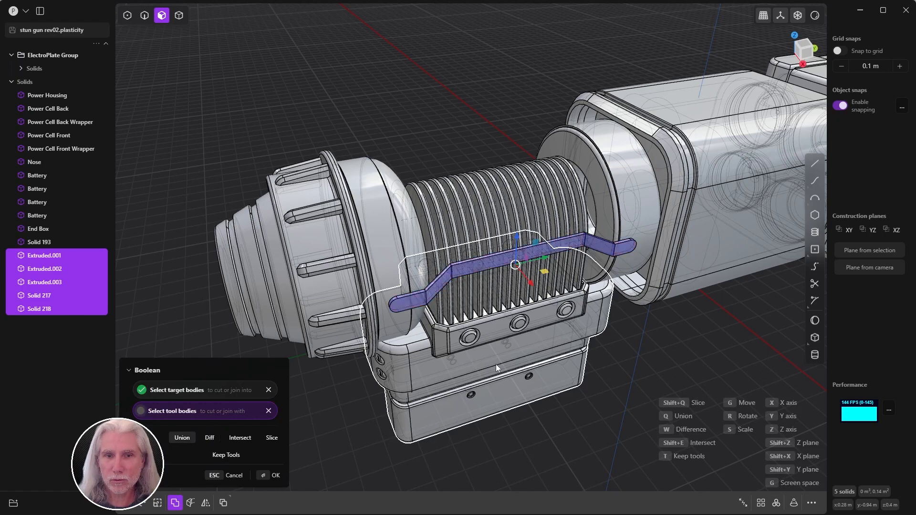
click(271, 476)
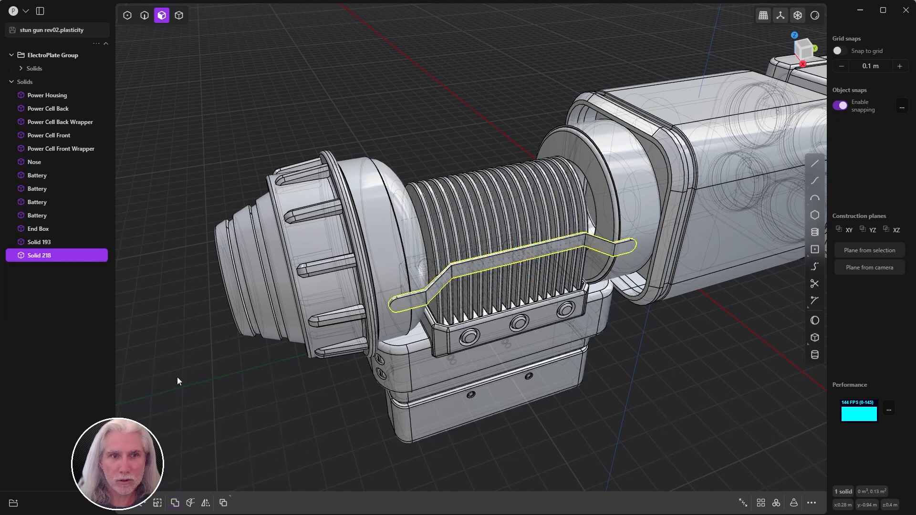
Step: Rename Solid 193 as Handgrip
click(40, 243)
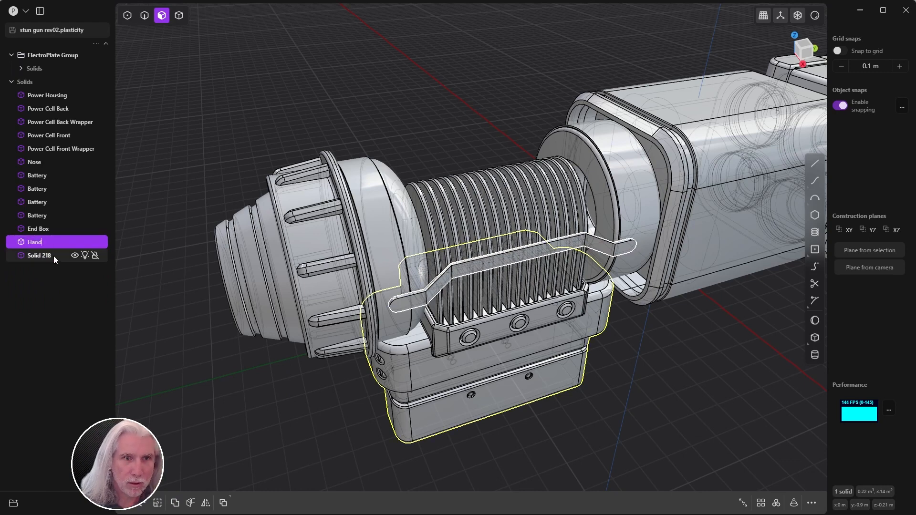
text(Handgrip)
key(Return)
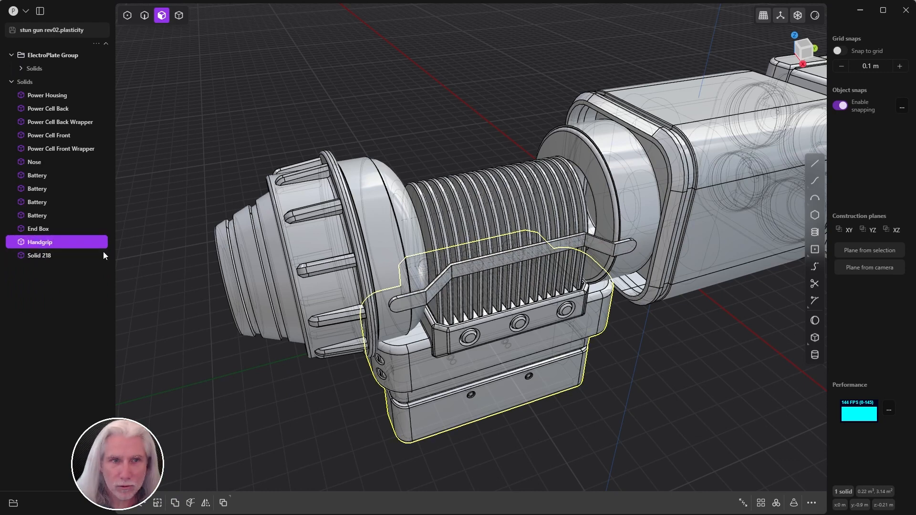
Step: Rename the grip solid as Frant Grip and clear the selection
double_click(36, 244)
text(Frant G)
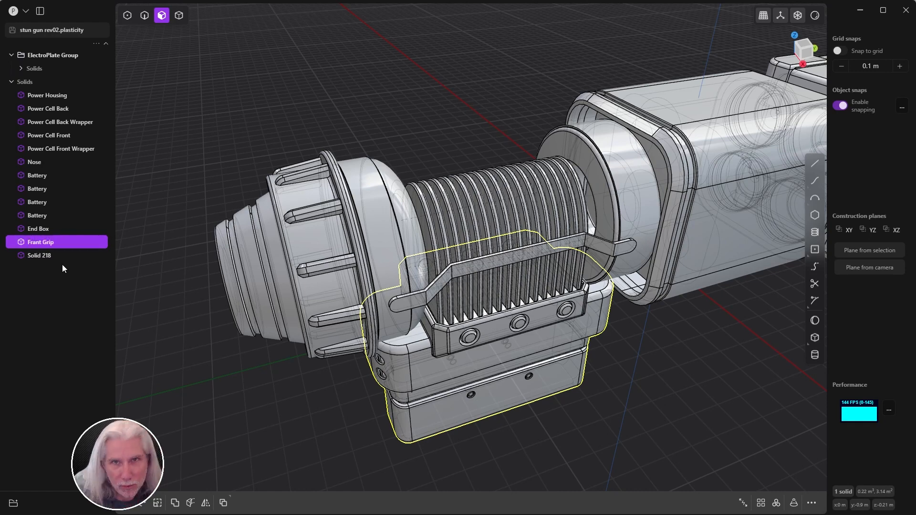
click(232, 404)
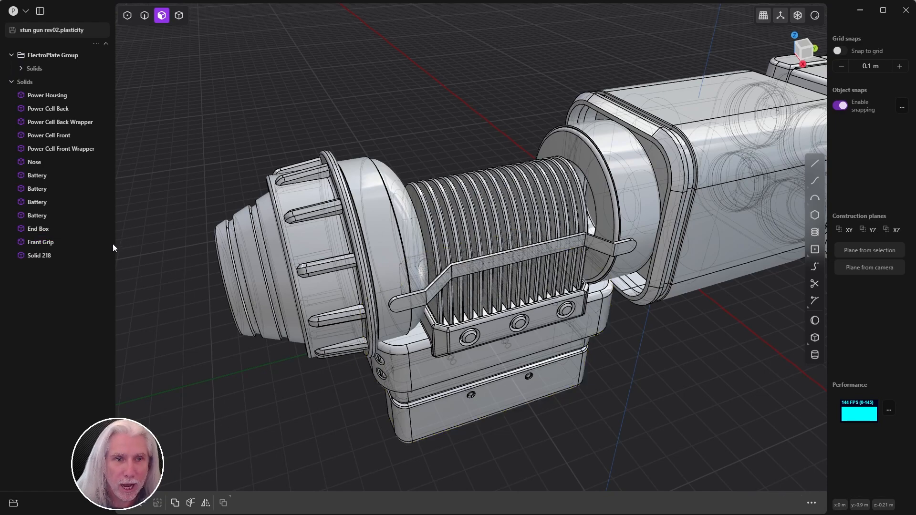
Step: Isolate the joined bracket and examine the thickness of its angled sections from the top view
click(94, 257)
mouse_move(486, 325)
middle_down()
mouse_move(434, 278)
mouse_move(487, 331)
middle_up()
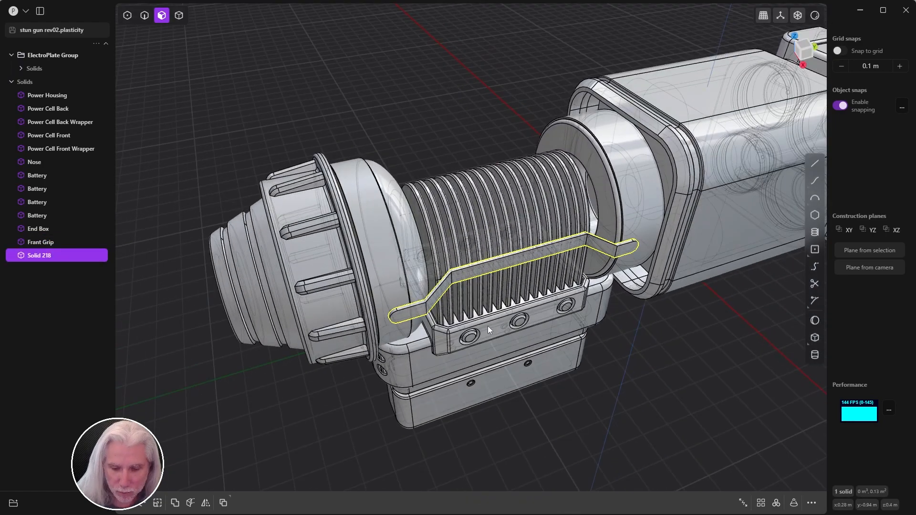
key(/)
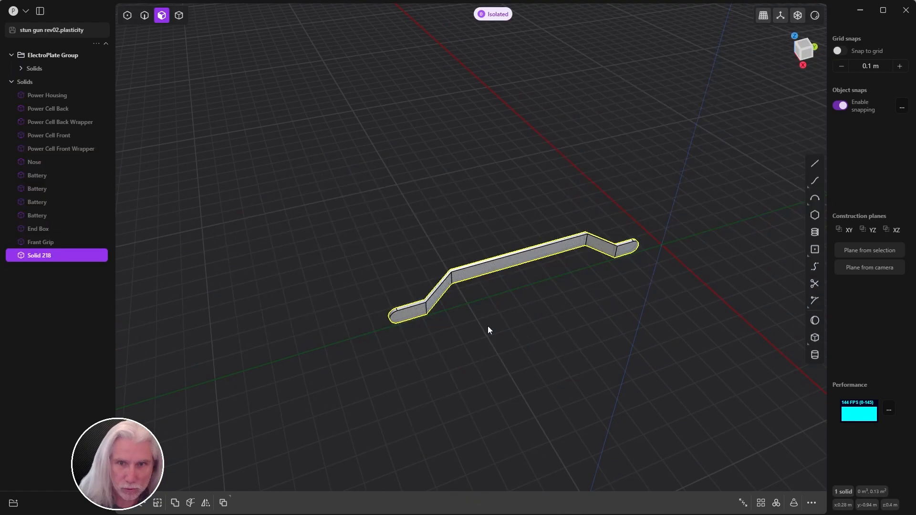
middle_drag(488, 325, 593, 274)
key(KP_7)
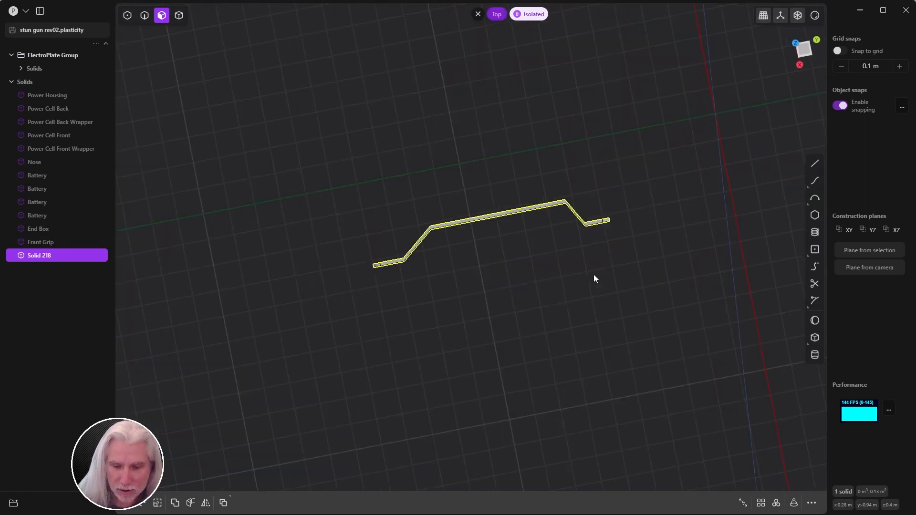
click(593, 279)
scroll(581, 155, up, 8)
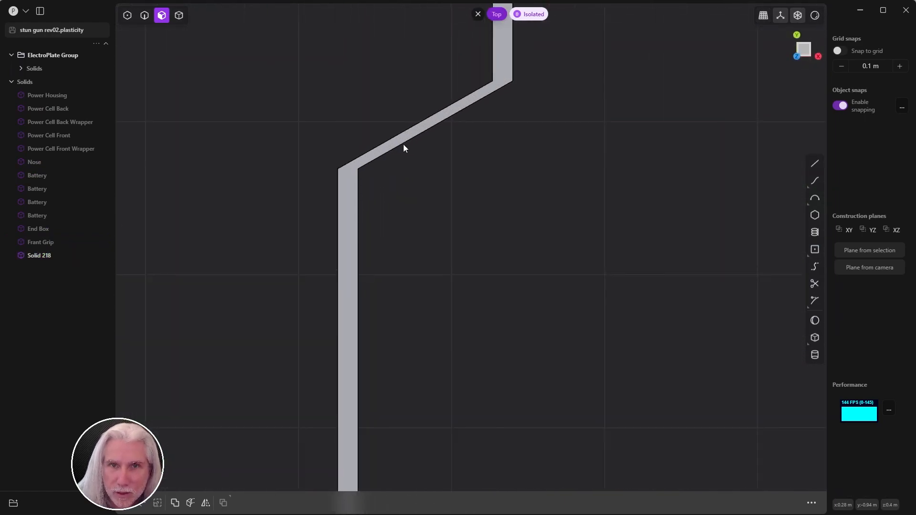
shift+middle_drag(464, 362, 480, 91)
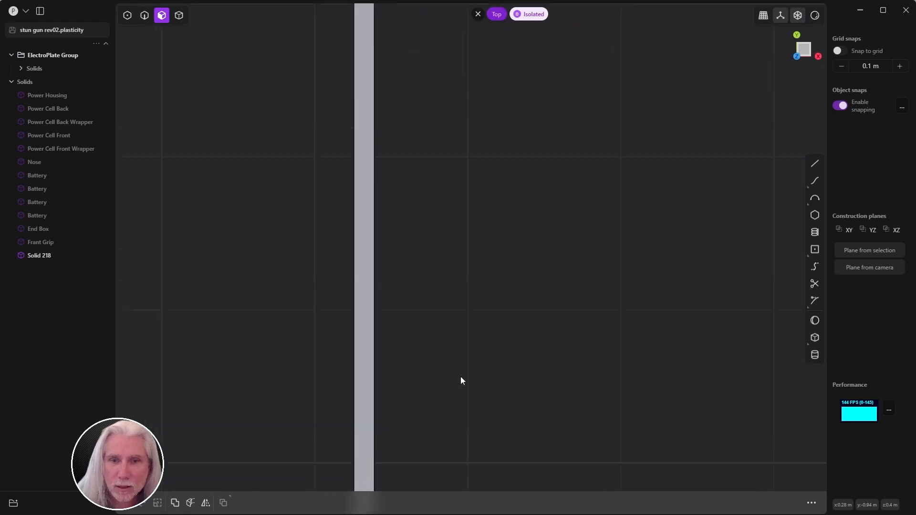
shift+middle_drag(461, 380, 458, 206)
shift+middle_drag(453, 388, 565, 385)
Step: Offset the outer face of the front angled section outward by about 0.006 m to match the bar's thickness
click(550, 336)
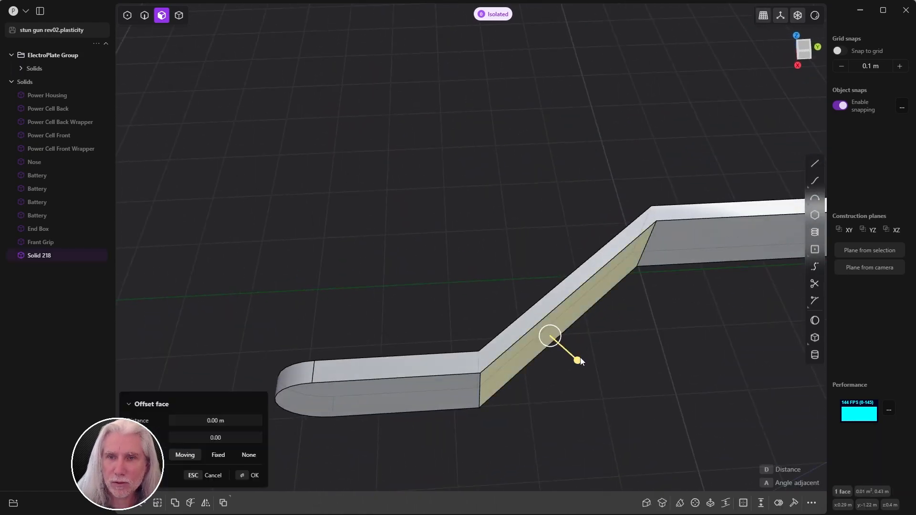
drag(578, 360, 589, 366)
key(KP_7)
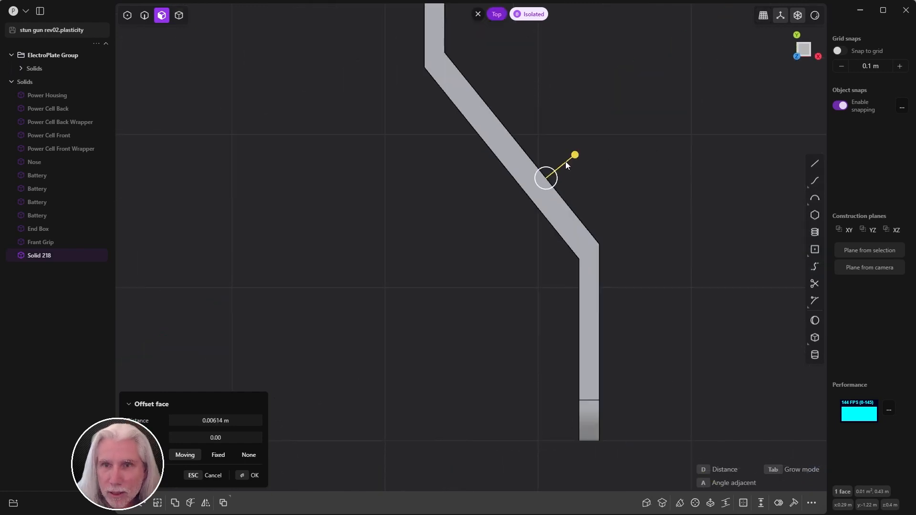
drag(567, 162, 573, 159)
shift+middle_drag(661, 116, 603, 355)
key(Return)
Step: Offset the outer face of the back angled section outward until its thickness matches the rest of the bracket
shift+middle_drag(551, 159, 454, 296)
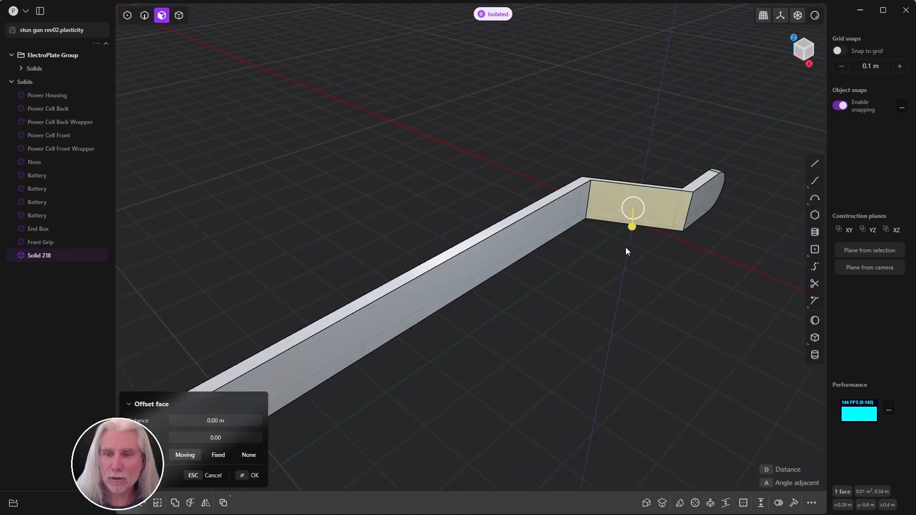
middle_drag(625, 247, 629, 260)
key(KP_7)
shift+middle_drag(437, 123, 557, 345)
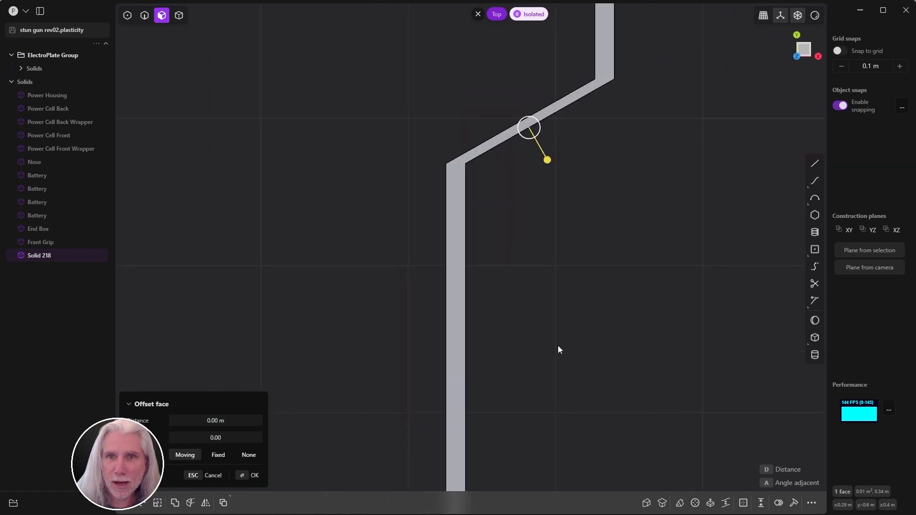
scroll(551, 134, up, 3)
drag(524, 157, 528, 179)
key(Return)
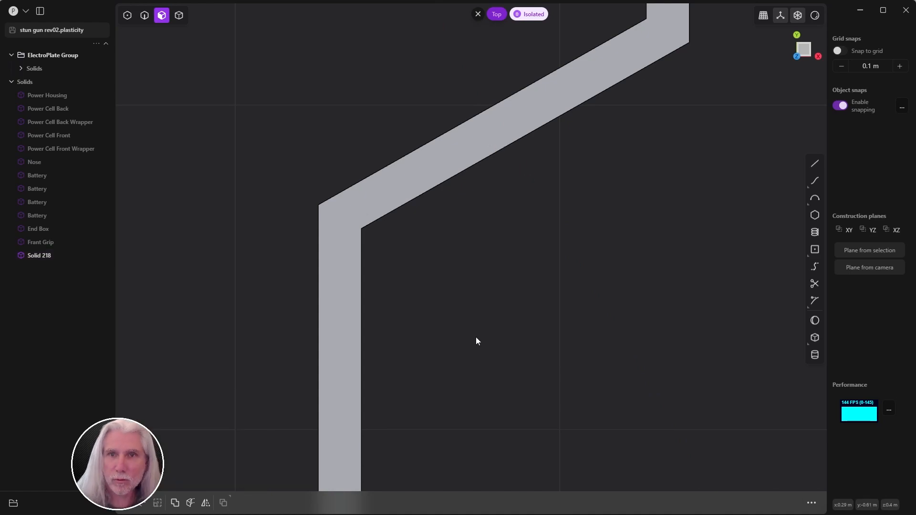
Step: Fillet the eight vertical edges at the bracket's four bends with a distance of about 0.018 m
middle_drag(477, 340, 408, 333)
key(2)
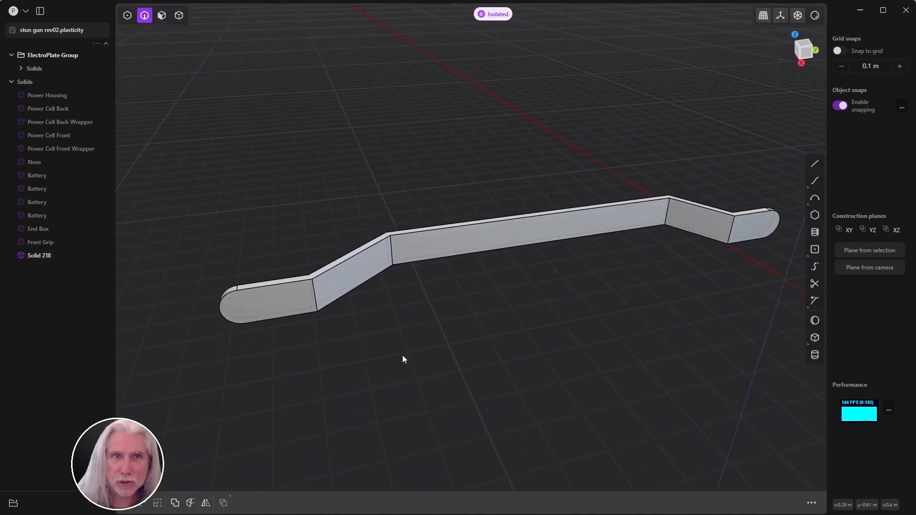
drag(263, 233, 345, 354)
key(f)
drag(356, 200, 463, 320)
drag(603, 151, 693, 268)
drag(706, 180, 735, 276)
middle_drag(747, 284, 255, 250)
scroll(625, 250, up, 5)
scroll(306, 244, up, 4)
middle_drag(381, 243, 454, 271)
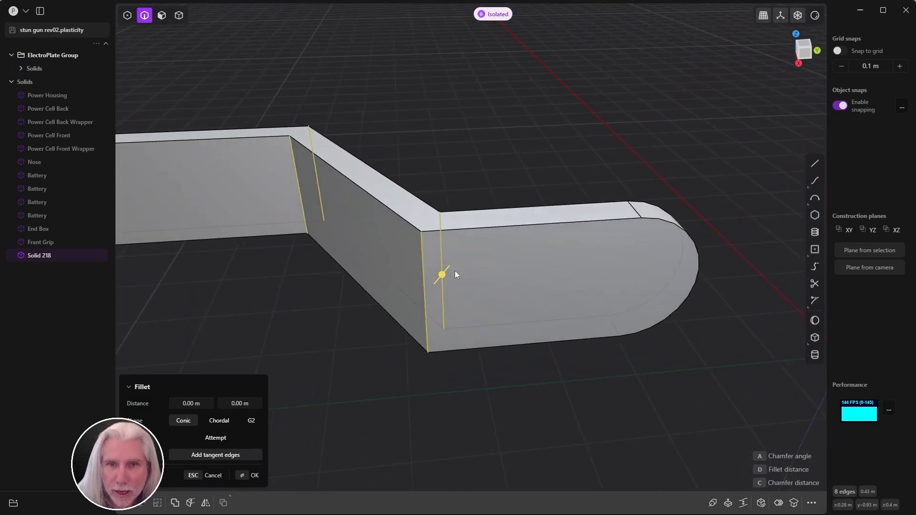
drag(455, 270, 471, 258)
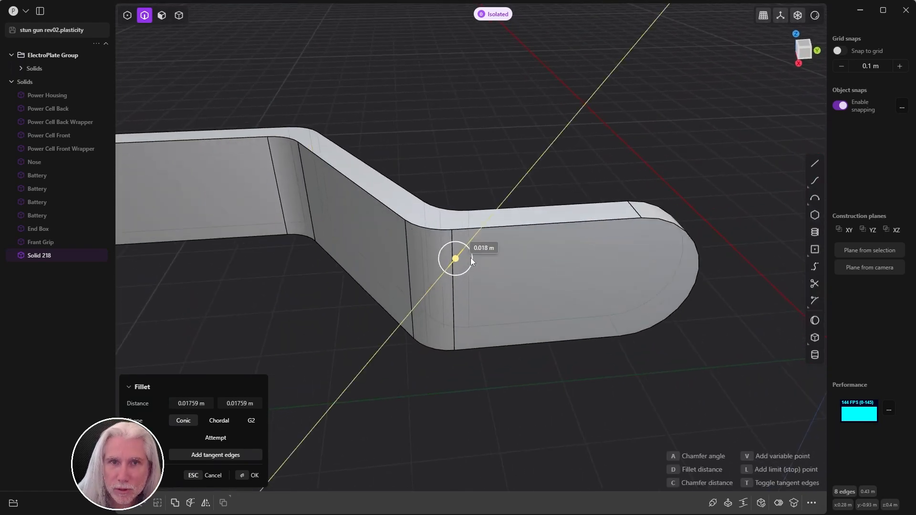
scroll(487, 238, down, 6)
middle_drag(444, 224, 652, 191)
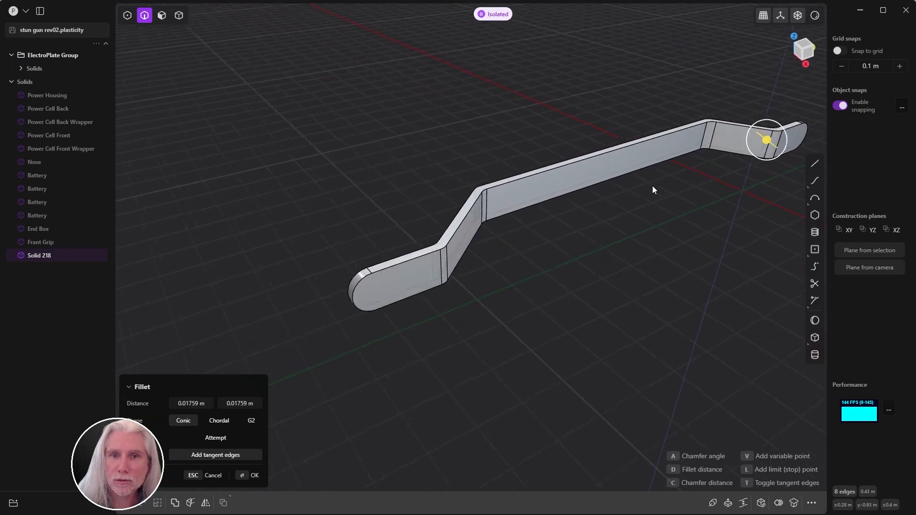
click(256, 471)
click(303, 453)
scroll(494, 290, down, 4)
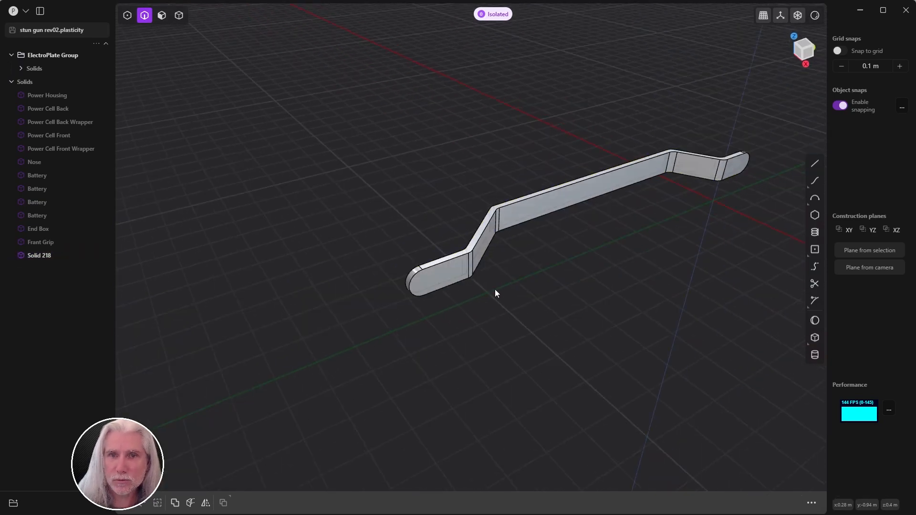
Step: Switch to the browser's electro gun reference image, examine how the metal straps are fastened, and return to Plasticity
middle_drag(494, 290, 444, 301)
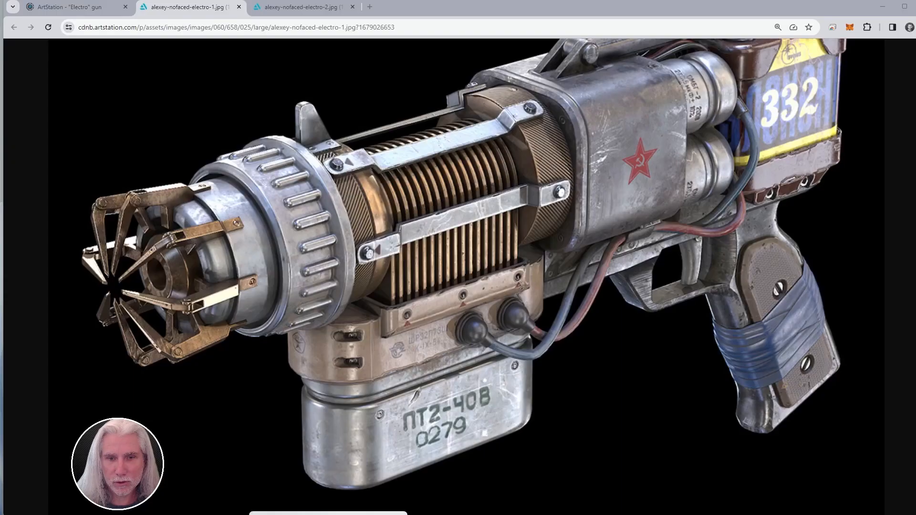
click(329, 514)
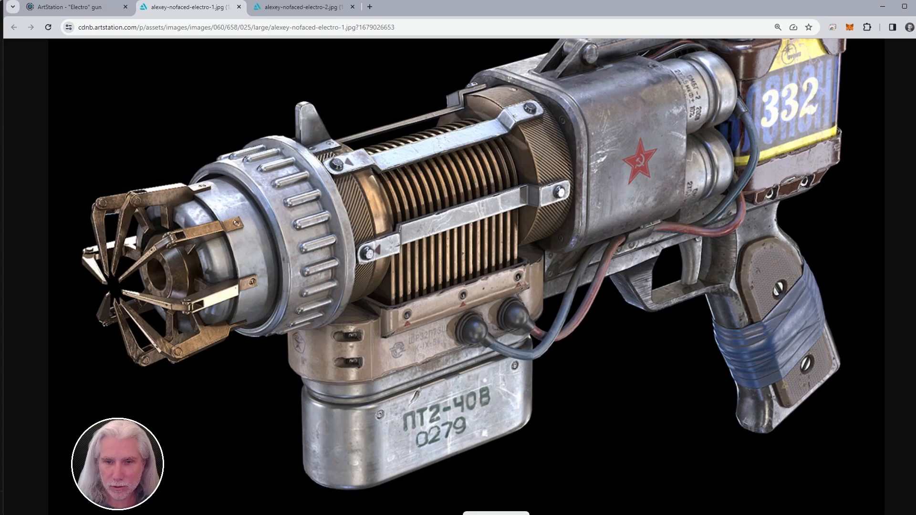
click(518, 514)
Step: Draw a cylinder about 0.016 m in radius, centred on the bracket's rounded negative-Y end, extending about 0.058 m back through the bracket
middle_drag(491, 388, 341, 322)
key(KP_3)
scroll(385, 200, up, 7)
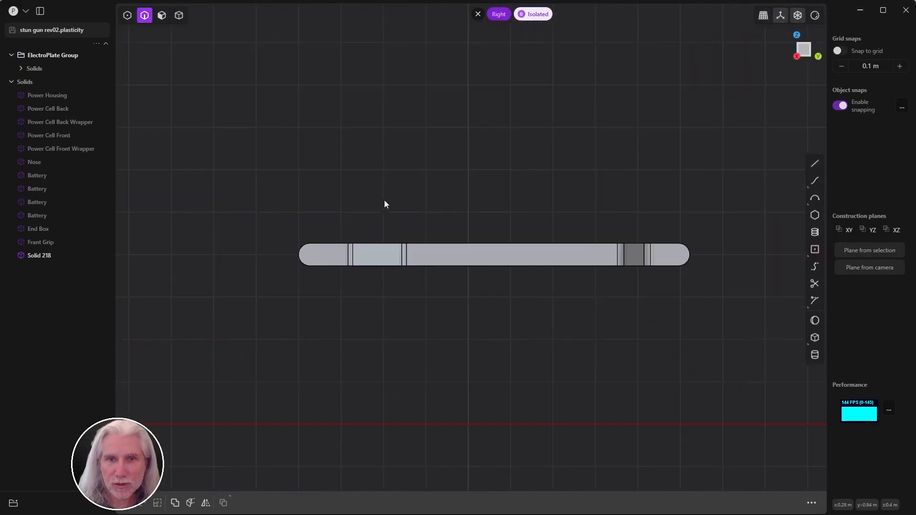
shift+middle_drag(385, 200, 274, 143)
scroll(274, 143, down, 1)
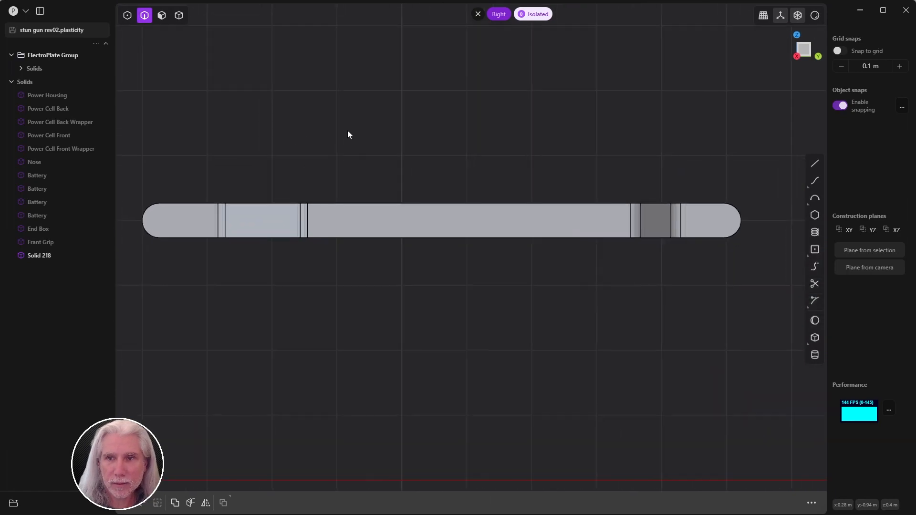
click(811, 356)
shift+middle_drag(206, 251, 455, 281)
scroll(455, 245, up, 4)
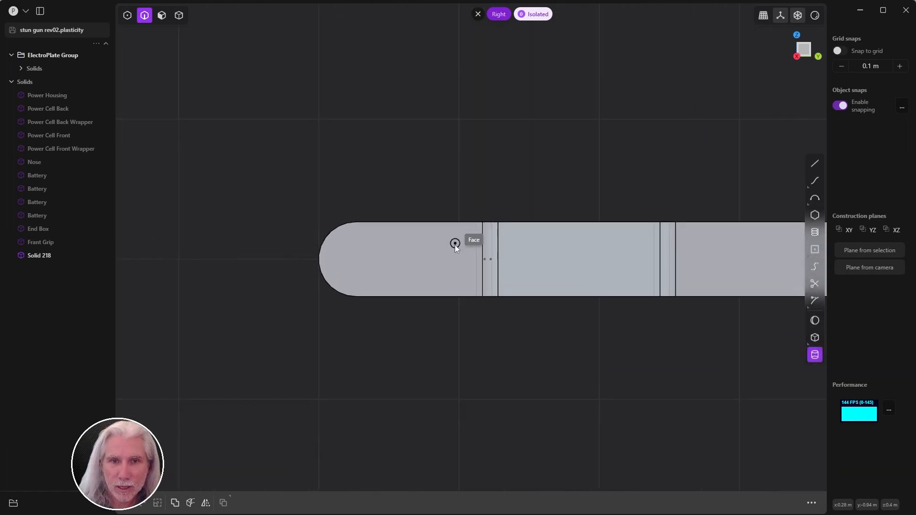
click(355, 259)
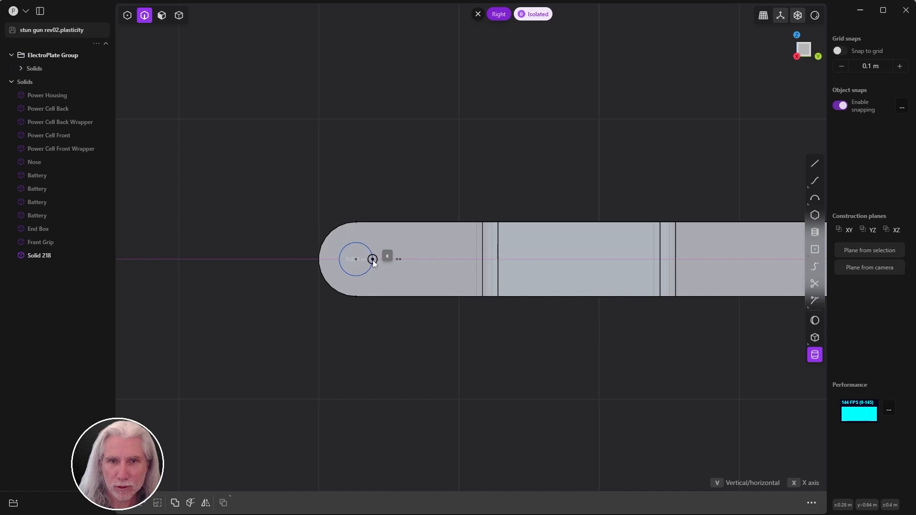
click(378, 262)
middle_drag(380, 261, 460, 235)
scroll(461, 235, down, 2)
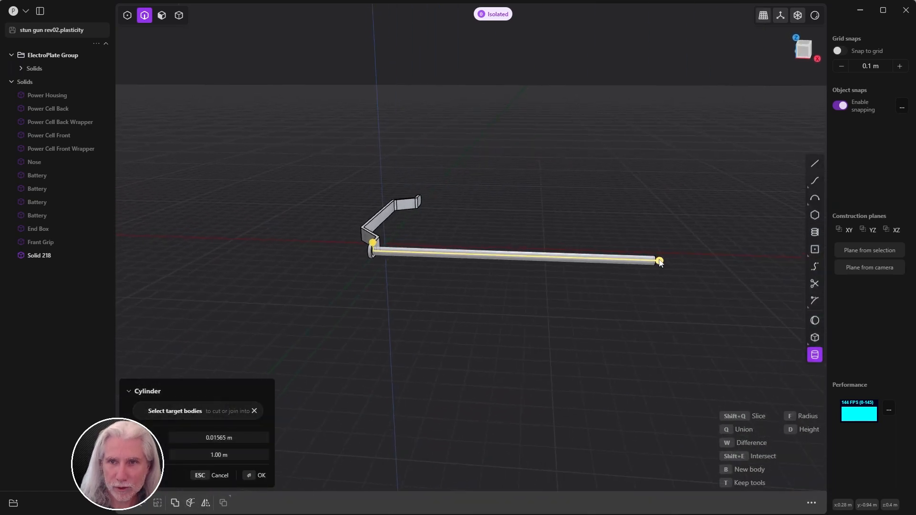
scroll(471, 243, up, 5)
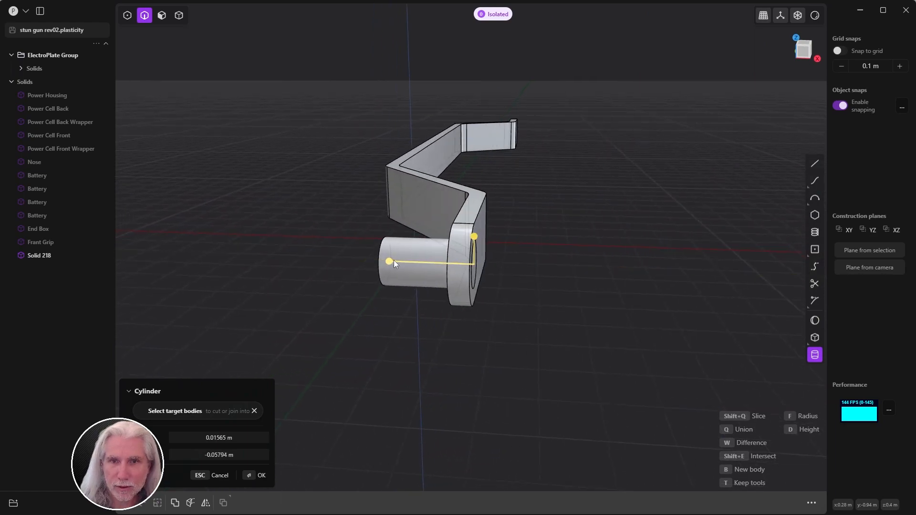
Step: Set the cylinder's radius to 0.015 m, finish it as a separate body and clear the selection
click(265, 438)
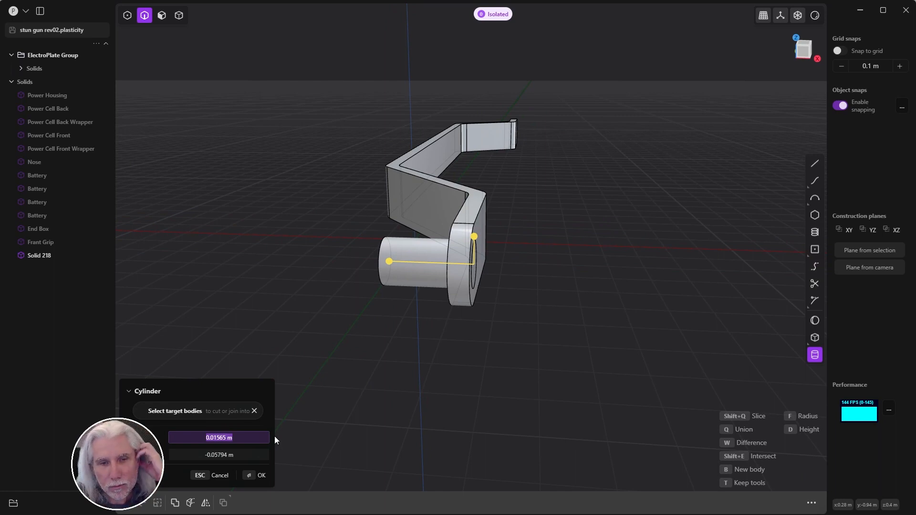
text(0.15)
key(Return)
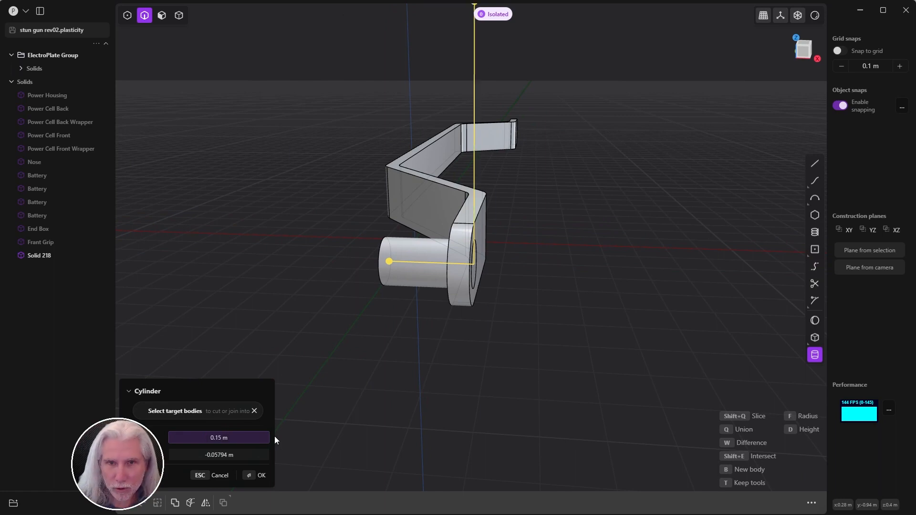
click(251, 437)
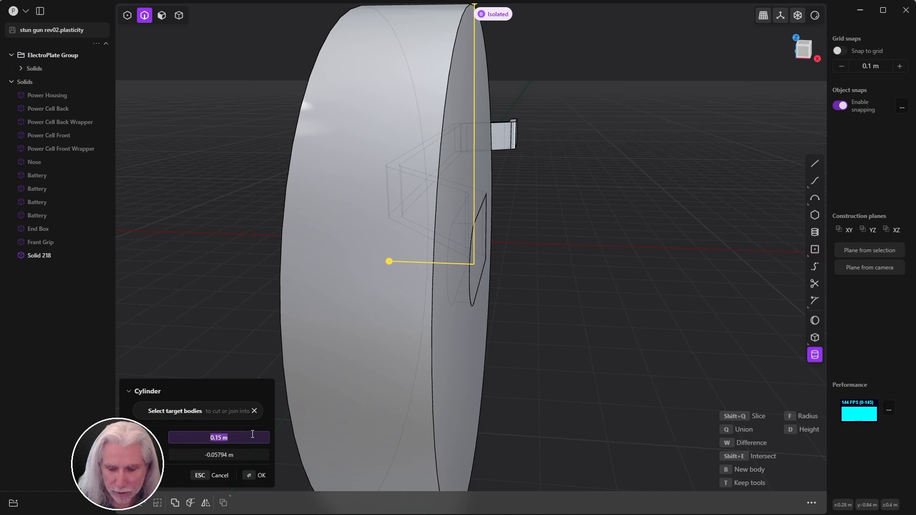
text(.015)
key(Return)
mouse_move(546, 273)
middle_down()
mouse_move(441, 267)
mouse_move(424, 247)
mouse_move(581, 273)
mouse_move(548, 273)
middle_up()
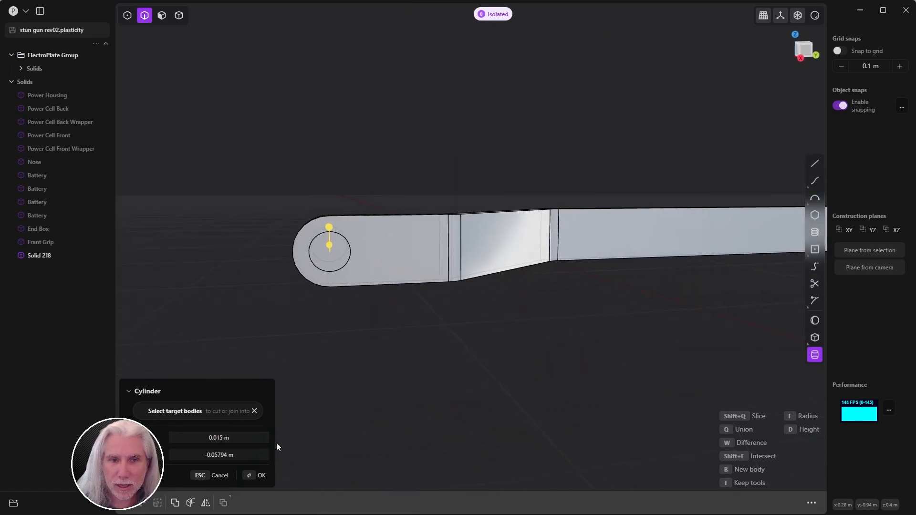
click(253, 473)
key(Escape)
middle_drag(402, 393, 798, 356)
click(815, 354)
scroll(556, 265, up, 3)
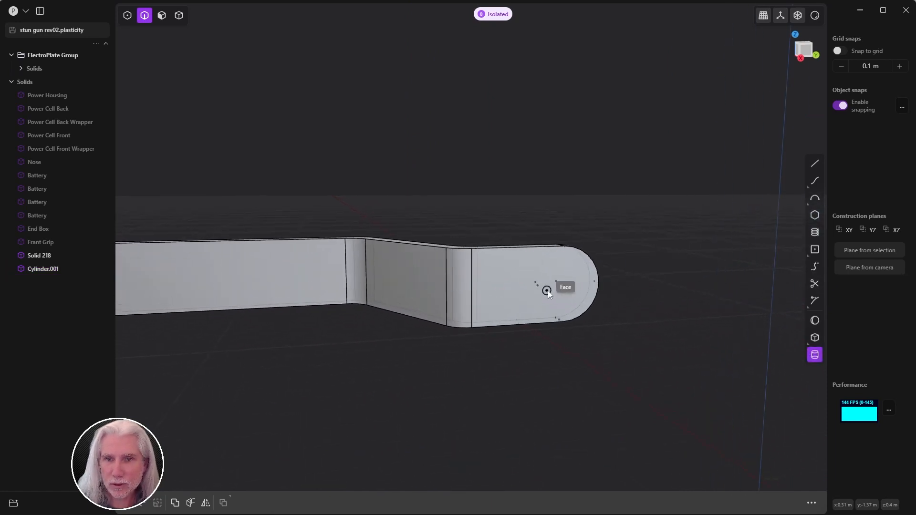
click(565, 284)
middle_drag(579, 280, 531, 305)
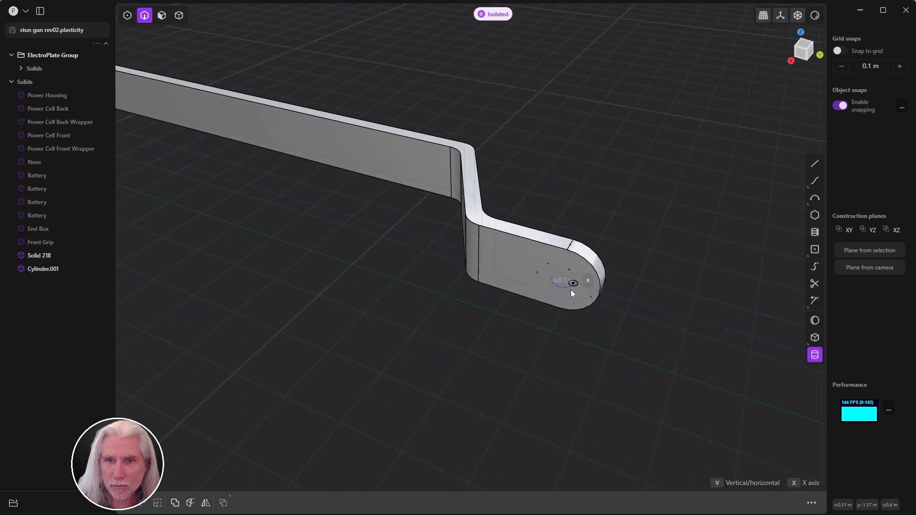
middle_drag(632, 331, 541, 310)
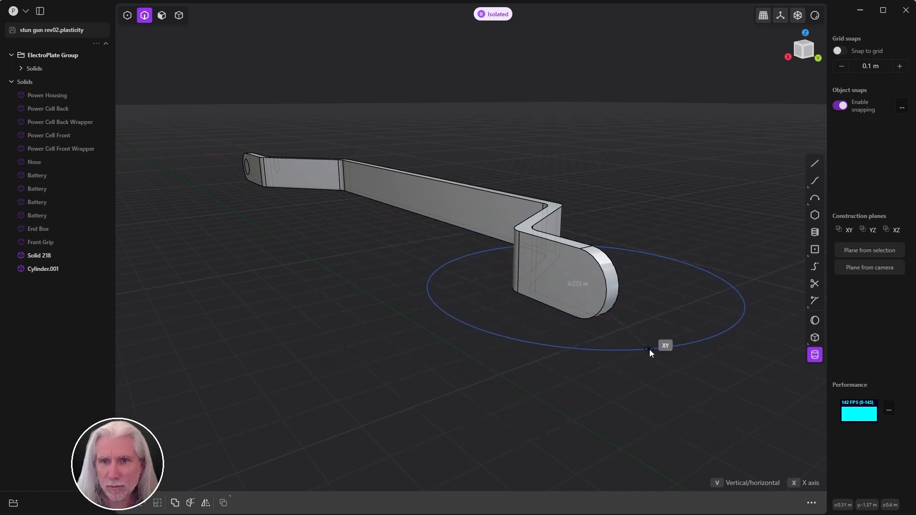
key(Escape)
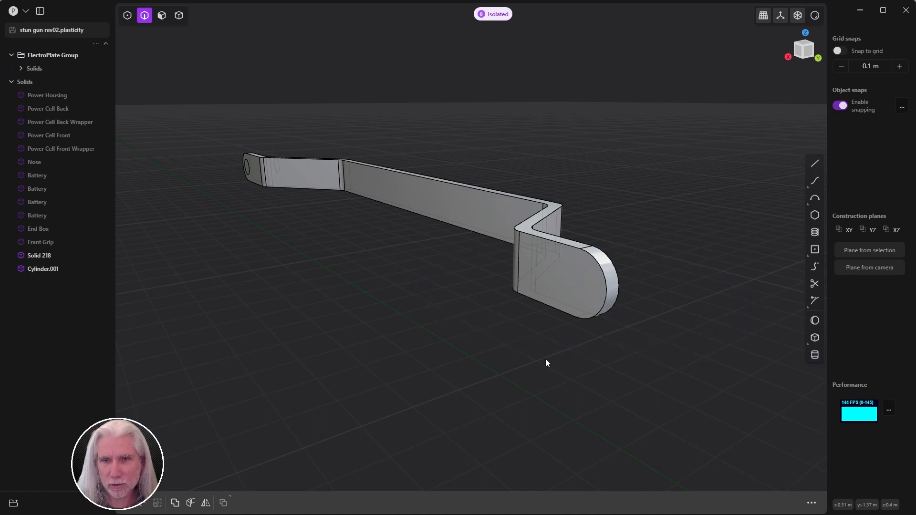
Step: Set a temporary construction plane on the flat outer face of the bracket's other rounded end
middle_drag(547, 363, 554, 328)
key(3)
click(556, 284)
key(o)
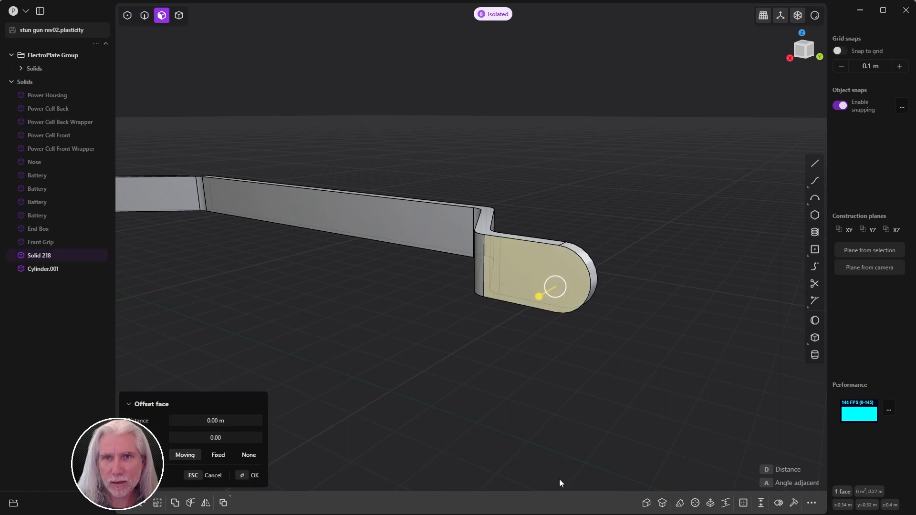
key(slash)
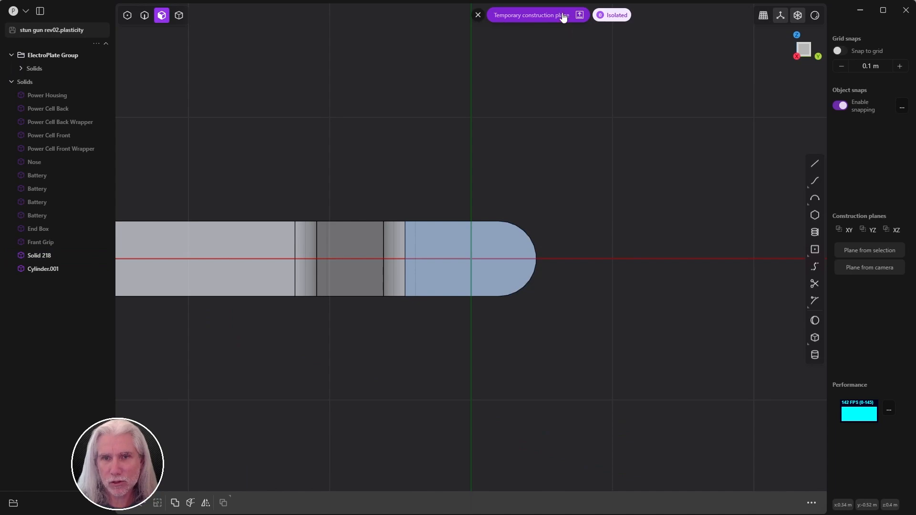
Step: Draw a new-body cylinder about 0.015 m in radius, concentric with this end's arc, extending about 0.12 m back through the bracket
middle_drag(576, 224, 509, 244)
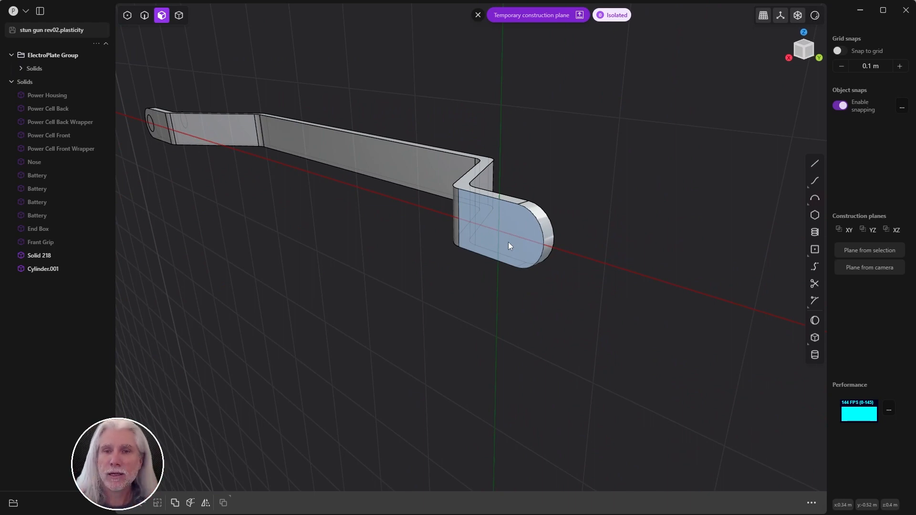
scroll(499, 239, up, 5)
scroll(654, 213, down, 3)
middle_drag(590, 212, 408, 247)
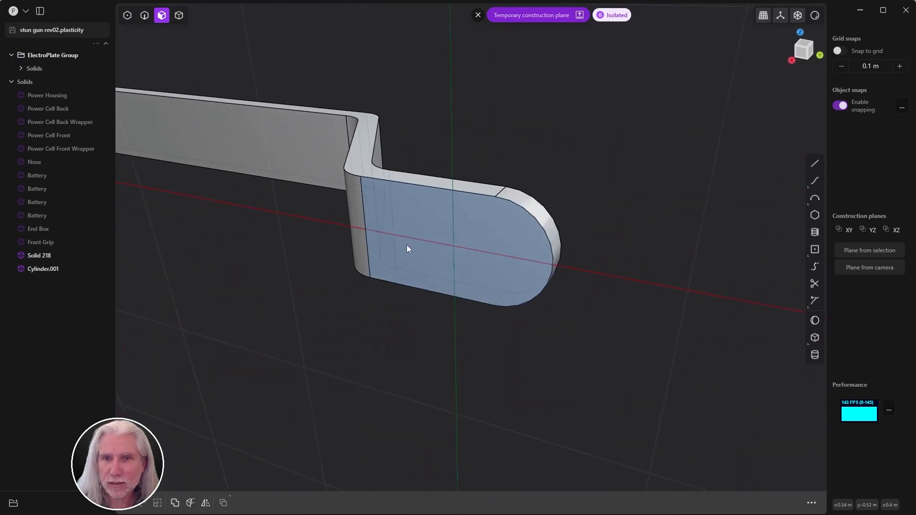
click(815, 356)
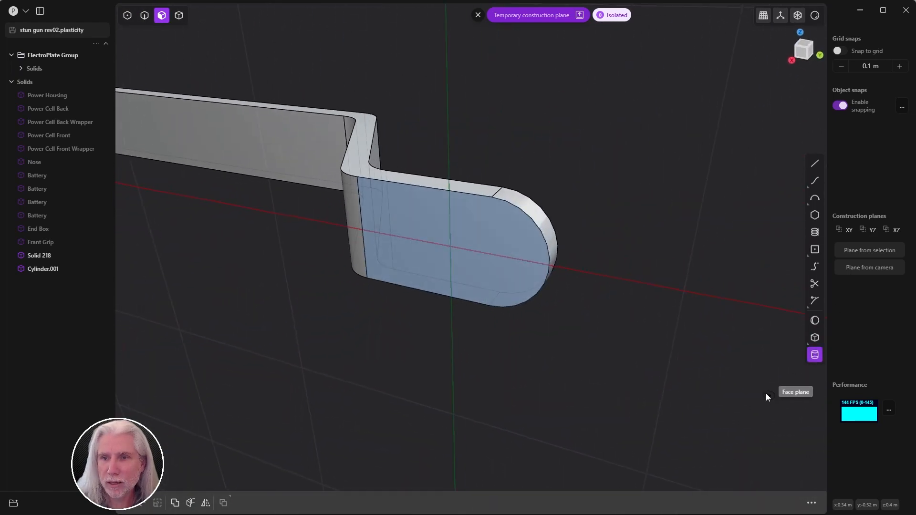
middle_drag(766, 393, 568, 274)
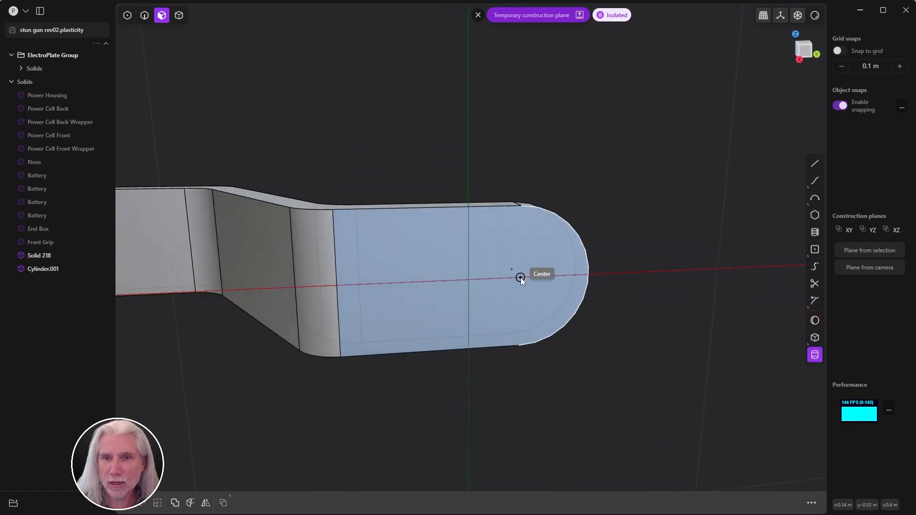
click(521, 277)
click(557, 264)
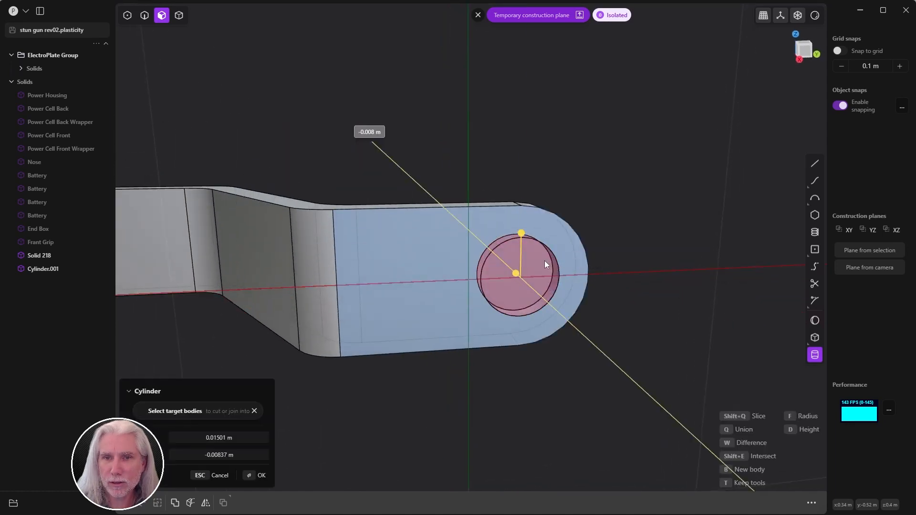
middle_drag(480, 212, 679, 236)
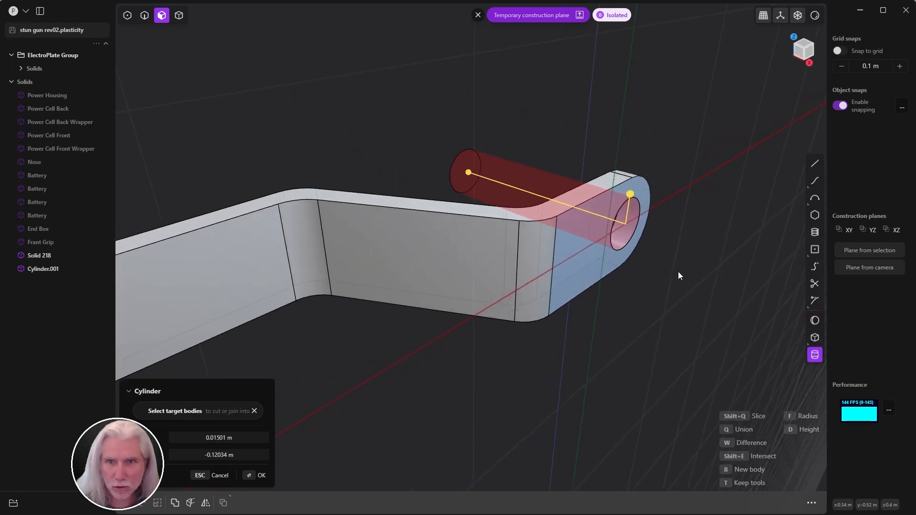
click(740, 471)
Step: Set the second cylinder's radius to exactly 0.015 m and finish it
click(249, 438)
text(.01)
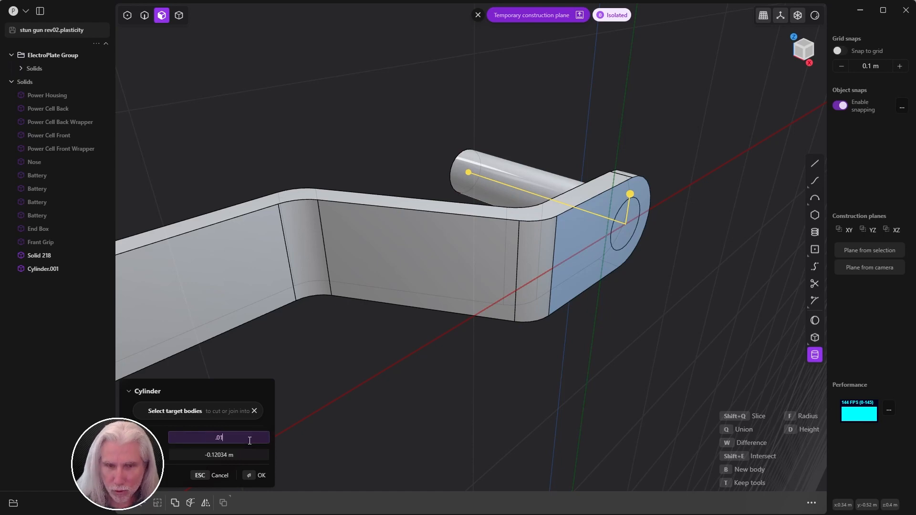
text(5)
key(Return)
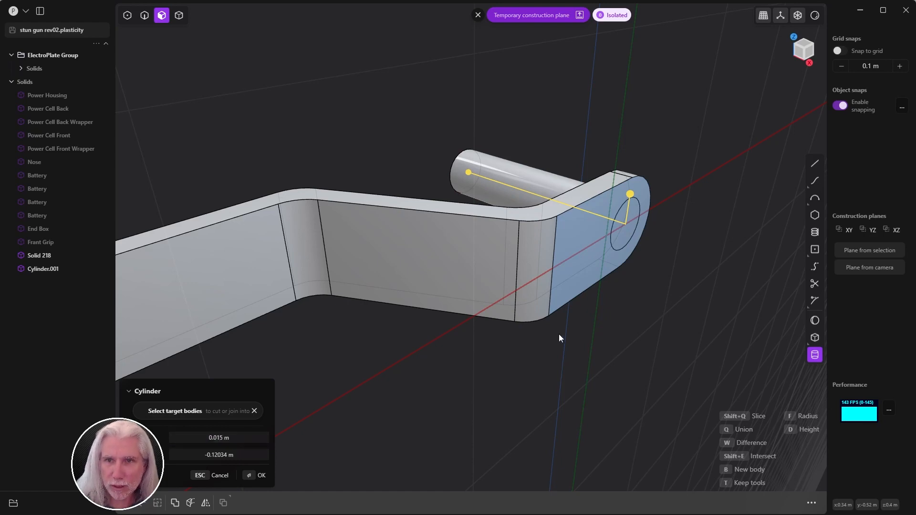
click(261, 475)
Step: Move both fastener cylinders together about 0.00545 m along the X axis, out past the bracket's outer faces, and clear the selection
scroll(579, 312, down, 8)
shift+middle_drag(436, 336, 497, 182)
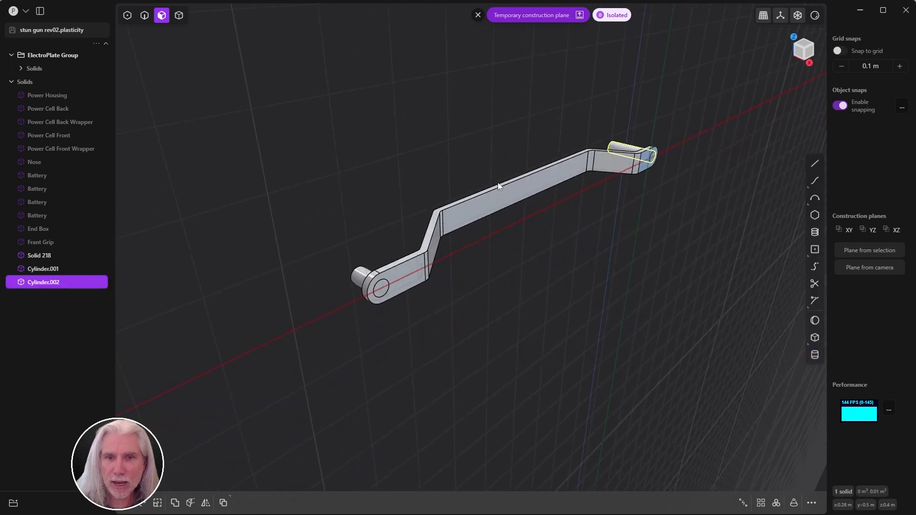
middle_drag(566, 200, 581, 233)
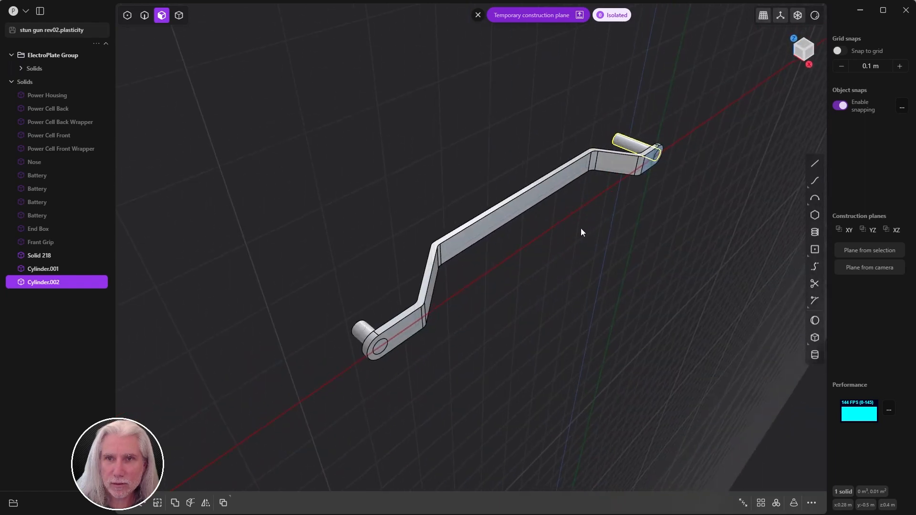
shift+click(371, 332)
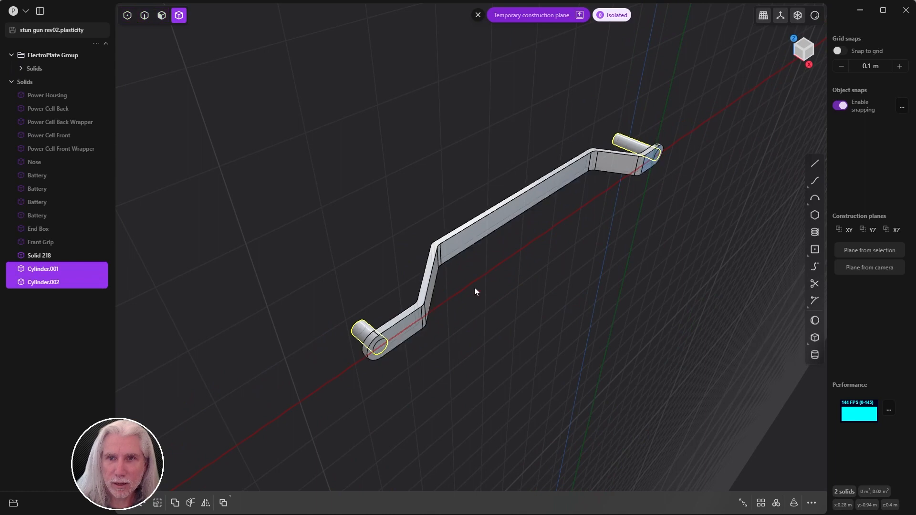
key(g)
drag(552, 234, 555, 237)
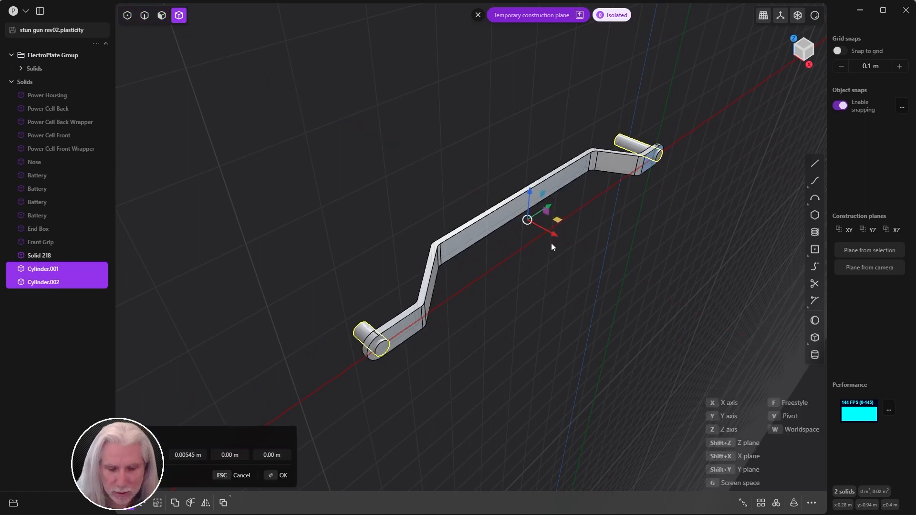
key(Return)
click(551, 286)
middle_drag(551, 286, 568, 220)
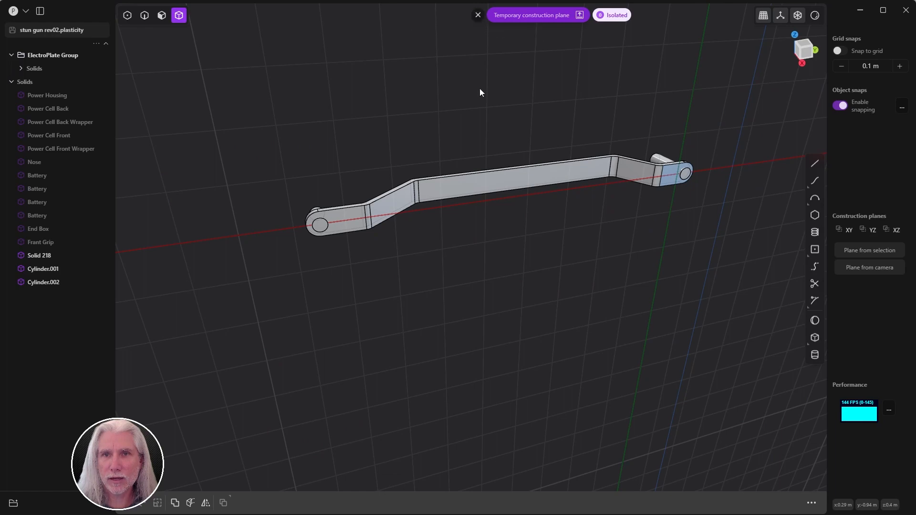
Step: Remove the temporary construction plane and switch the view back to perspective
key(space)
click(477, 15)
middle_drag(495, 137, 609, 174)
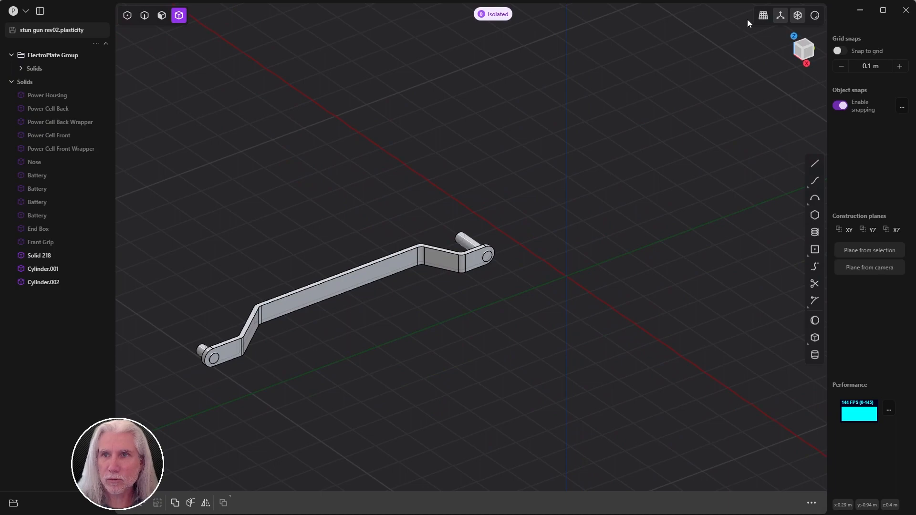
click(761, 18)
scroll(691, 98, down, 5)
middle_drag(651, 153, 487, 165)
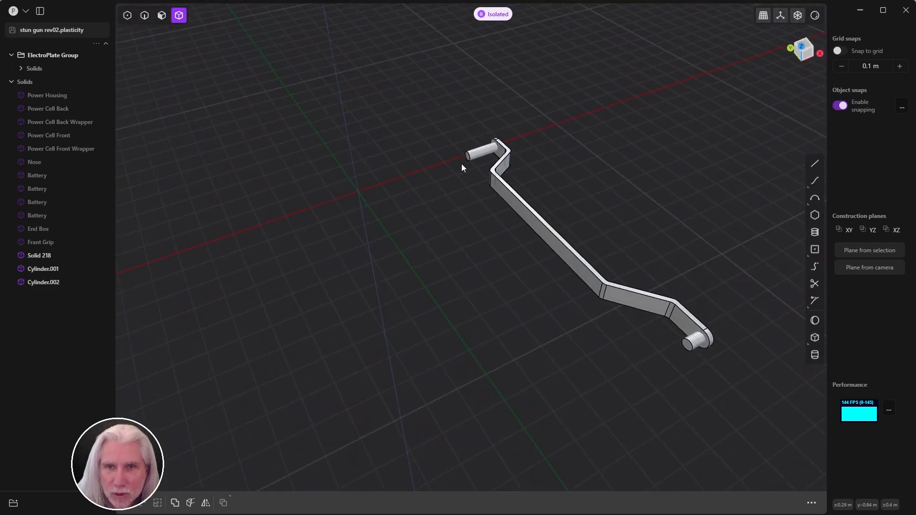
Step: Shorten the longer fastener cylinder by offsetting its inner end face toward the bracket
key(3)
click(468, 156)
key(o)
drag(440, 164, 448, 163)
key(Return)
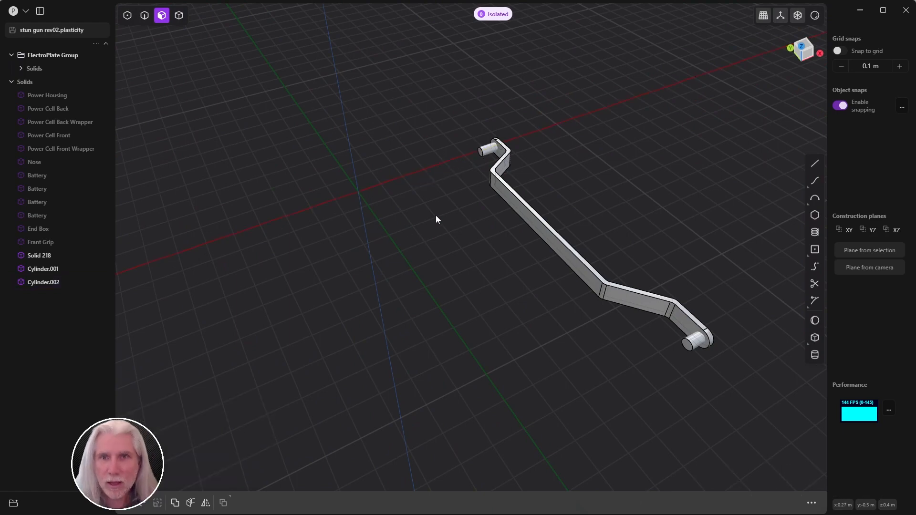
middle_drag(437, 216, 568, 182)
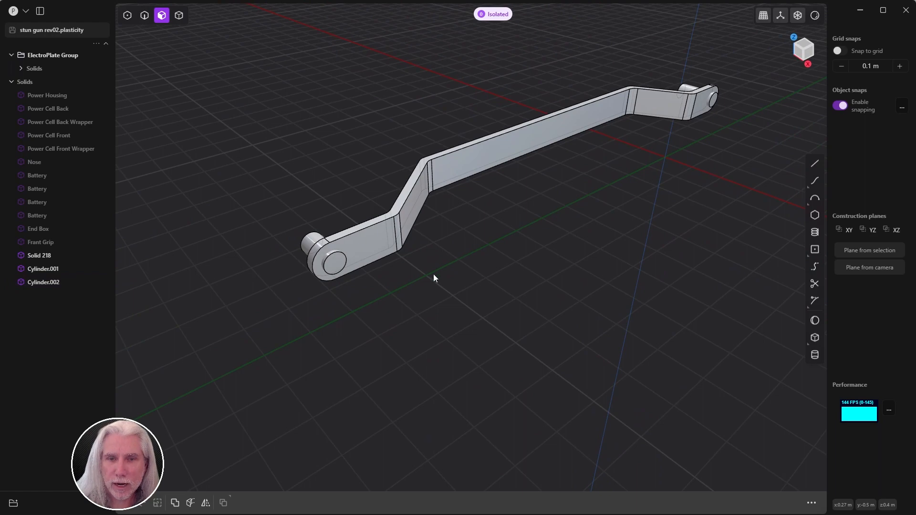
Step: Cut both cylinders out of the bracket with a Boolean difference, keeping the tool bodies
key(4)
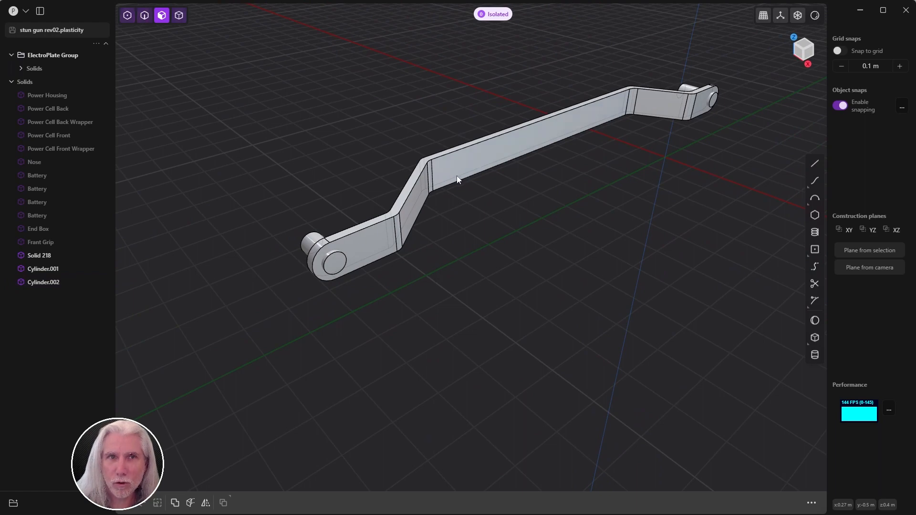
click(460, 171)
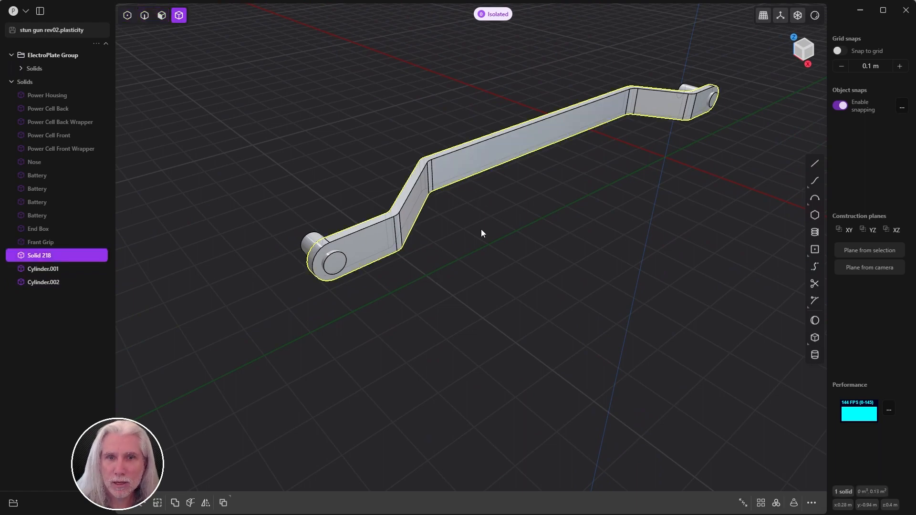
key(shift+d)
click(338, 264)
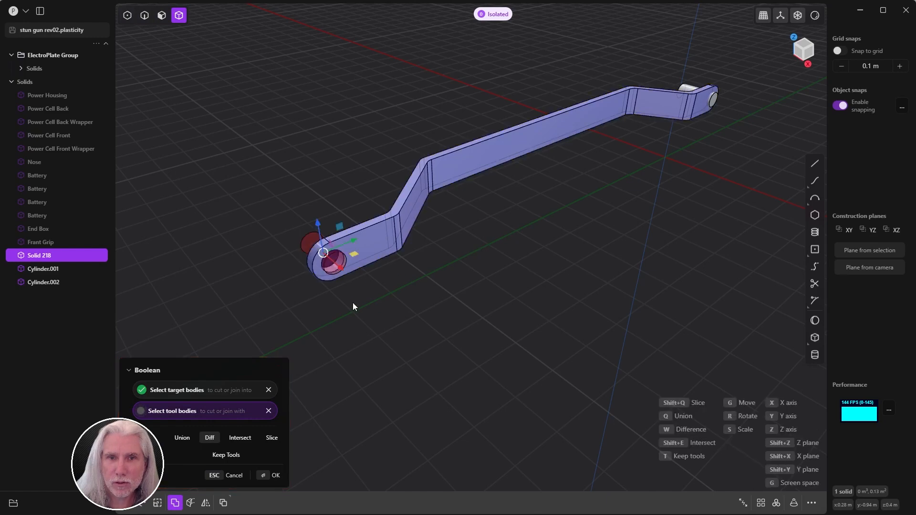
click(714, 101)
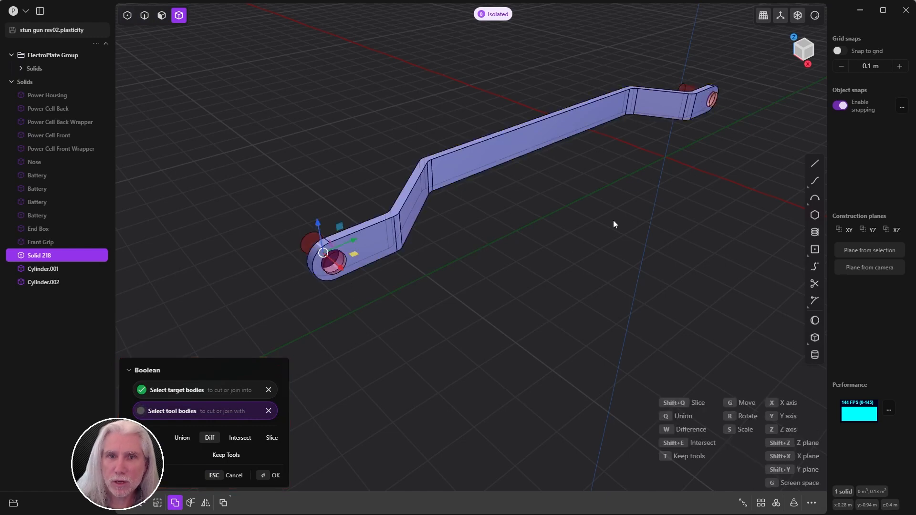
middle_drag(614, 224, 578, 233)
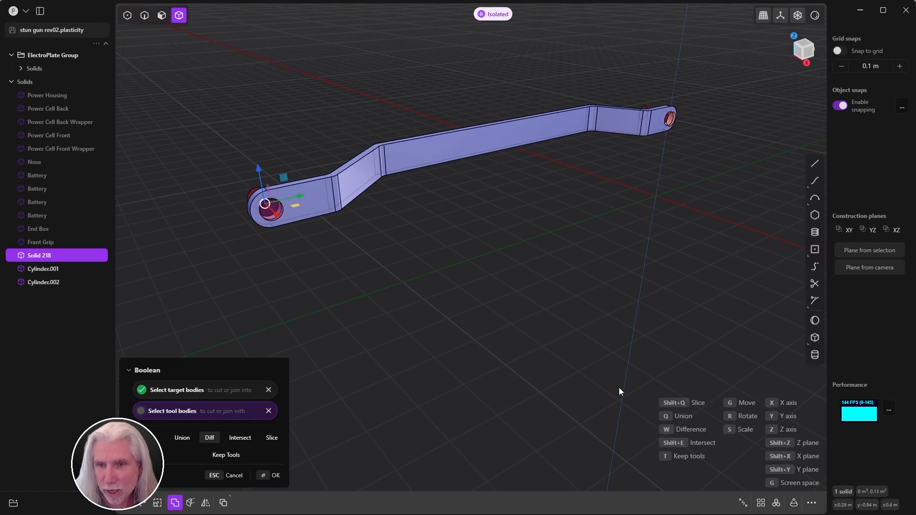
click(663, 457)
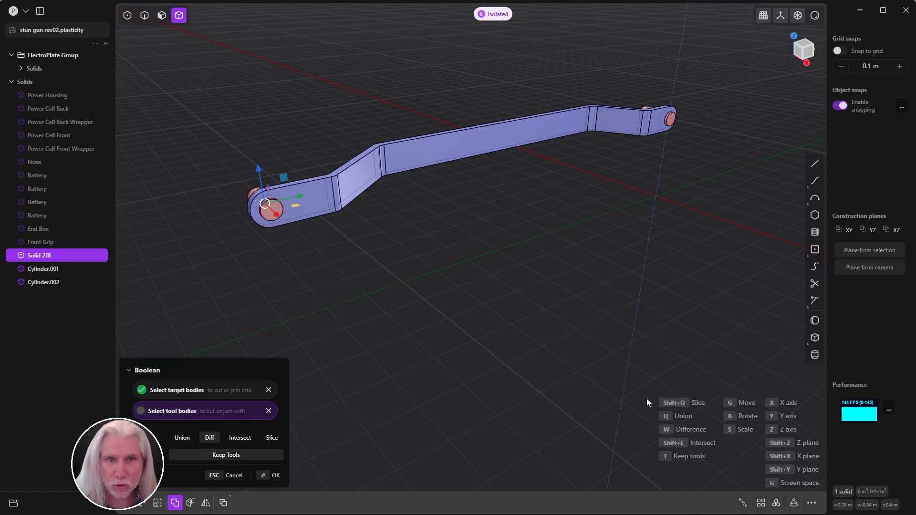
middle_drag(646, 399, 387, 328)
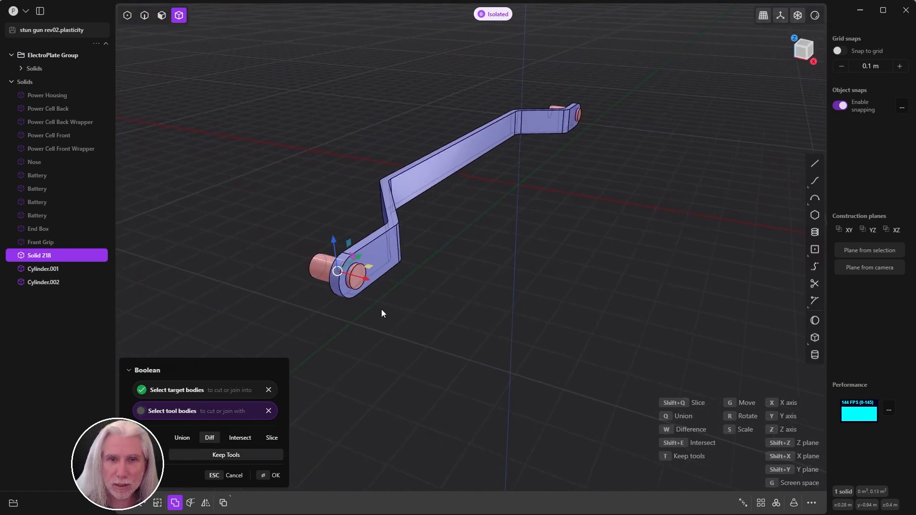
click(273, 476)
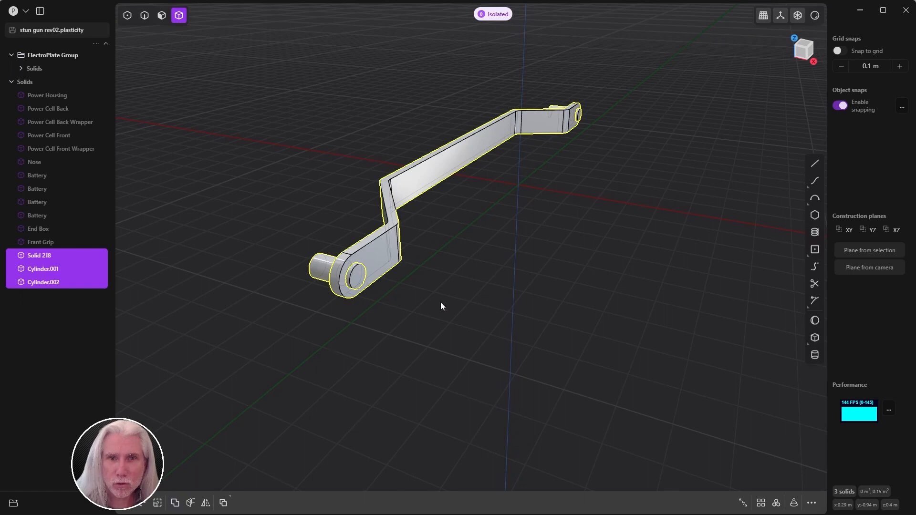
Step: Offset the side faces of both fastener cylinders inward by about 0.00196 m to leave clearance in the bracket holes
middle_drag(442, 306, 435, 324)
key(3)
click(330, 273)
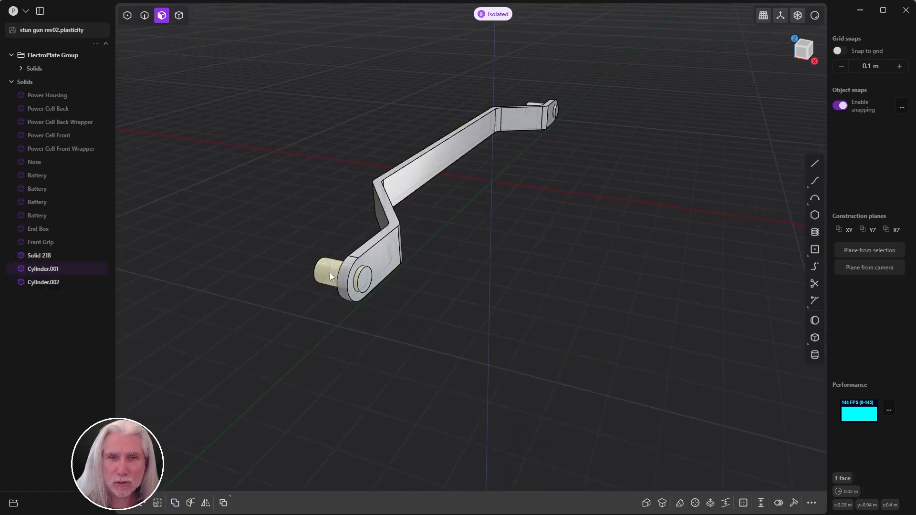
key(o)
middle_drag(560, 98, 102, 231)
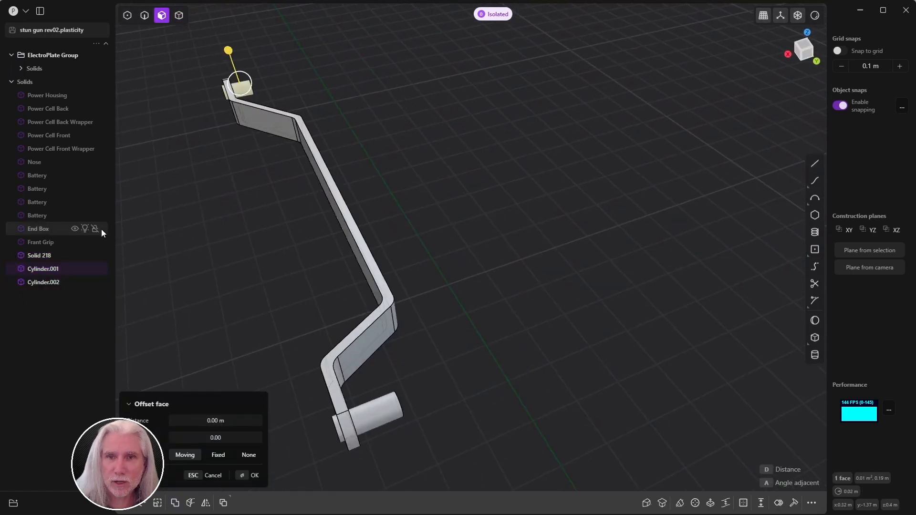
shift+click(379, 420)
middle_drag(409, 385, 511, 358)
scroll(502, 350, up, 5)
scroll(503, 350, up, 3)
drag(515, 423, 511, 419)
shift+middle_drag(418, 395, 589, 285)
scroll(580, 287, down, 6)
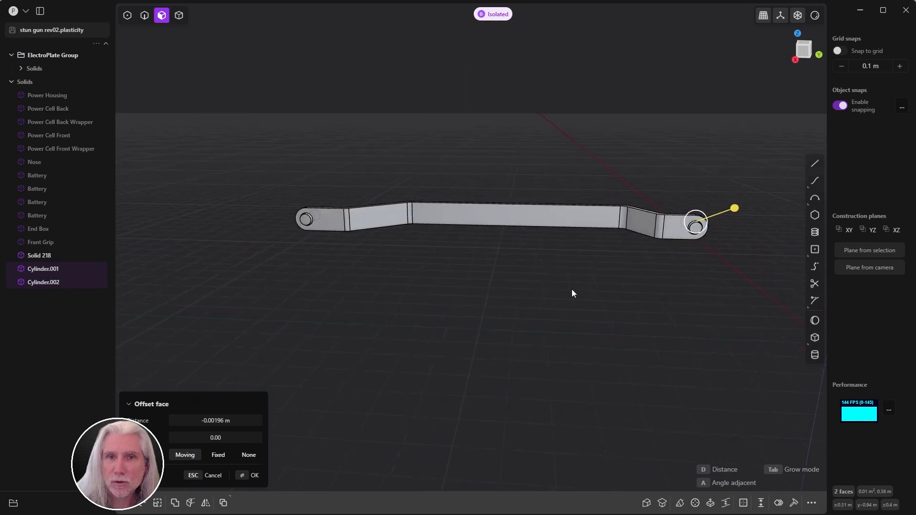
Step: Reduce the inward offset of both cylinders' side faces to about 0.00085 m and apply it
scroll(478, 192, up, 8)
shift+middle_drag(334, 206, 178, 262)
scroll(627, 202, down, 6)
middle_drag(639, 287, 531, 248)
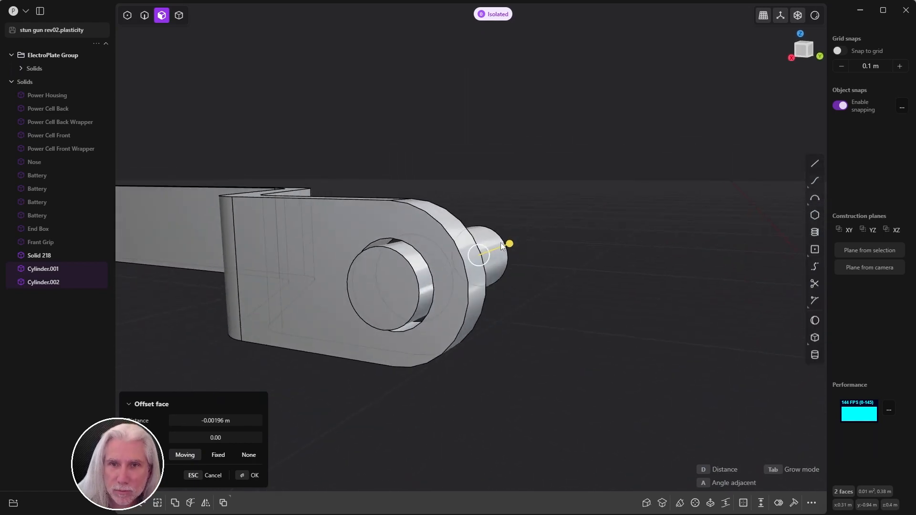
drag(510, 244, 514, 243)
middle_drag(494, 252, 466, 282)
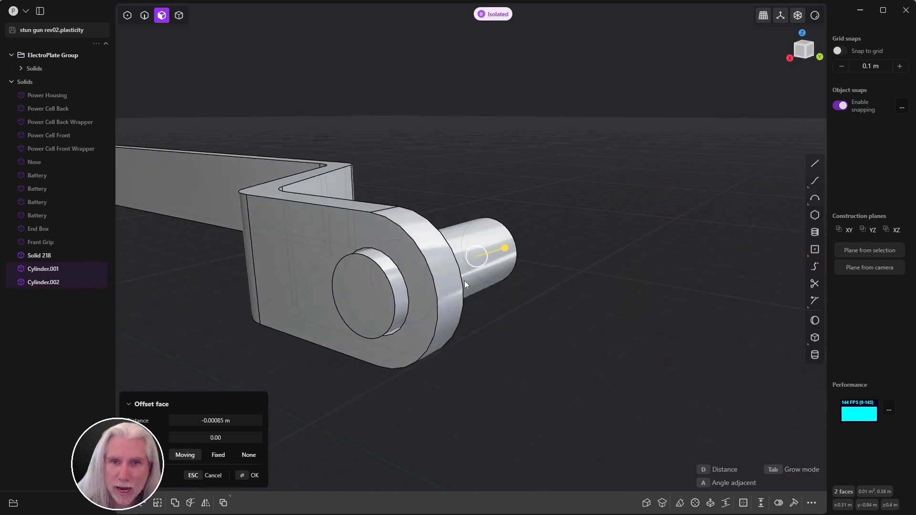
click(252, 479)
click(396, 405)
Step: Bevel the outer rim edge of both fastener cylinders together
shift+middle_drag(643, 289, 607, 280)
scroll(536, 294, down, 3)
key(2)
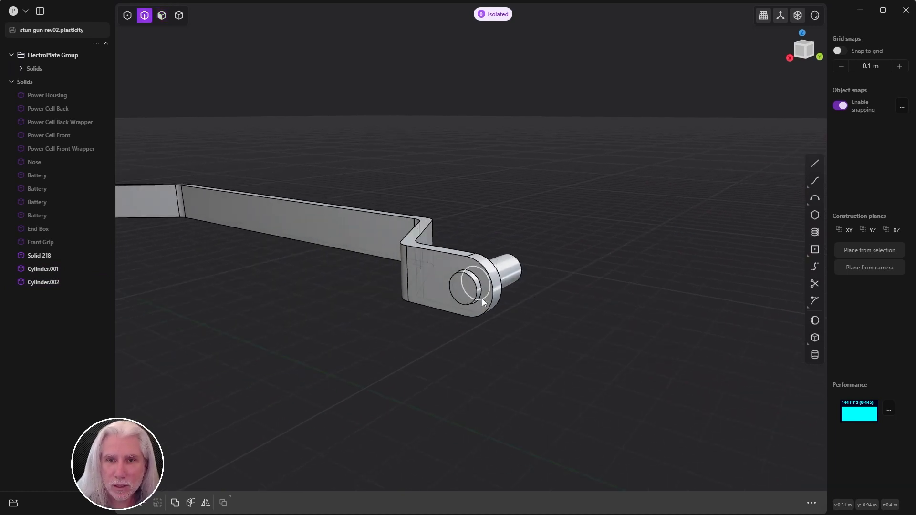
scroll(478, 277, up, 4)
click(482, 301)
scroll(482, 300, down, 4)
shift+middle_drag(482, 301, 579, 266)
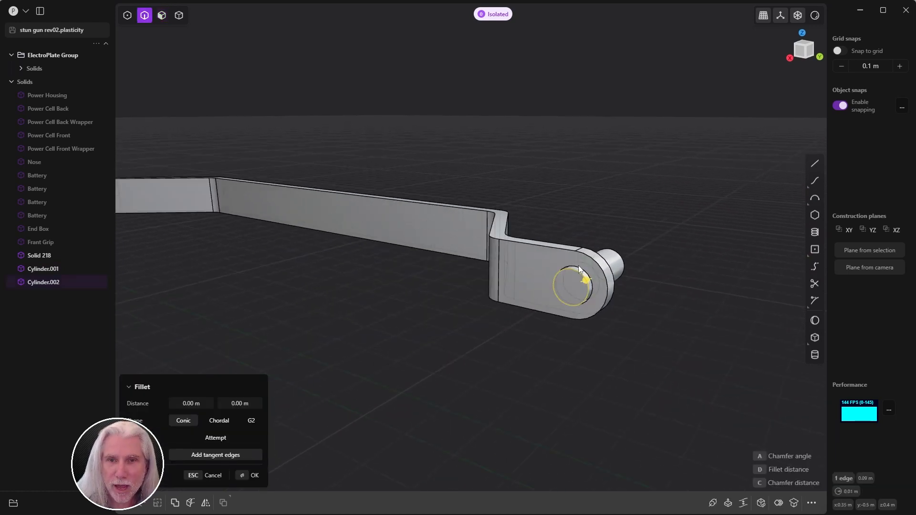
middle_drag(244, 282, 606, 269)
scroll(457, 262, up, 8)
shift+middle_drag(685, 280, 470, 274)
shift+click(517, 299)
drag(520, 299, 544, 287)
click(247, 476)
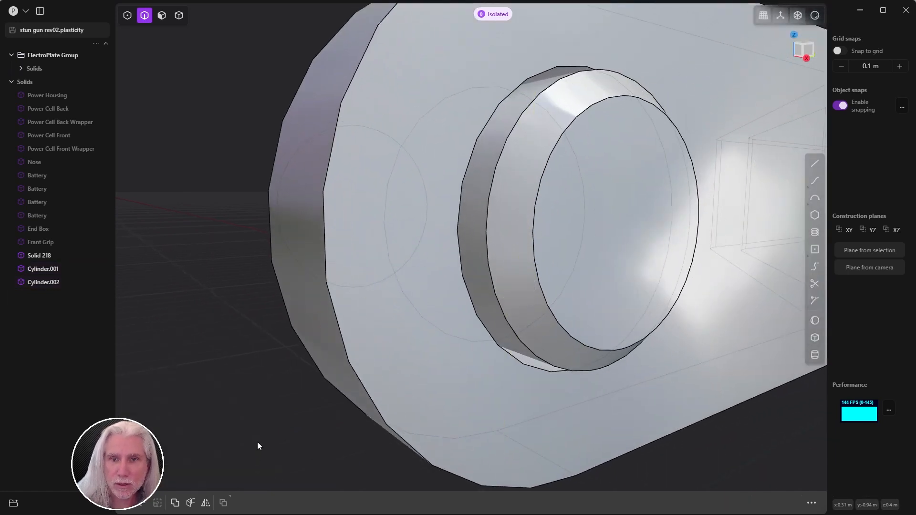
Step: Leave isolation and view the bracket and its fasteners in place on the whole stun gun
scroll(439, 286, down, 10)
scroll(440, 282, down, 5)
shift+middle_drag(440, 282, 171, 340)
middle_drag(468, 292, 530, 323)
key(slash)
scroll(501, 301, down, 5)
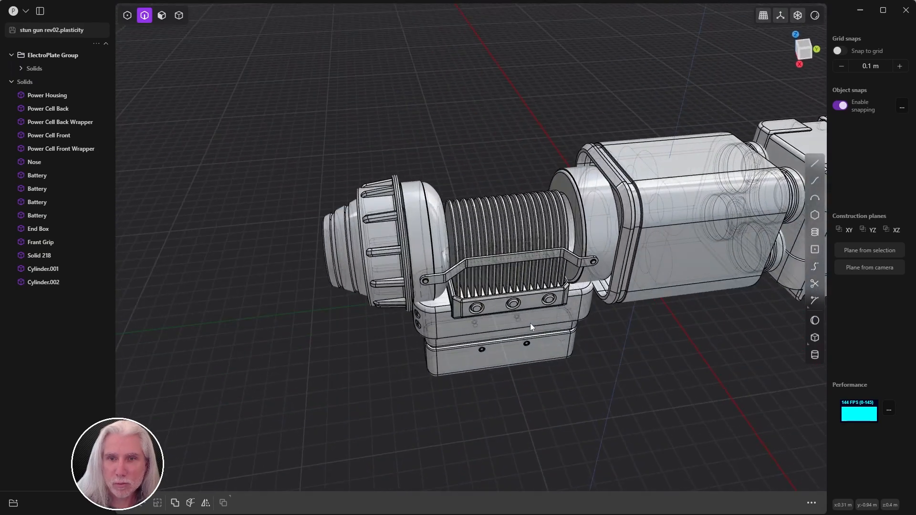
Step: Select the bracket with both fastener cylinders, check their fit on the gun, isolate them again and clear the selection
click(39, 285)
shift+click(40, 268)
shift+click(52, 257)
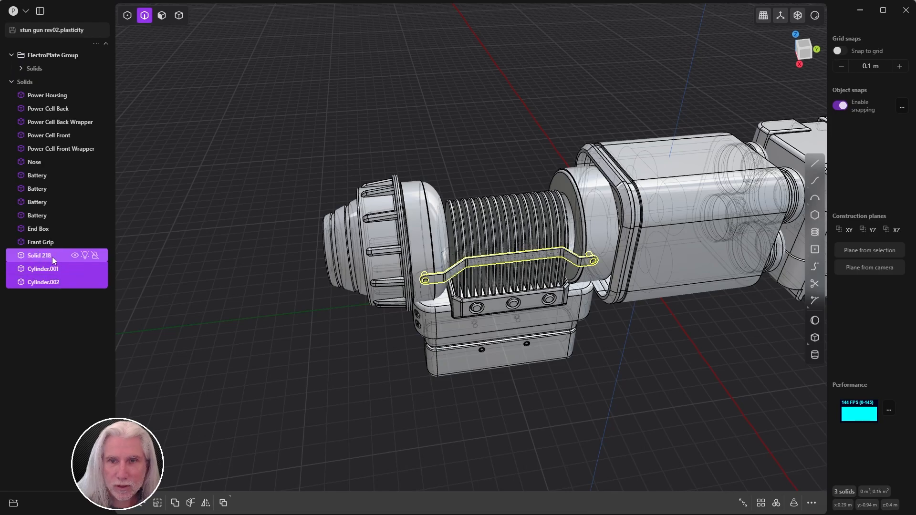
mouse_move(274, 220)
middle_down()
mouse_move(239, 209)
mouse_move(299, 241)
mouse_move(282, 224)
middle_up()
scroll(449, 263, up, 10)
scroll(568, 258, down, 4)
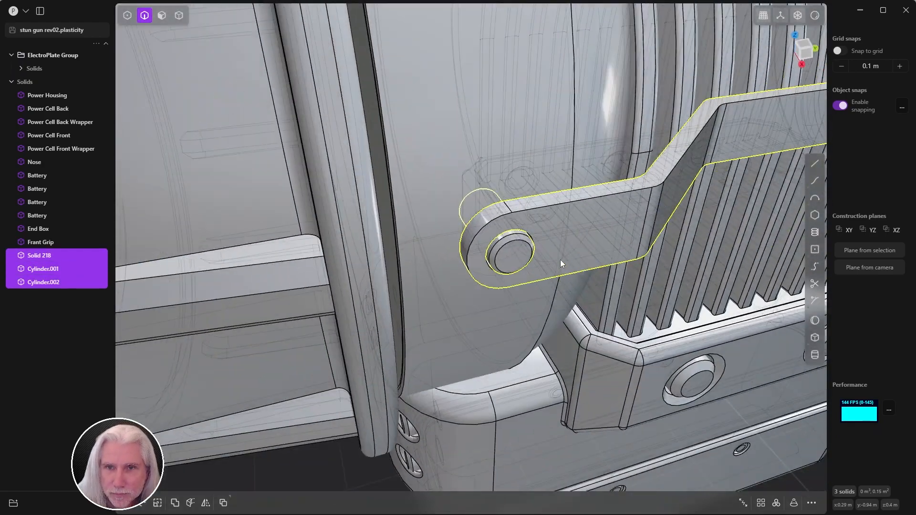
scroll(554, 263, down, 8)
middle_drag(494, 274, 422, 270)
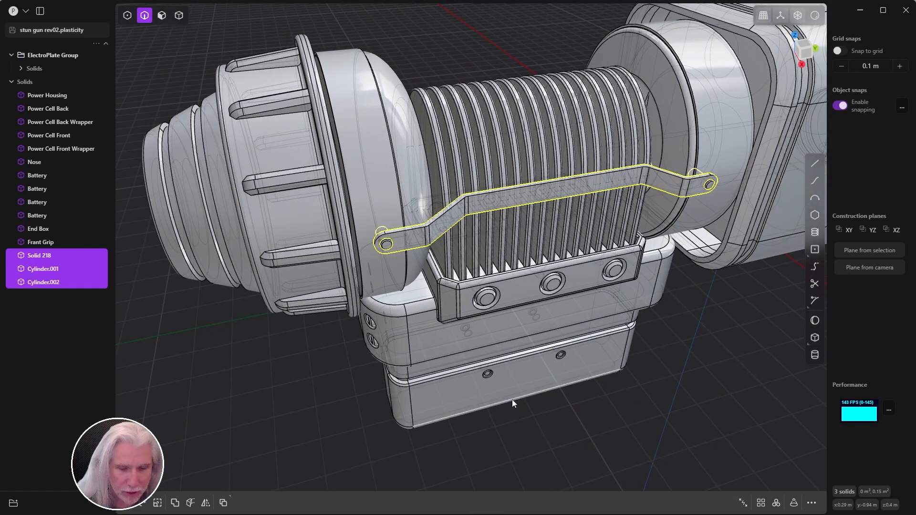
key(slash)
click(375, 309)
Step: Offset the side faces of both fastener cylinders outward by about 0.00136 m and return to solid selection
scroll(391, 239, up, 10)
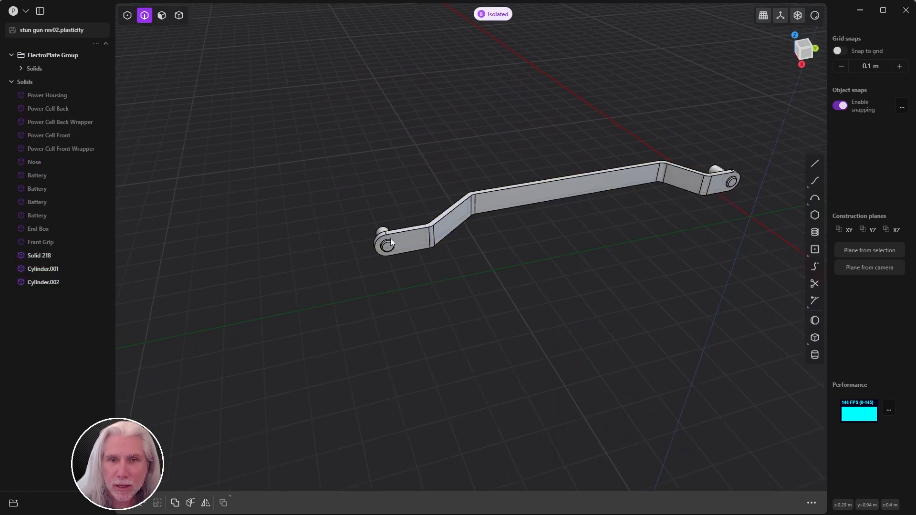
scroll(520, 250, down, 4)
key(3)
click(607, 278)
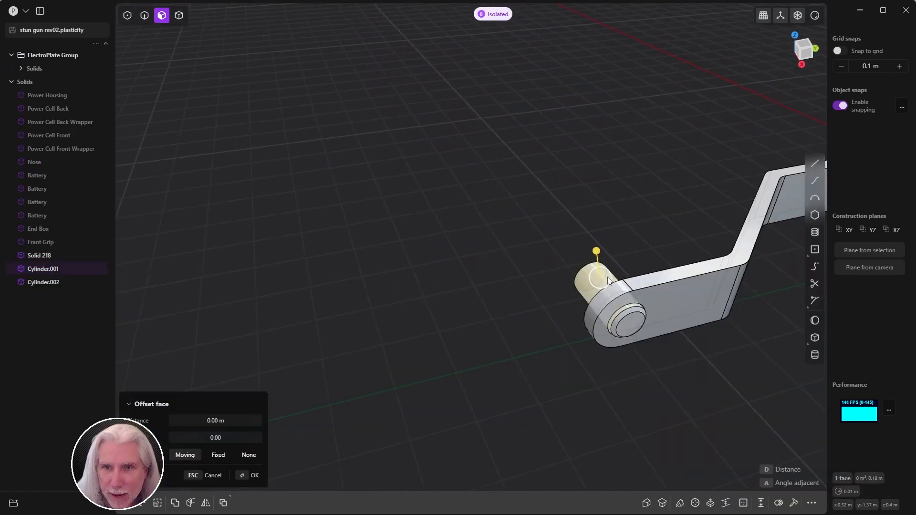
middle_drag(608, 277, 390, 264)
shift+click(497, 218)
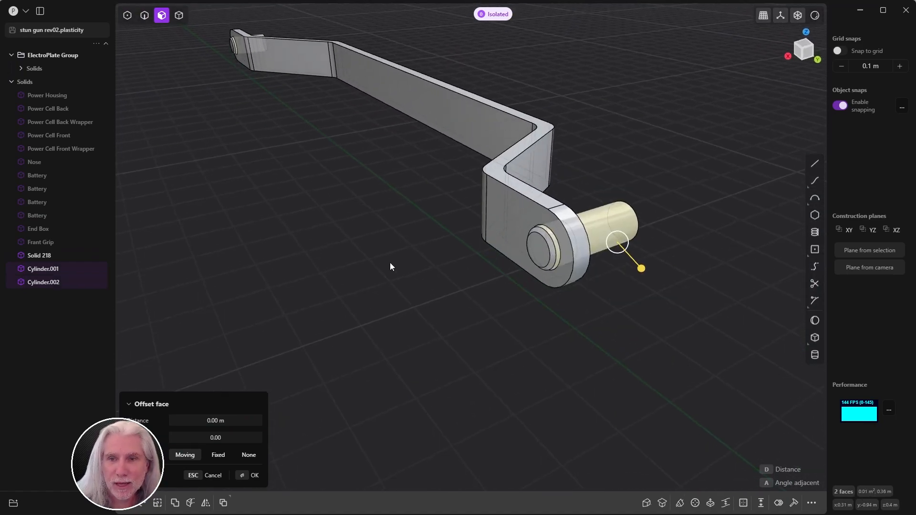
scroll(625, 248, up, 10)
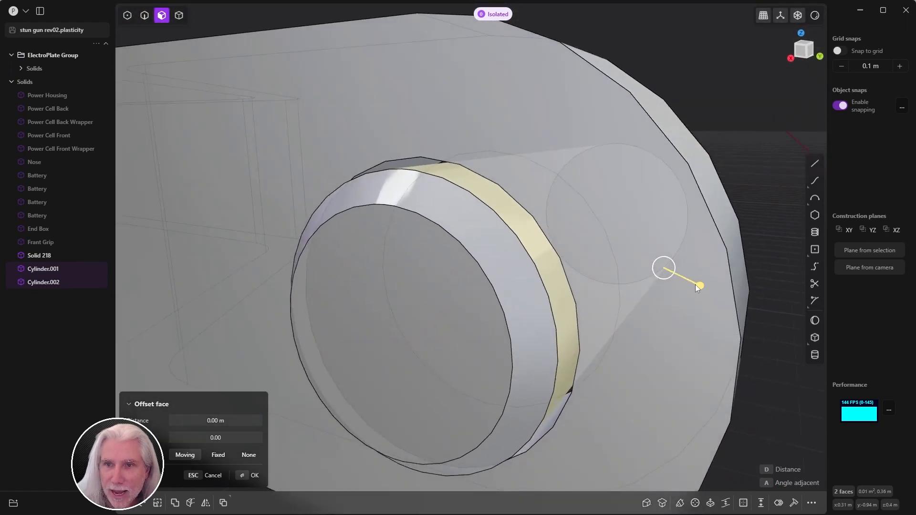
drag(697, 284, 708, 289)
middle_drag(708, 290, 617, 291)
scroll(617, 289, down, 6)
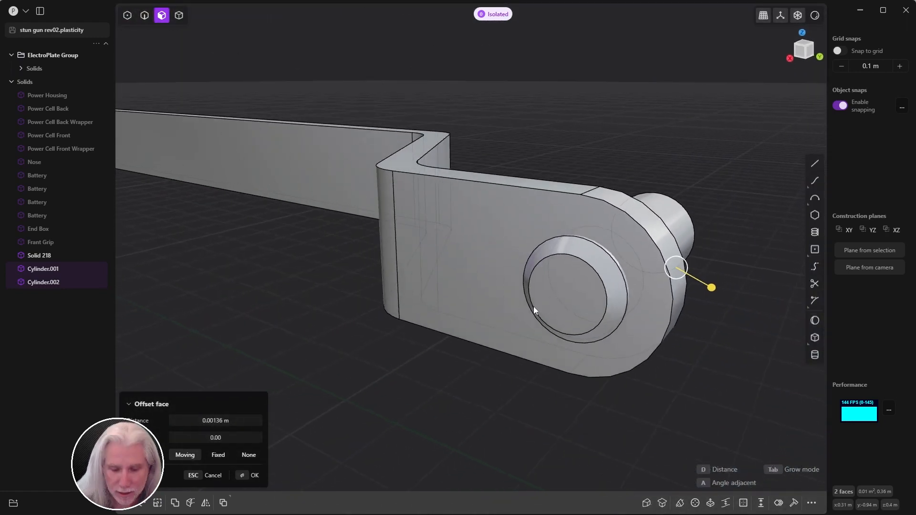
key(Return)
key(4)
scroll(478, 282, down, 8)
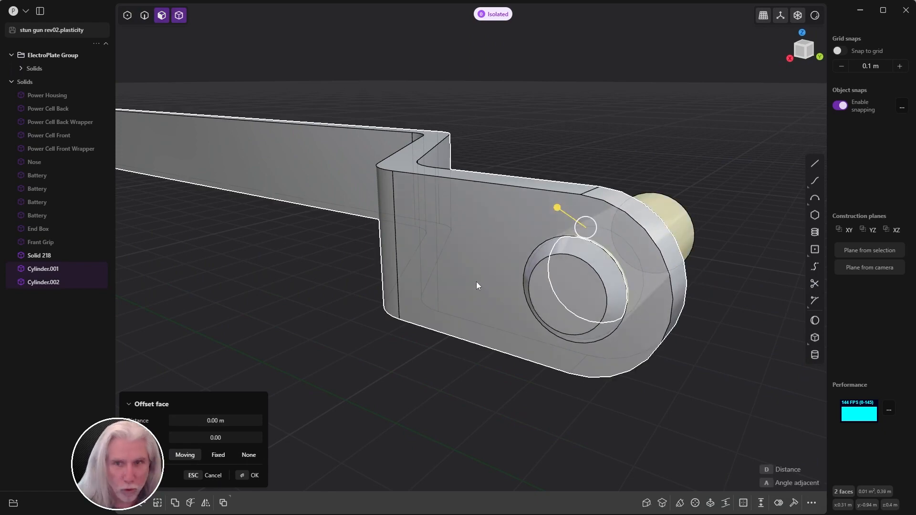
Step: Select the bracket with both fastener cylinders and merge them into one solid with a Boolean union
click(597, 203)
scroll(644, 197, down, 5)
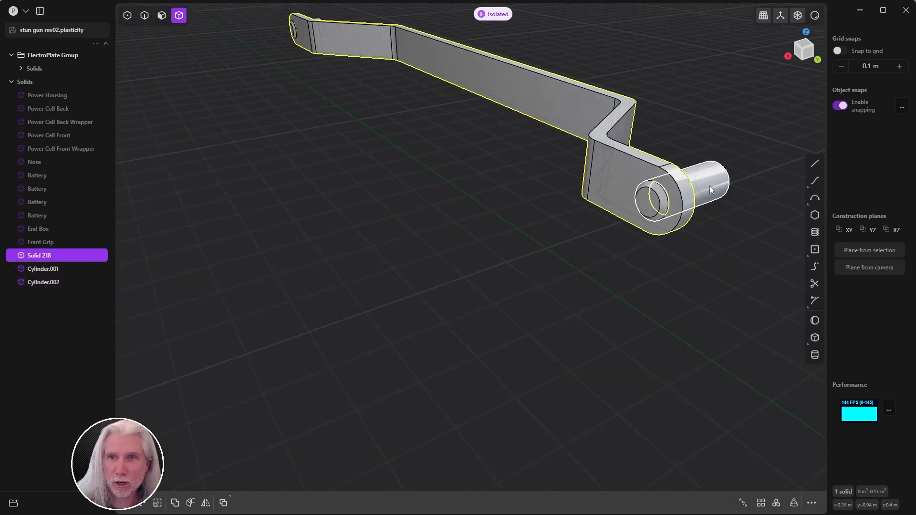
shift+click(651, 197)
middle_drag(439, 202, 485, 286)
shift+click(377, 120)
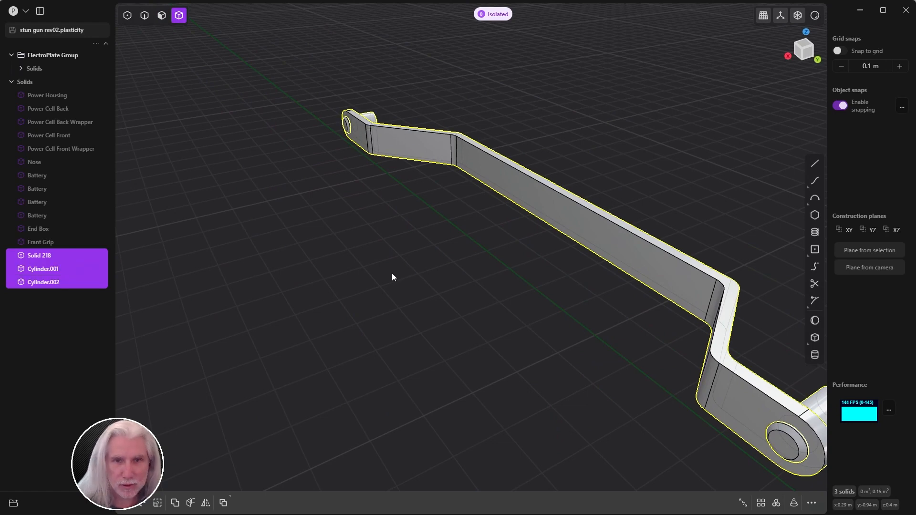
key(b)
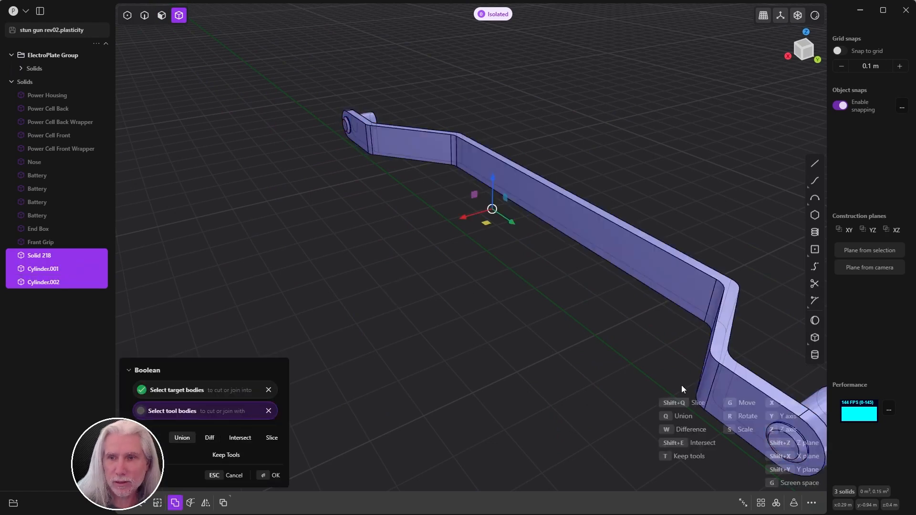
click(265, 476)
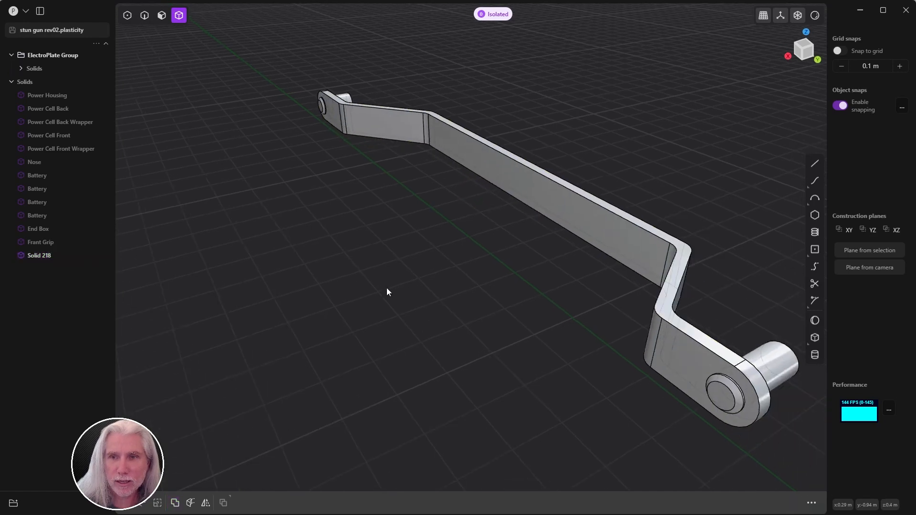
Step: Inspect the merged bracket from behind in face selection mode, leave isolation and examine it on the whole stun gun
middle_drag(386, 292, 594, 405)
key(3)
drag(577, 389, 597, 399)
key(Return)
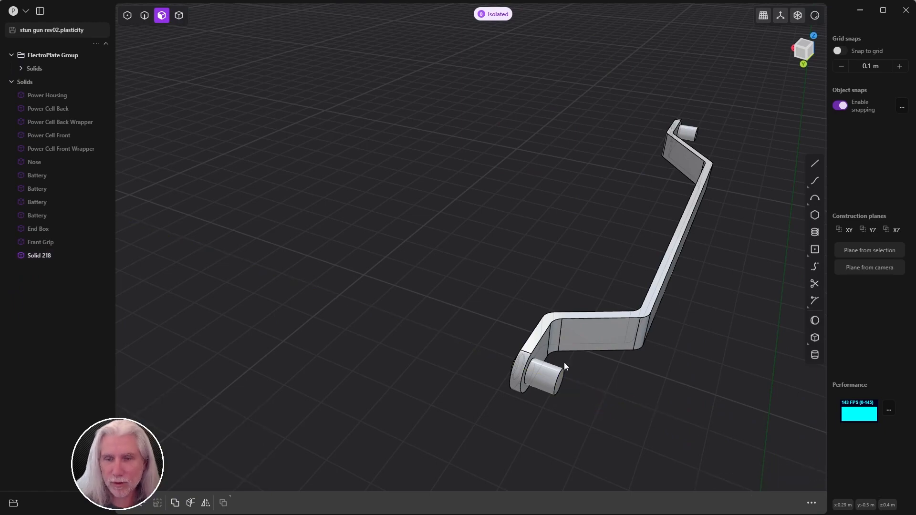
middle_drag(565, 365, 636, 281)
middle_drag(581, 313, 527, 239)
key(slash)
scroll(518, 287, up, 5)
middle_drag(603, 271, 388, 472)
shift+middle_drag(687, 35, 322, 270)
scroll(526, 233, up, 4)
scroll(527, 239, down, 9)
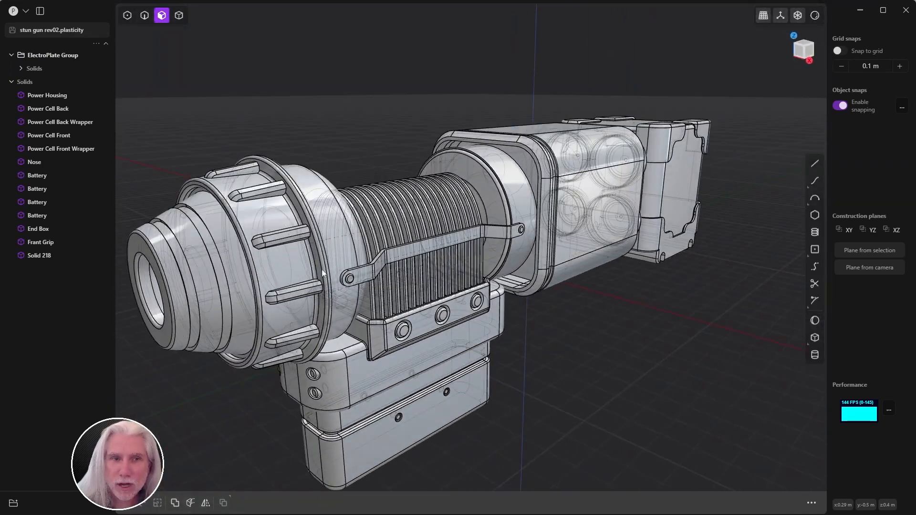
Step: Rename the merged bracket solid as Bracket
click(34, 258)
double_click(36, 256)
text(Br)
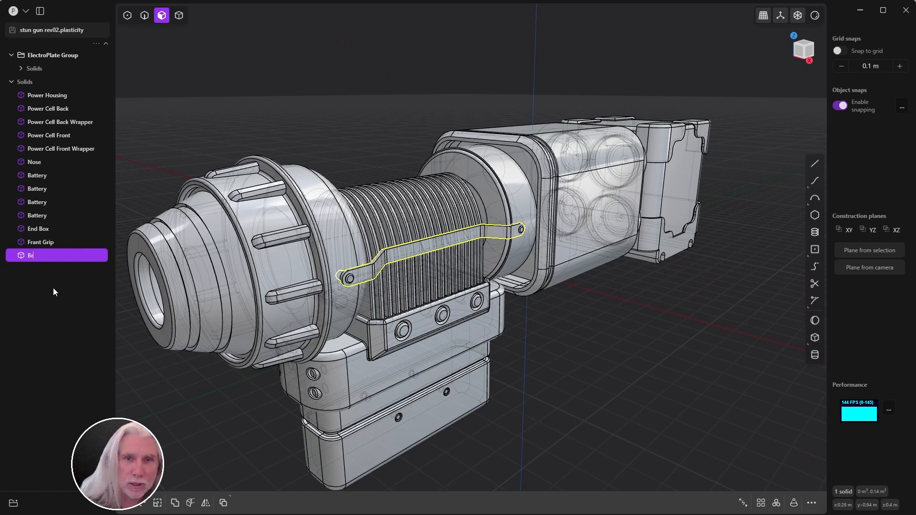
text(acket)
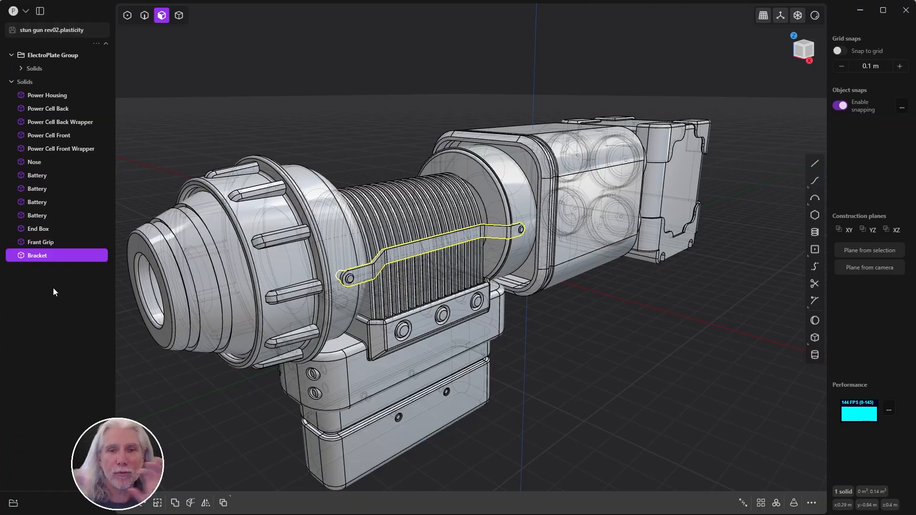
Step: Mirror the bracket along the X axis to the opposite side of the gun and clear the selection
scroll(346, 276, up, 8)
middle_drag(346, 276, 518, 302)
scroll(432, 295, down, 3)
scroll(520, 304, up, 3)
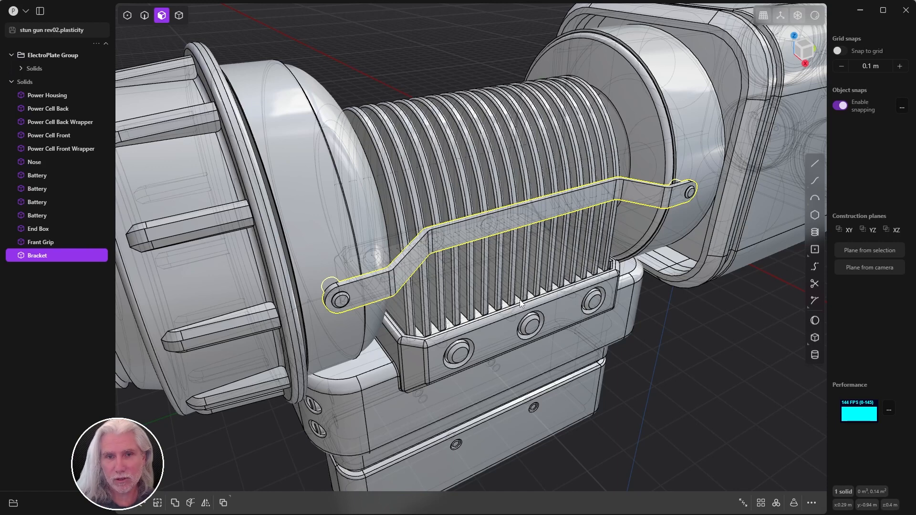
middle_drag(543, 299, 604, 290)
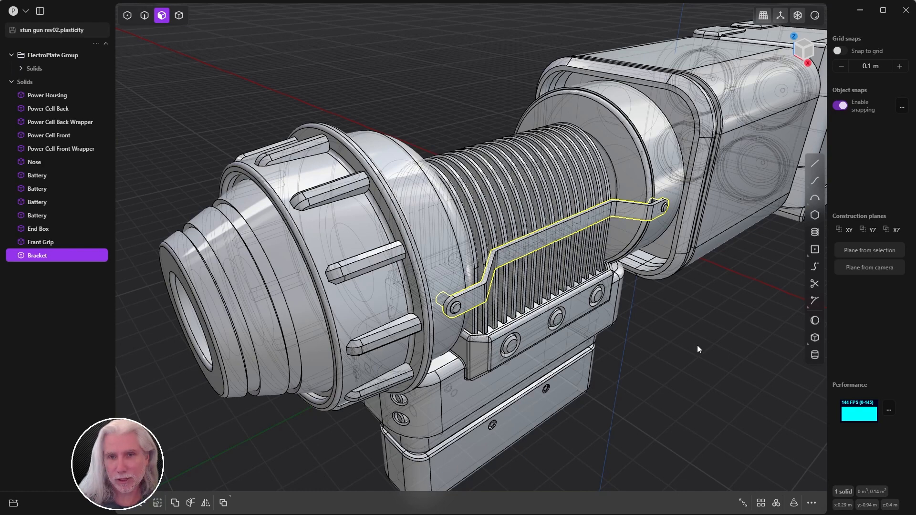
key(alt+x)
scroll(707, 331, down, 4)
middle_drag(707, 329, 709, 300)
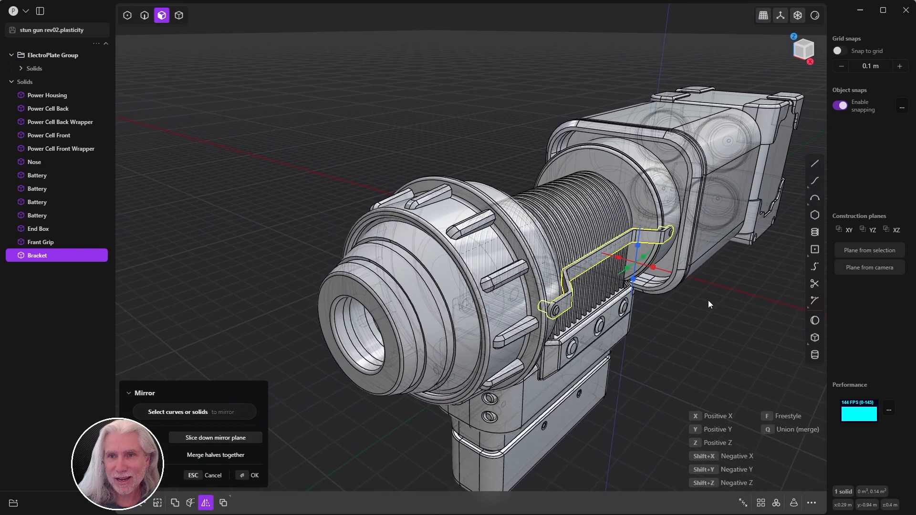
click(619, 258)
middle_drag(626, 263, 537, 226)
key(Return)
click(735, 228)
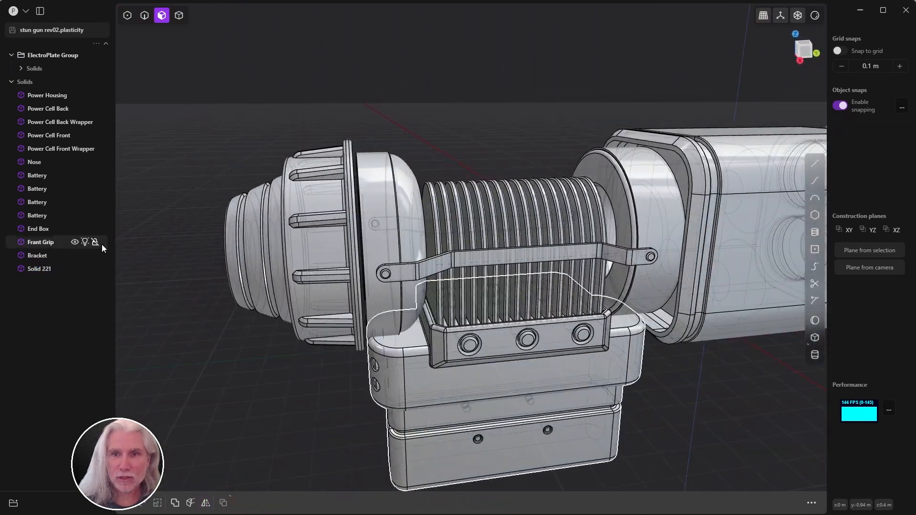
Step: Check the bracket layout in the browser's reference image, return to Plasticity and duplicate the original Bracket in place
click(329, 514)
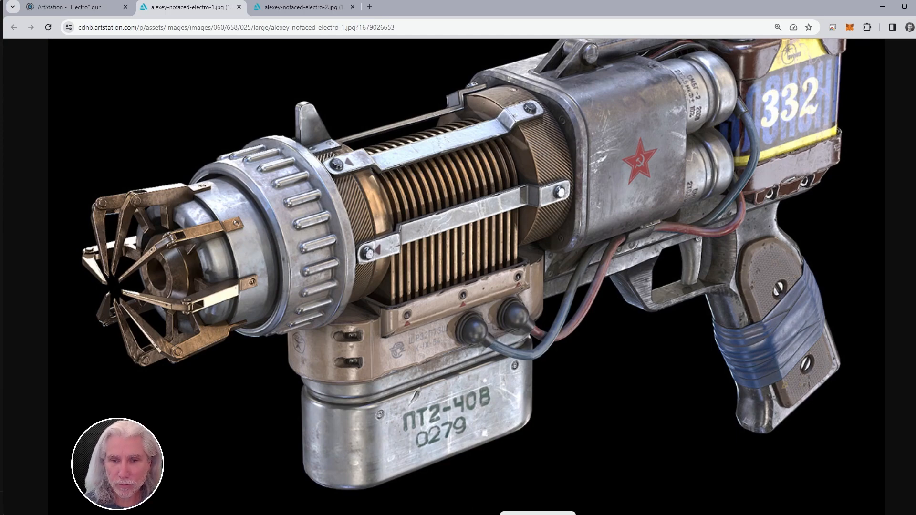
click(482, 497)
click(41, 261)
middle_drag(454, 189, 563, 214)
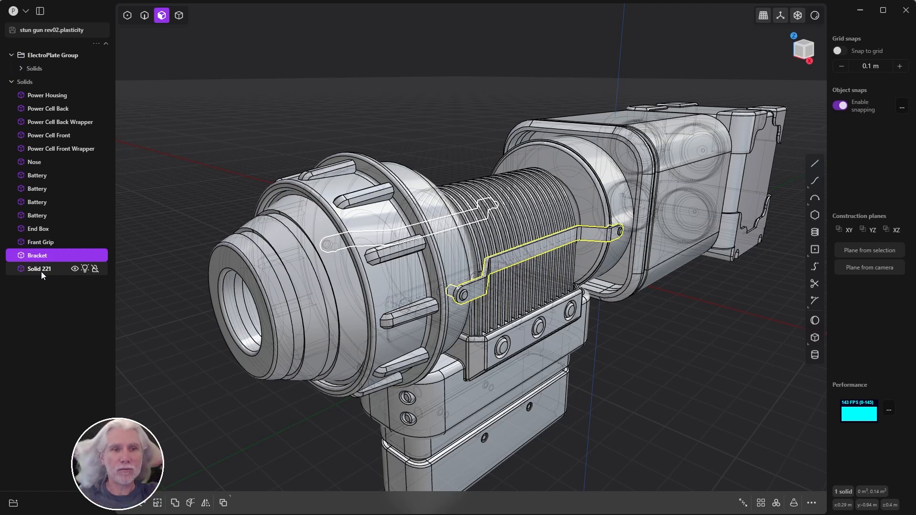
middle_drag(663, 336, 682, 349)
key(ctrl+d)
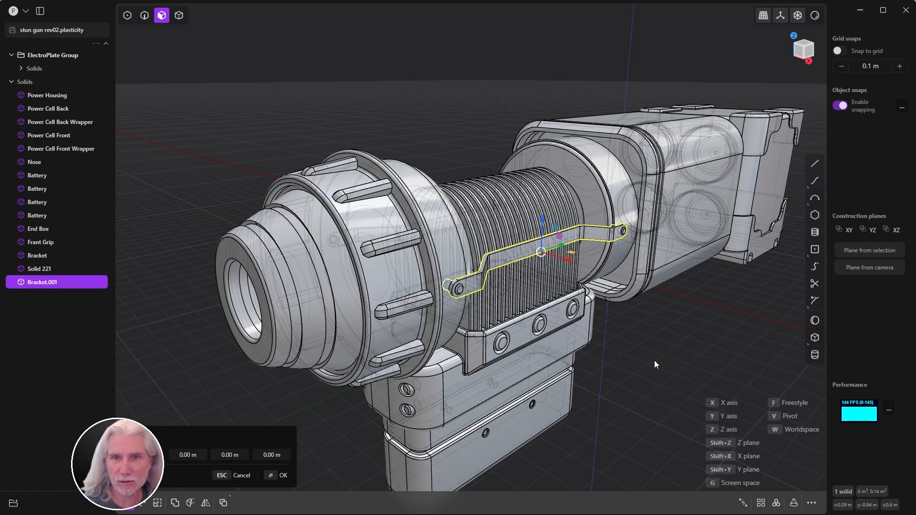
Step: Start rotating the duplicated bracket and place the rotation pivot at the centre of the nose opening
key(r)
middle_drag(651, 365, 712, 303)
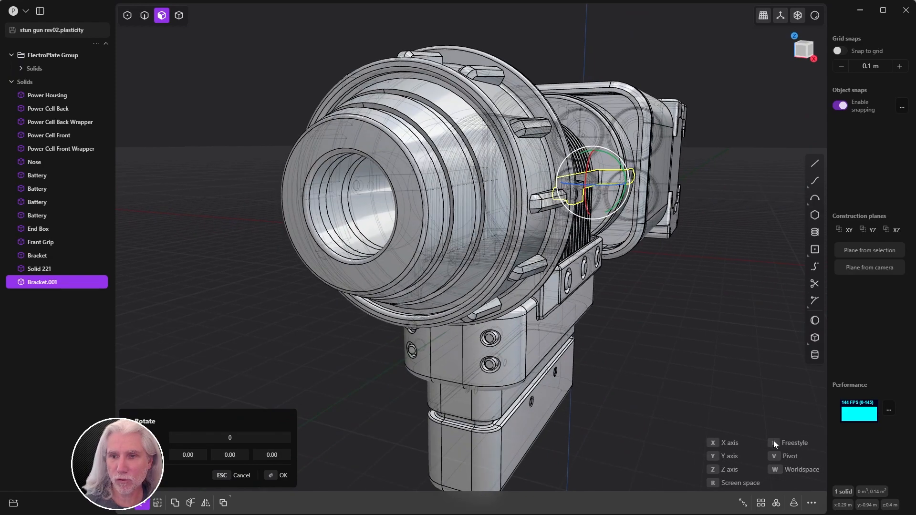
middle_drag(724, 342, 731, 298)
click(778, 459)
mouse_move(569, 193)
middle_down()
mouse_move(576, 180)
mouse_move(574, 187)
middle_up()
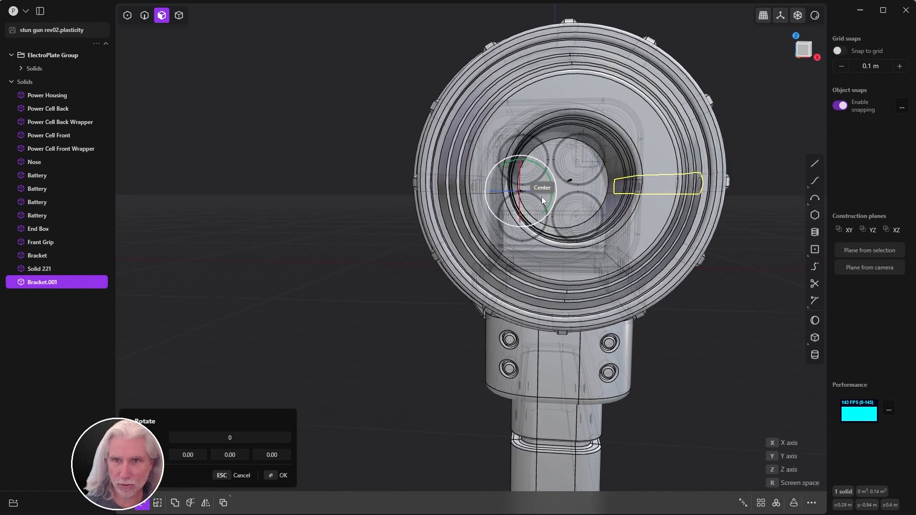
click(572, 180)
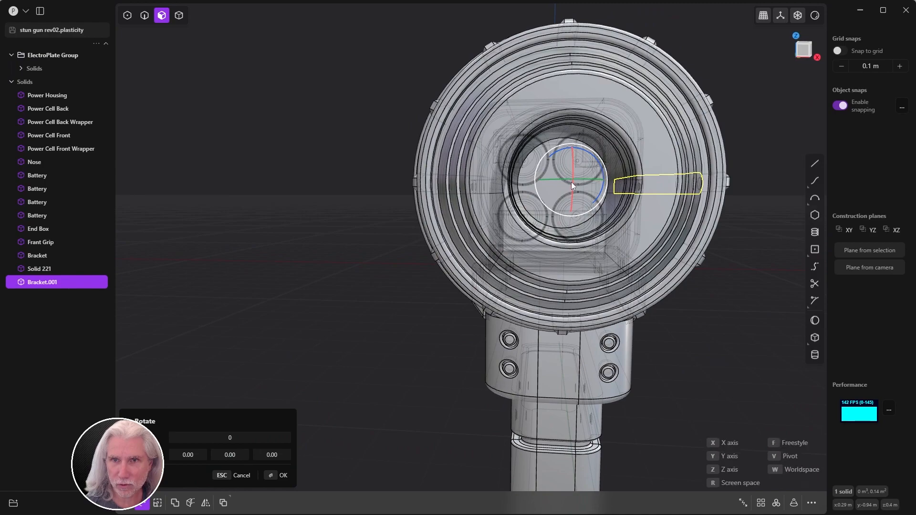
Step: Rotate the duplicated bracket upward around the barrel axis by about 40°, plus a further adjustment of about 4.7°
middle_drag(639, 177, 521, 289)
scroll(521, 289, down, 10)
scroll(529, 272, up, 4)
mouse_move(668, 273)
shift+middle_down()
mouse_move(529, 271)
mouse_move(667, 269)
shift+middle_up()
scroll(529, 271, up, 5)
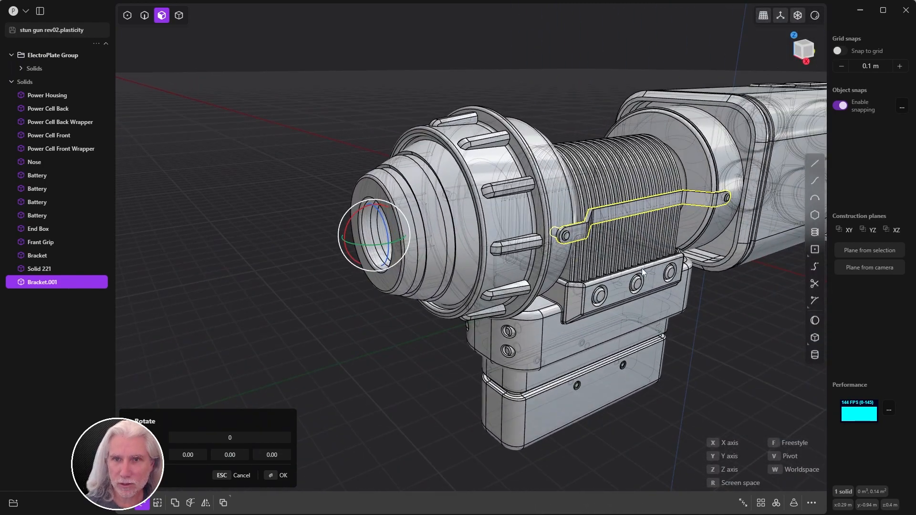
mouse_move(619, 289)
middle_down()
mouse_move(637, 289)
mouse_move(547, 293)
mouse_move(618, 291)
middle_up()
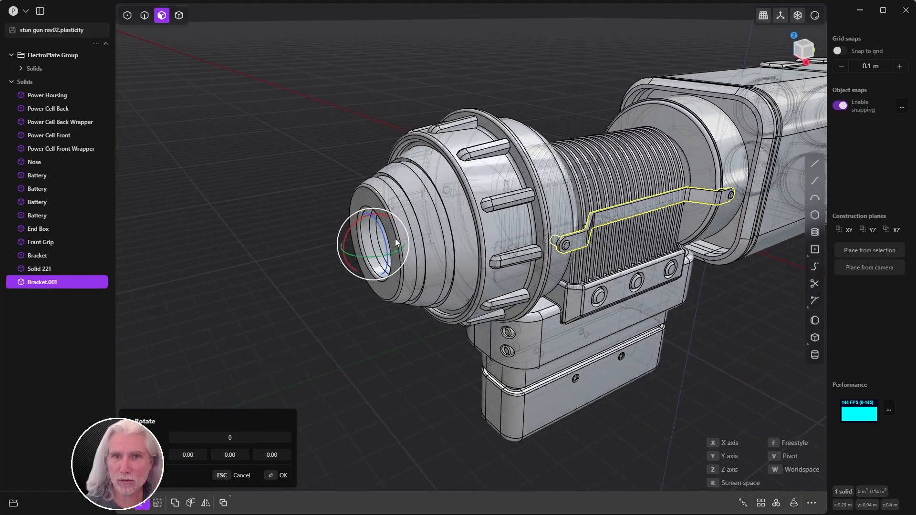
drag(388, 242, 385, 233)
mouse_move(595, 263)
middle_down()
mouse_move(561, 234)
mouse_move(457, 196)
mouse_move(589, 252)
middle_up()
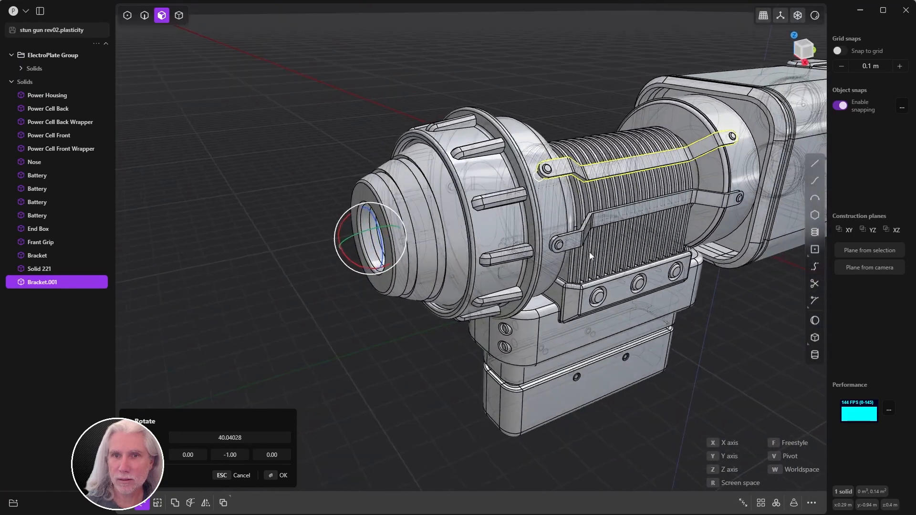
drag(383, 242, 375, 240)
middle_drag(375, 240, 534, 220)
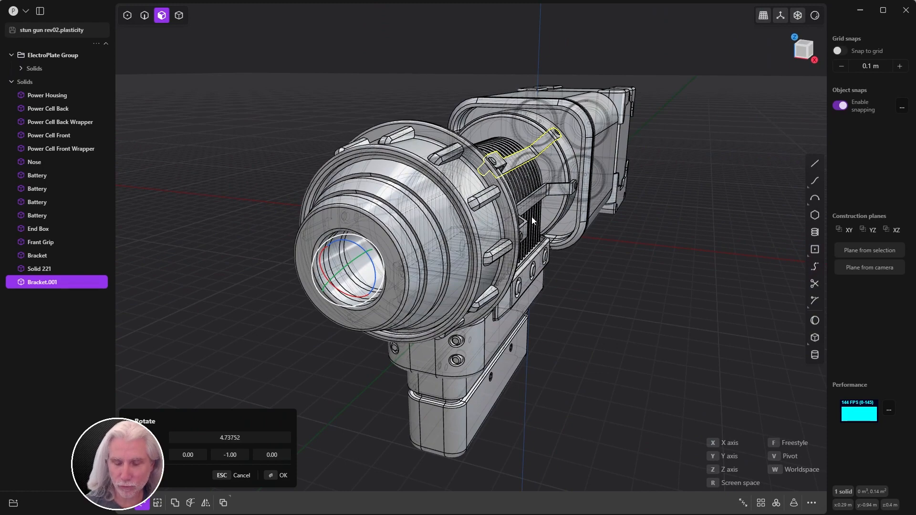
Step: Fine-tune the duplicated bracket's rotation by about 0.98° in the front view and apply it
key(1)
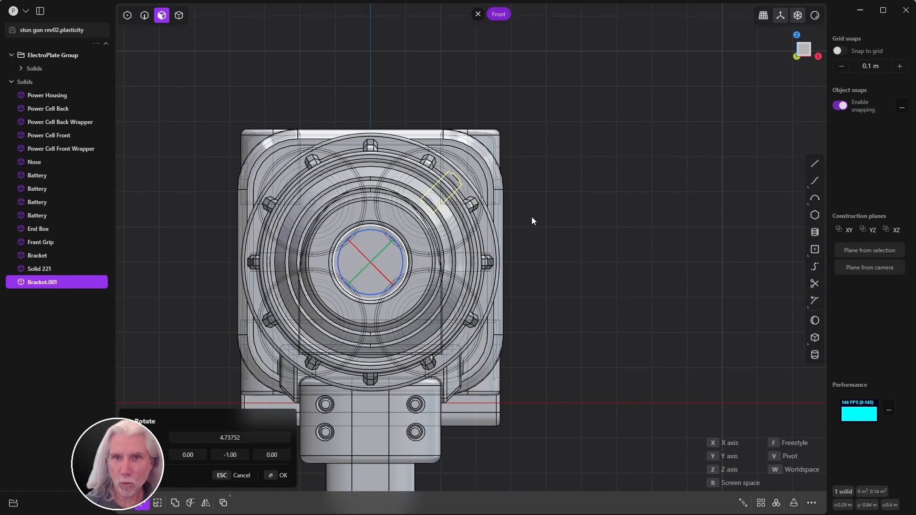
scroll(468, 197, up, 5)
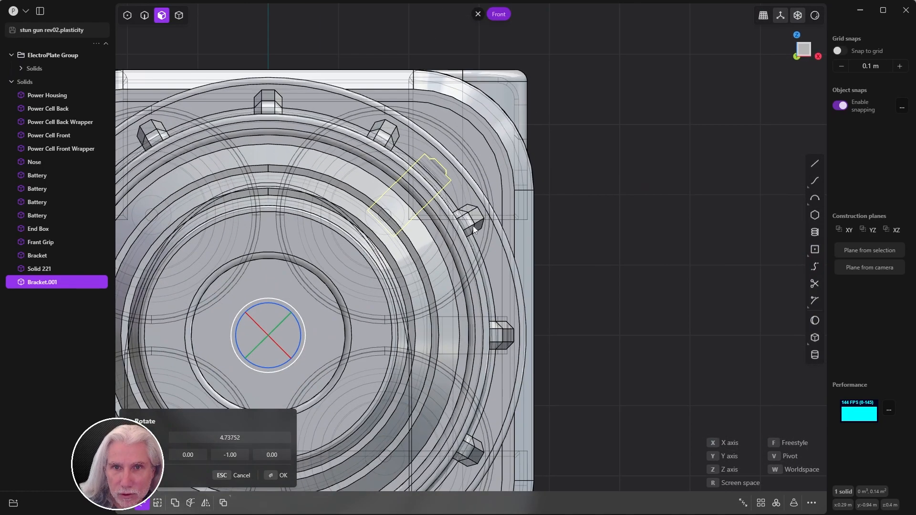
drag(296, 321, 294, 329)
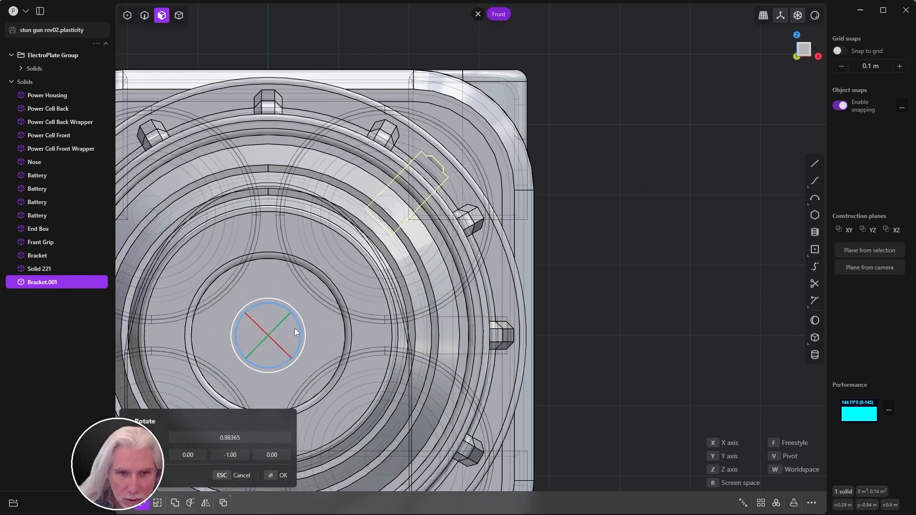
click(277, 438)
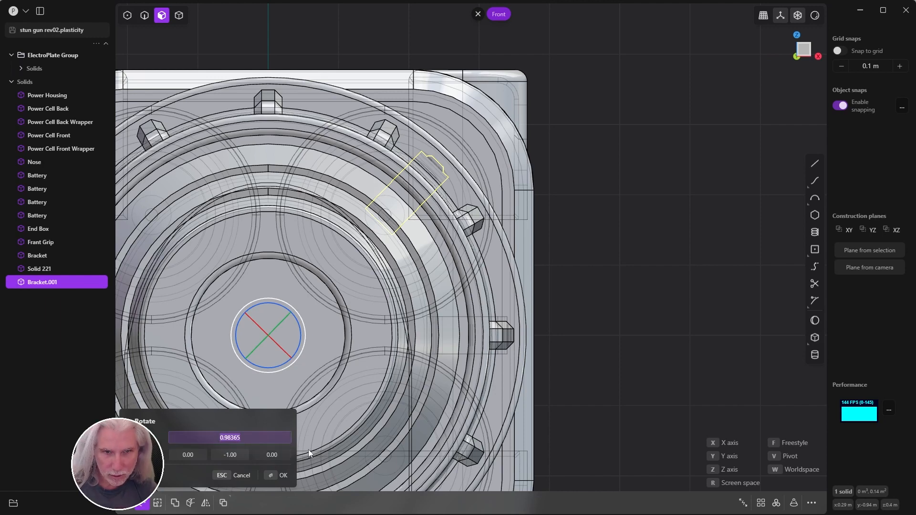
click(280, 476)
scroll(525, 335, down, 3)
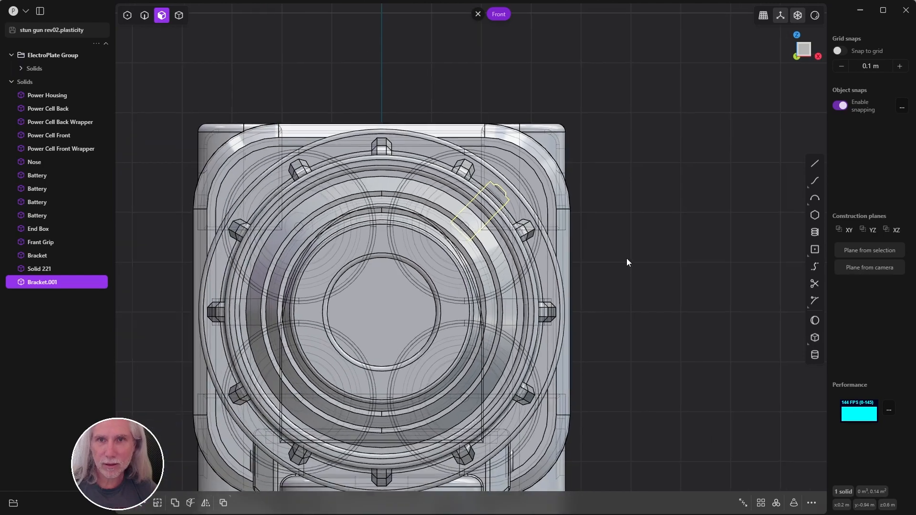
Step: Mirror the rotated upper bracket along the X axis to the gun's opposite side
middle_drag(626, 259, 19, 292)
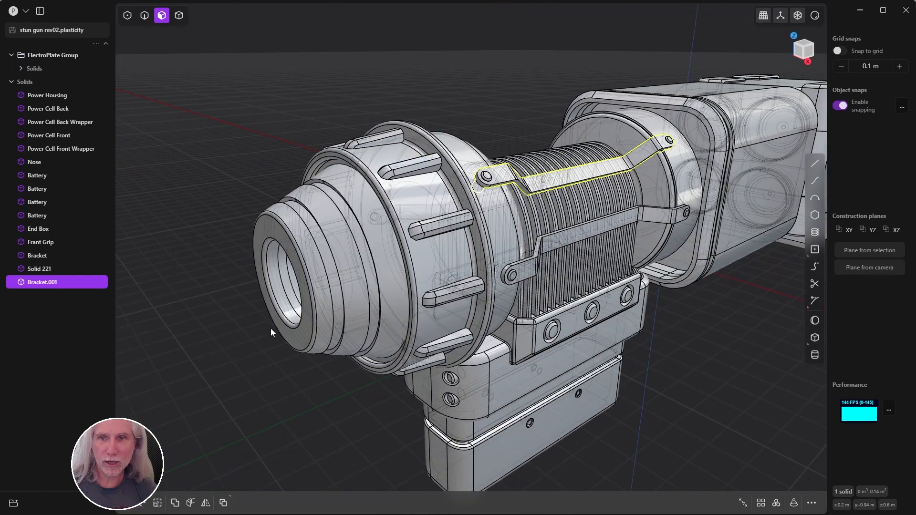
key(alt+x)
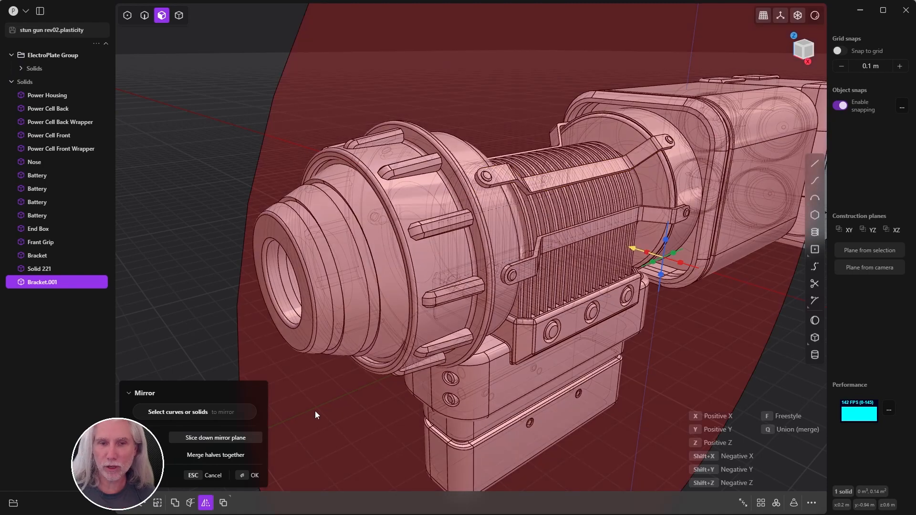
click(246, 475)
middle_drag(203, 371, 440, 299)
scroll(360, 246, up, 5)
scroll(458, 243, down, 4)
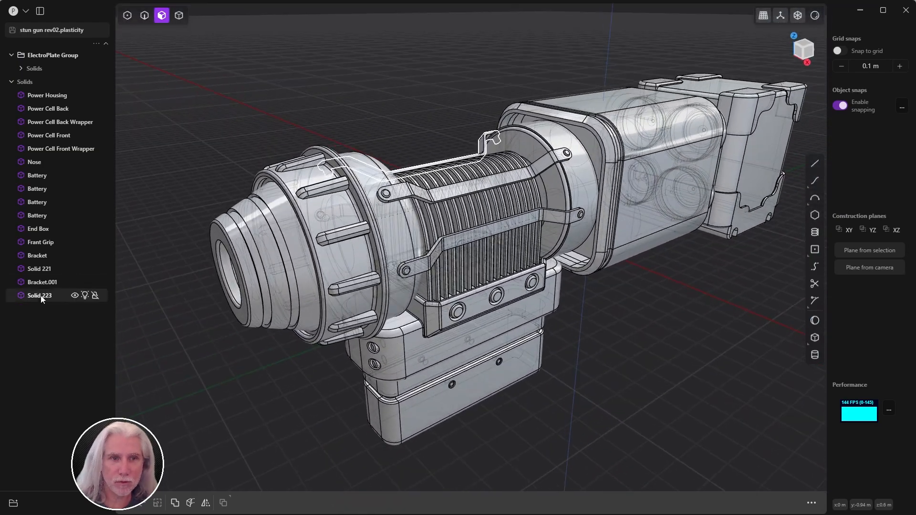
Step: Select all four bracket solids together in the object list
click(37, 257)
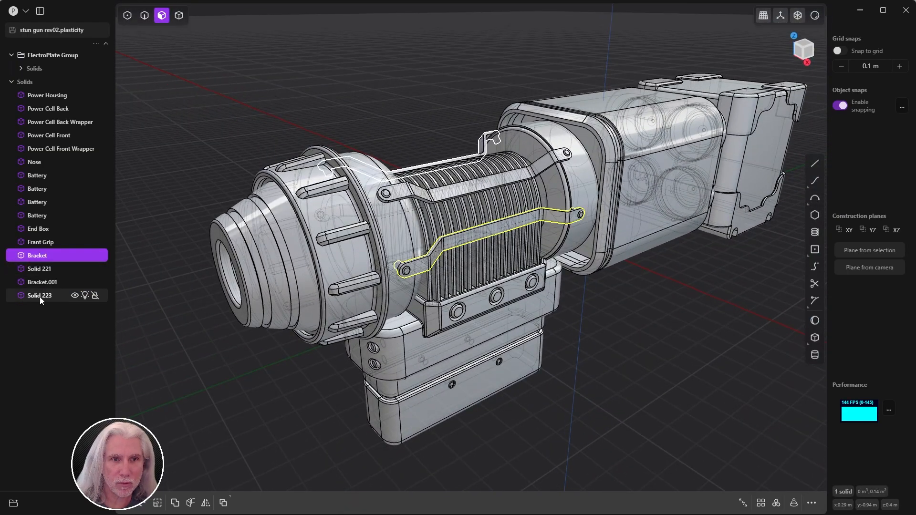
shift+click(40, 297)
right_click(34, 260)
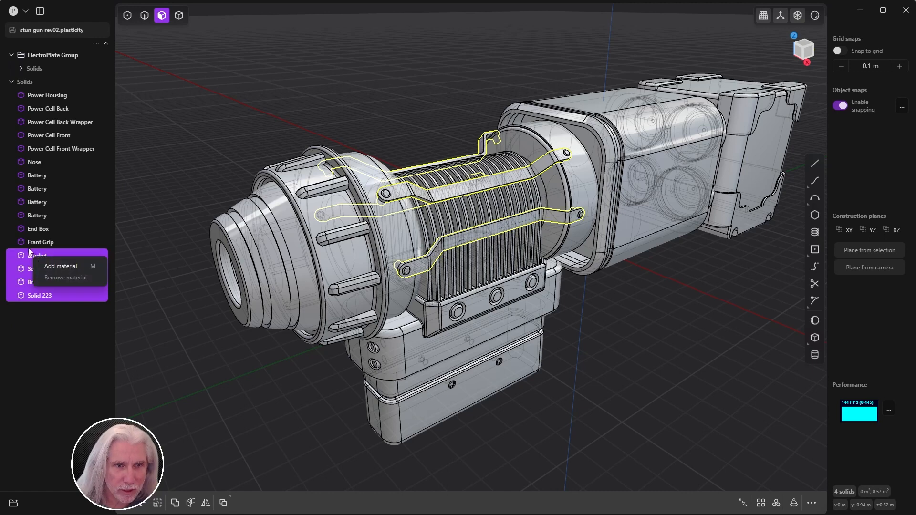
click(31, 254)
shift+click(37, 296)
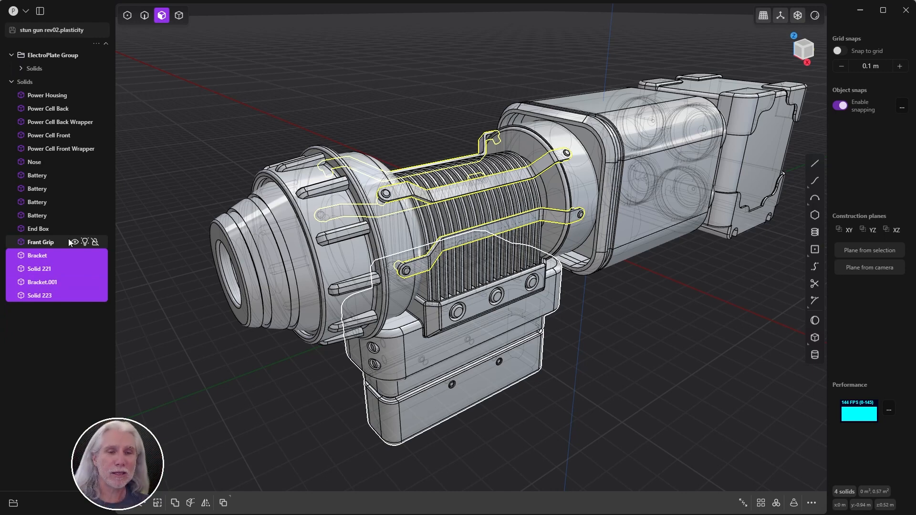
Step: Rename the mirrored copy of the lower bracket as Bracket
double_click(36, 268)
text(Bracke)
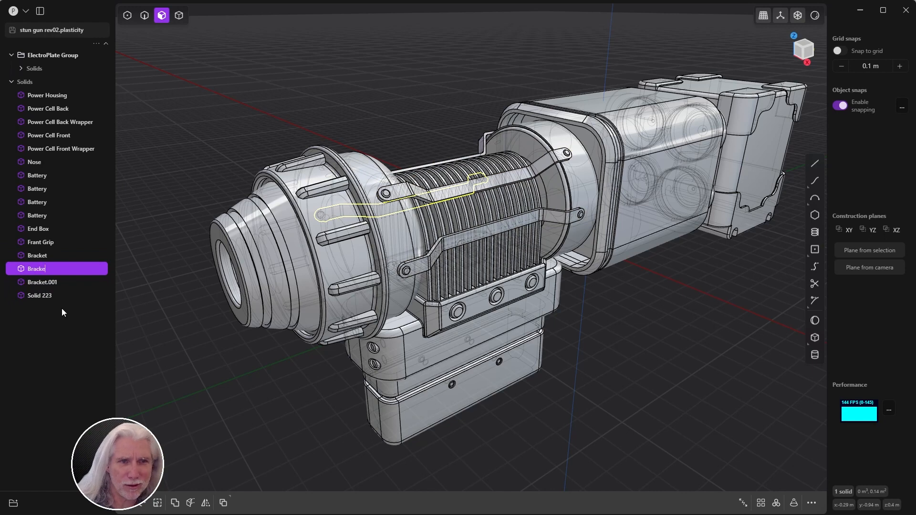
text(t)
key(Return)
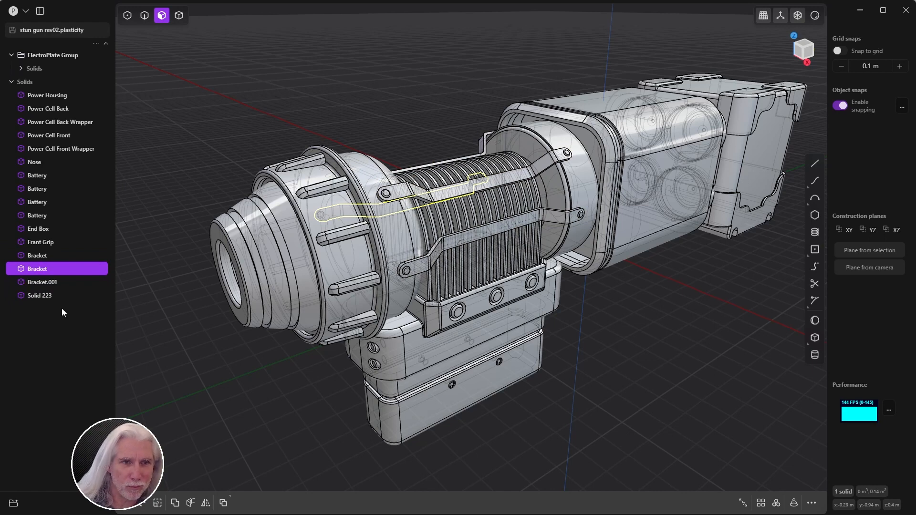
Step: Rename the remaining two bracket copies, Bracket.001 and Solid 223, both as Bracket
double_click(45, 283)
text(Brac)
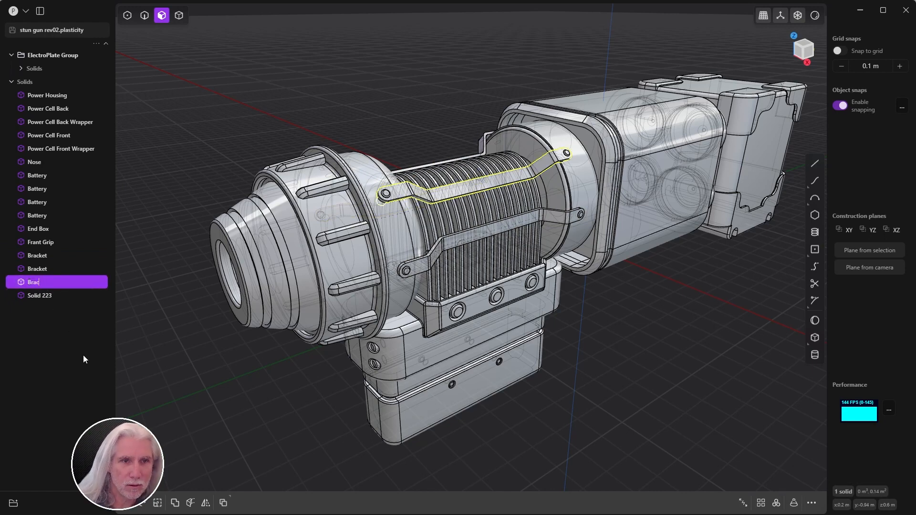
text(ket)
key(Return)
double_click(42, 295)
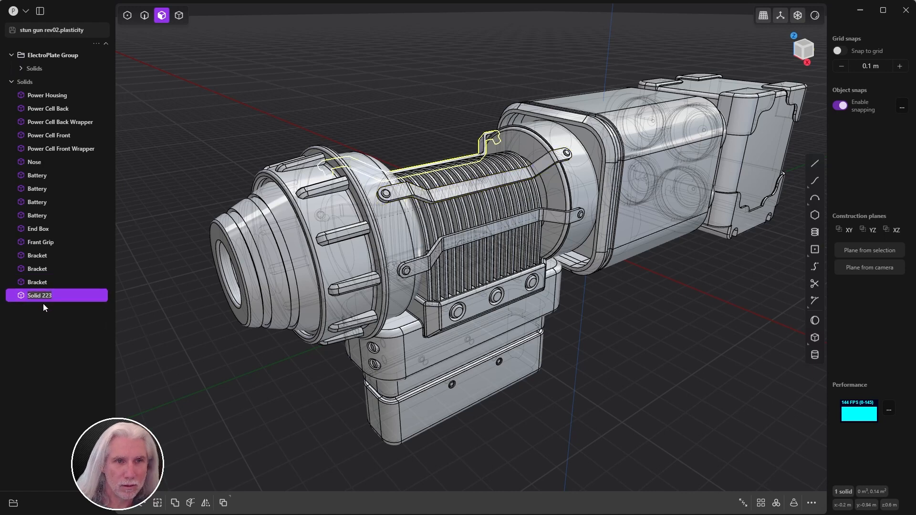
text(Bracket)
key(Return)
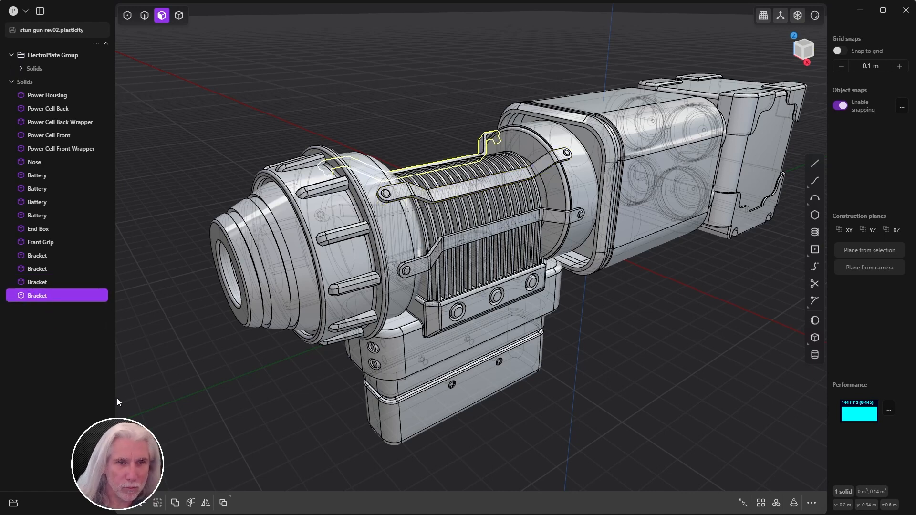
Step: Group the four bracket solids and name the group Bracket
click(37, 256)
shift+click(37, 295)
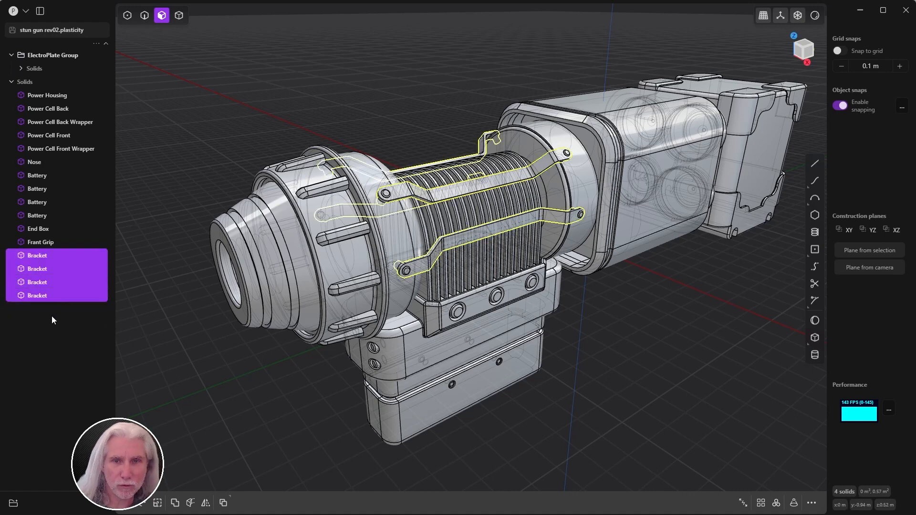
key(ctrl+g)
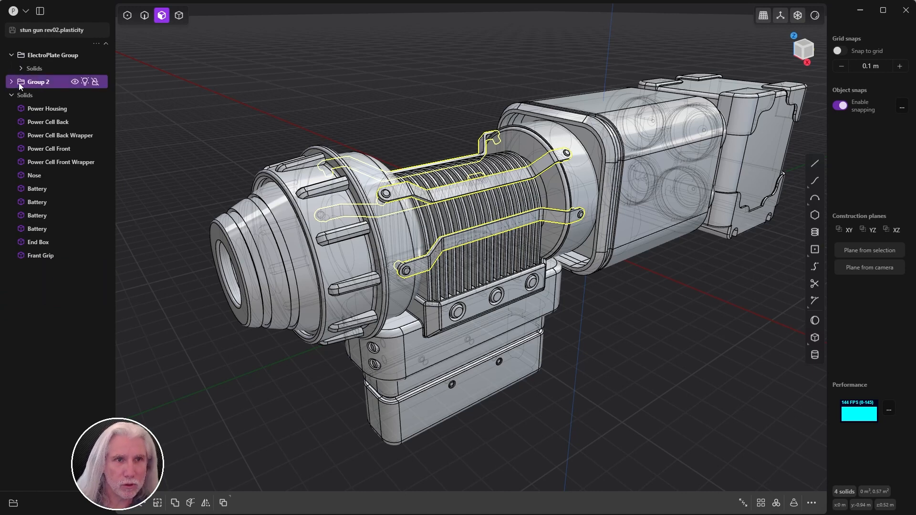
double_click(38, 81)
text(Bracke)
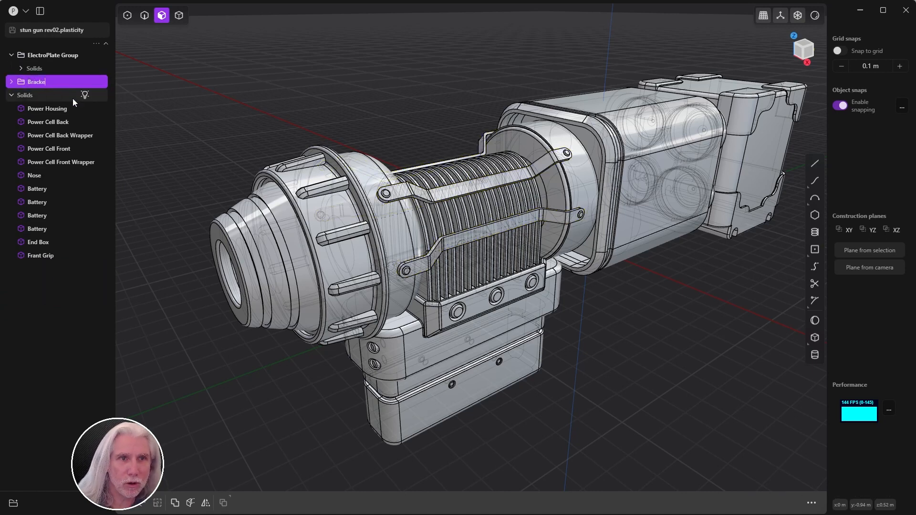
text(t)
key(Return)
Step: Change the name of the brackets' group to Bracket Group and clear the selection
middle_drag(520, 299, 545, 301)
click(36, 83)
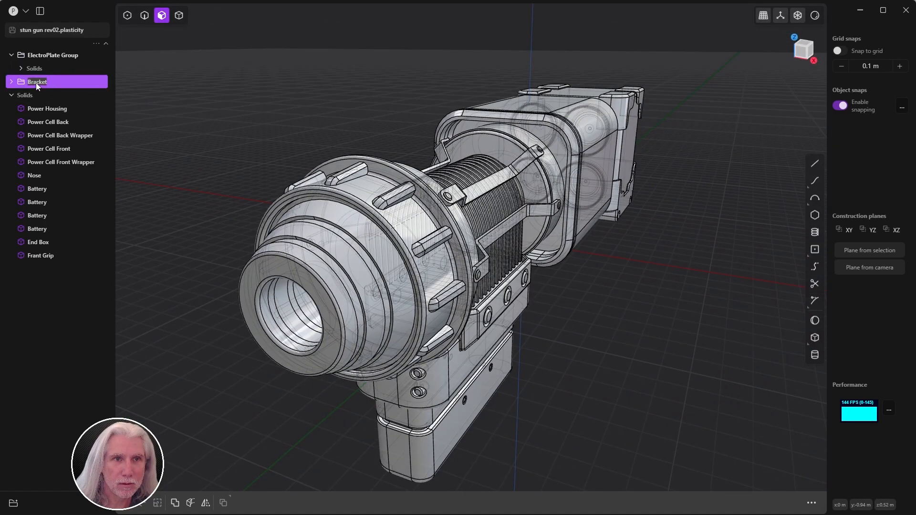
text(Gr)
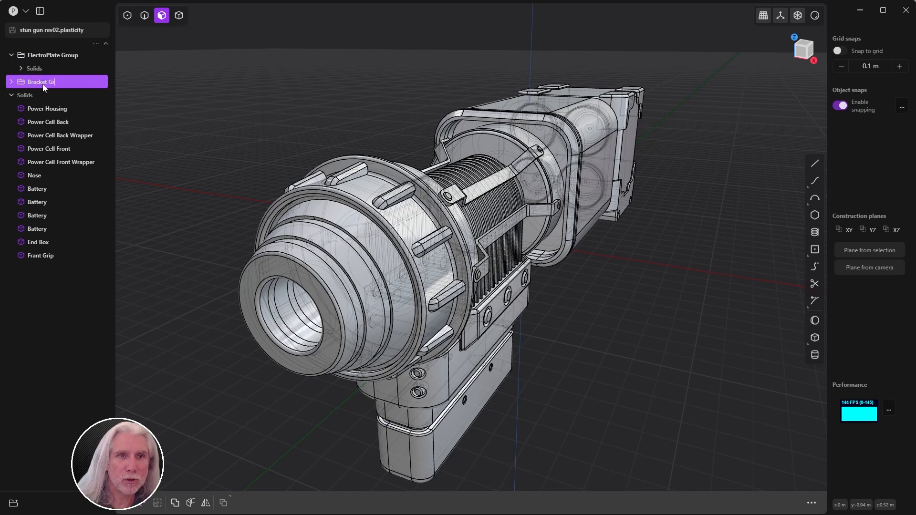
text(oup\)
key(Return)
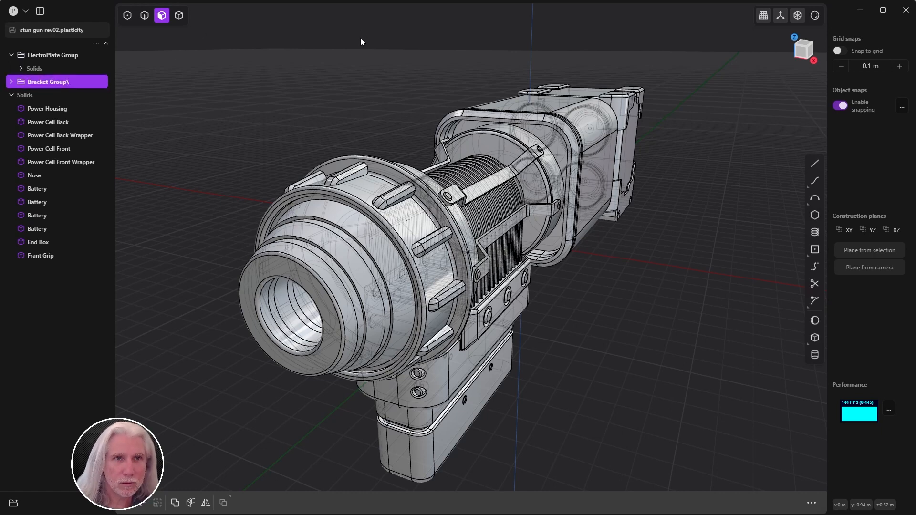
double_click(45, 82)
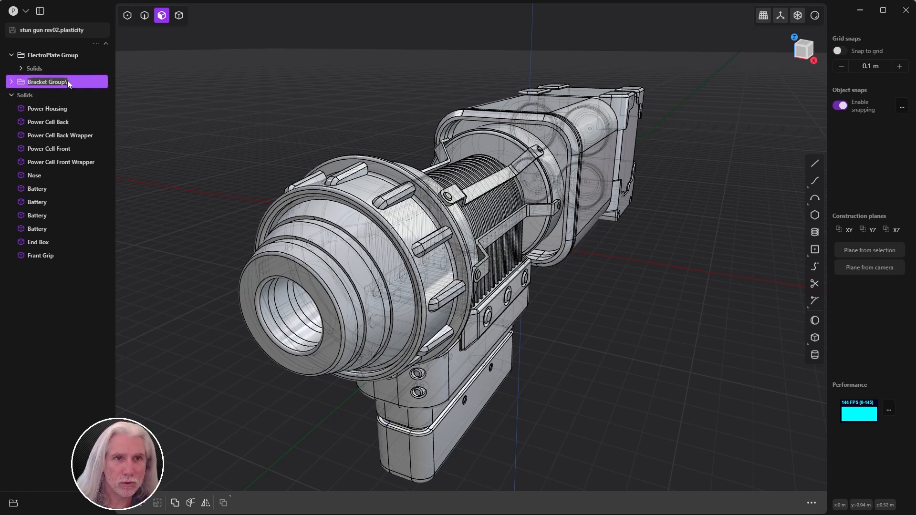
key(Right)
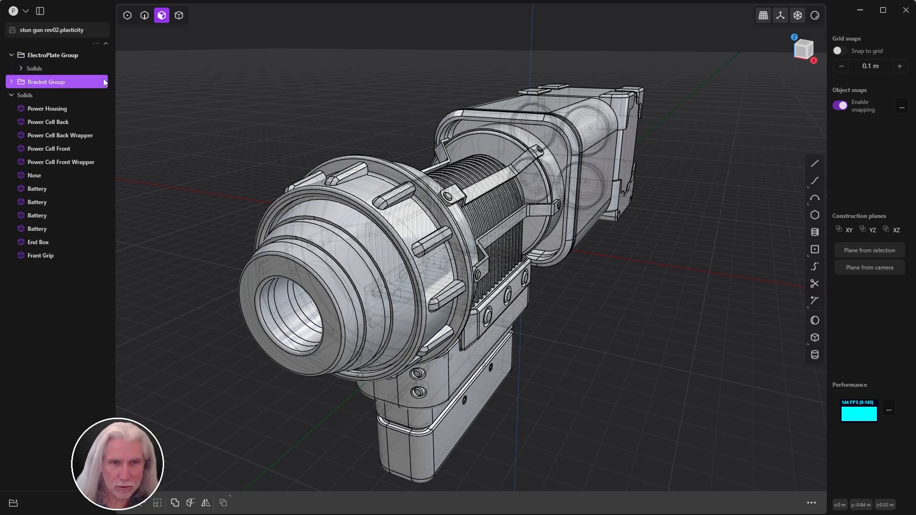
click(337, 148)
Step: Switch to the browser to examine the upper rail and mounts in the gun reference image, and return to the Plasticity model
middle_drag(513, 192, 334, 261)
scroll(414, 198, down, 3)
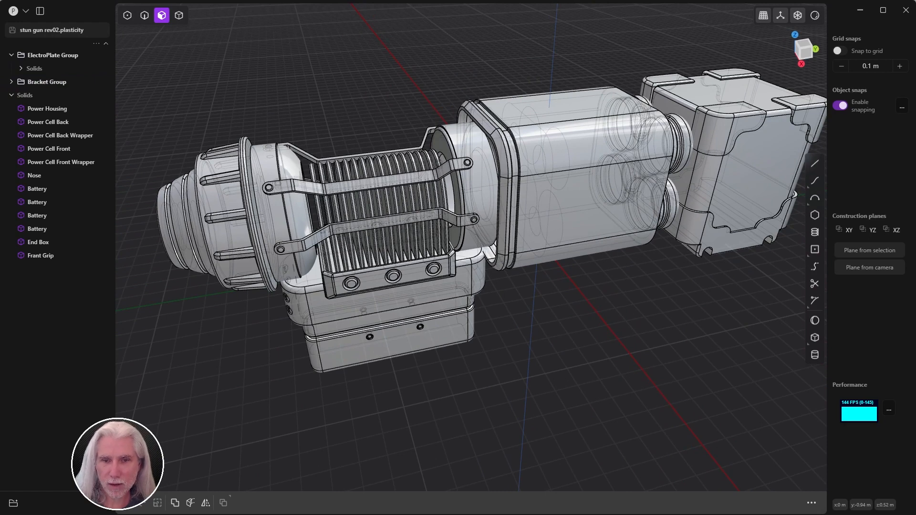
click(328, 514)
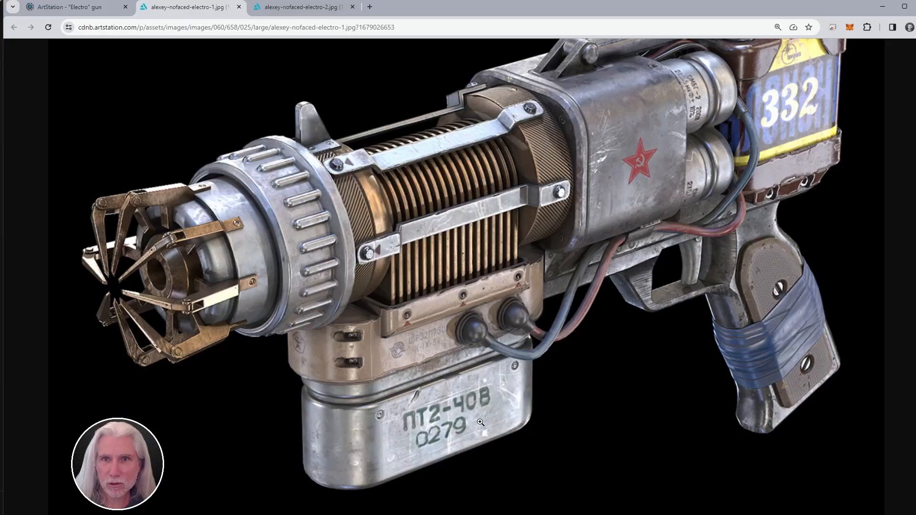
scroll(878, 161, up, 3)
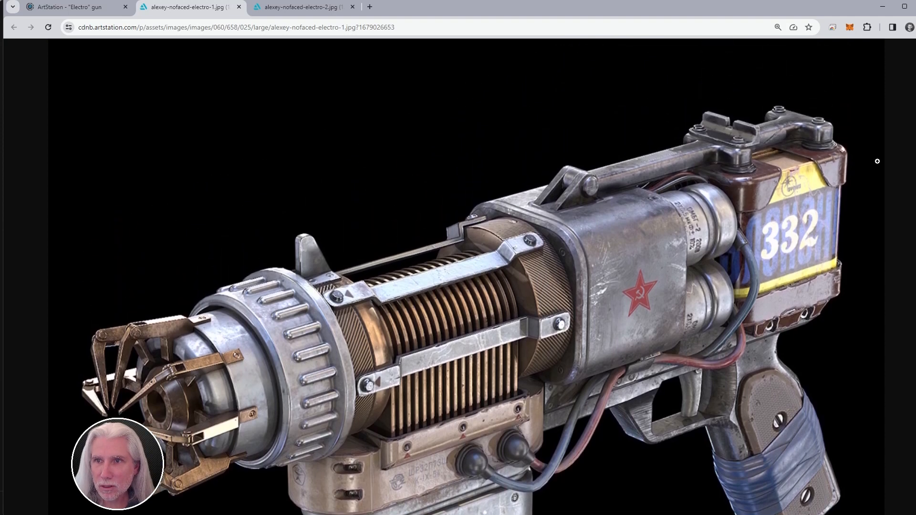
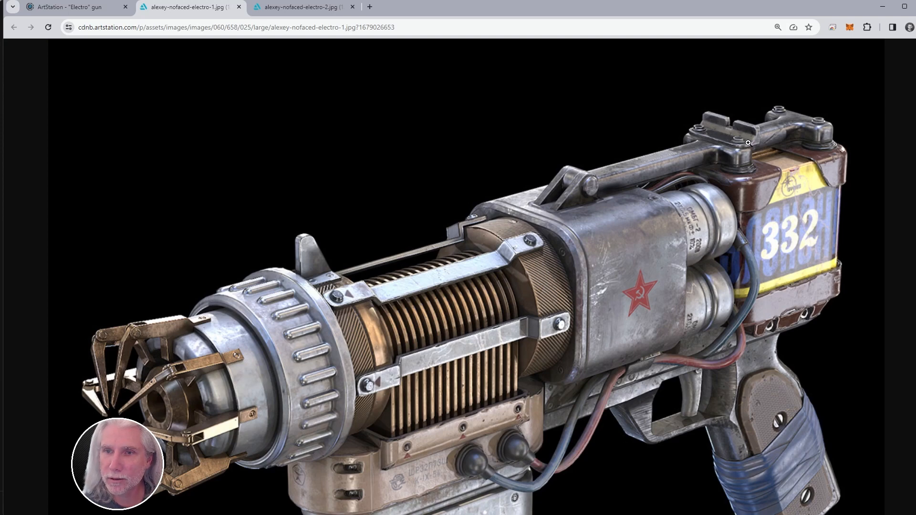
key(alt+Tab)
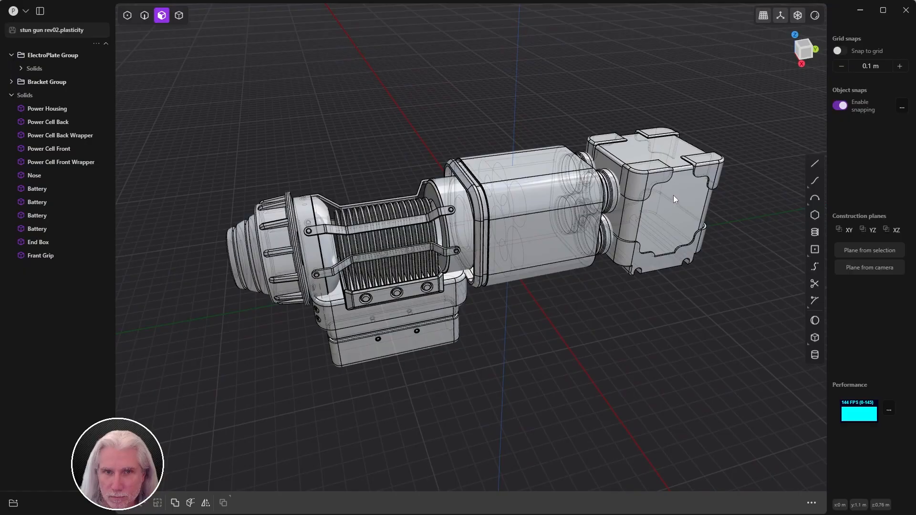
Step: Set a temporary construction plane on the power housing's flat top face
click(539, 167)
key(o)
scroll(513, 219, up, 4)
scroll(512, 220, down, 2)
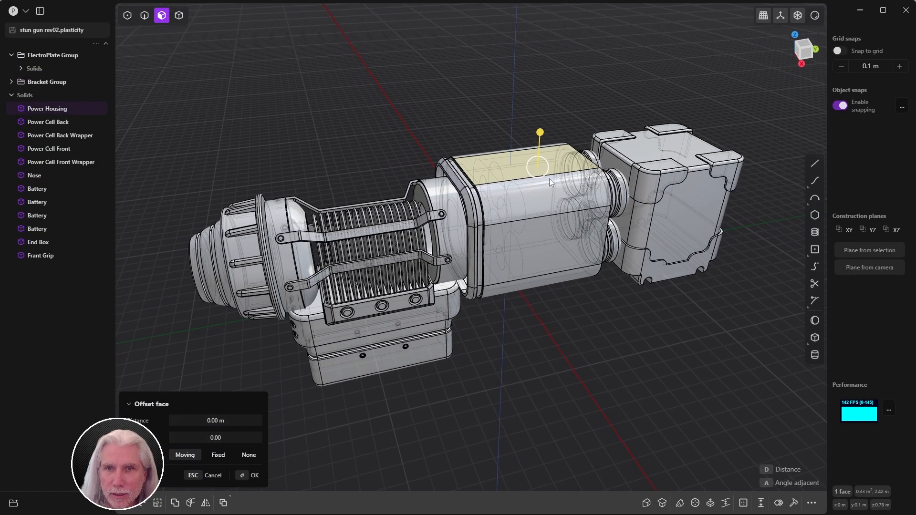
key(space)
middle_drag(470, 332, 483, 113)
scroll(483, 115, up, 5)
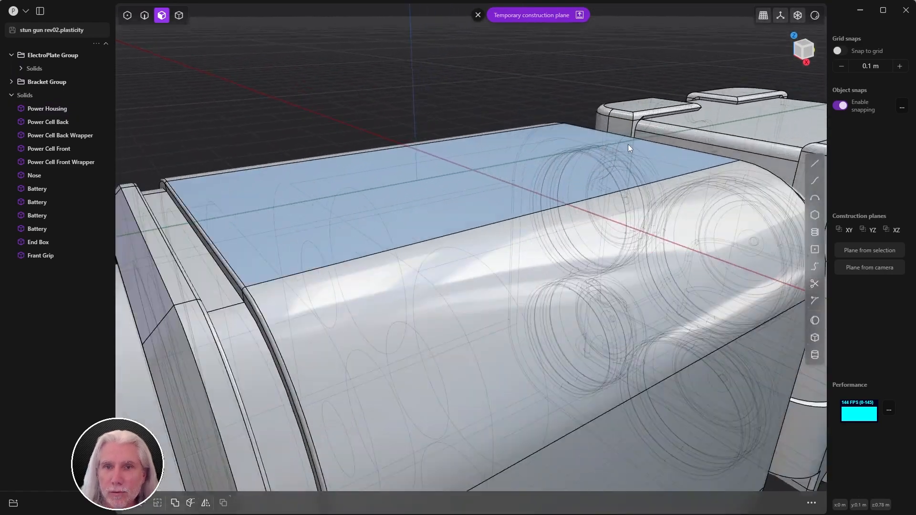
scroll(628, 144, down, 4)
middle_drag(535, 159, 527, 214)
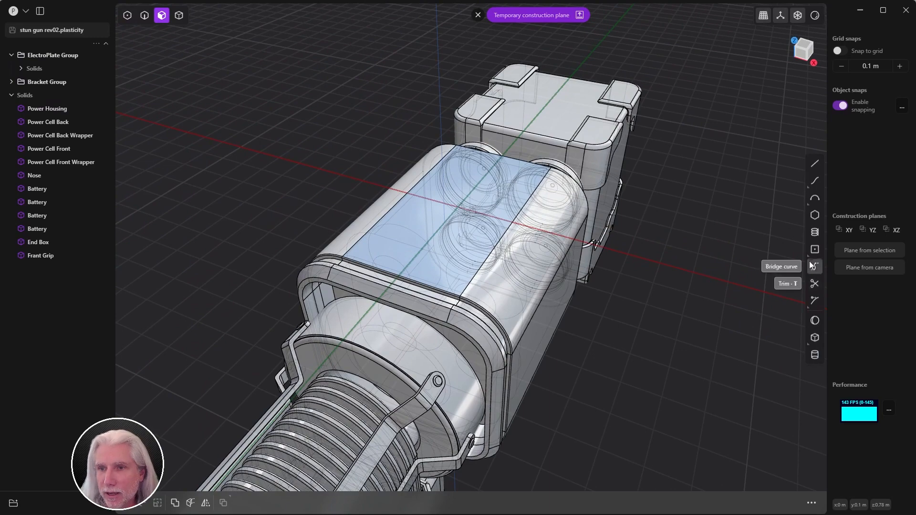
Step: Sketch a small square from its center at the middle of the housing's top face, with a perimeter of about 0.55 m
click(815, 249)
middle_drag(701, 226, 713, 249)
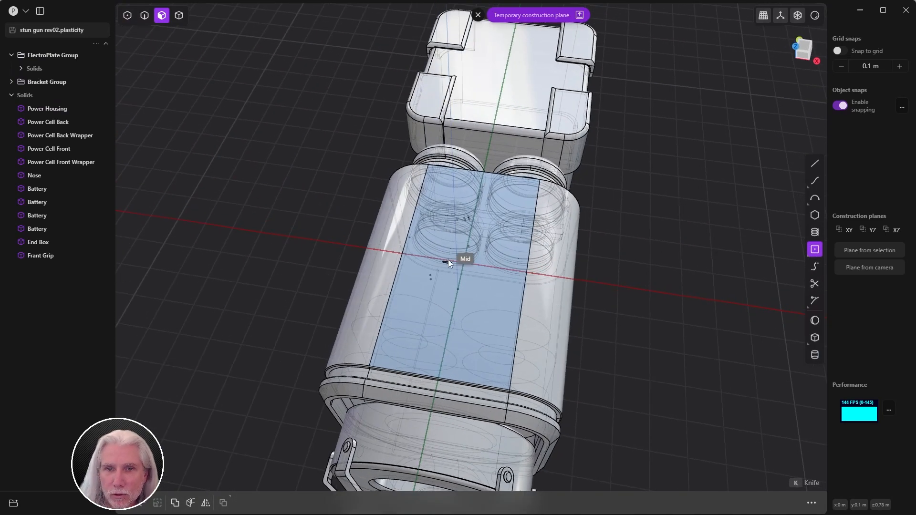
click(464, 263)
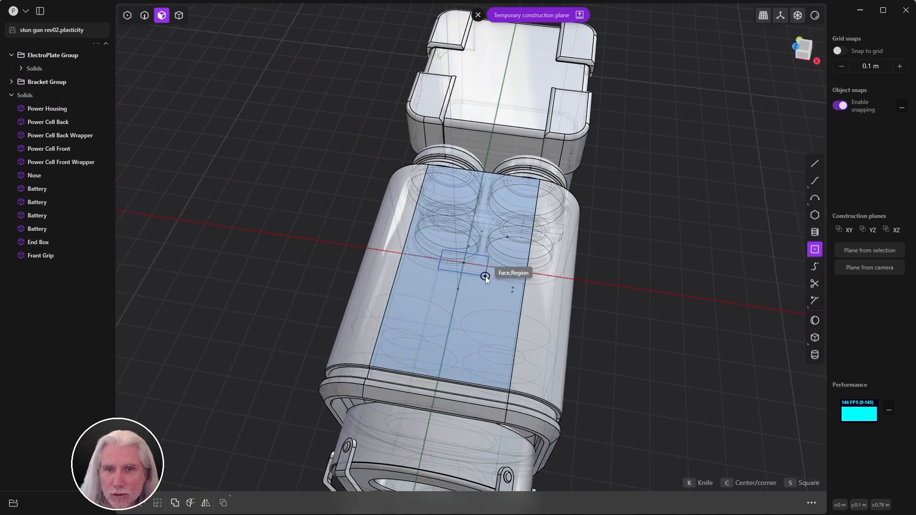
middle_drag(490, 286, 466, 285)
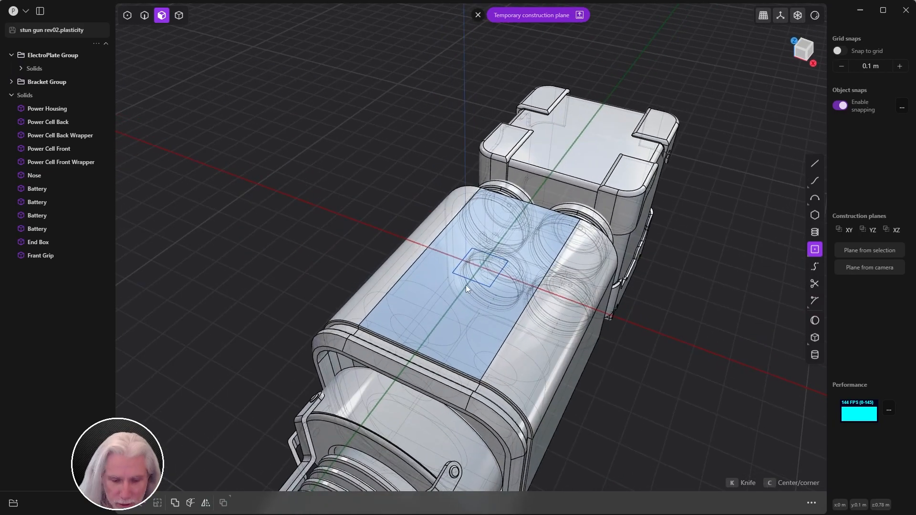
click(466, 285)
Step: Move the square's two rear corner points about 1.17 m along the Y axis over the end box
middle_drag(495, 239, 492, 279)
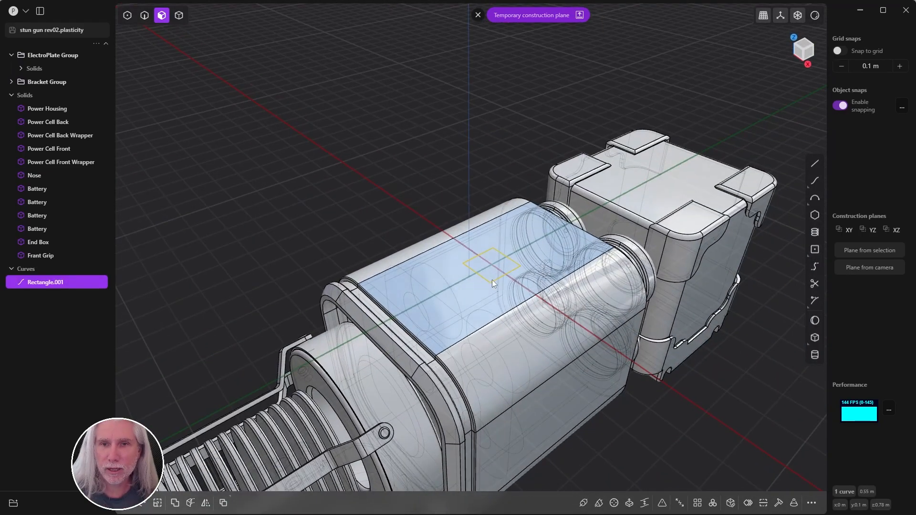
key(1)
drag(501, 242, 529, 259)
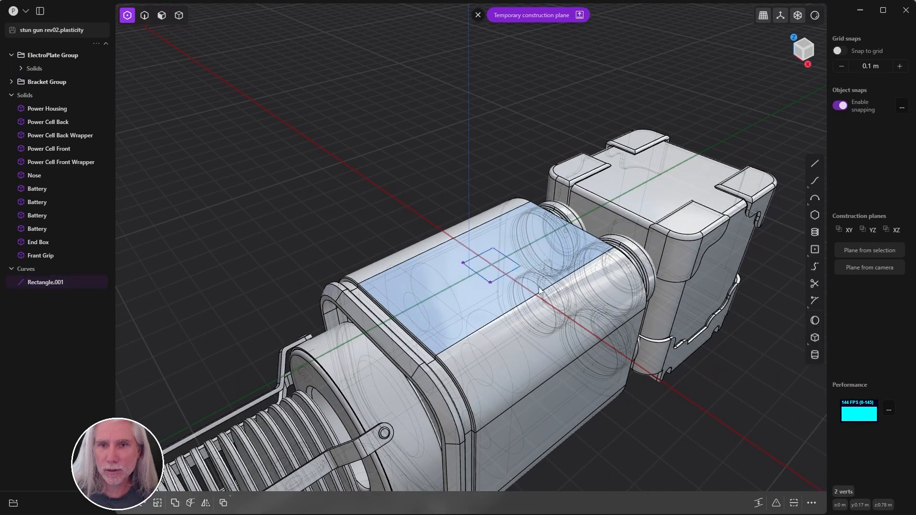
key(g)
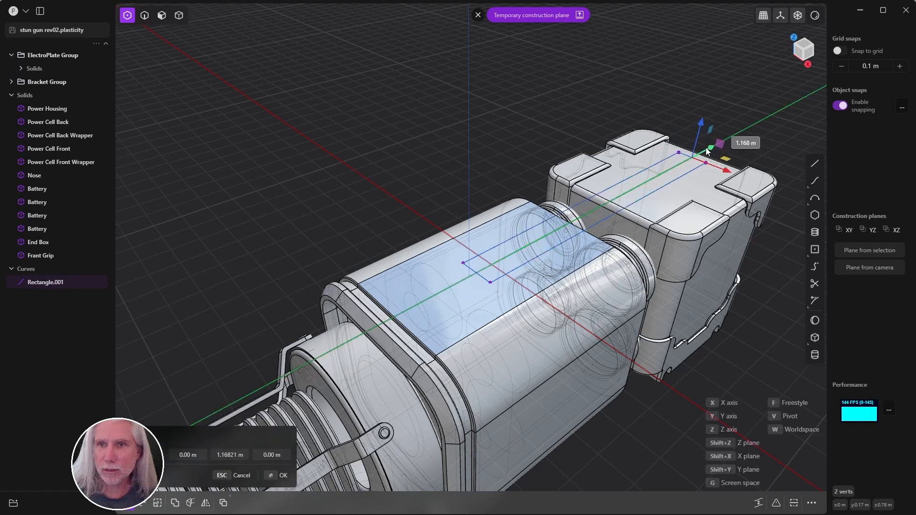
click(695, 157)
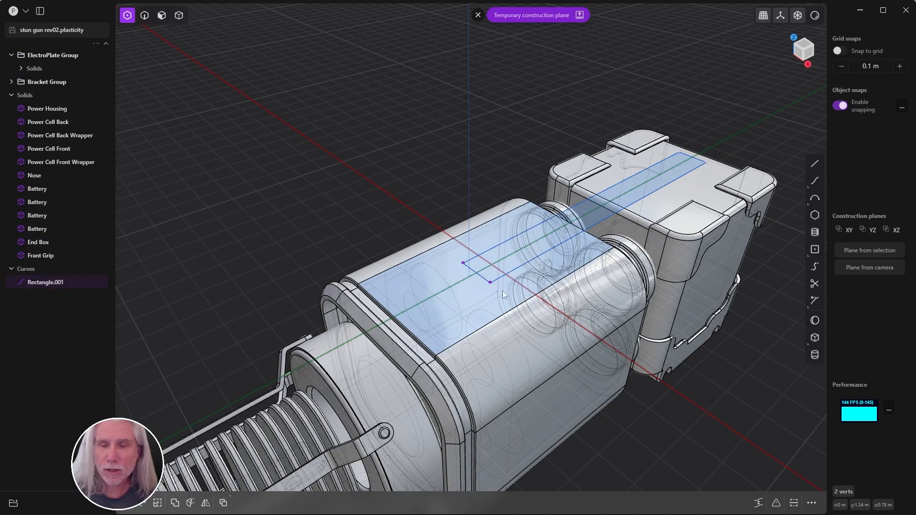
Step: Shift the rectangle's two front corner points slightly along the Y axis toward the nose, to about Y 0.01 m
middle_drag(503, 291, 479, 265)
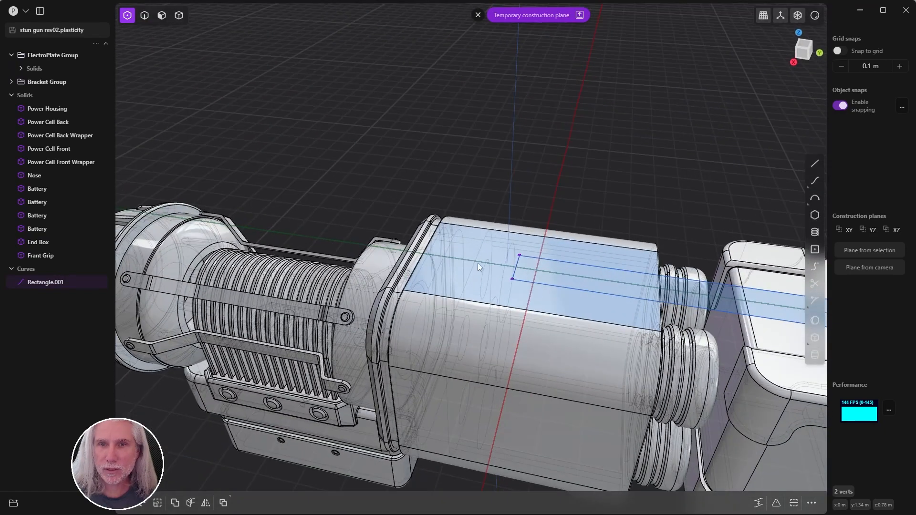
drag(485, 241, 531, 270)
key(g)
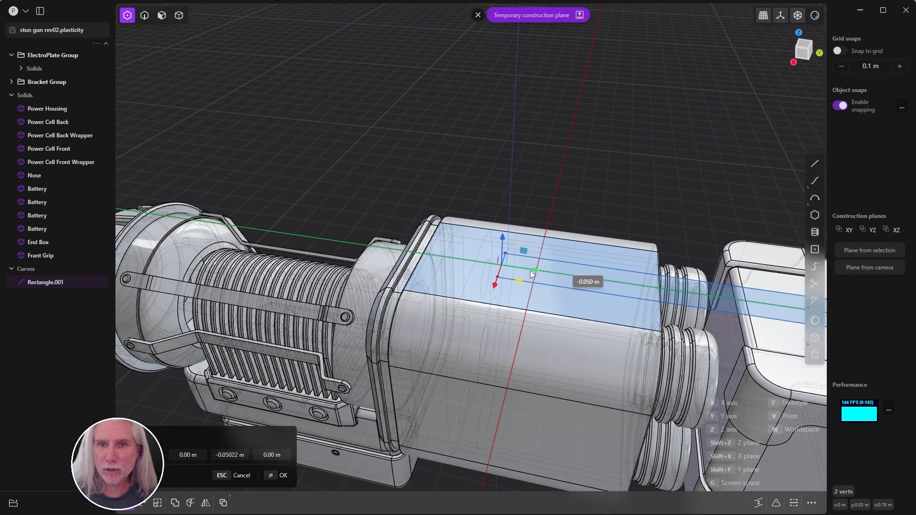
click(542, 274)
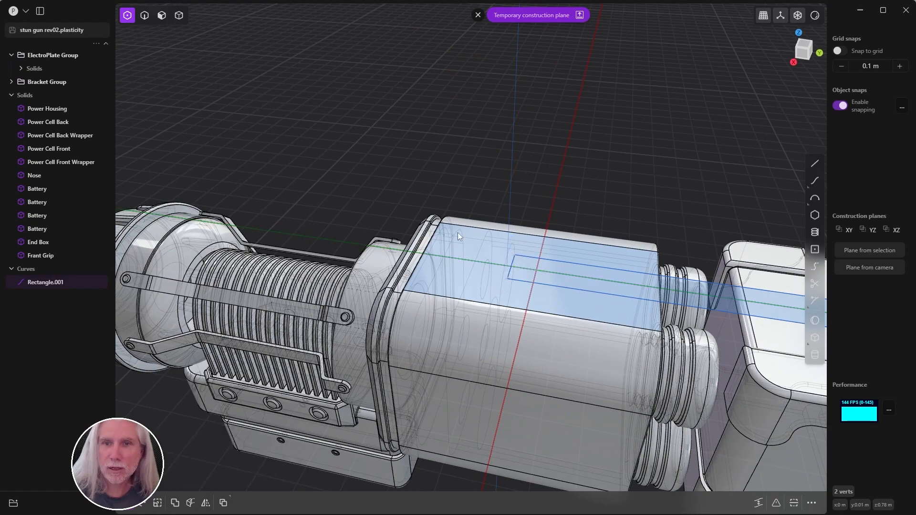
Step: Narrow the long rectangle by scaling the whole curve to about 0.54 along the X axis
middle_drag(458, 233, 574, 249)
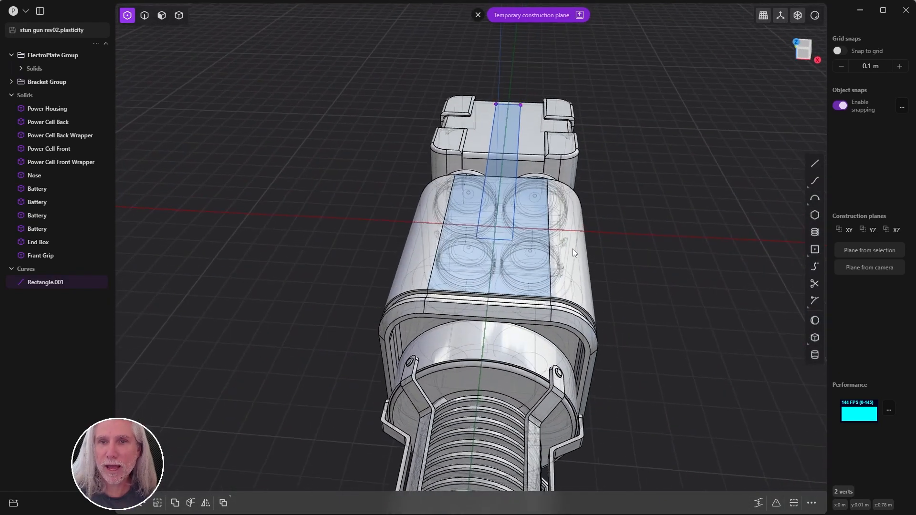
key(2)
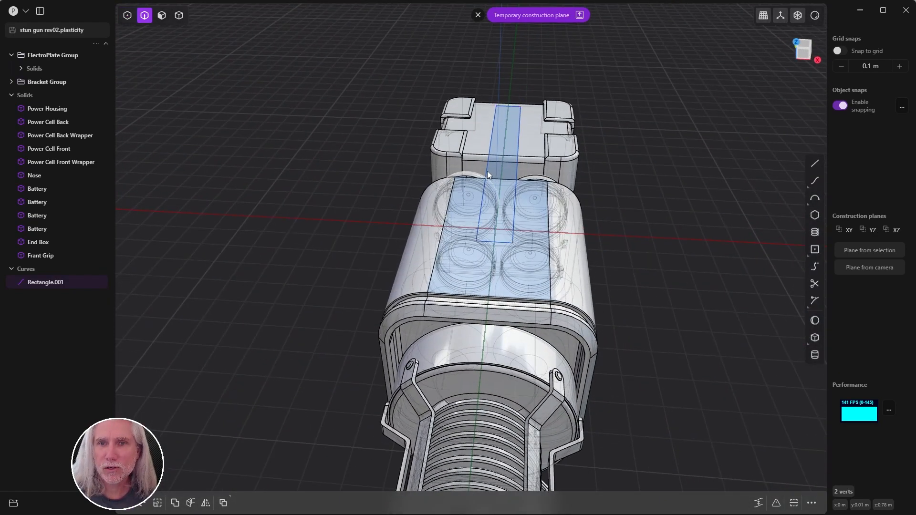
click(487, 173)
key(f)
key(Escape)
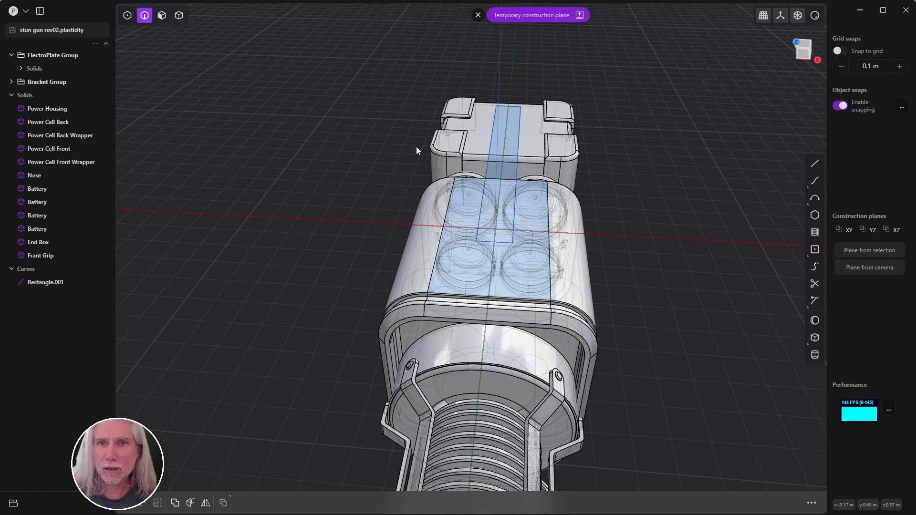
click(490, 153)
scroll(553, 162, up, 3)
middle_drag(553, 162, 586, 173)
key(s)
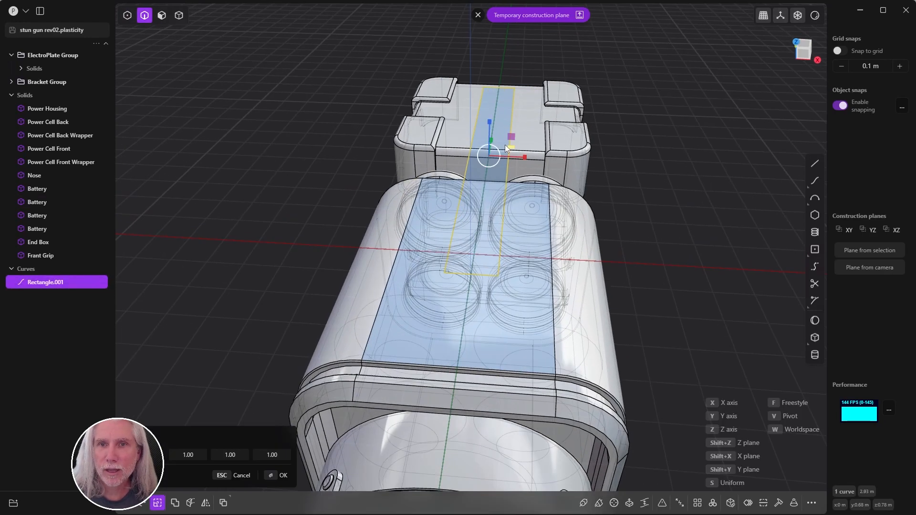
middle_drag(496, 174, 490, 151)
drag(524, 156, 505, 157)
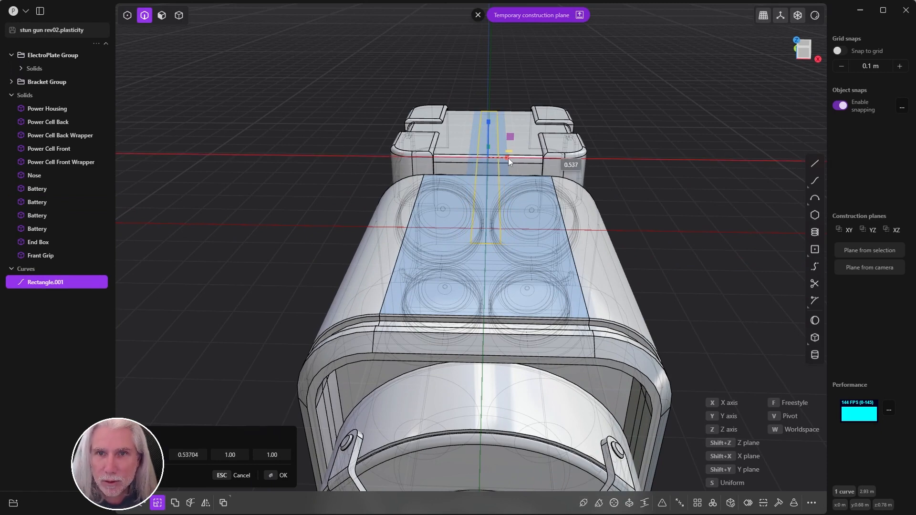
key(Return)
Step: Sketch a narrow center rectangle across the front part of the long strip, with a perimeter of about 0.61 m
middle_drag(508, 156, 832, 201)
click(815, 249)
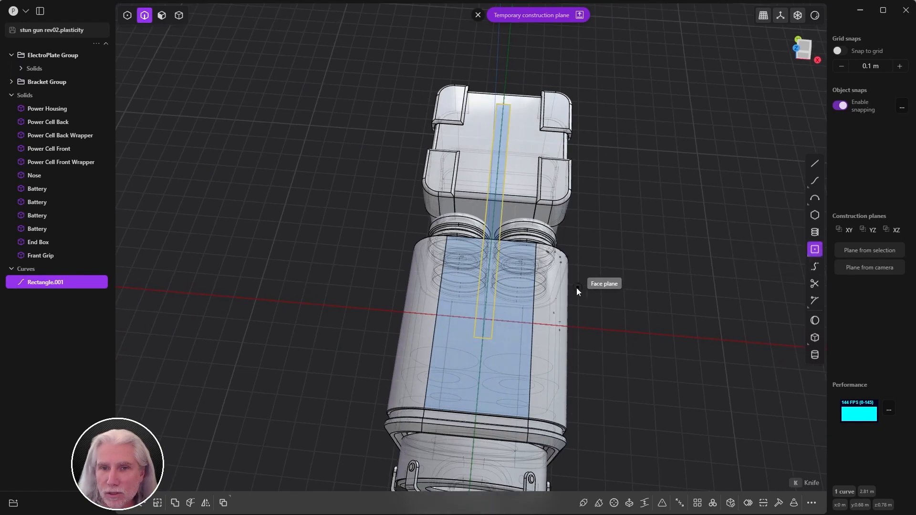
scroll(575, 276, up, 4)
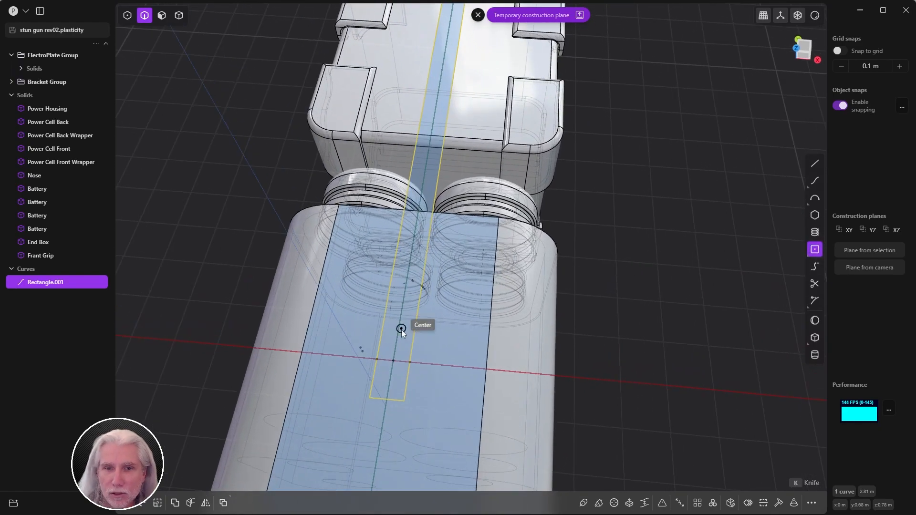
click(393, 361)
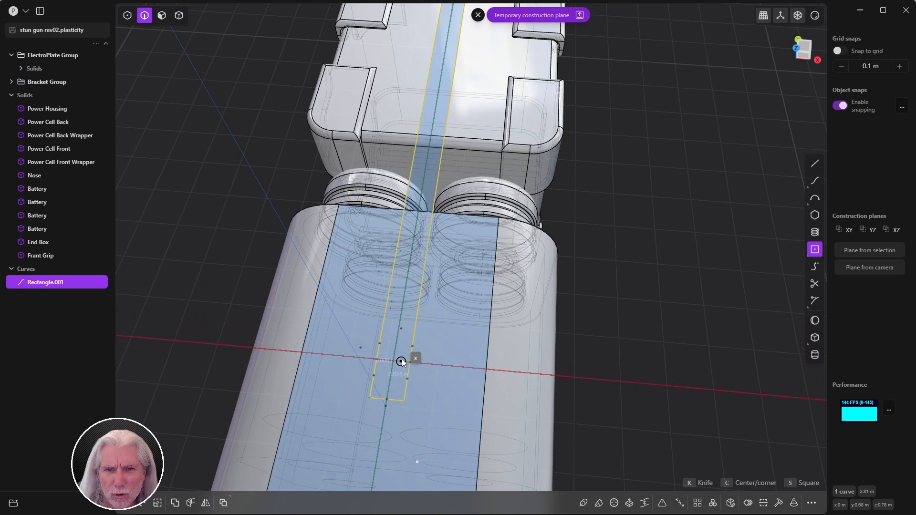
click(449, 354)
right_click(489, 334)
Step: Move the small cross rectangle about 1.21 m along the Y axis, over the rear part of the end box
key(g)
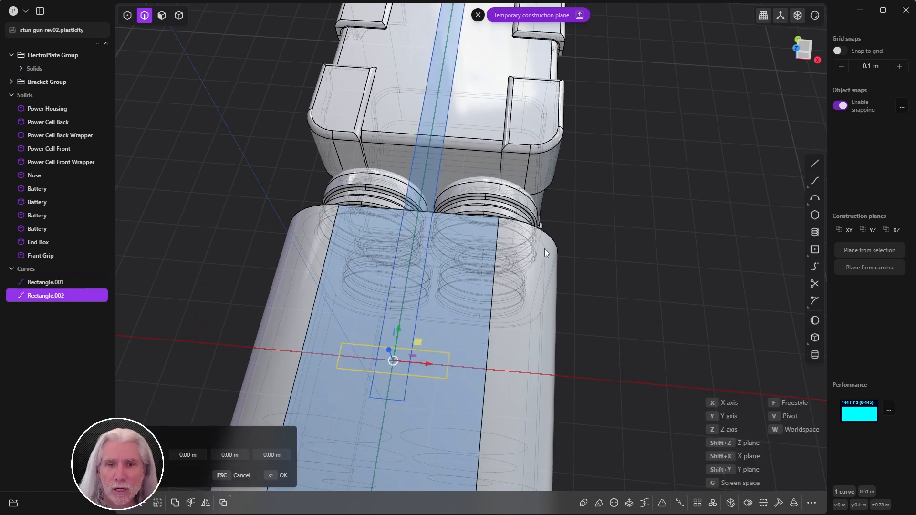
scroll(600, 233, down, 3)
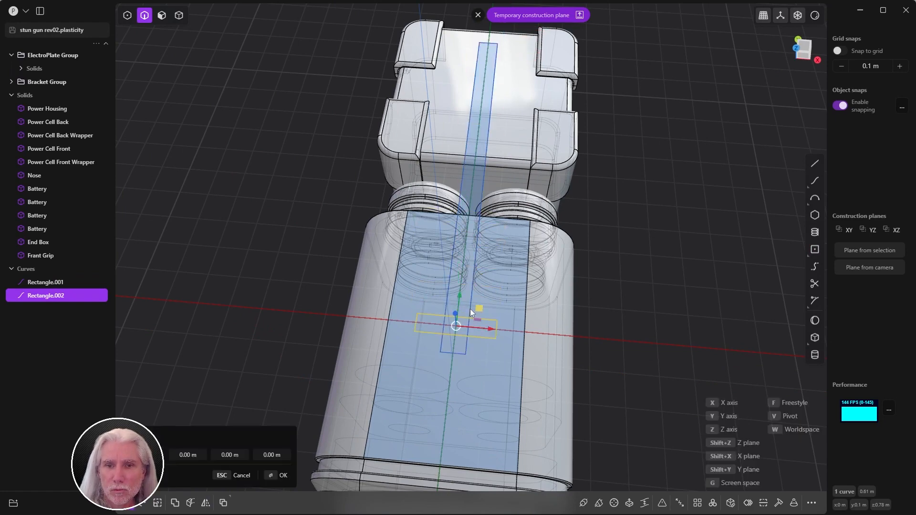
drag(494, 106, 499, 59)
shift+middle_drag(480, 119, 467, 204)
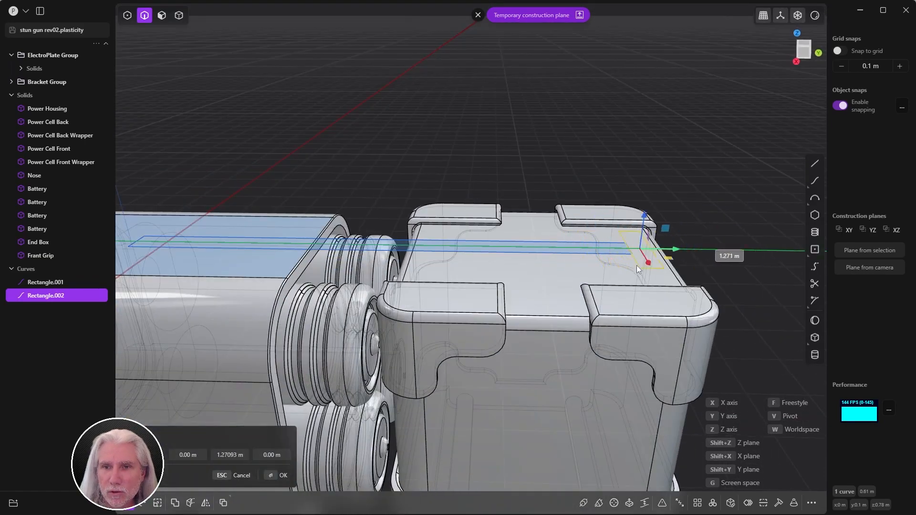
middle_drag(635, 265, 660, 252)
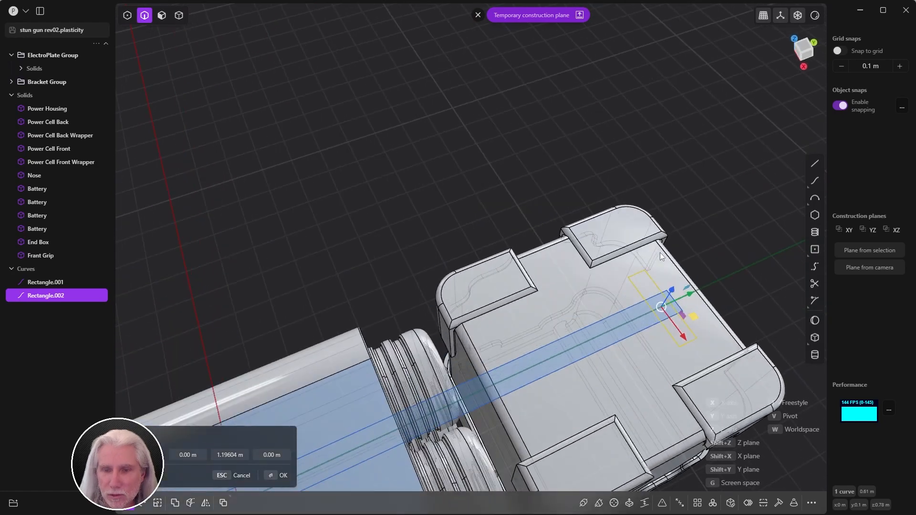
key(7)
scroll(639, 159, up, 3)
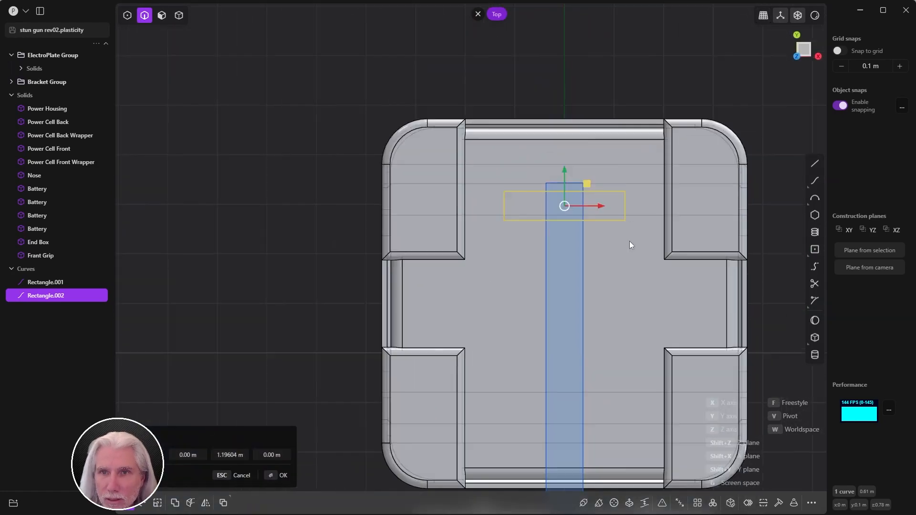
click(536, 176)
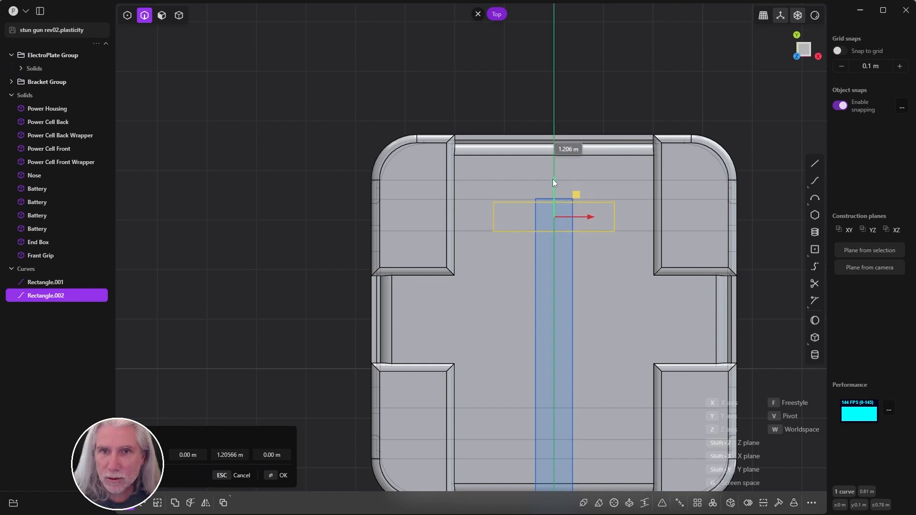
Step: Scale the cross rectangle along the X axis so it reaches over both rear corner plates, with a perimeter of about 1.24 m
key(s)
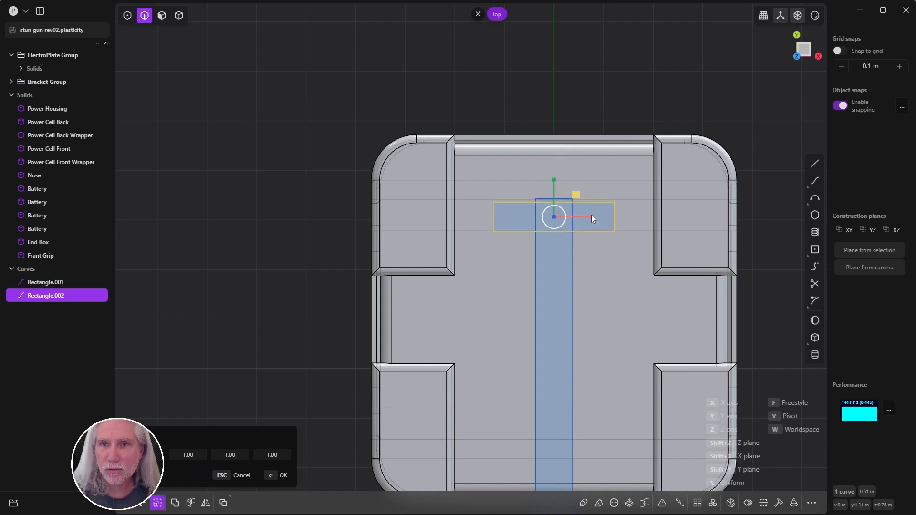
drag(592, 215, 638, 219)
click(632, 226)
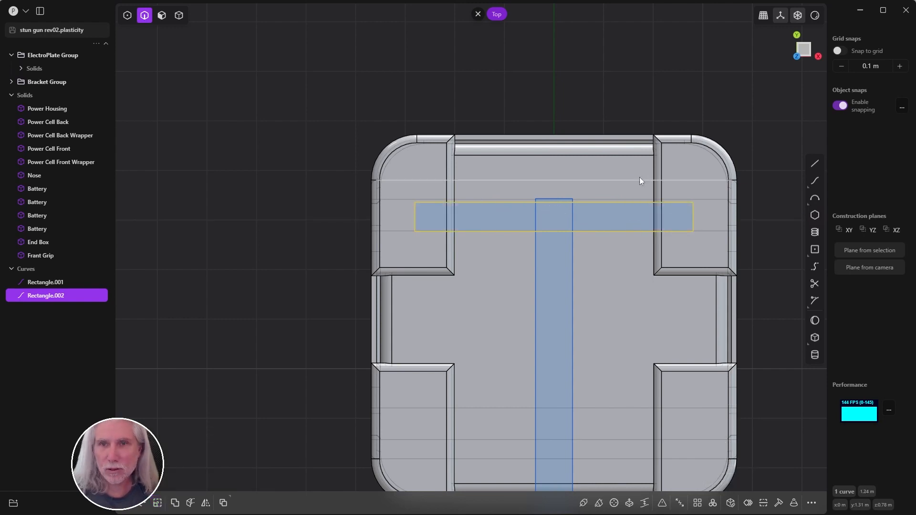
Step: Extend the long strip by moving its two rear corner points about 0.06 m along the Y axis
key(1)
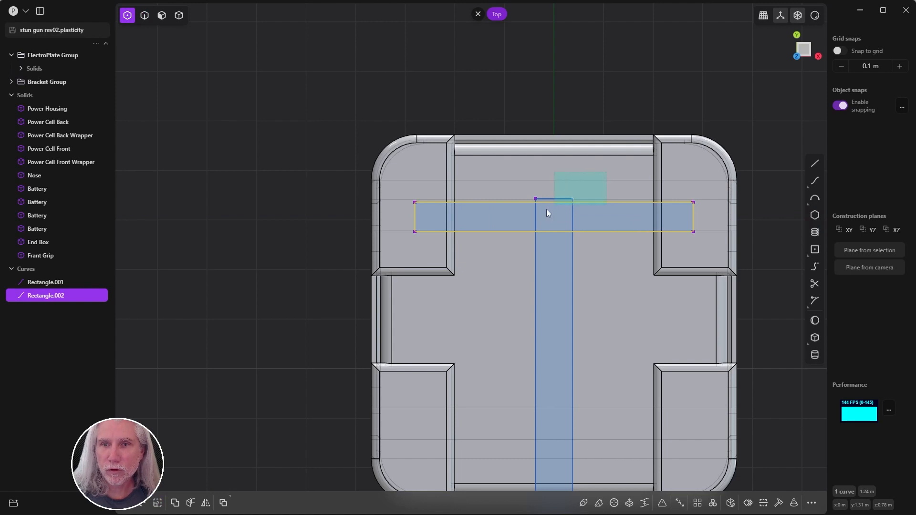
drag(547, 210, 525, 218)
key(g)
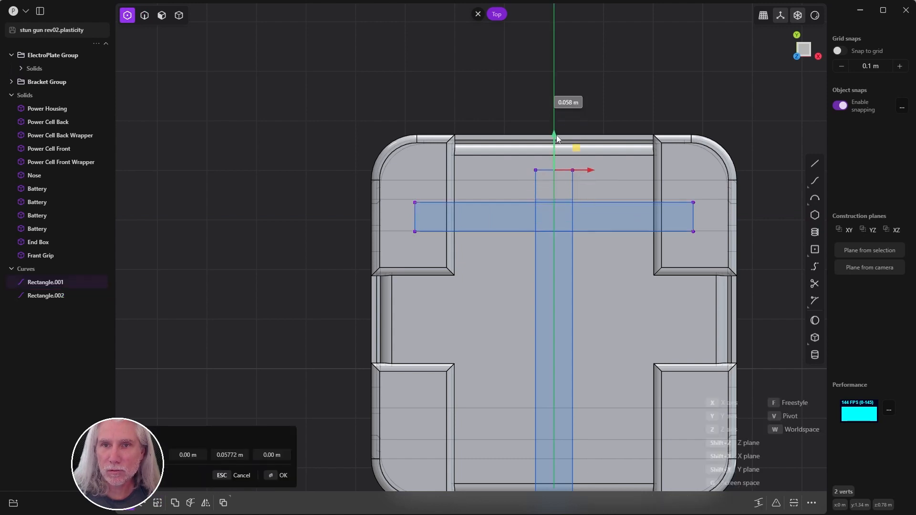
click(578, 138)
Step: Duplicate the crossbar rectangle and move the copy about -0.43 m along the Y axis, over the front corner plates
key(2)
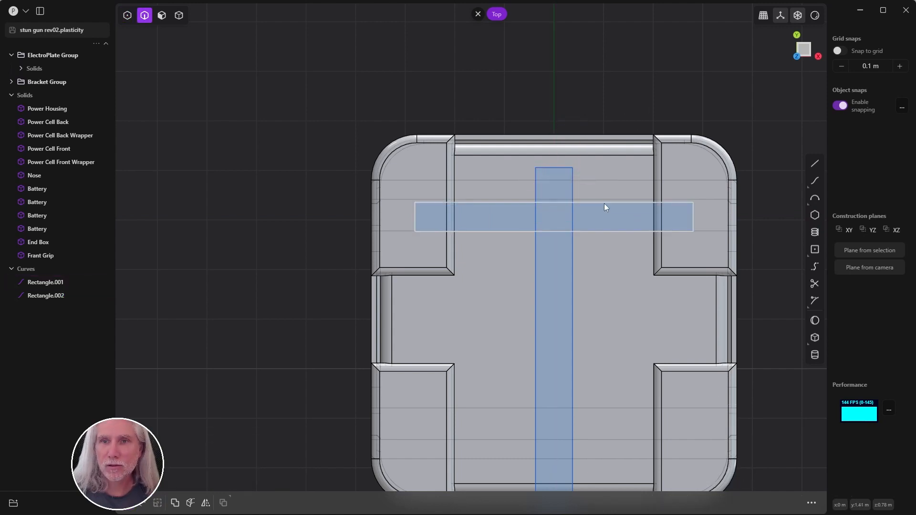
click(604, 203)
shift+middle_drag(678, 154, 631, 109)
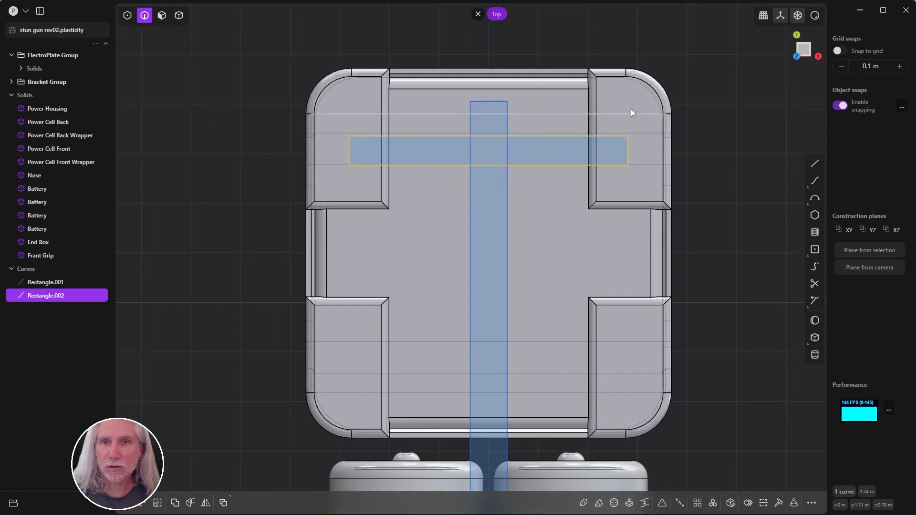
key(shift+d)
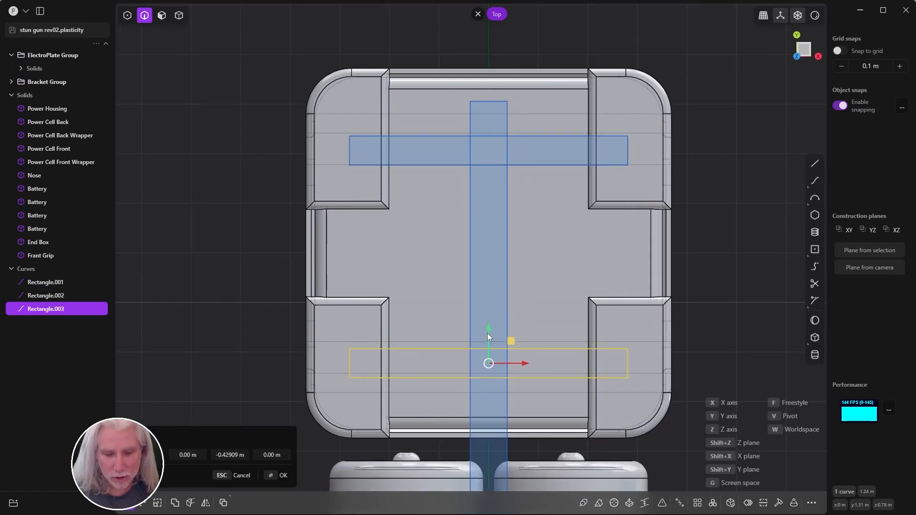
click(487, 334)
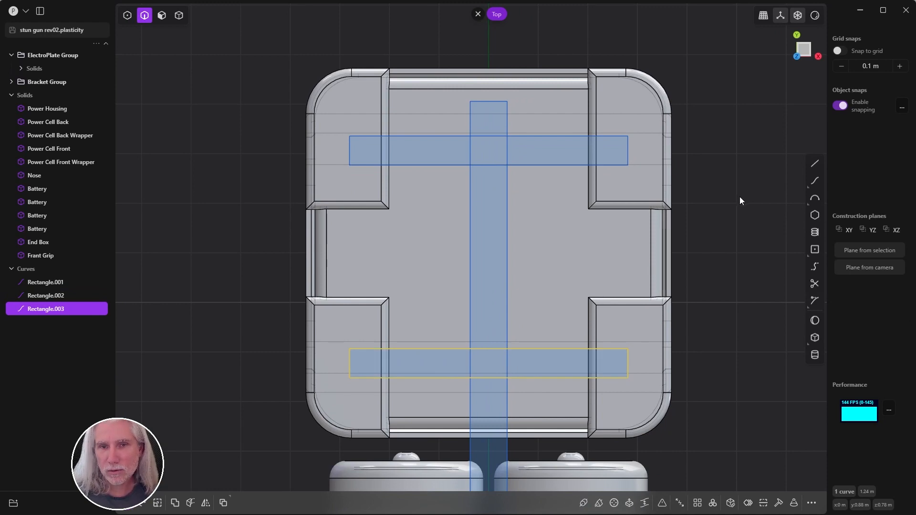
key(Escape)
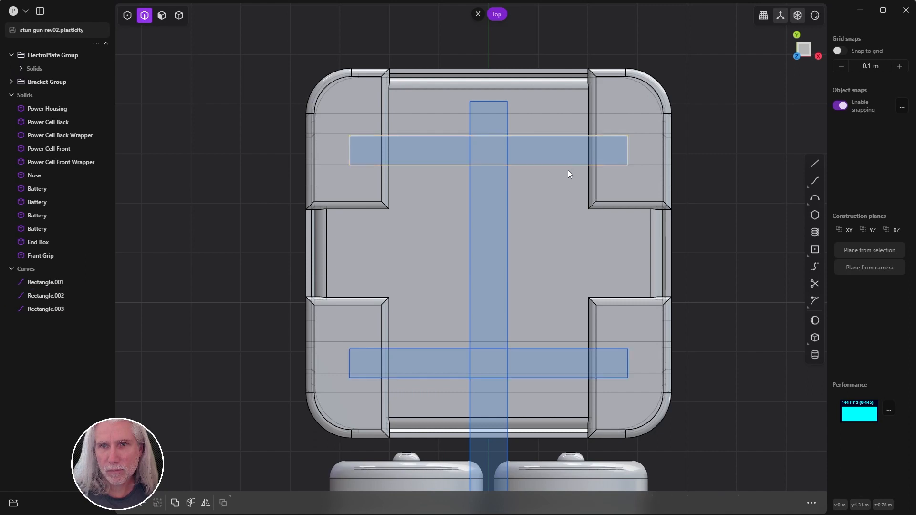
Step: Thicken both crossbars slightly by moving their rear corner points together a few millimetres along the Y axis
click(546, 354)
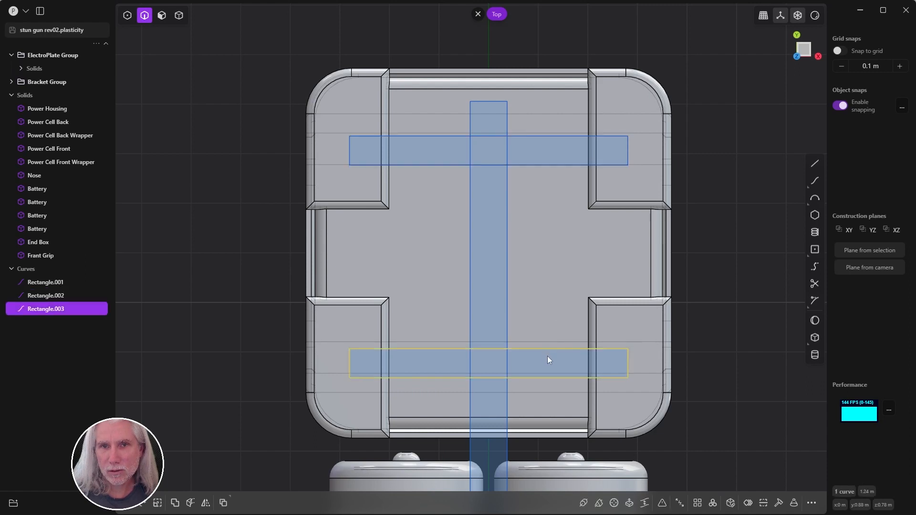
key(1)
drag(343, 335, 639, 359)
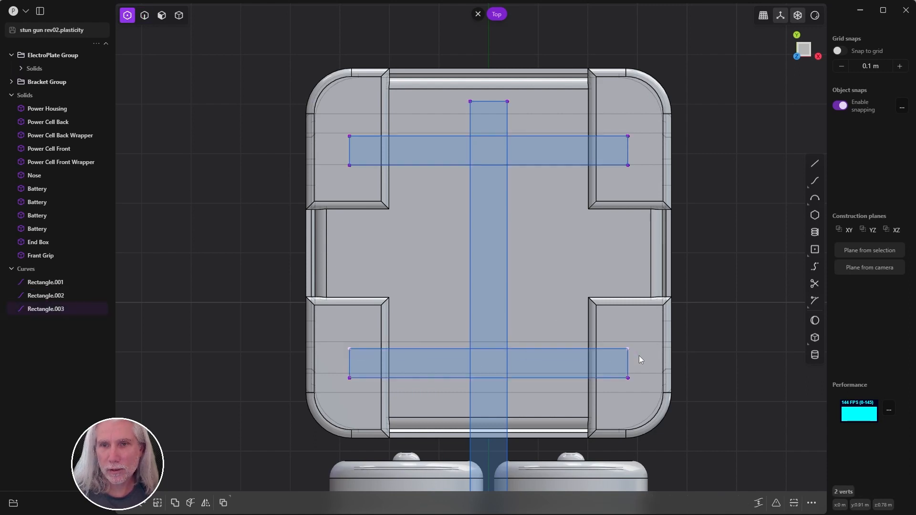
shift+drag(339, 136, 640, 152)
key(g)
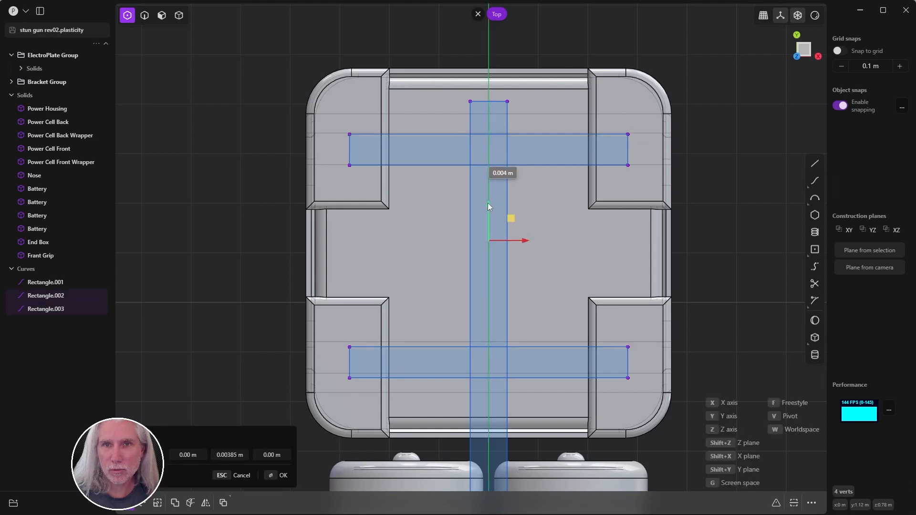
right_click(489, 205)
click(735, 71)
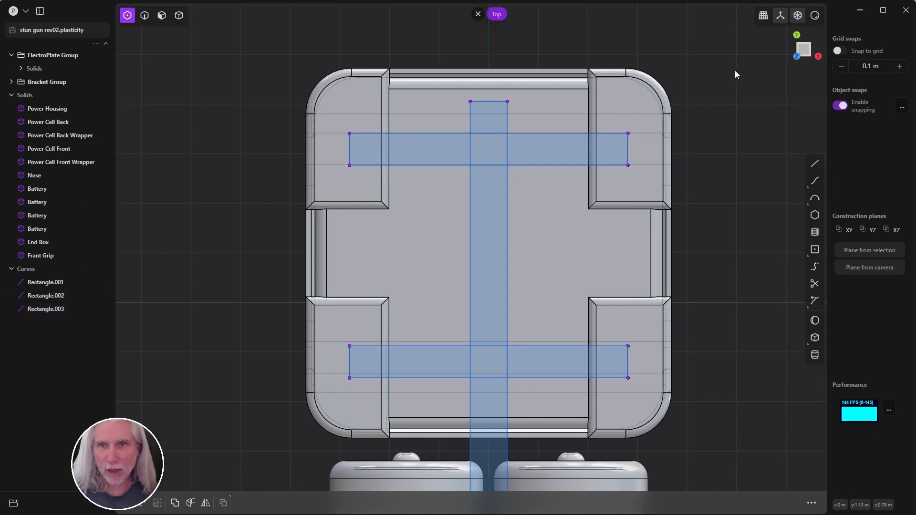
Step: Nudge the front crossbar rectangle about -0.002 m along the Y axis
key(2)
click(536, 379)
key(g)
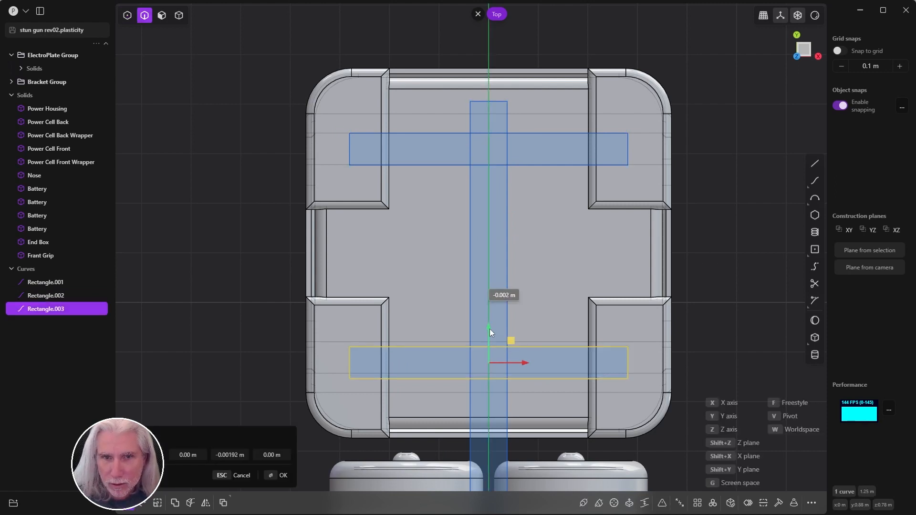
drag(489, 328, 489, 331)
right_click(532, 320)
click(660, 257)
Step: Isolate the three rectangle curves and dismiss the temporary construction plane
middle_drag(444, 405, 480, 338)
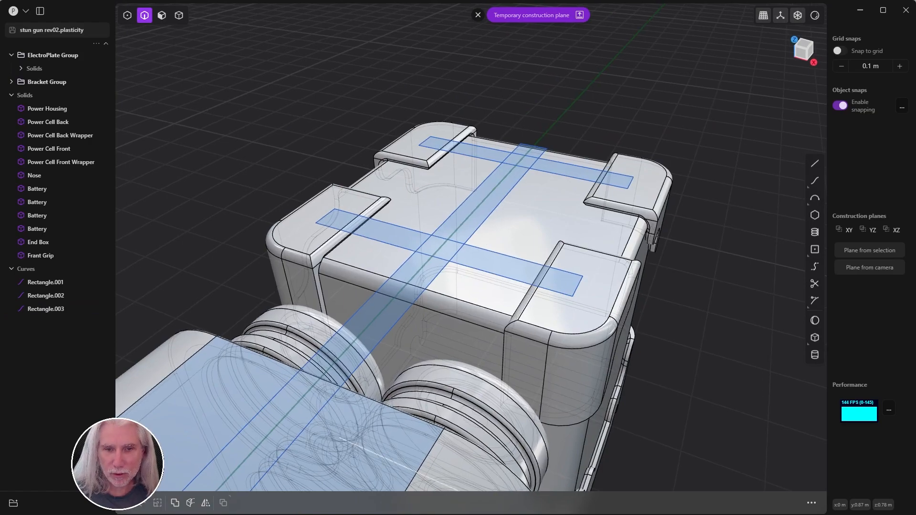
click(328, 514)
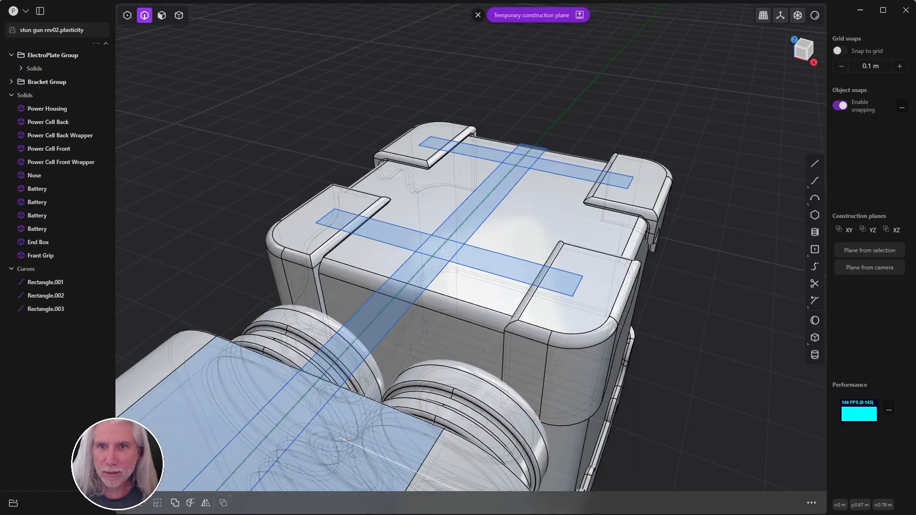
middle_drag(484, 238, 479, 203)
click(50, 309)
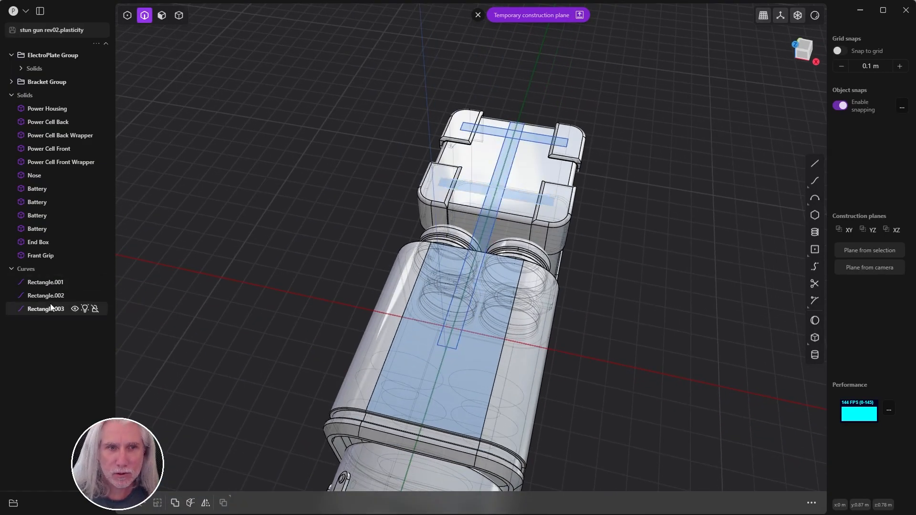
shift+click(48, 282)
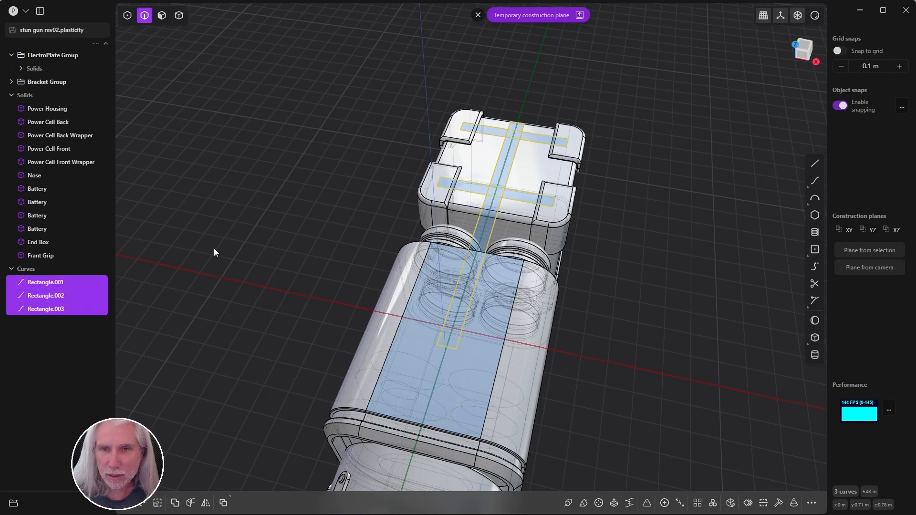
key(/)
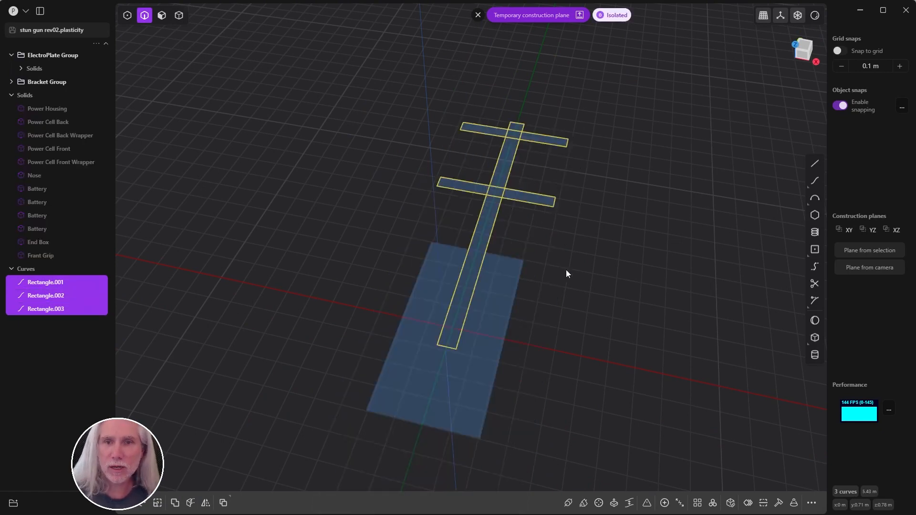
middle_drag(566, 270, 551, 303)
click(552, 307)
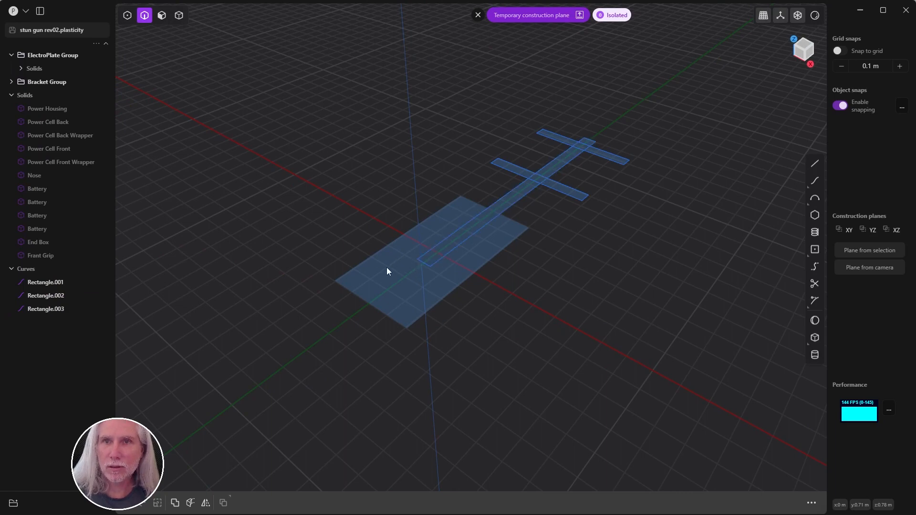
click(478, 16)
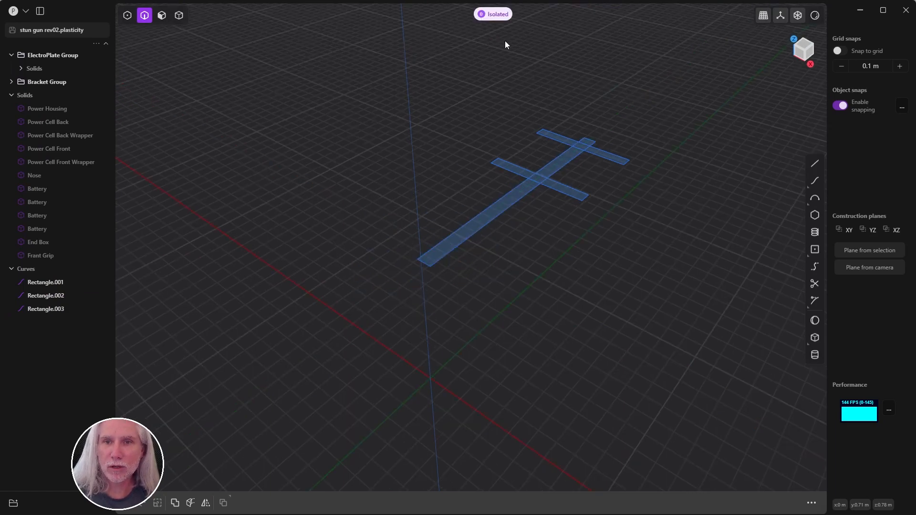
Step: Trim away the overlapping segments where the two crossbars meet the long strip, leaving a single continuous outline
middle_drag(505, 41, 642, 274)
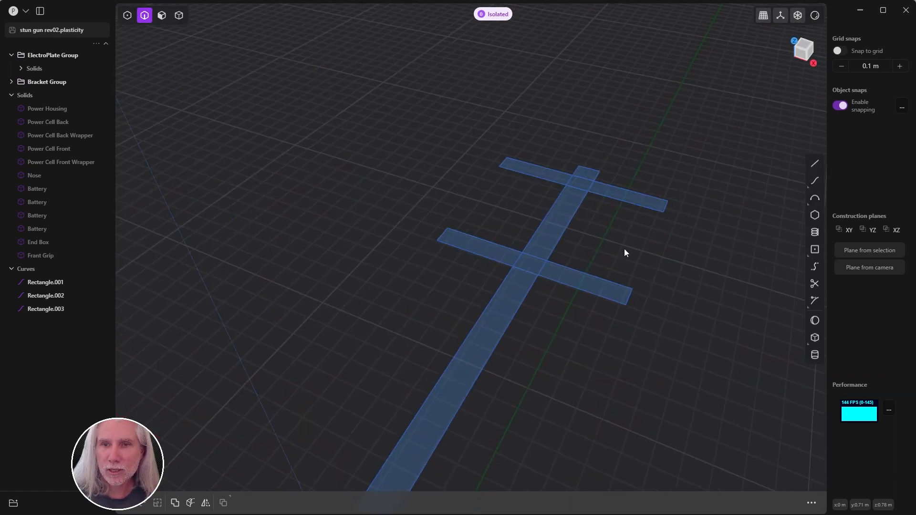
key(t)
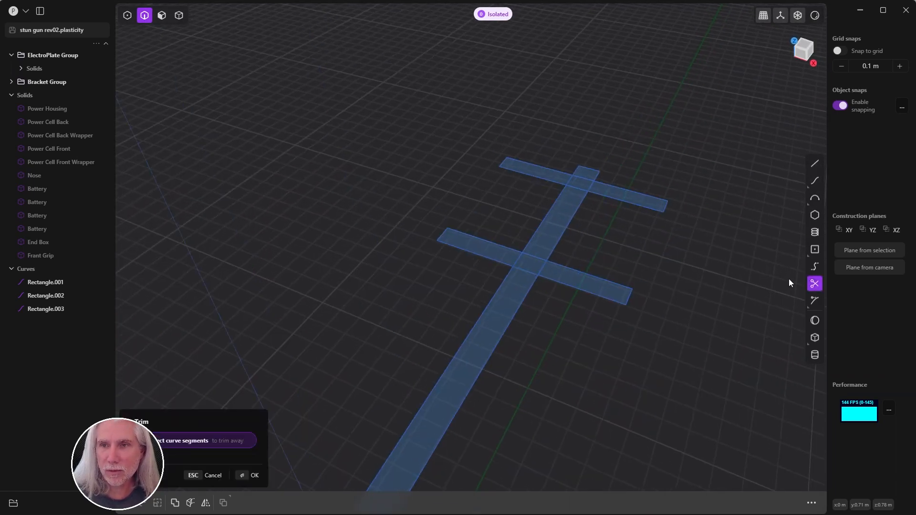
click(521, 262)
click(542, 266)
click(578, 186)
click(572, 180)
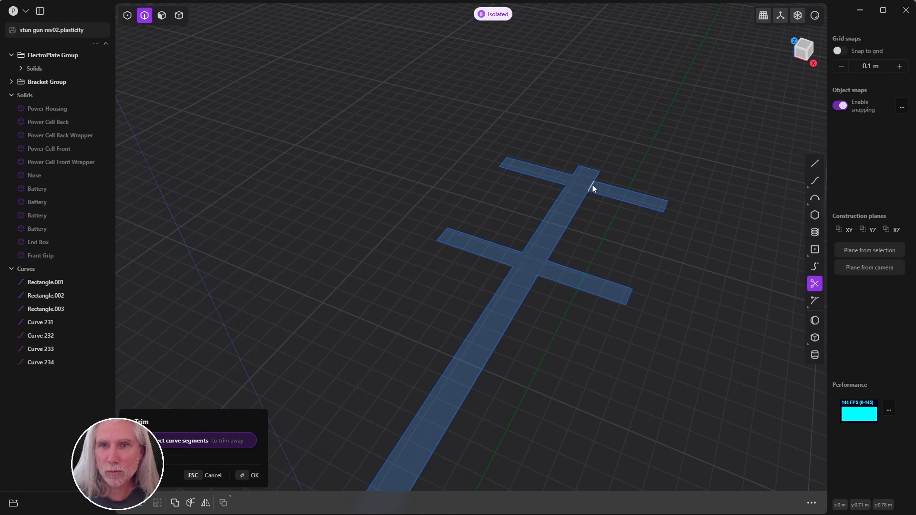
click(594, 188)
middle_drag(628, 262, 647, 169)
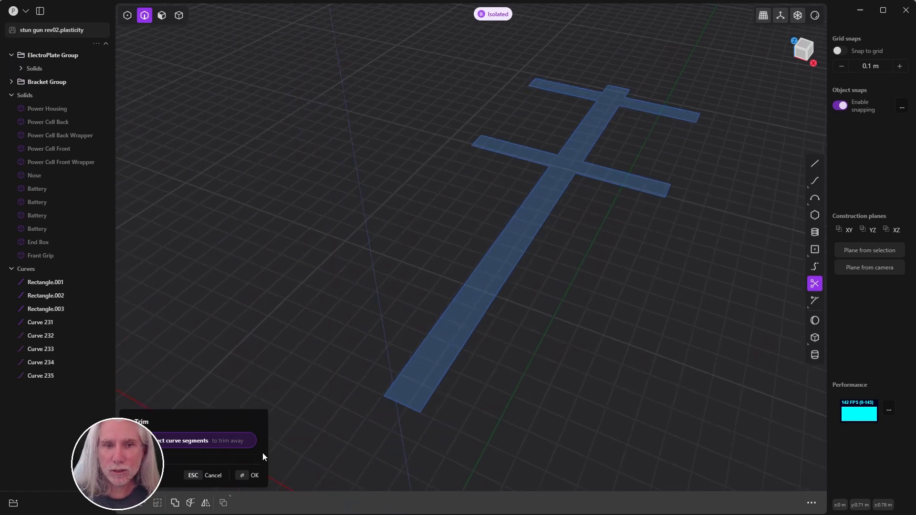
click(251, 474)
Step: Join all the trimmed outline curves into one single closed curve
click(31, 376)
shift+click(50, 283)
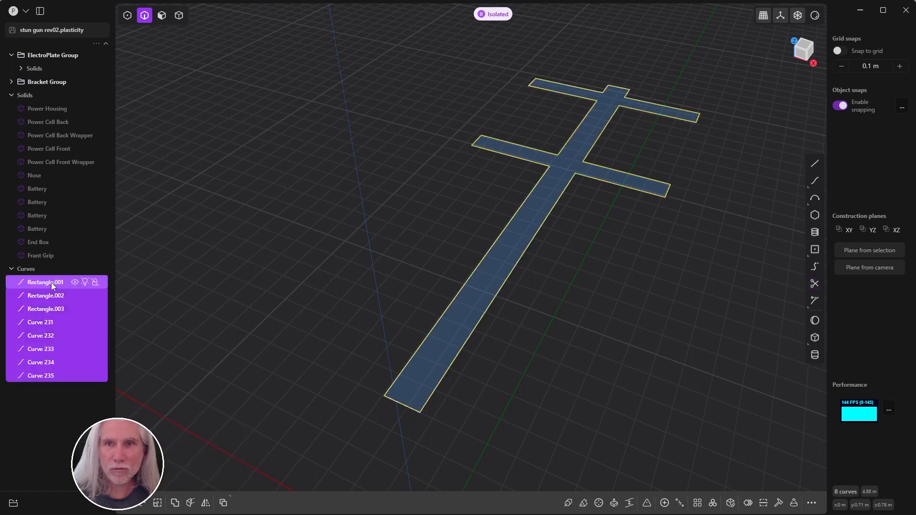
key(j)
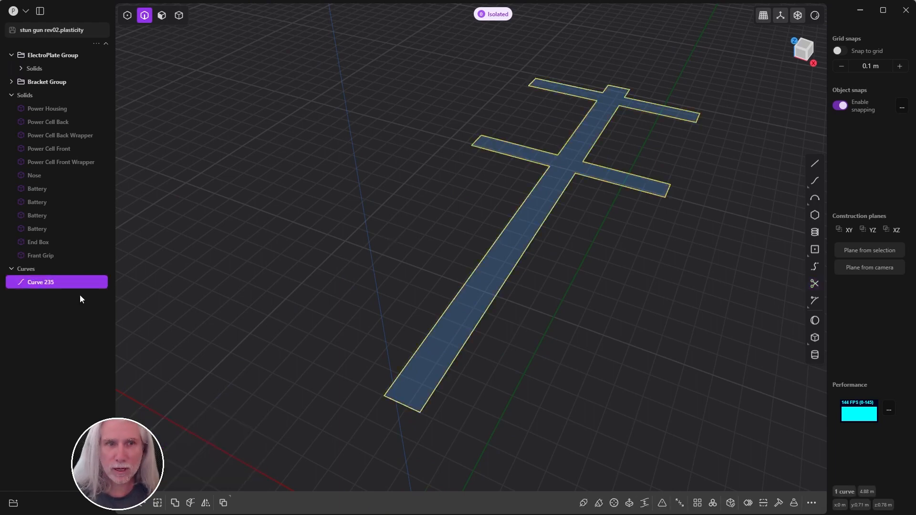
shift+middle_drag(410, 229, 354, 299)
Step: Fillet all corner points of the joined crossbar outline with a radius of about 0.023 m
key(1)
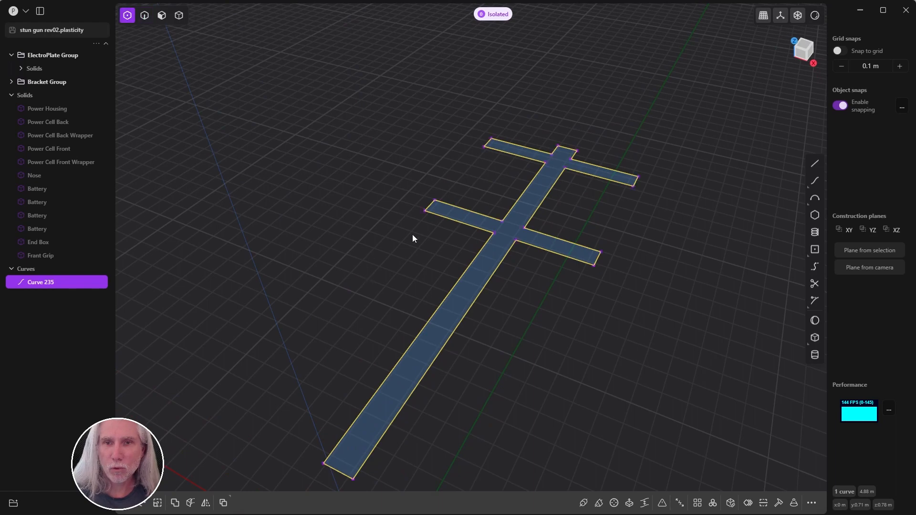
middle_drag(412, 234, 596, 168)
drag(321, 418, 708, 98)
scroll(708, 113, up, 5)
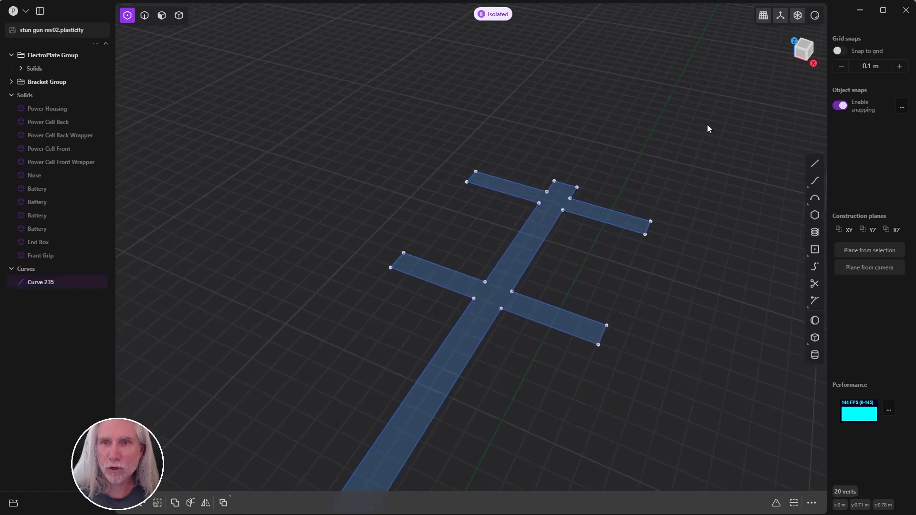
right_click(664, 131)
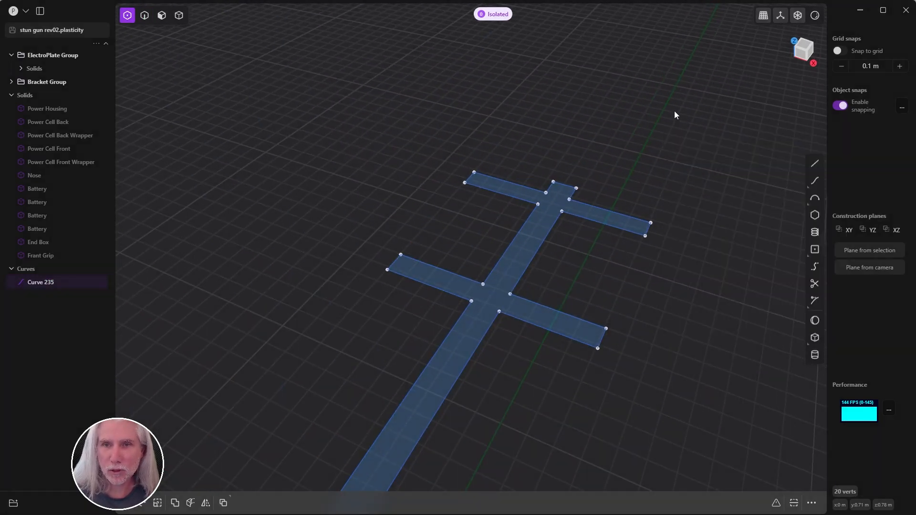
key(b)
scroll(667, 113, down, 3)
shift+middle_drag(576, 190, 545, 104)
scroll(488, 202, up, 3)
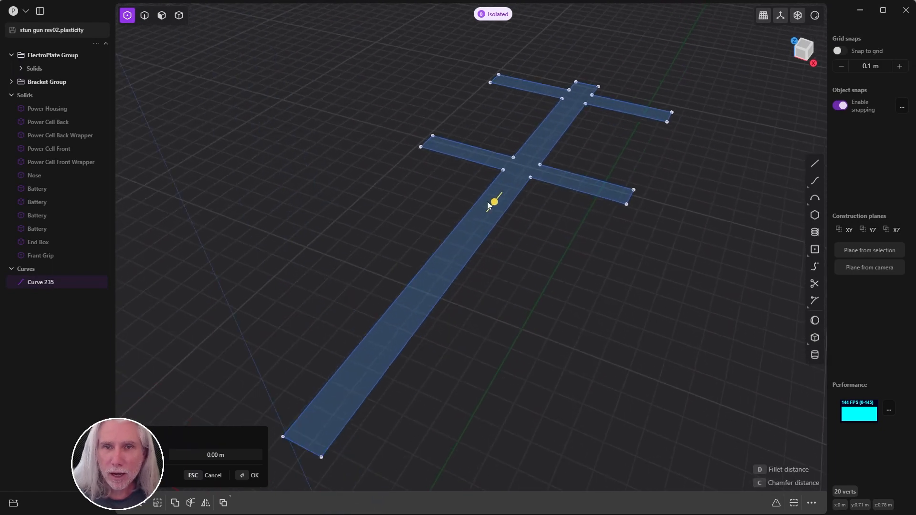
scroll(499, 204, up, 2)
drag(510, 204, 510, 205)
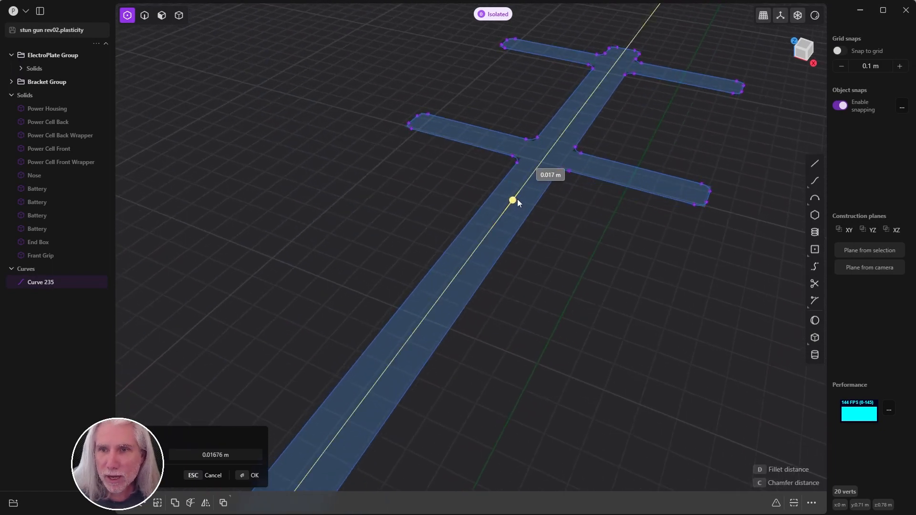
mouse_move(518, 200)
middle_down()
mouse_move(555, 235)
mouse_move(529, 200)
middle_up()
drag(529, 199, 528, 198)
scroll(503, 216, down, 3)
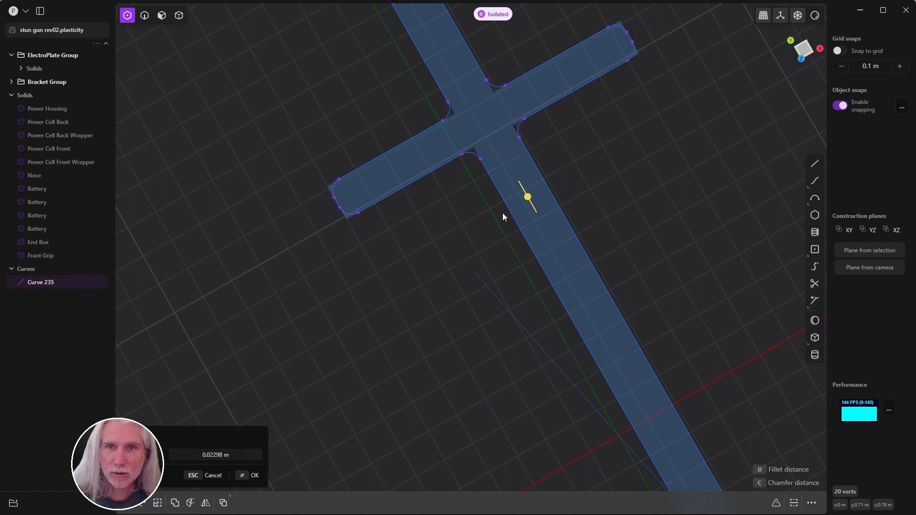
click(248, 476)
Step: Extrude the rounded outline's region upward about 0.0486 m as a solid
middle_drag(293, 441, 398, 326)
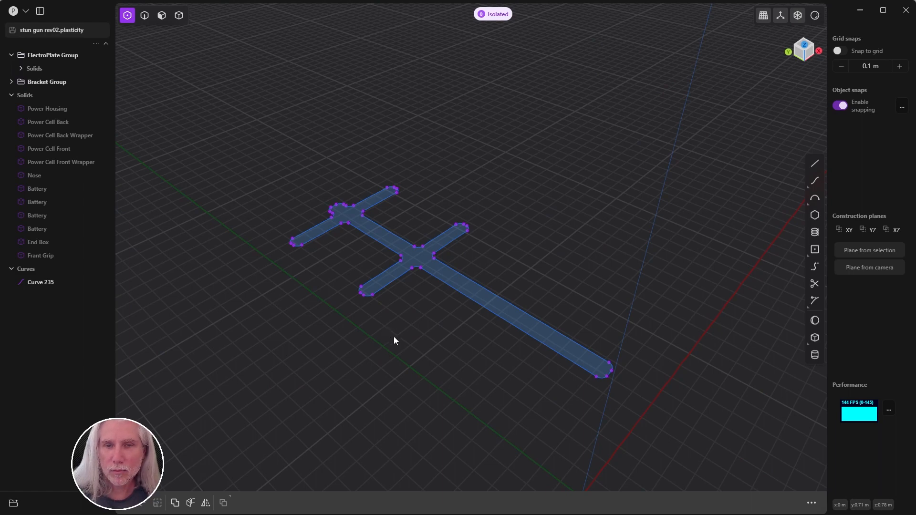
key(3)
key(e)
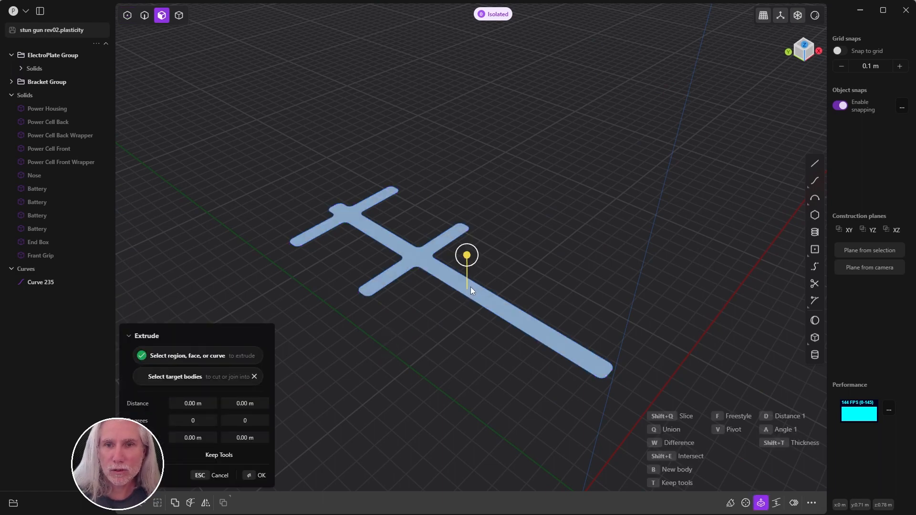
click(469, 246)
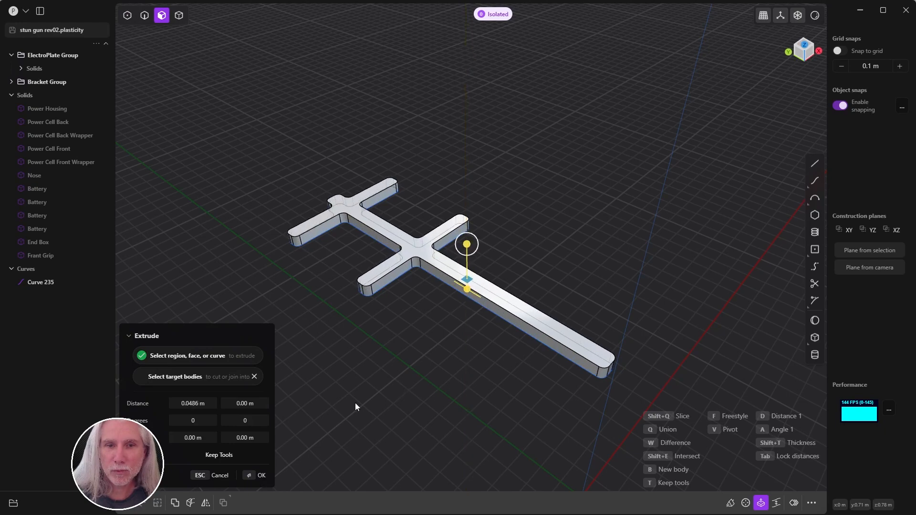
click(254, 480)
right_drag(321, 434, 371, 230)
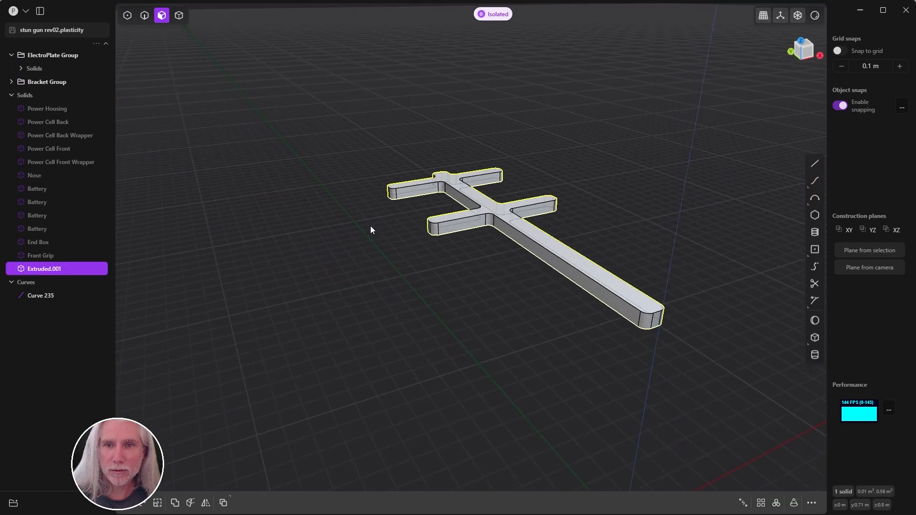
Step: Leave isolation so the whole stun gun shows, and delete the leftover outline curve beneath the extruded rail
key(slash)
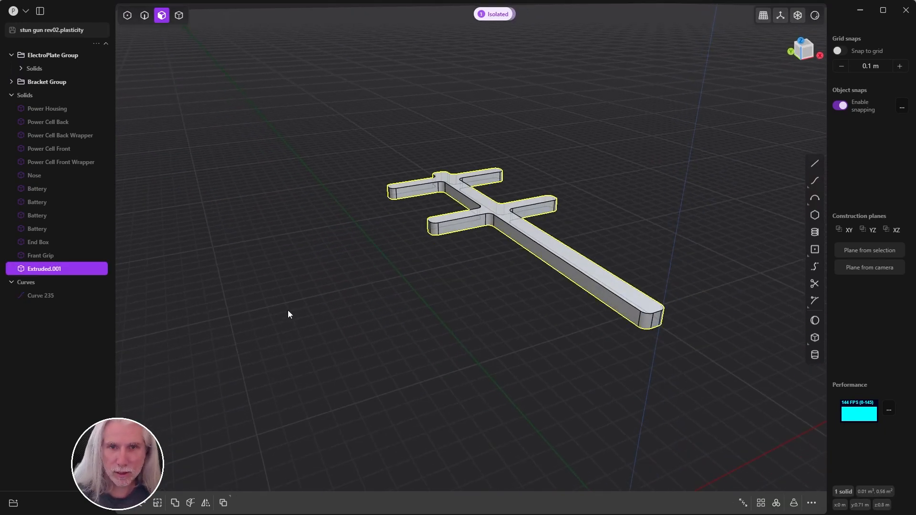
click(262, 313)
key(slash)
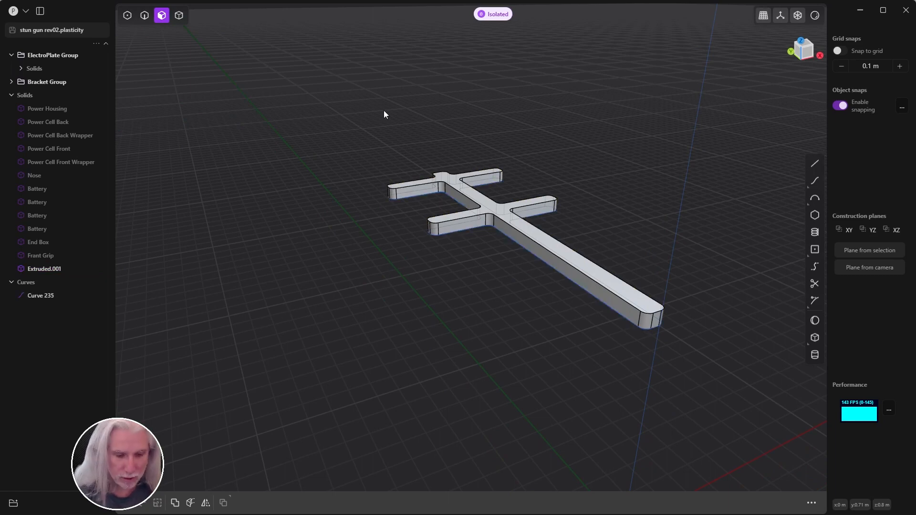
key(slash)
middle_drag(385, 115, 599, 256)
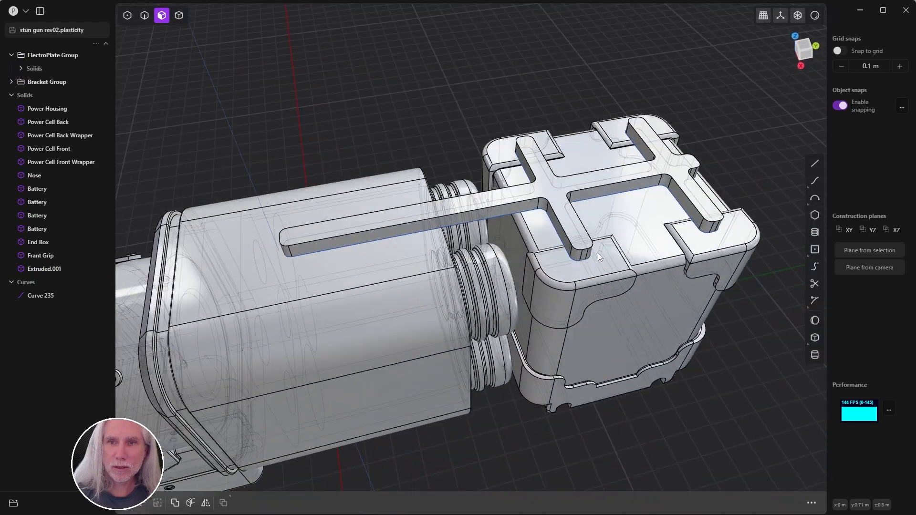
click(42, 294)
key(Delete)
Step: Rename the extruded rail solid, starting the new name with "S"
click(46, 269)
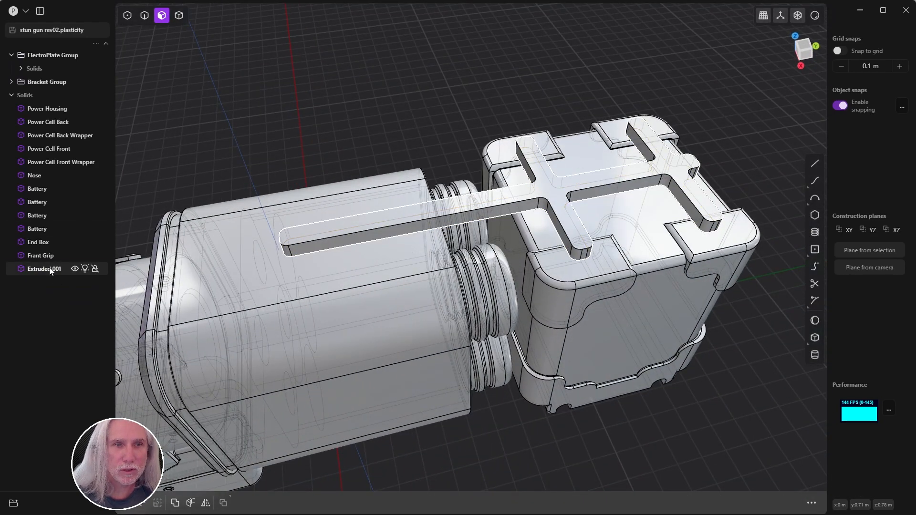
text(S)
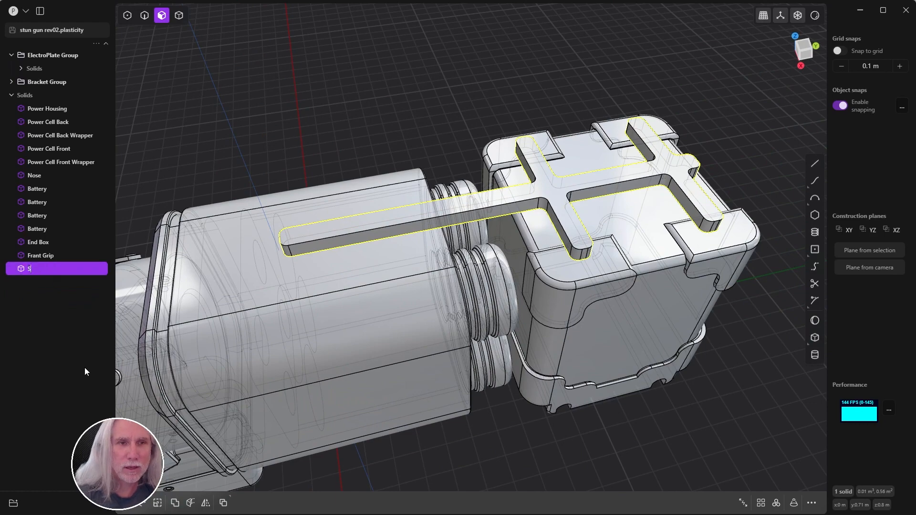
Step: Name the cross-shaped solid Sight Base and fillet its upper edges by about 0.0078 m
text(ight Base)
key(Return)
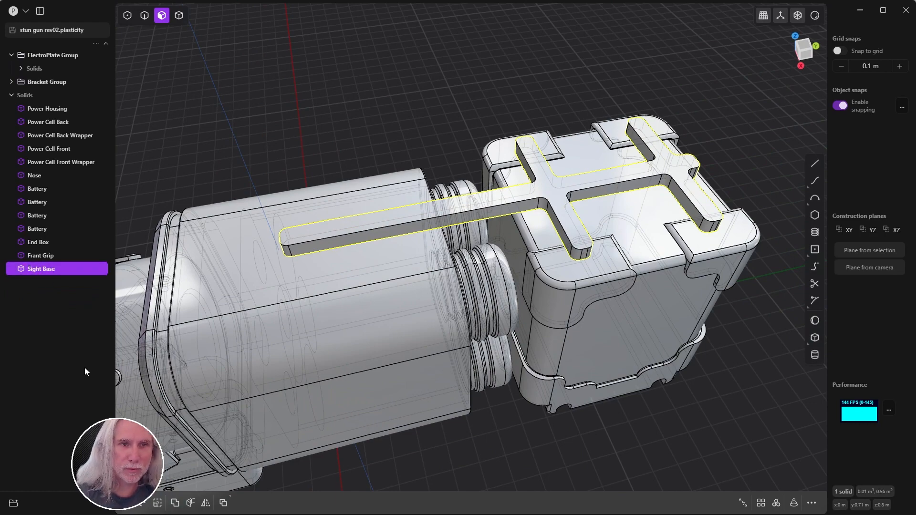
middle_drag(578, 241, 611, 224)
key(f)
scroll(608, 225, up, 6)
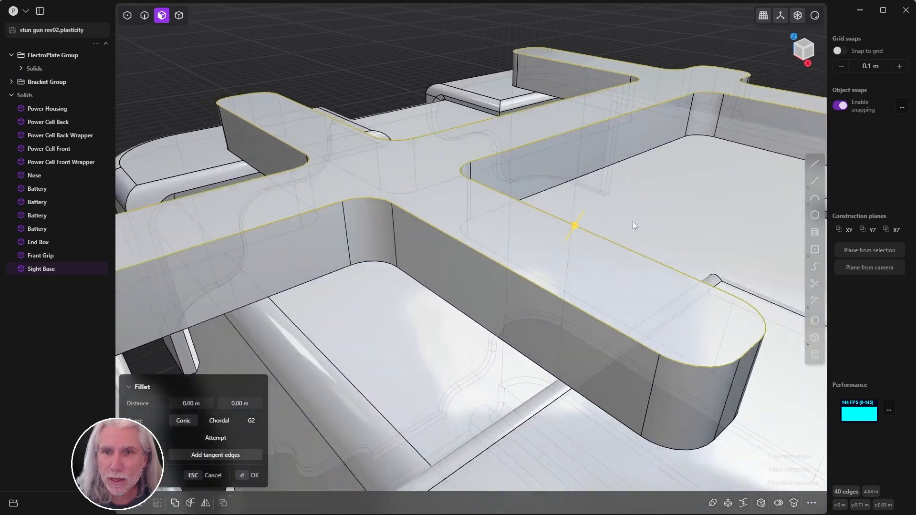
drag(576, 222, 589, 220)
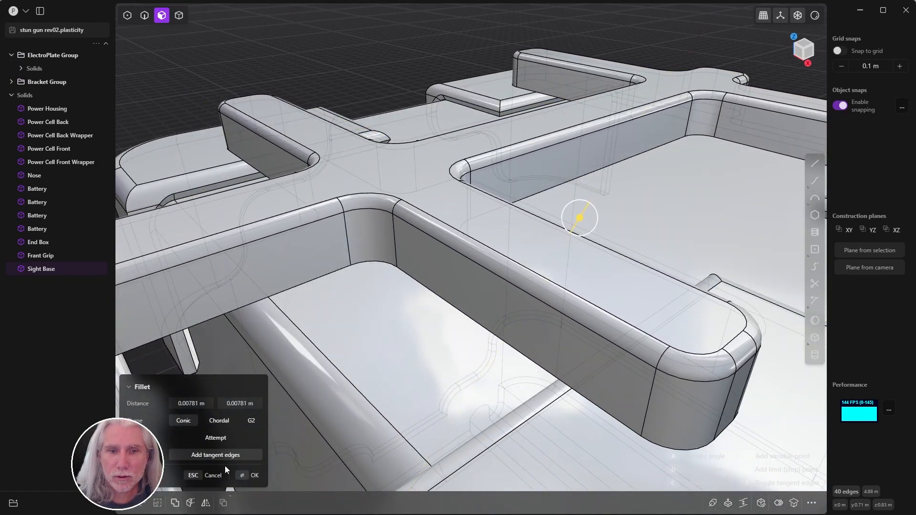
click(253, 473)
scroll(511, 311, down, 2)
Step: Offset the underside face of the Sight Base inward by about 0.0067 m to leave clearance above the housing
middle_drag(512, 311, 479, 278)
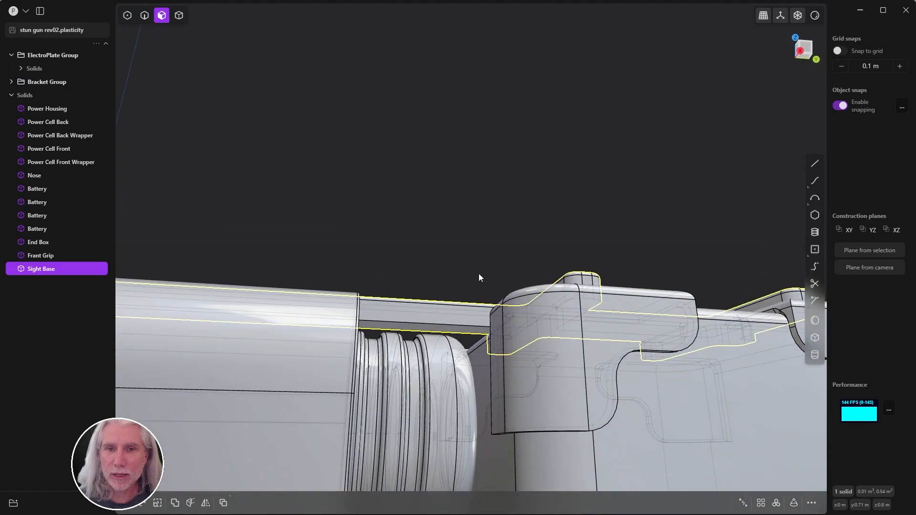
click(446, 327)
key(o)
drag(445, 361, 445, 354)
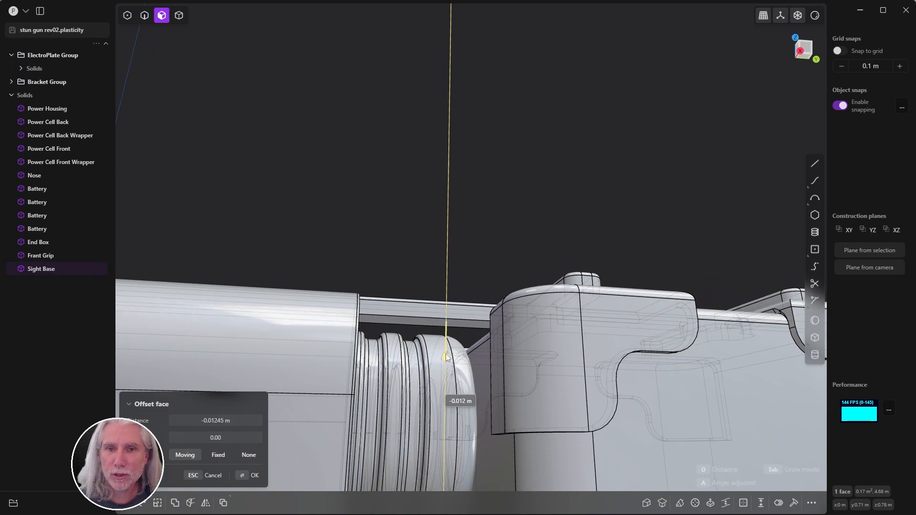
middle_drag(446, 358, 484, 312)
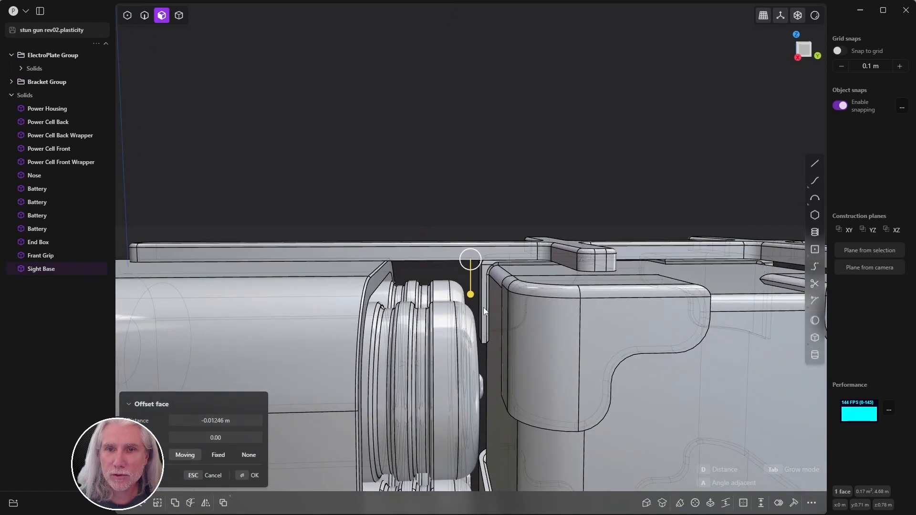
key(KP_3)
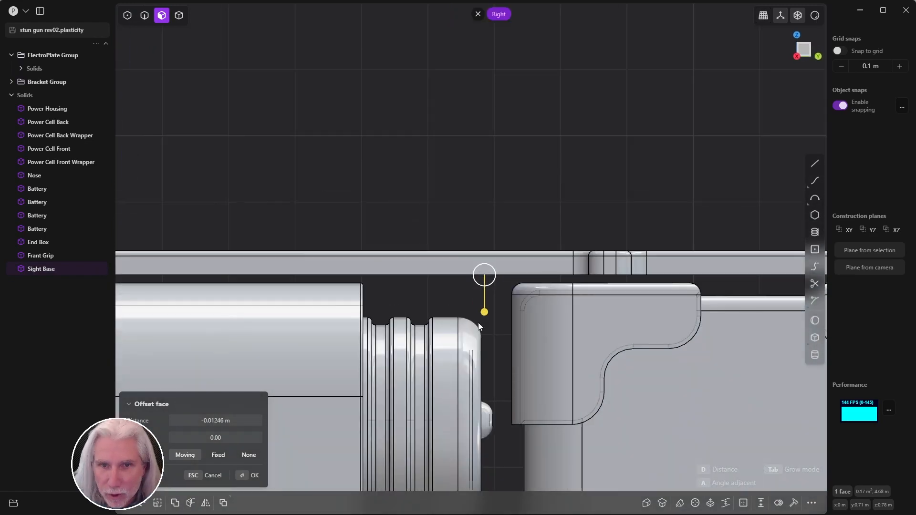
drag(484, 313, 485, 317)
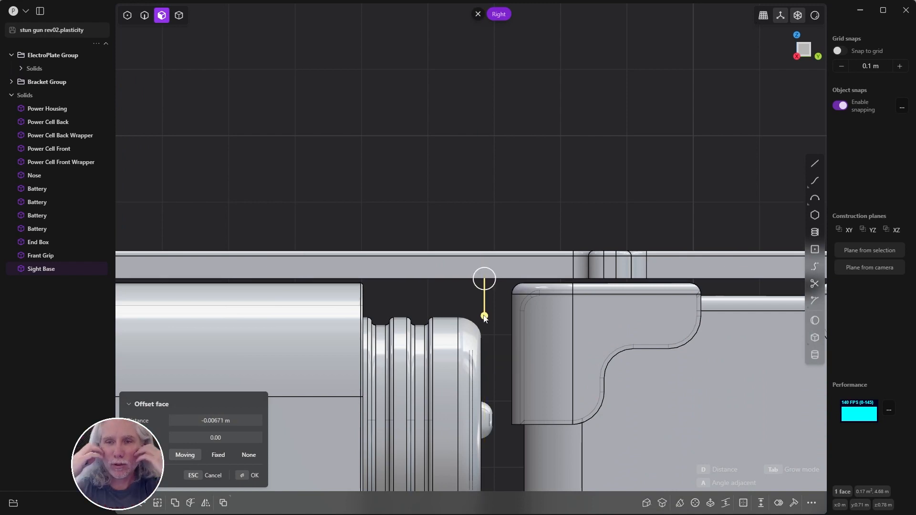
drag(485, 316, 482, 320)
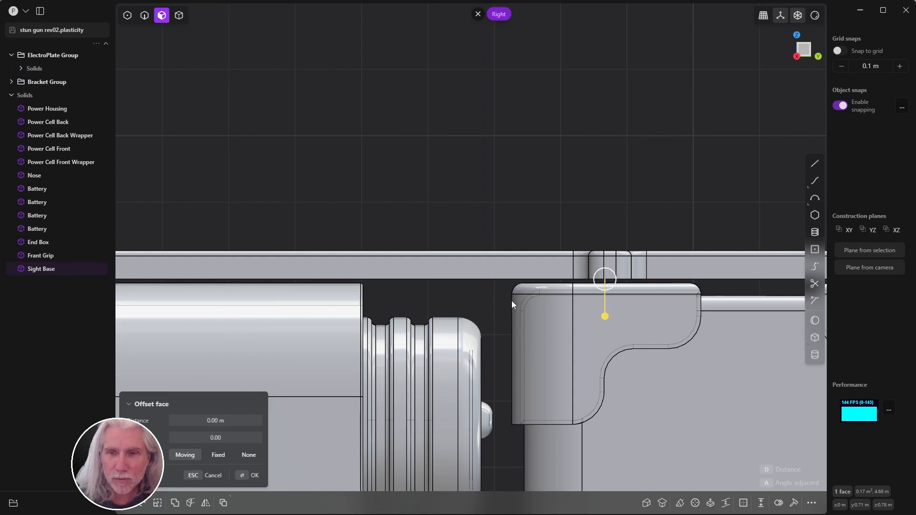
middle_drag(511, 300, 563, 294)
key(b)
scroll(564, 289, up, 3)
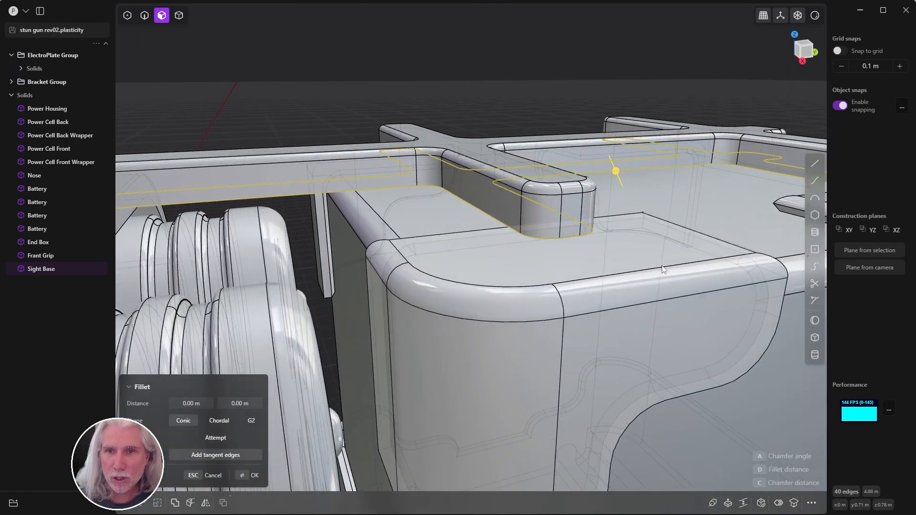
key(Escape)
Step: Fillet the lower edges of the Sight Base all the way around
click(572, 188)
middle_drag(551, 225, 565, 239)
key(b)
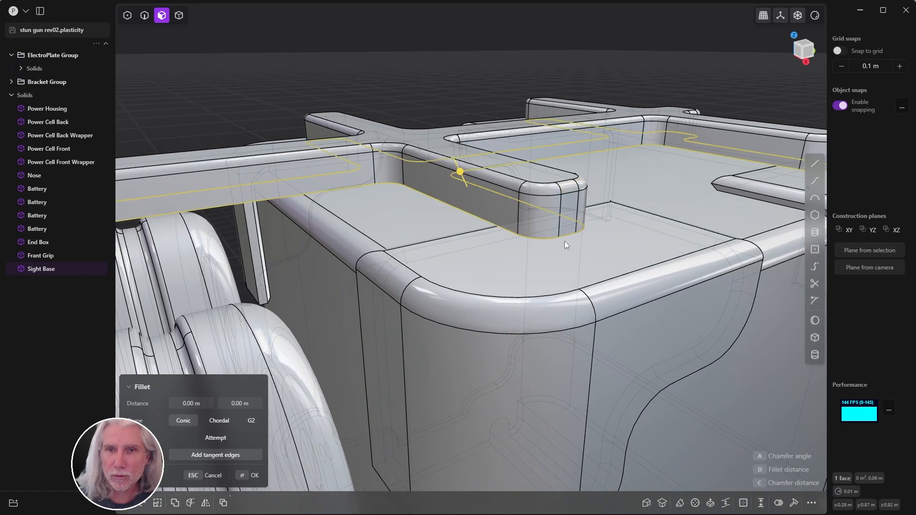
drag(461, 171, 499, 163)
middle_drag(536, 232, 272, 415)
click(242, 476)
scroll(411, 309, down, 6)
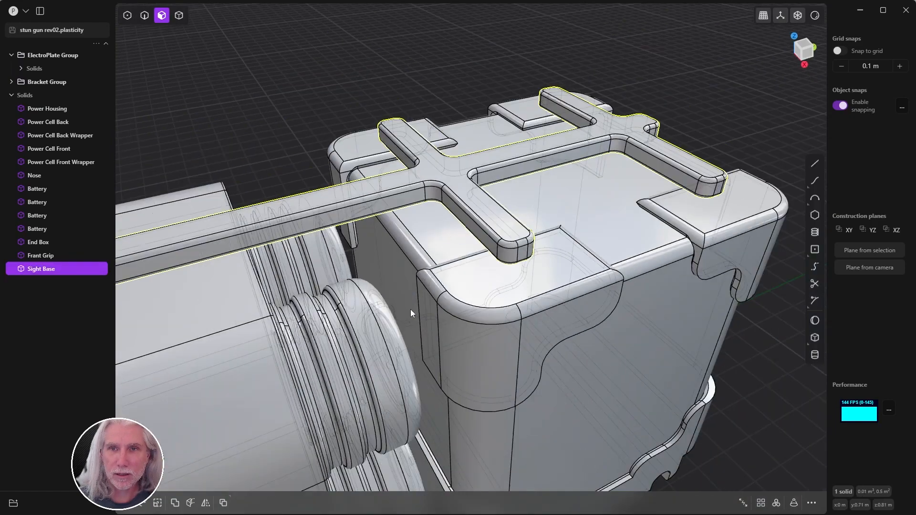
Step: Check the gun reference image in the browser and offset the Sight Base's top face slightly upward to thicken the part
middle_drag(342, 175, 497, 457)
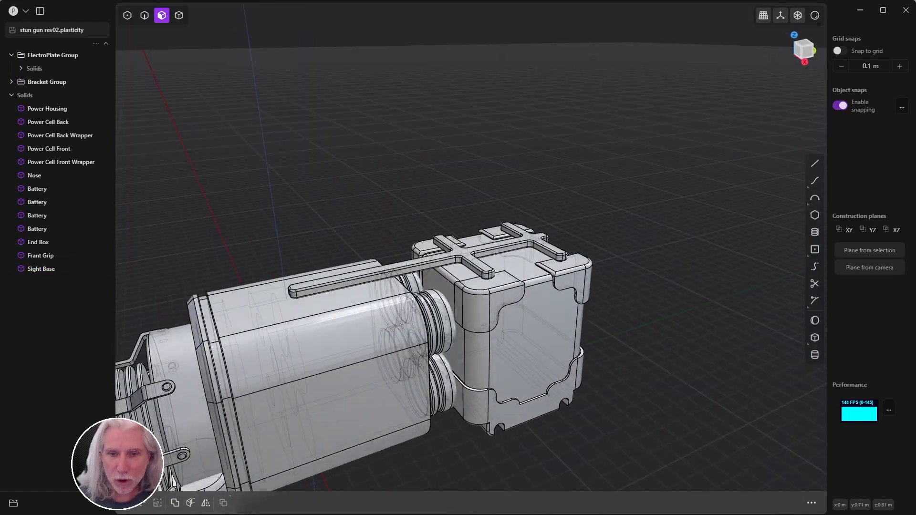
click(329, 514)
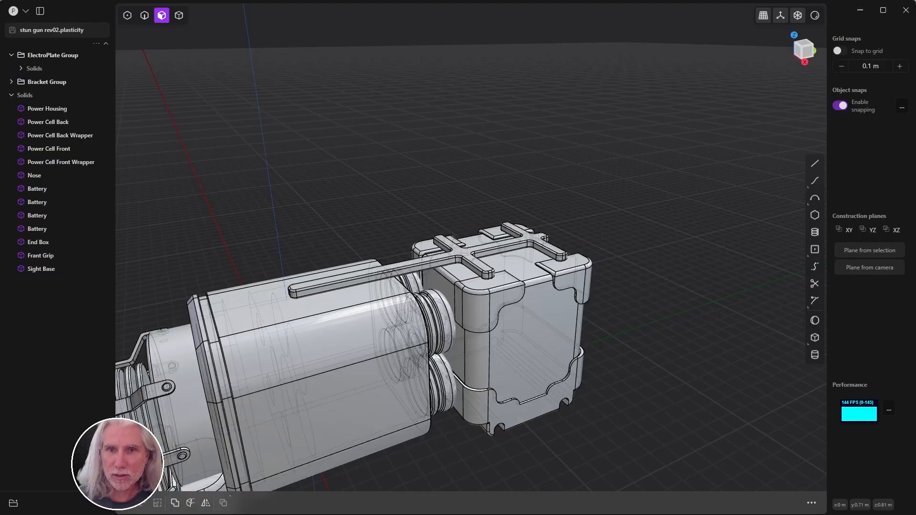
middle_drag(478, 306, 565, 377)
scroll(451, 247, up, 6)
middle_drag(566, 262, 549, 280)
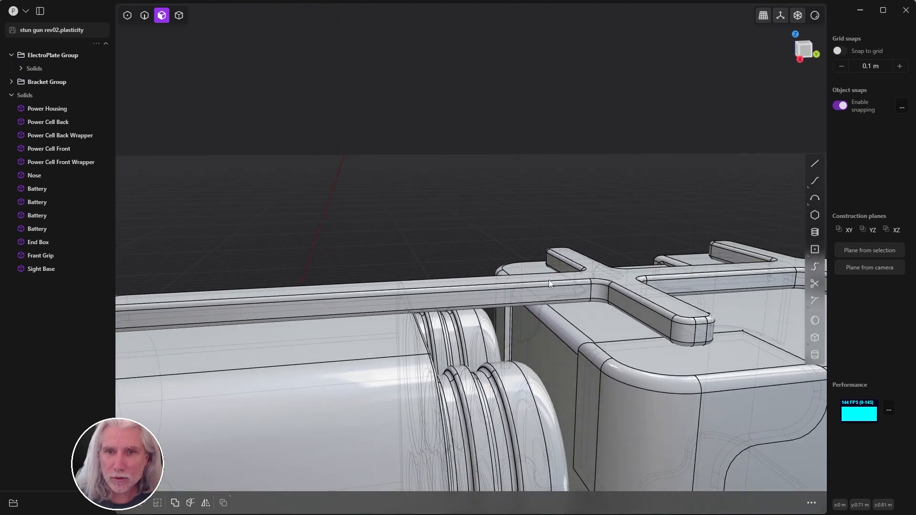
click(552, 278)
drag(555, 241, 557, 235)
click(245, 478)
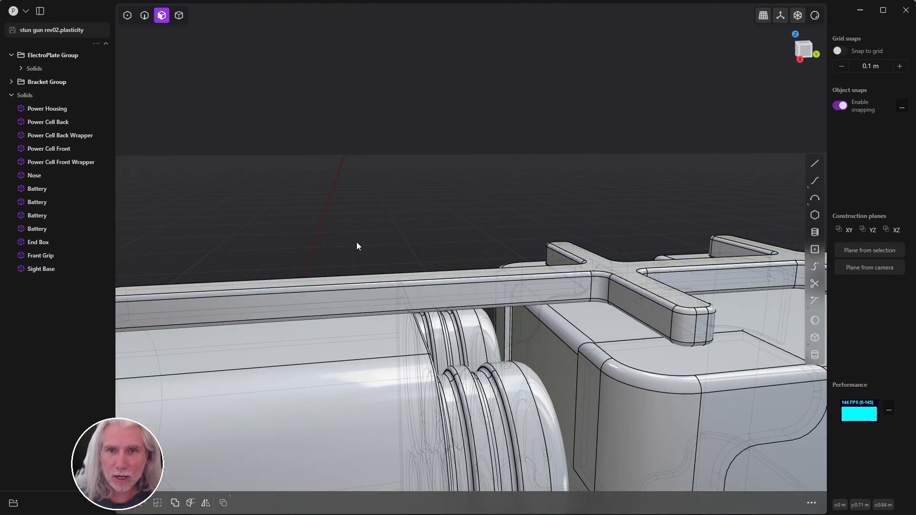
Step: Consult the browser reference image and draw a corner rectangle about 0.17 m by 0.12 m above the housing, beyond the Sight Base bar's free end
scroll(453, 164, down, 5)
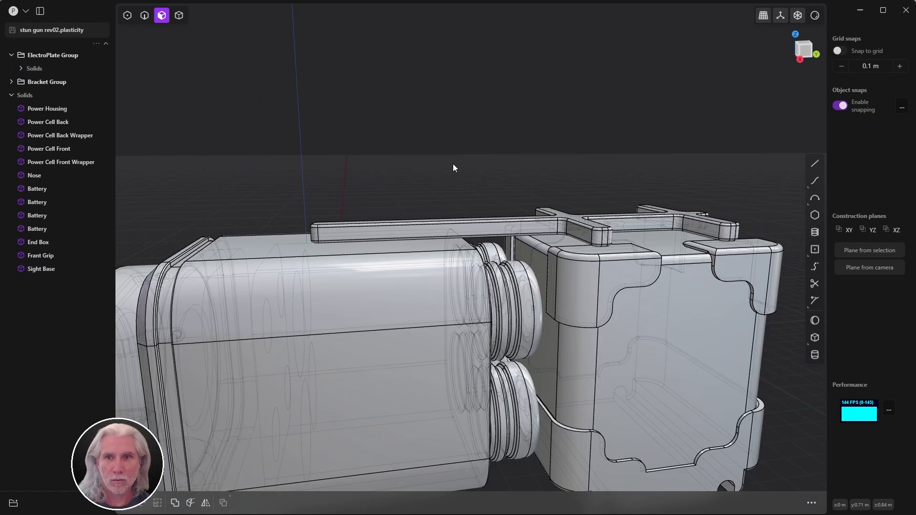
mouse_move(450, 195)
middle_down()
mouse_move(420, 182)
mouse_move(503, 190)
mouse_move(447, 183)
middle_up()
scroll(420, 180, up, 5)
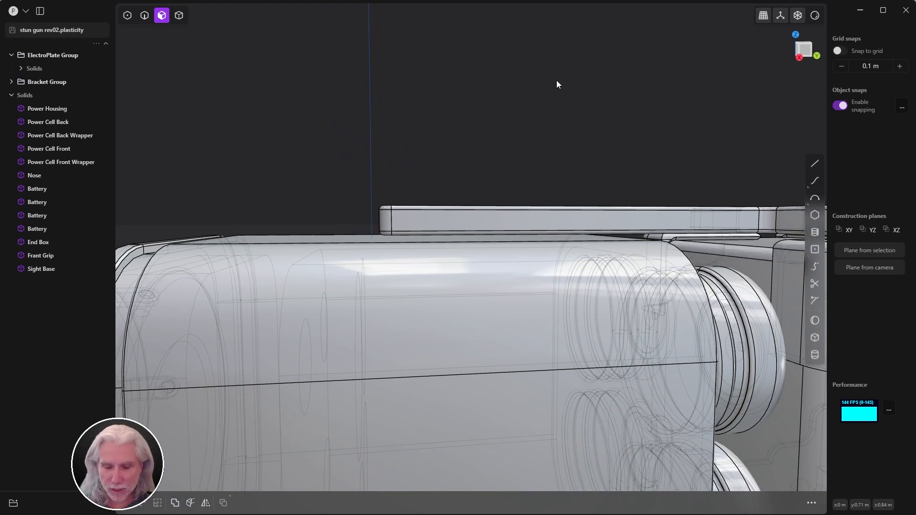
key(KP_3)
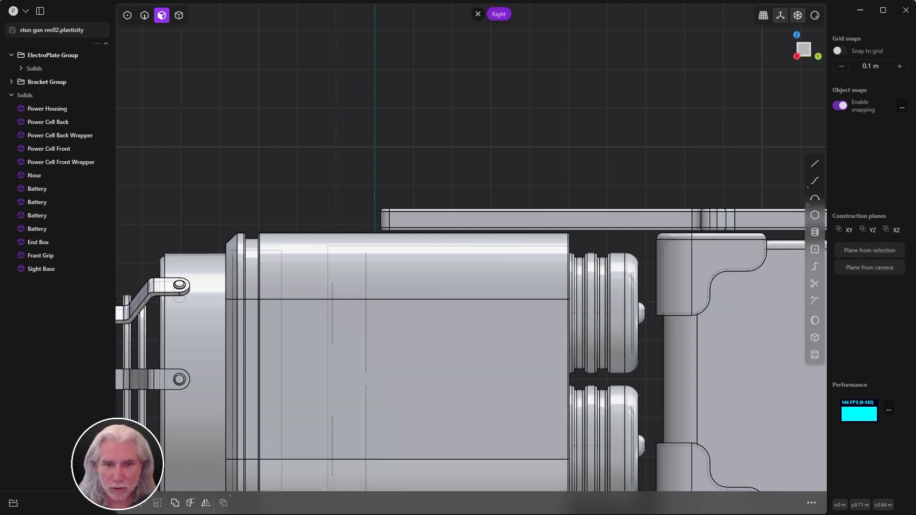
click(328, 514)
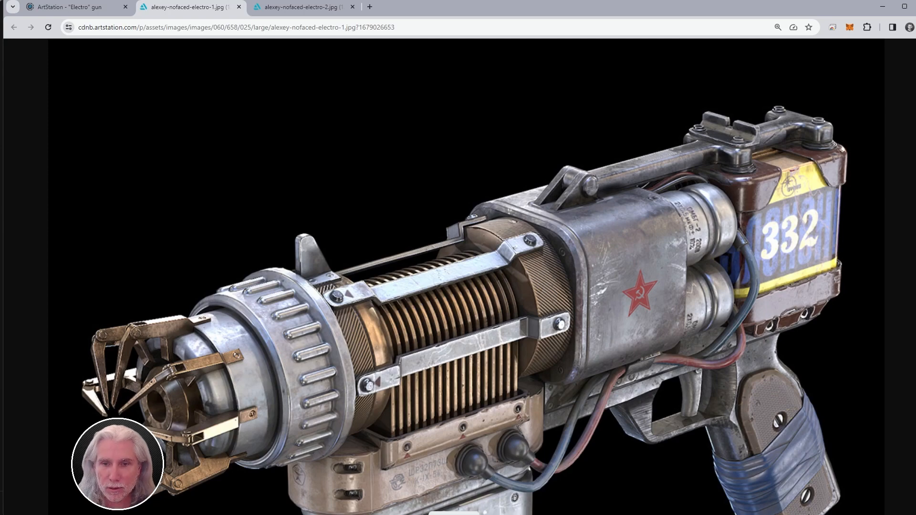
click(525, 514)
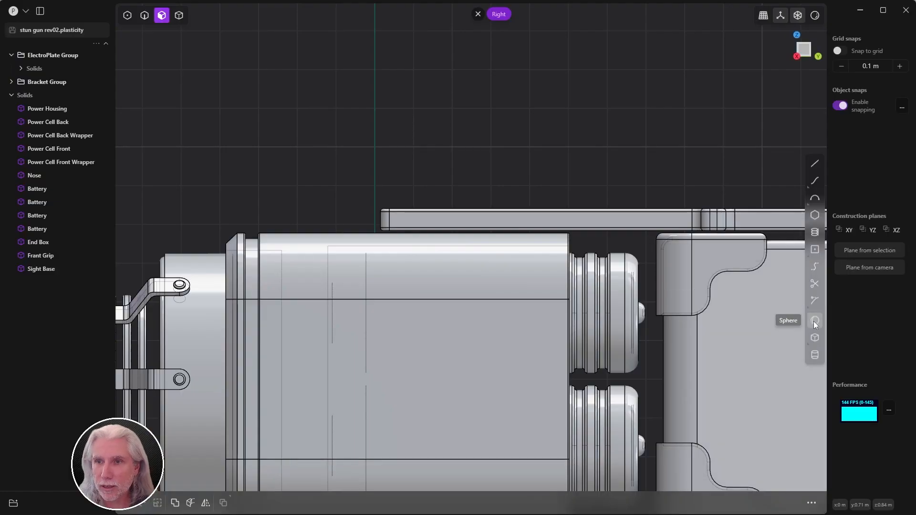
mouse_move(818, 250)
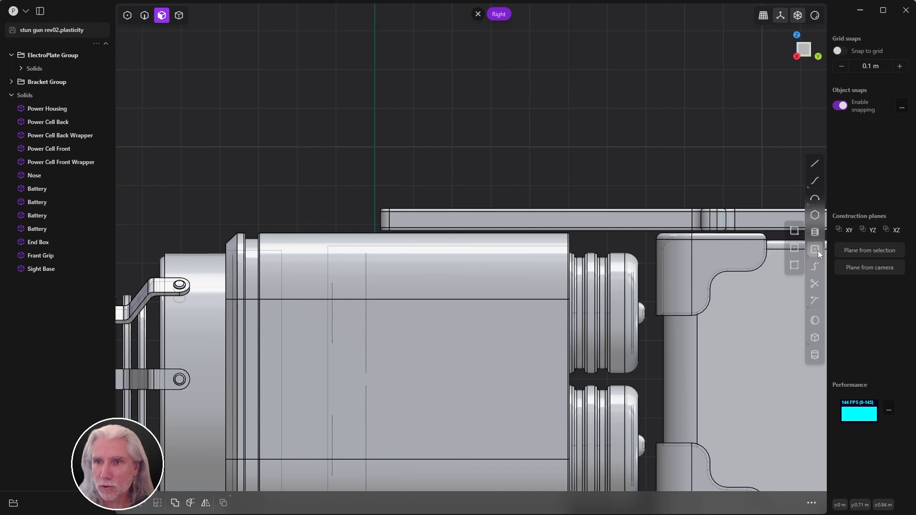
click(794, 231)
click(297, 177)
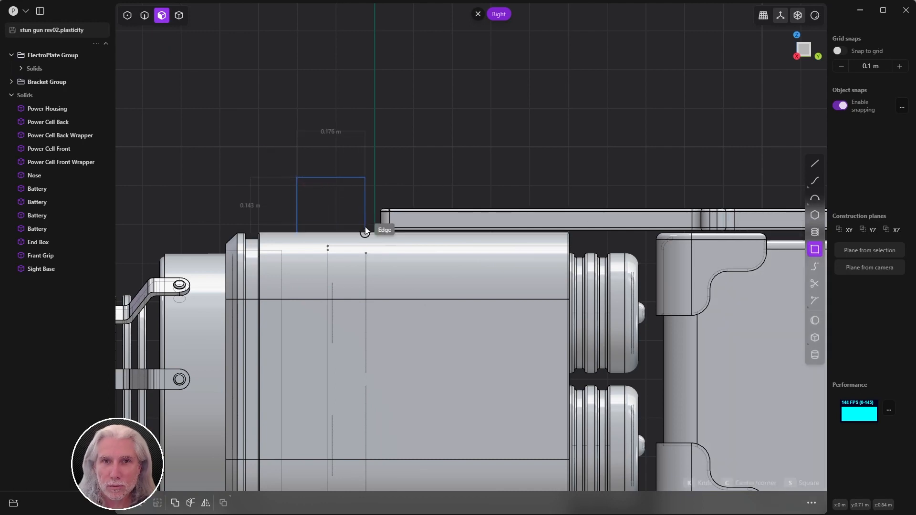
click(363, 224)
right_click(409, 181)
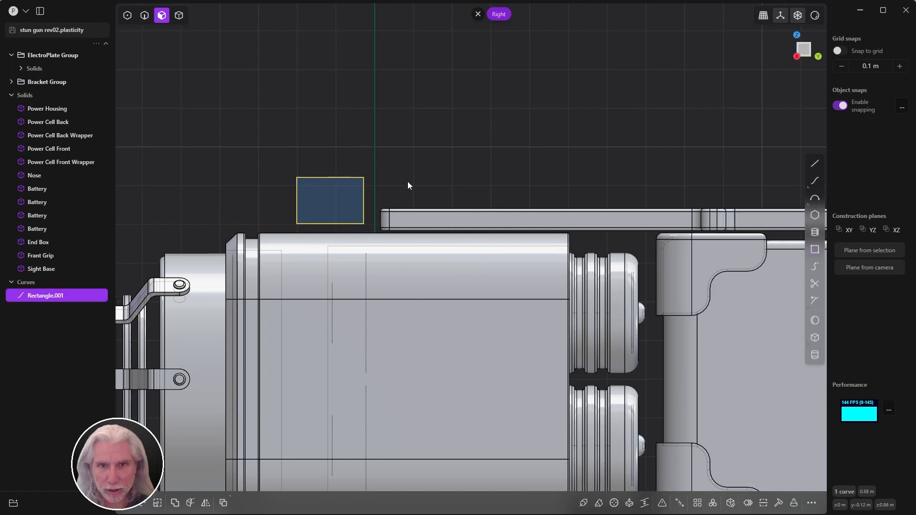
click(411, 158)
Step: Lower the rectangle's upper front corner point along Z by about 0.09 m to make a sloped profile
key(1)
drag(267, 157, 313, 187)
key(g)
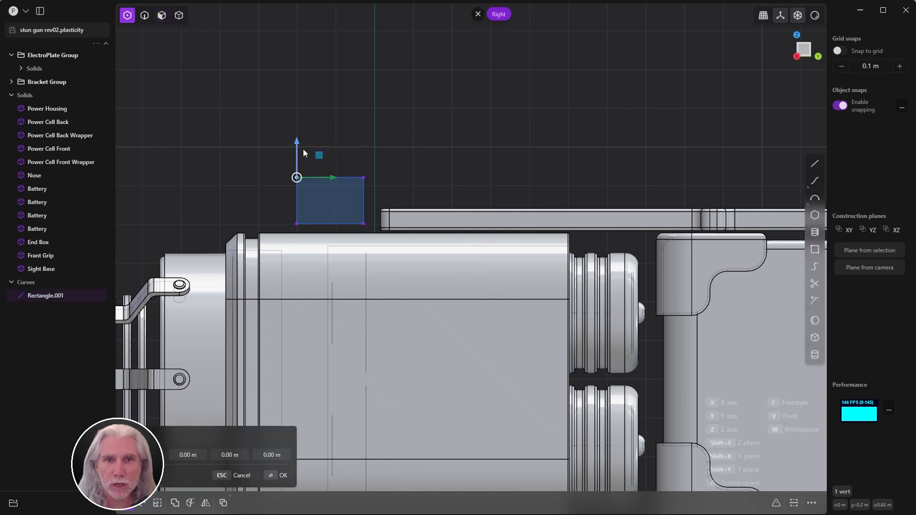
key(z)
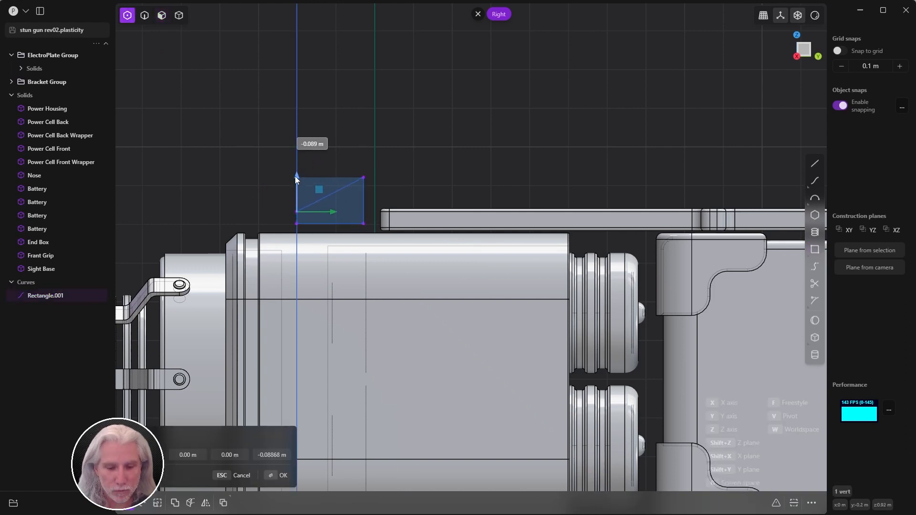
click(302, 176)
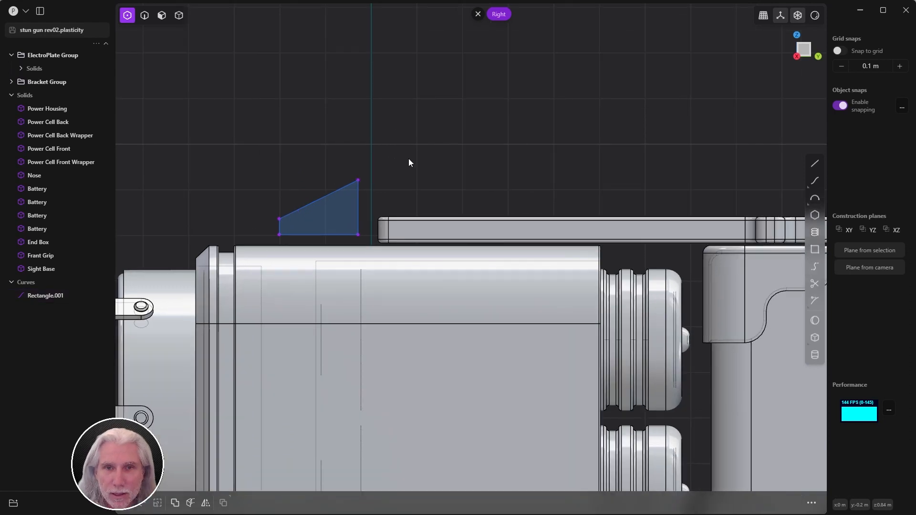
Step: Round the profile's tall upper corner nearest the Sight Base with a large fillet
scroll(409, 158, up, 2)
drag(387, 88, 438, 101)
key(f)
key(Return)
click(469, 91)
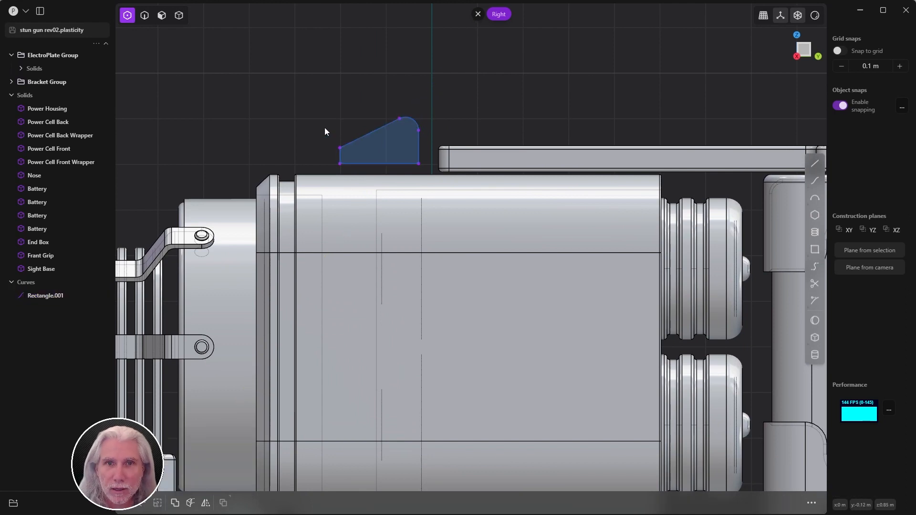
Step: Move the profile's low front corner point slightly further down along Z to steepen the slope
click(346, 146)
drag(340, 113, 340, 119)
key(Return)
click(337, 87)
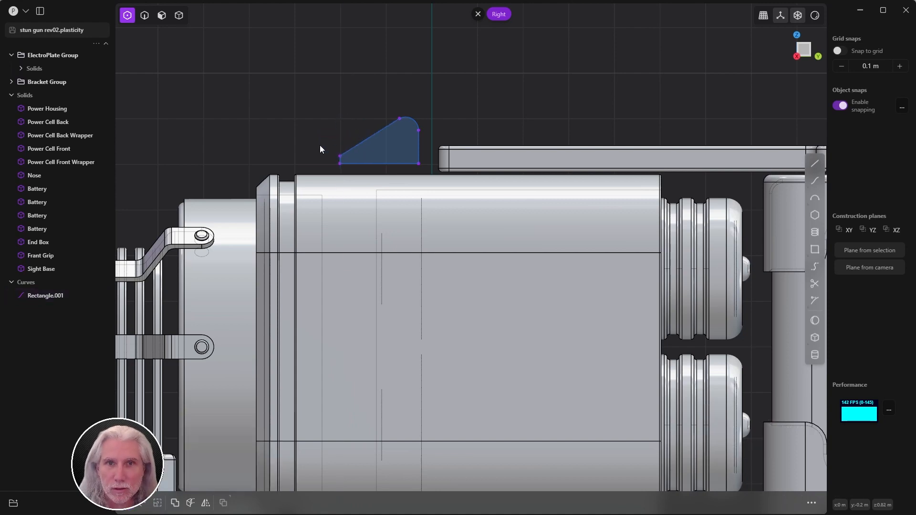
Step: Fillet the profile's three remaining sharp corners by about 0.006 m
drag(320, 149, 422, 168)
scroll(403, 163, up, 6)
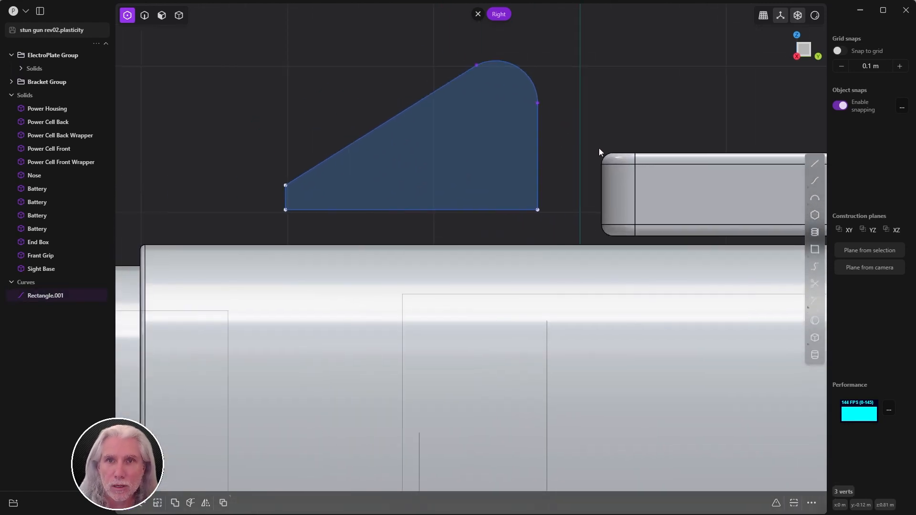
key(f)
drag(416, 201, 391, 189)
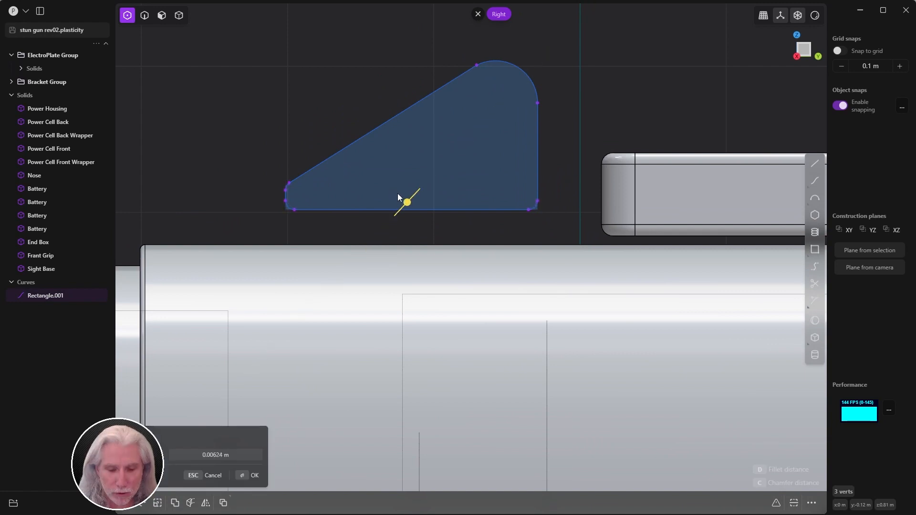
key(Return)
click(307, 128)
scroll(424, 157, down, 4)
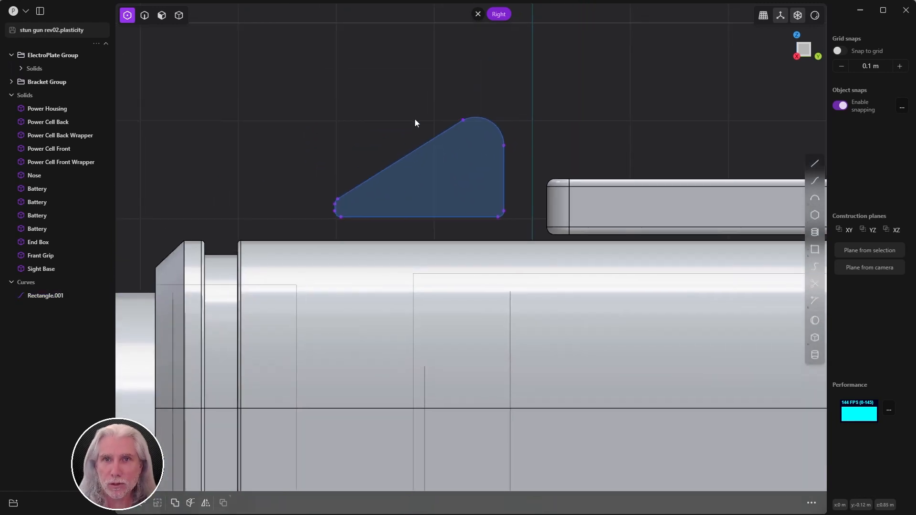
Step: Extrude the rounded sloped profile sideways into a thin solid bracket plate
middle_drag(416, 123, 386, 146)
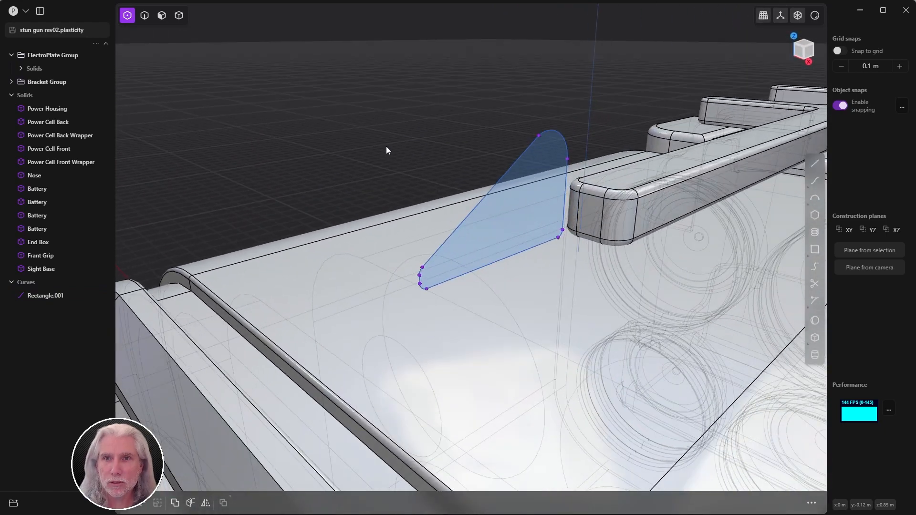
key(3)
click(514, 201)
key(e)
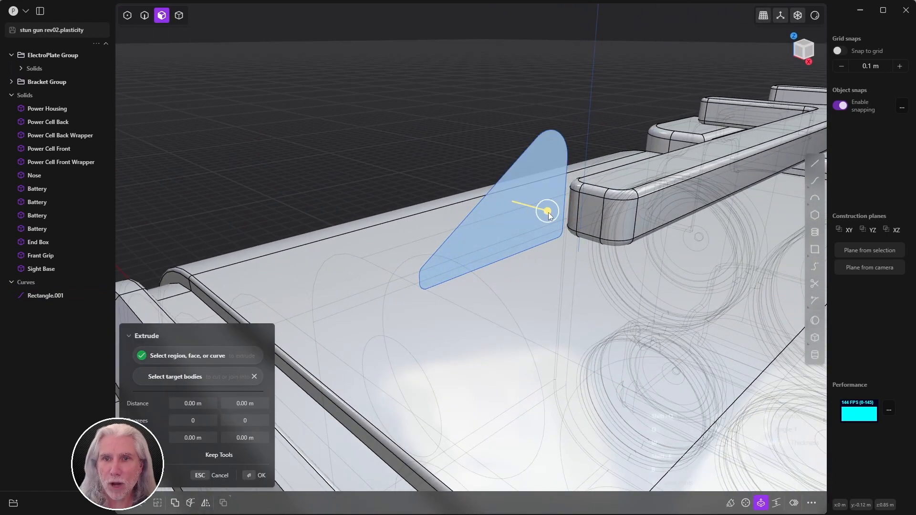
drag(547, 212, 562, 224)
key(Return)
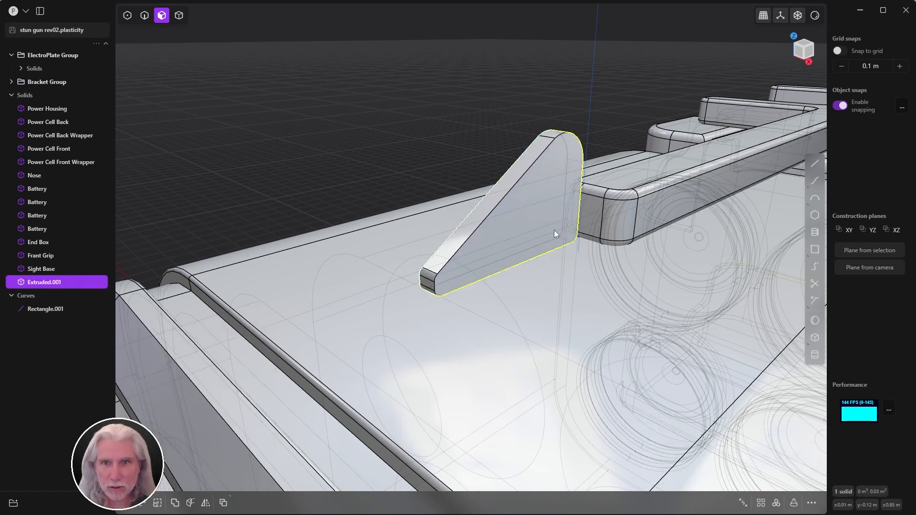
click(564, 208)
middle_drag(564, 208, 649, 204)
key(e)
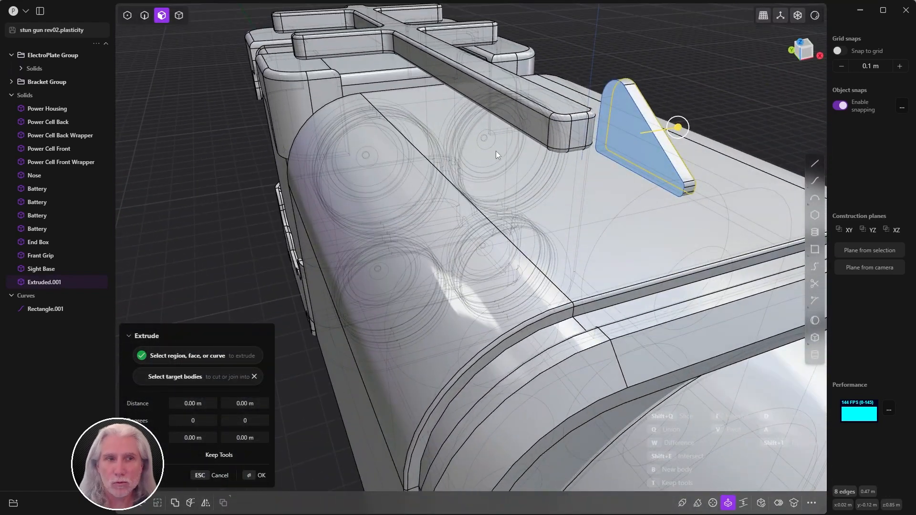
middle_drag(725, 110, 600, 194)
key(Escape)
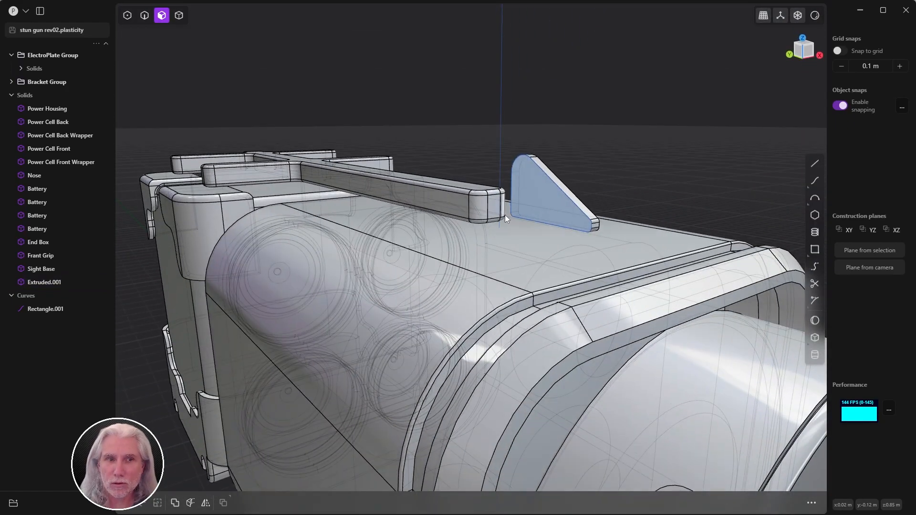
Step: Delete the leftover profile curve of the bracket plate
click(45, 309)
middle_drag(523, 217, 661, 165)
key(Delete)
Step: Apply a small fillet to all outline edges of the bracket plate's two side faces
click(520, 173)
middle_drag(521, 173, 483, 169)
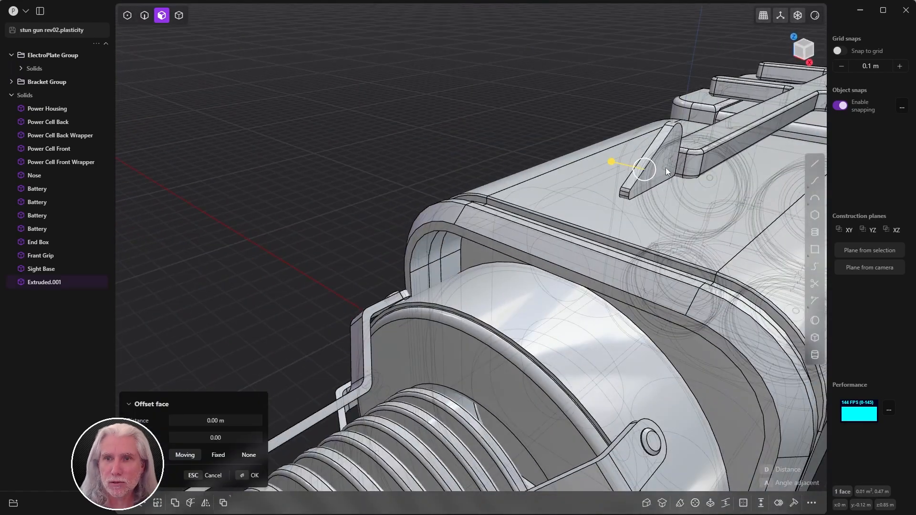
click(668, 171)
key(f)
middle_drag(670, 187, 645, 160)
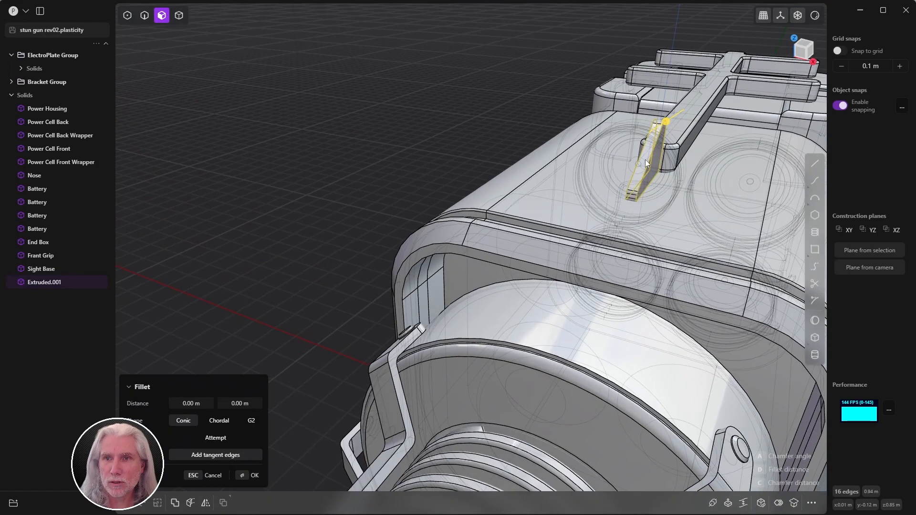
scroll(480, 160, up, 6)
drag(439, 152, 441, 150)
click(245, 476)
scroll(247, 127, down, 3)
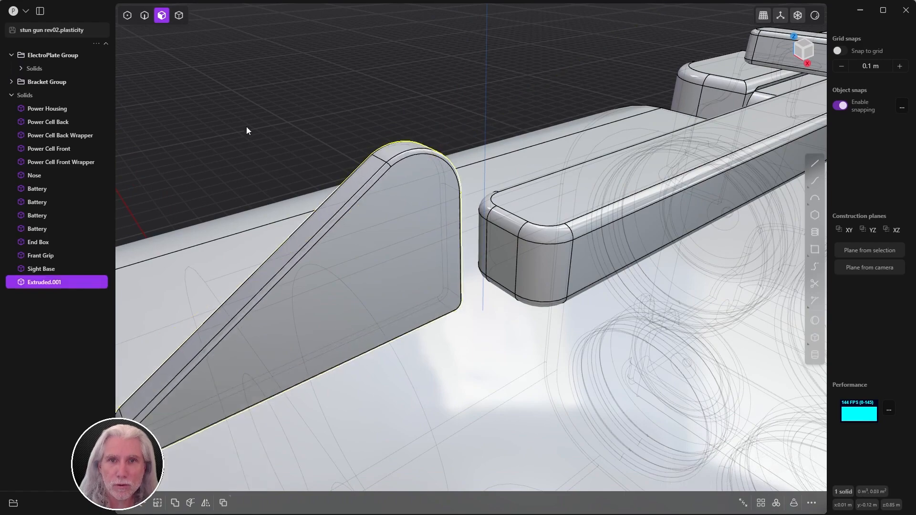
Step: Move the bracket plate about 0.06 m along X and 0.071 m along Y, and lower it about 0.018 m along Z
middle_drag(247, 127, 422, 213)
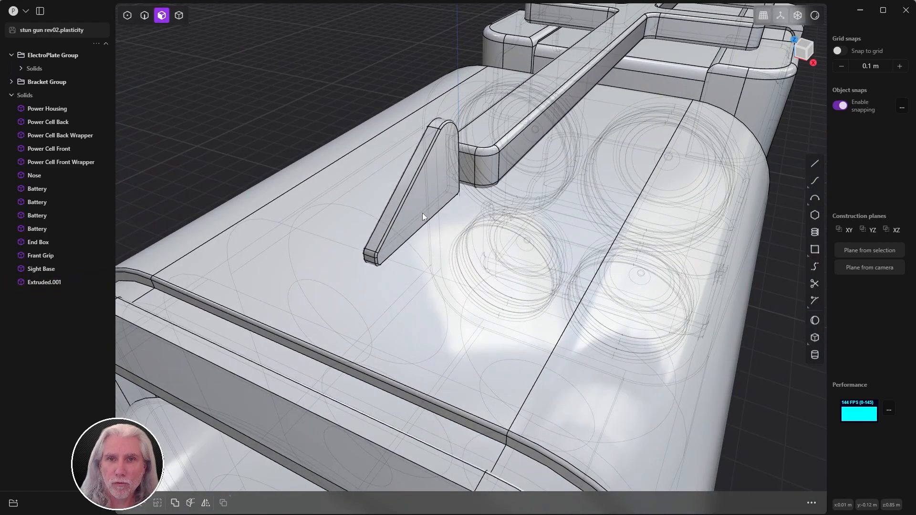
key(4)
click(422, 208)
key(g)
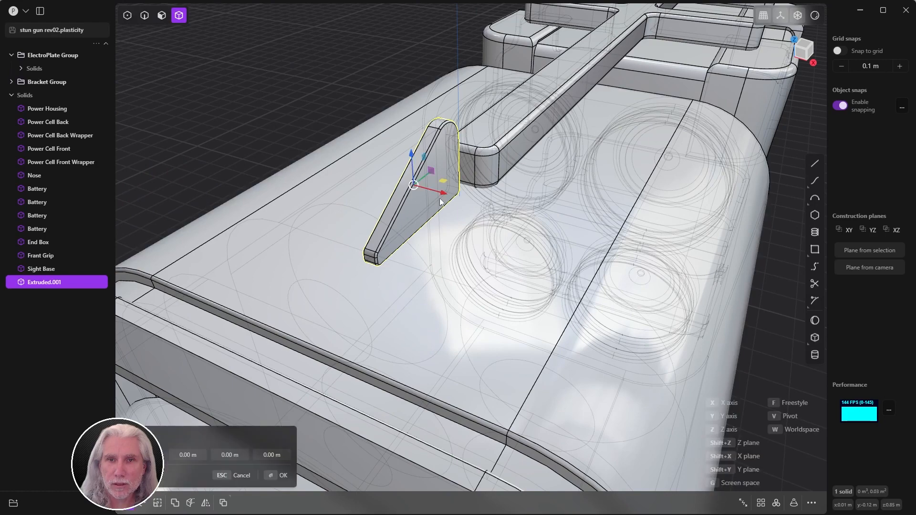
drag(454, 206, 502, 221)
middle_drag(503, 221, 406, 187)
drag(446, 160, 526, 164)
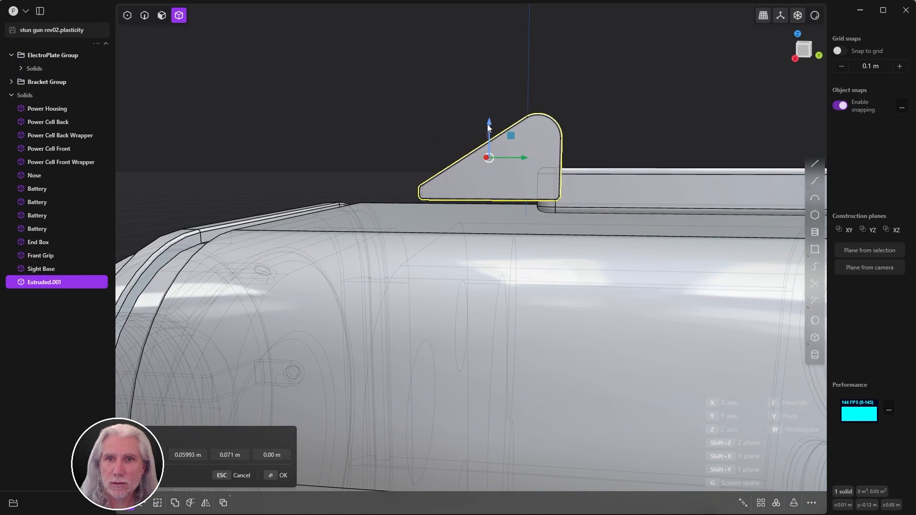
mouse_move(488, 124)
mouse_down()
mouse_move(485, 139)
mouse_move(533, 143)
mouse_move(485, 132)
mouse_move(484, 142)
mouse_up()
key(KP_3)
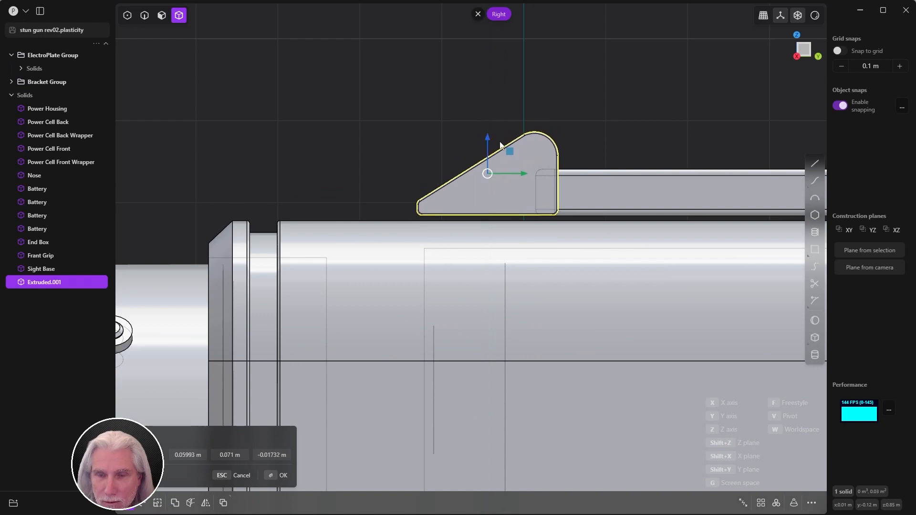
scroll(639, 196, up, 5)
scroll(422, 117, down, 1)
drag(399, 106, 400, 110)
Step: Shift the bracket plate closer beside the Sight Base's front end, to a total offset of about 0.039 m in X and 0.119 m in Y
middle_drag(409, 113, 602, 208)
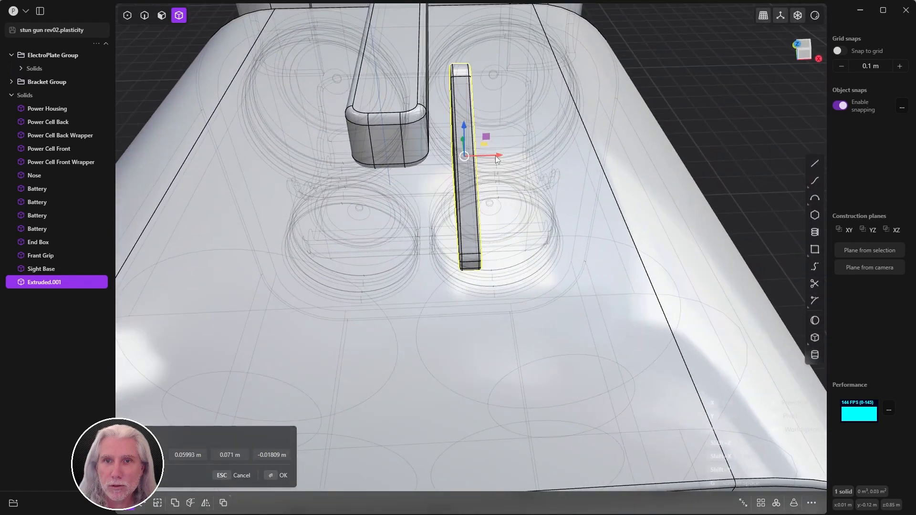
drag(496, 155, 473, 155)
key(KP_7)
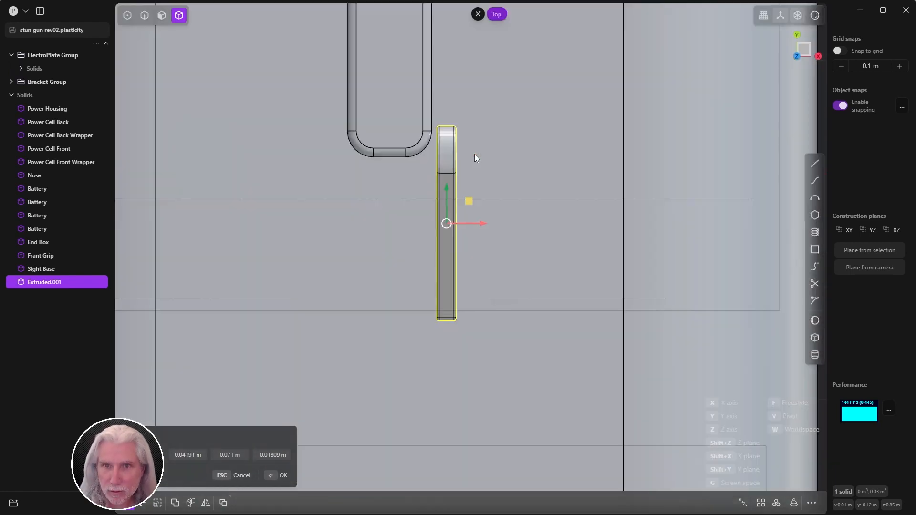
drag(482, 221, 482, 222)
drag(446, 189, 446, 162)
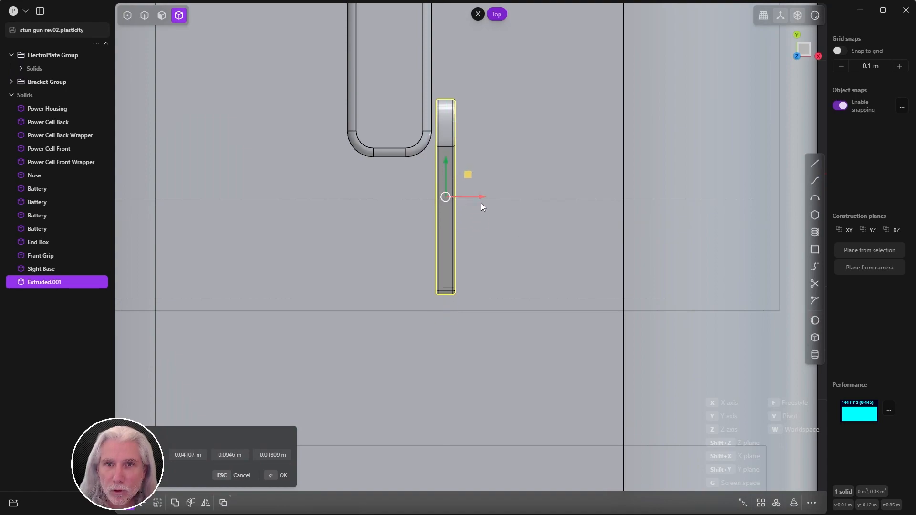
drag(481, 198, 480, 196)
middle_drag(480, 195, 342, 145)
drag(568, 190, 589, 196)
middle_drag(589, 196, 484, 193)
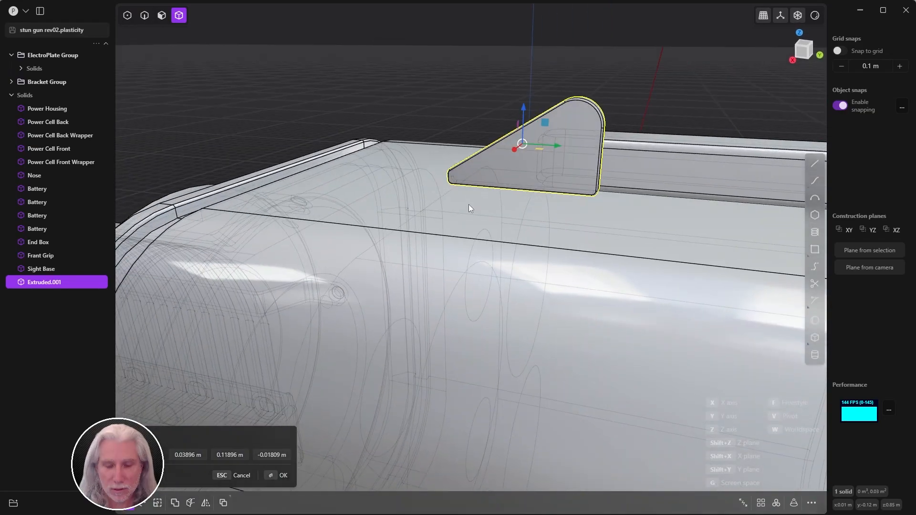
key(Return)
click(499, 75)
Step: Mirror the bracket plate along X onto the opposite side of the Sight Base
middle_drag(489, 66, 587, 98)
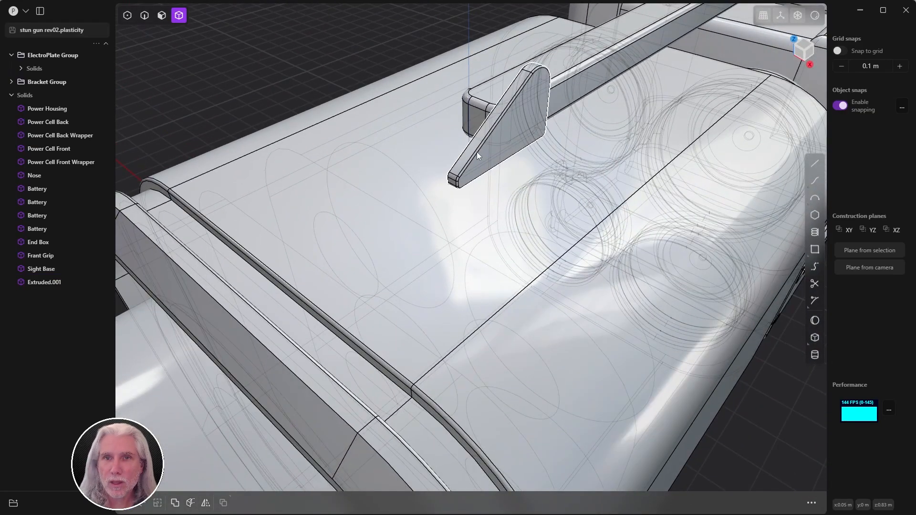
click(477, 155)
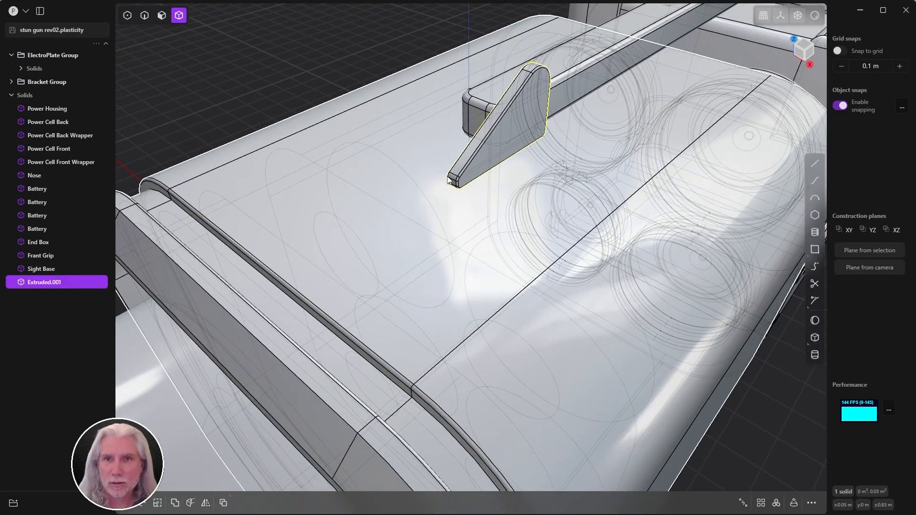
key(alt+x)
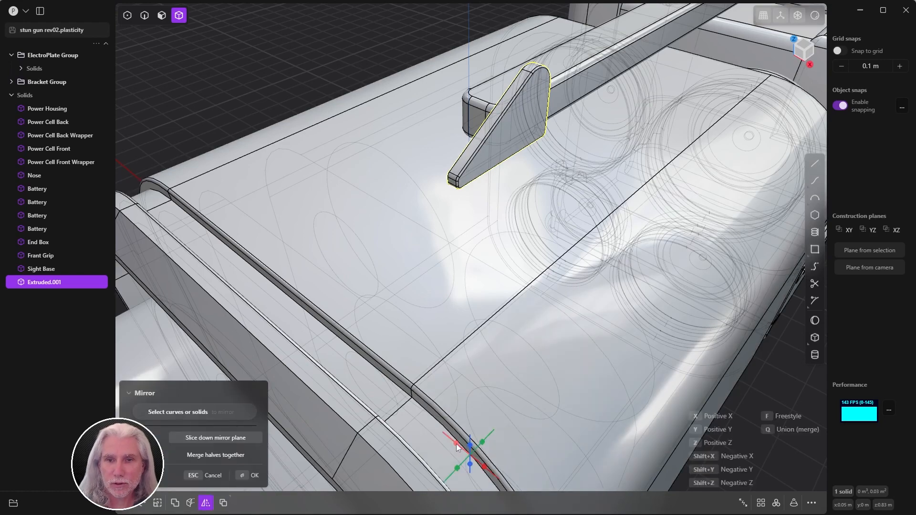
middle_drag(502, 354, 460, 426)
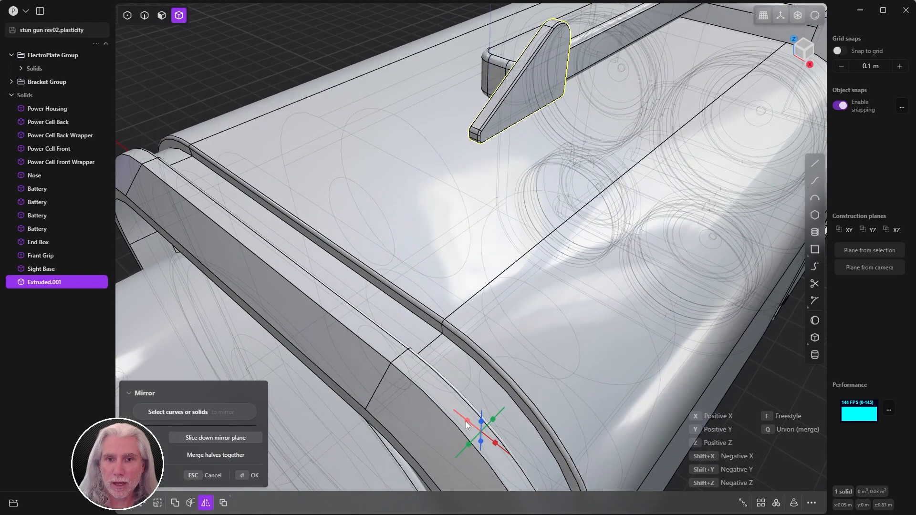
click(468, 422)
key(Return)
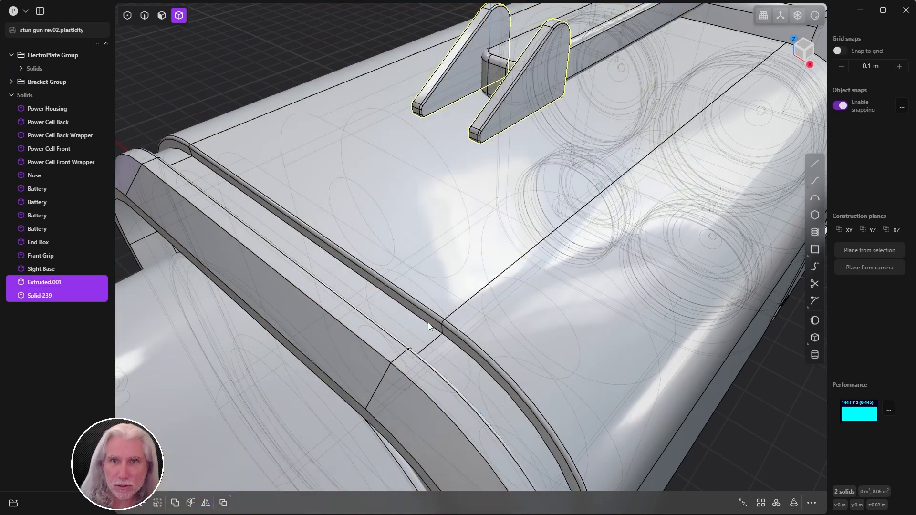
Step: Check the bracket on the browser's reference image and draw a cylinder base of about 0.021 m radius, centred on the plates' rounded corner
middle_drag(428, 323, 508, 253)
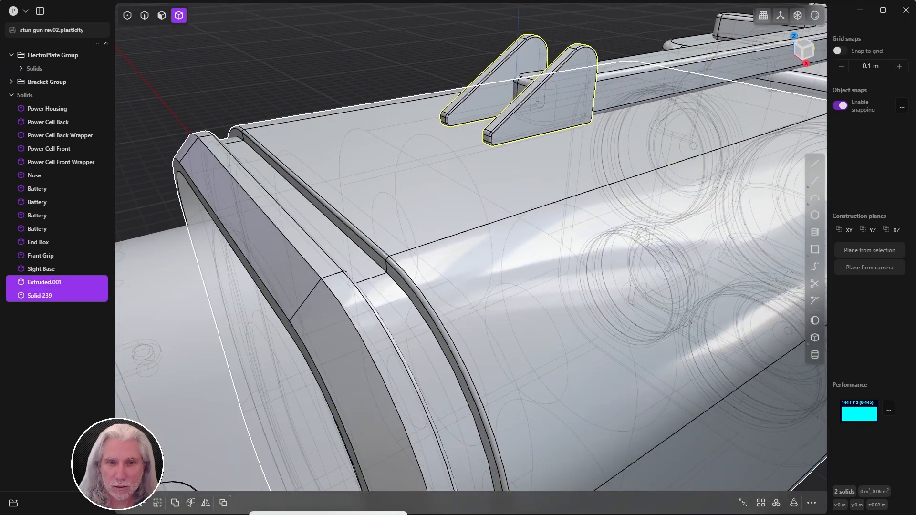
key(alt+Tab)
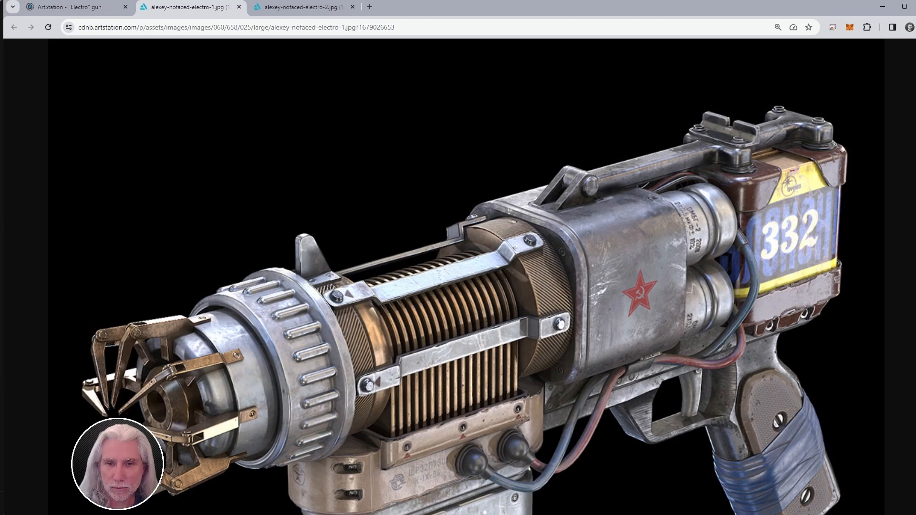
key(alt+Tab)
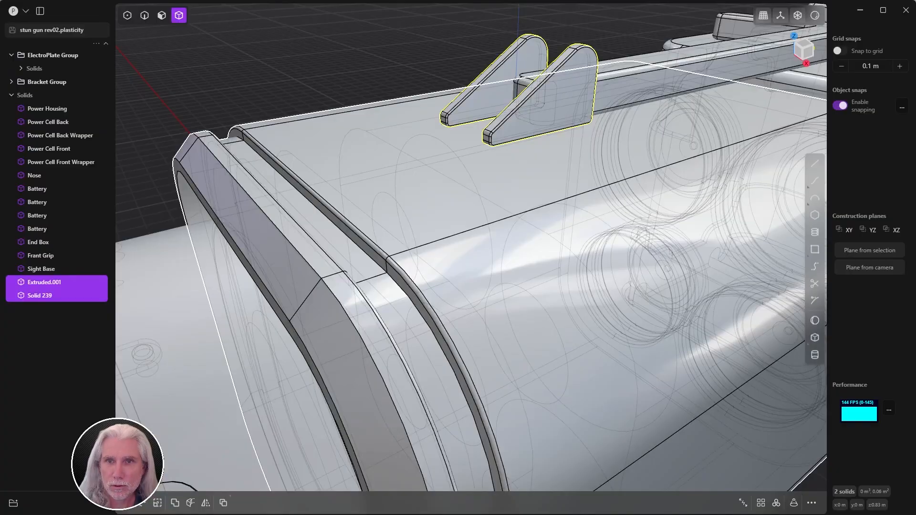
middle_drag(624, 252, 422, 256)
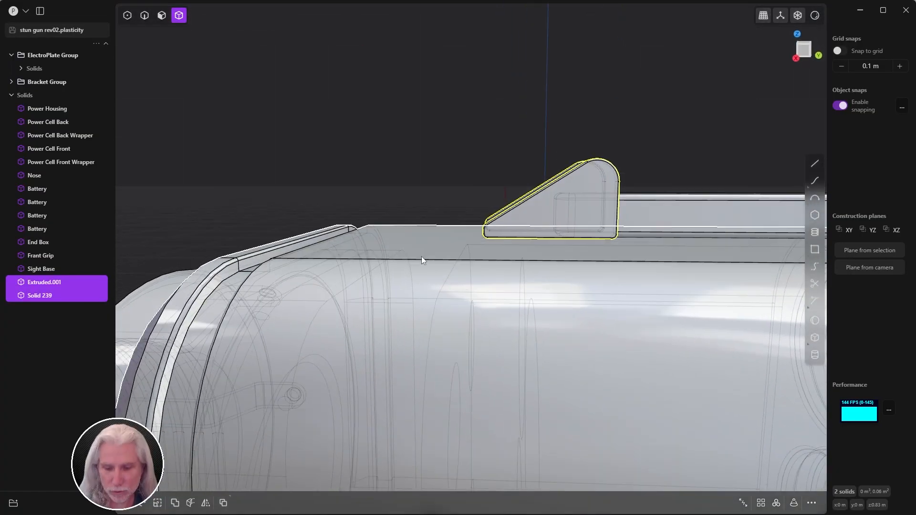
key(KP_3)
shift+middle_drag(717, 175, 532, 139)
scroll(531, 117, up, 4)
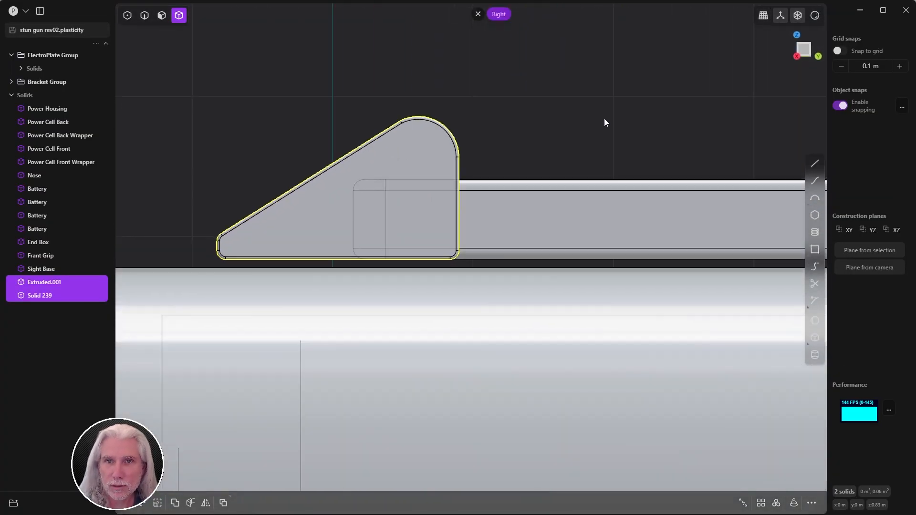
click(604, 119)
click(816, 354)
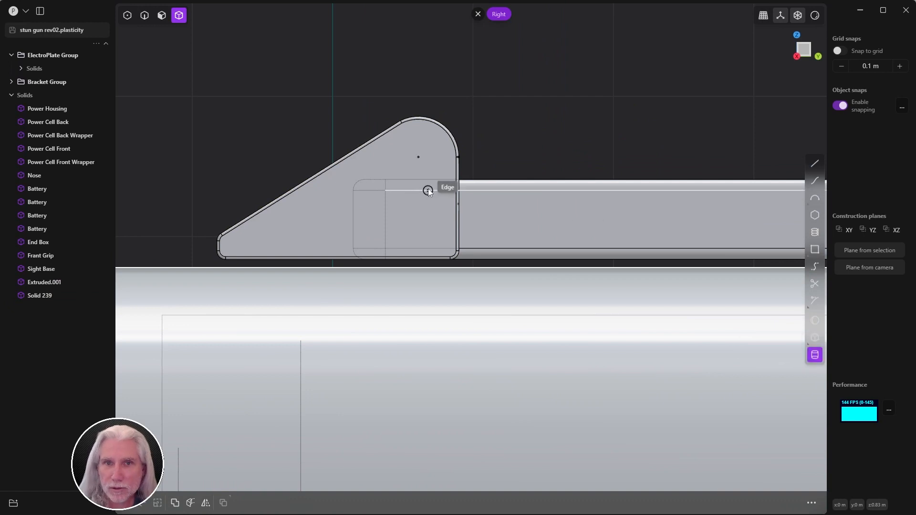
click(419, 158)
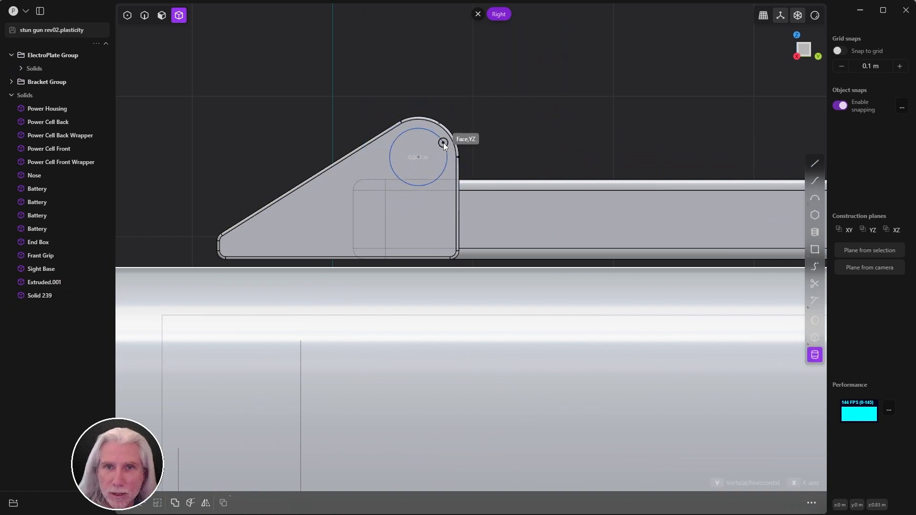
click(445, 143)
Step: Extend the cylinder about 0.112 m across both bracket plates and create it as a separate body
middle_drag(486, 129, 520, 198)
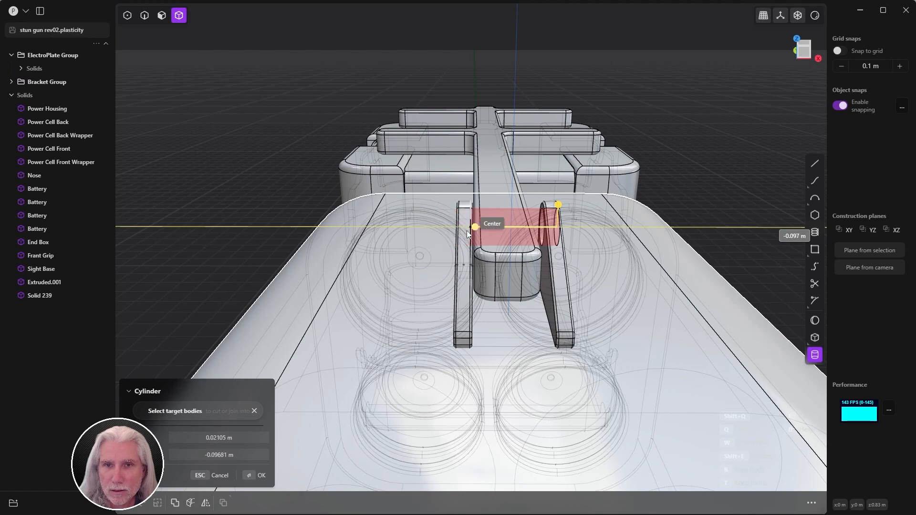
middle_drag(451, 236, 520, 238)
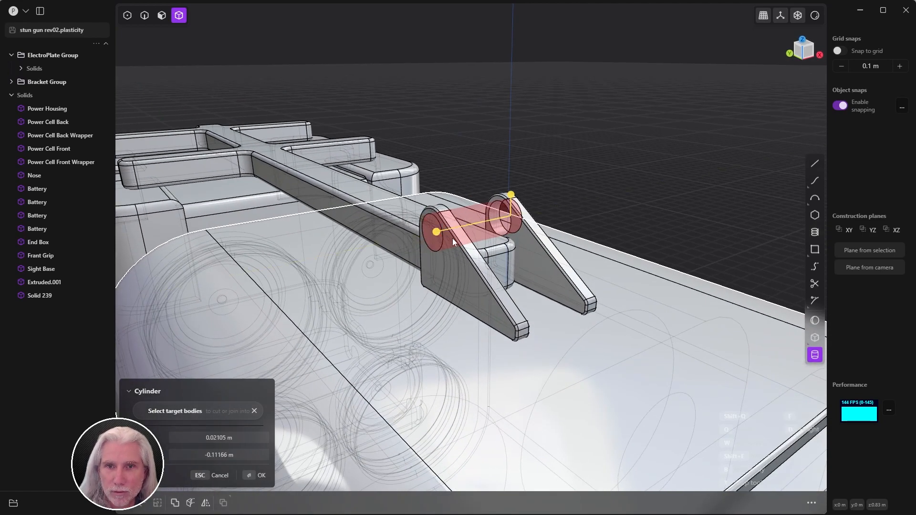
middle_drag(453, 238, 379, 195)
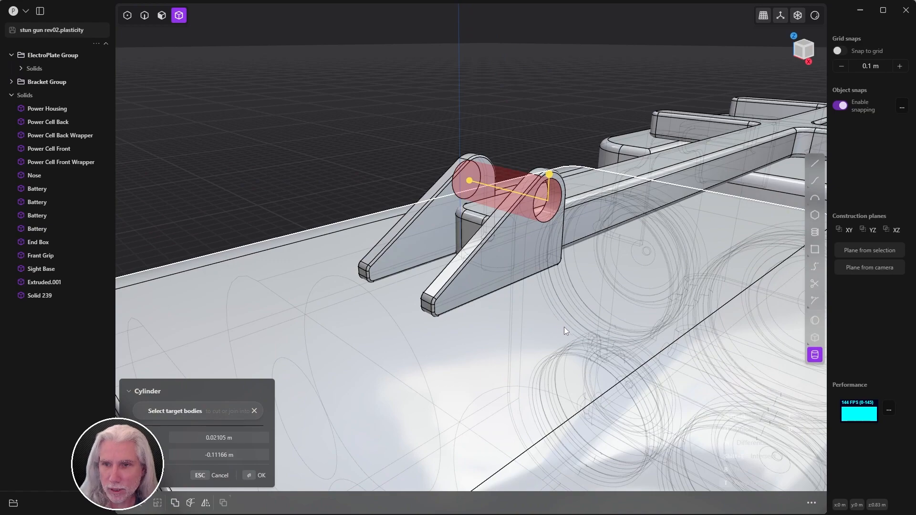
shift+middle_drag(625, 315, 520, 260)
scroll(521, 261, down, 2)
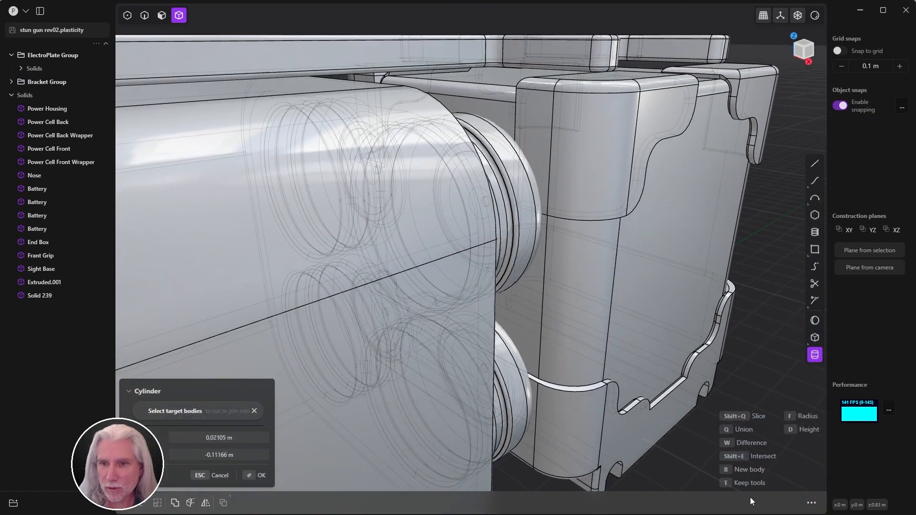
shift+middle_drag(570, 348, 693, 436)
scroll(546, 265, down, 3)
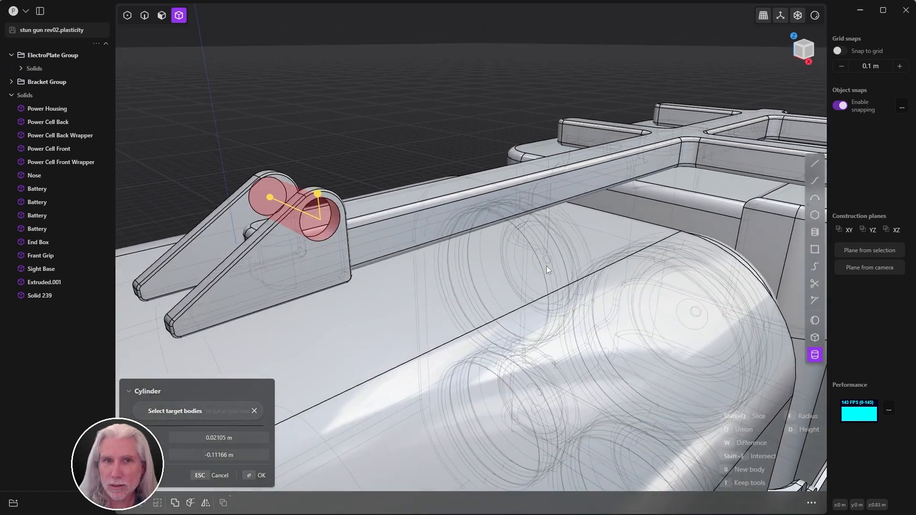
shift+middle_drag(642, 302, 690, 277)
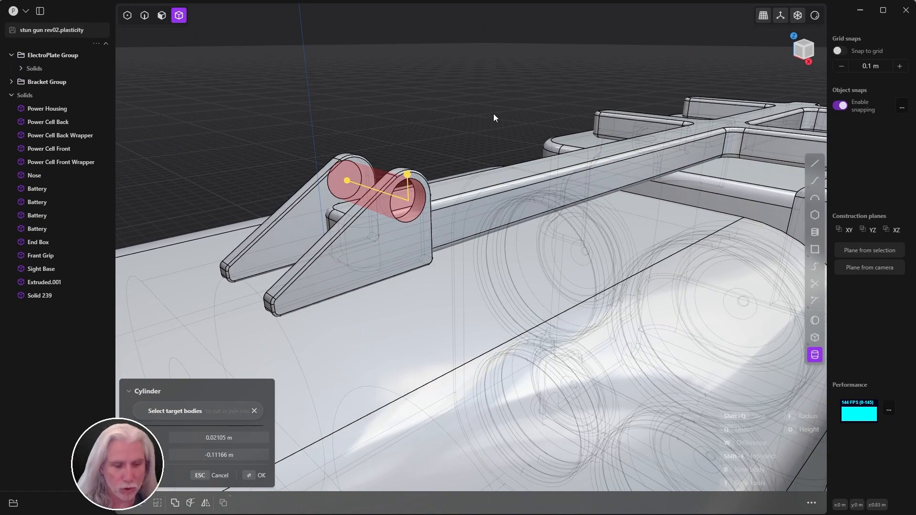
middle_drag(428, 233, 544, 149)
click(250, 474)
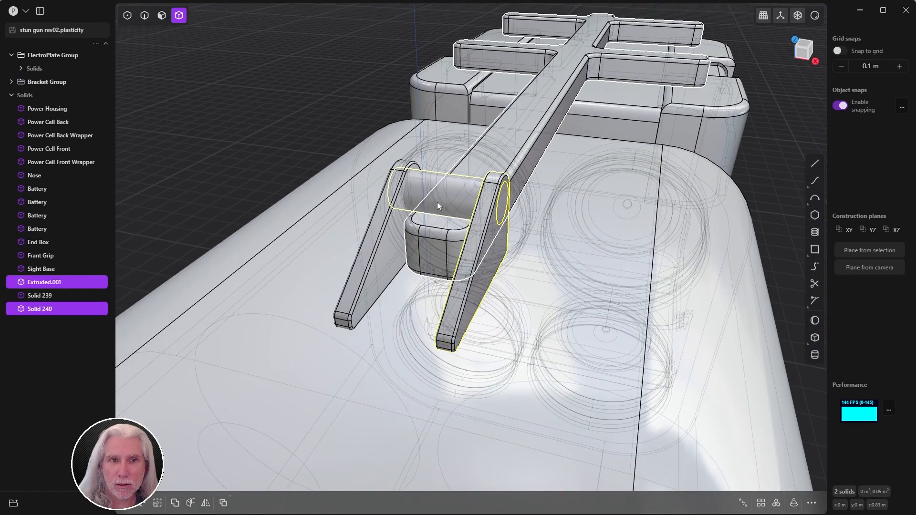
Step: Scale the new cylinder between the bracket plates by a small amount
click(48, 308)
middle_drag(304, 227, 293, 219)
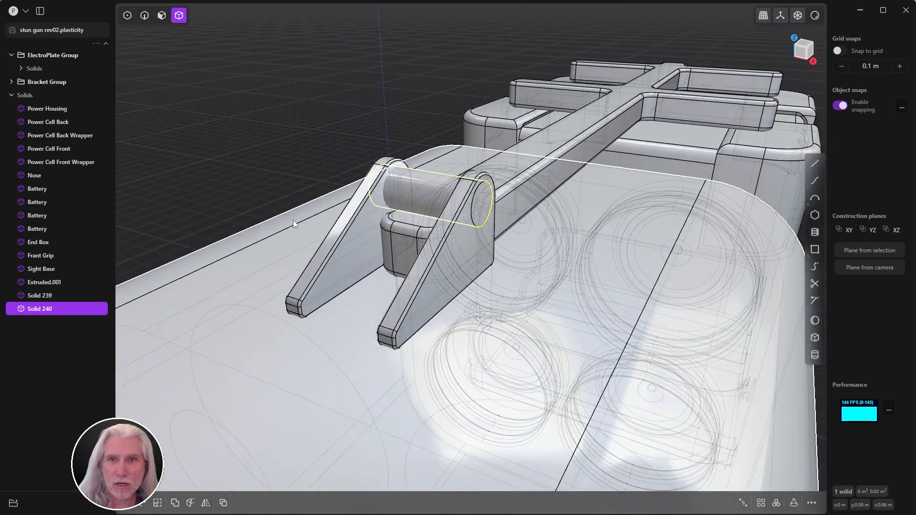
key(s)
drag(458, 204, 463, 208)
key(Return)
middle_drag(463, 205, 468, 177)
key(3)
click(488, 212)
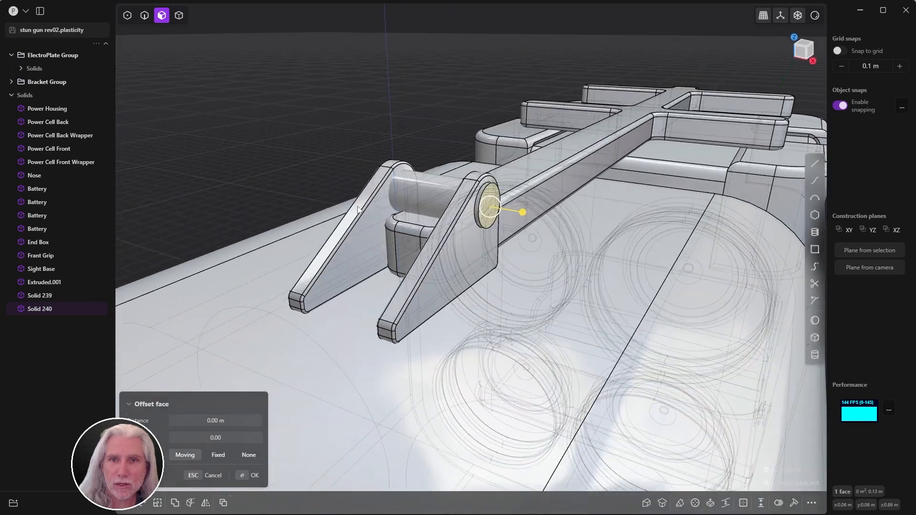
click(428, 119)
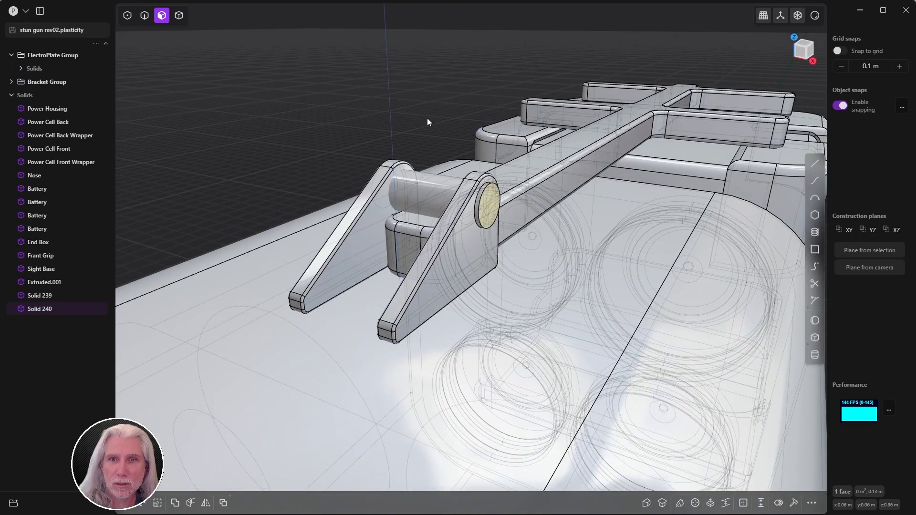
click(431, 196)
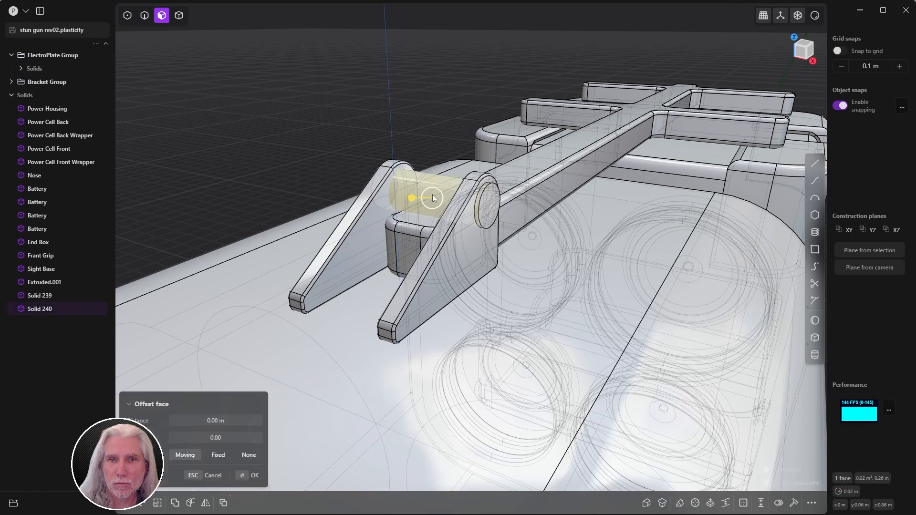
key(4)
key(5)
click(433, 168)
key(4)
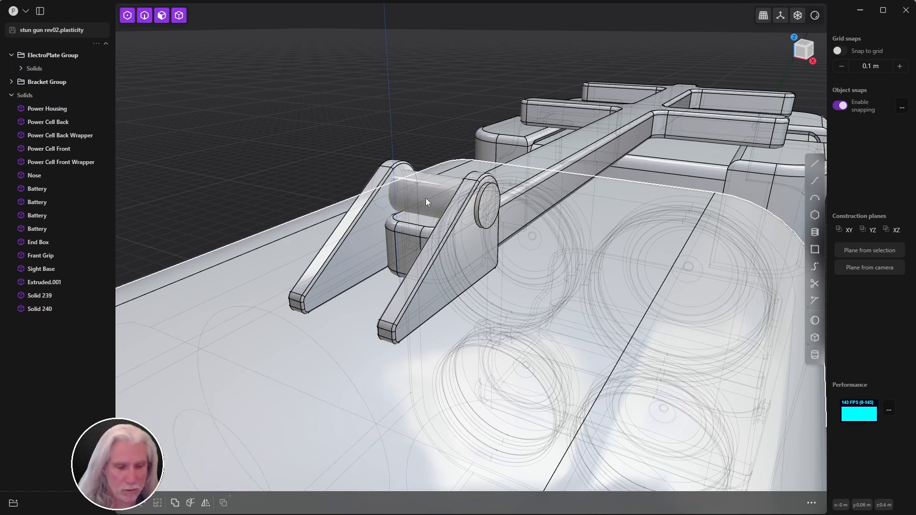
Step: Stretch the cylinder along X so that it projects well past the outer faces of both bracket plates
click(425, 199)
middle_drag(424, 196, 449, 160)
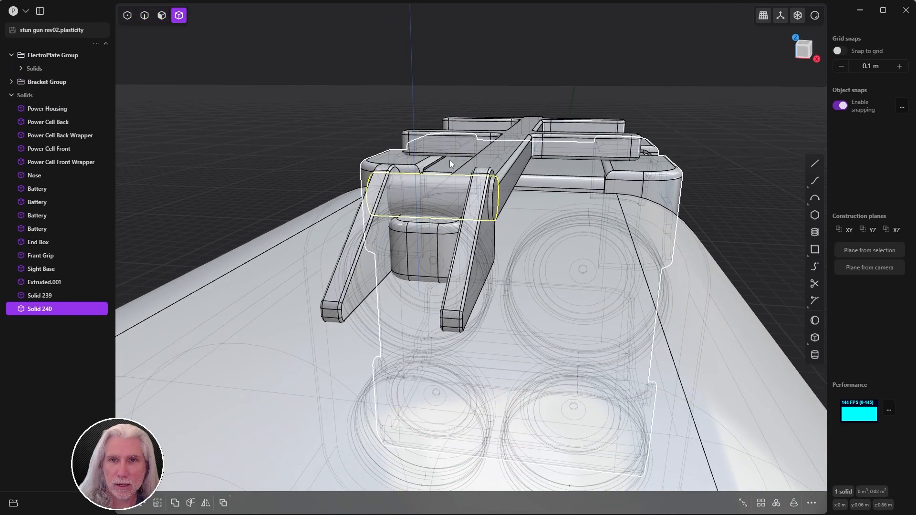
key(s)
drag(466, 197, 496, 199)
key(Return)
click(314, 115)
Step: Fillet the circular edges at both ends of the cross pin by about 0.02105 m
middle_drag(496, 167, 444, 187)
scroll(462, 186, up, 3)
key(2)
click(554, 220)
middle_drag(566, 214, 560, 142)
key(f)
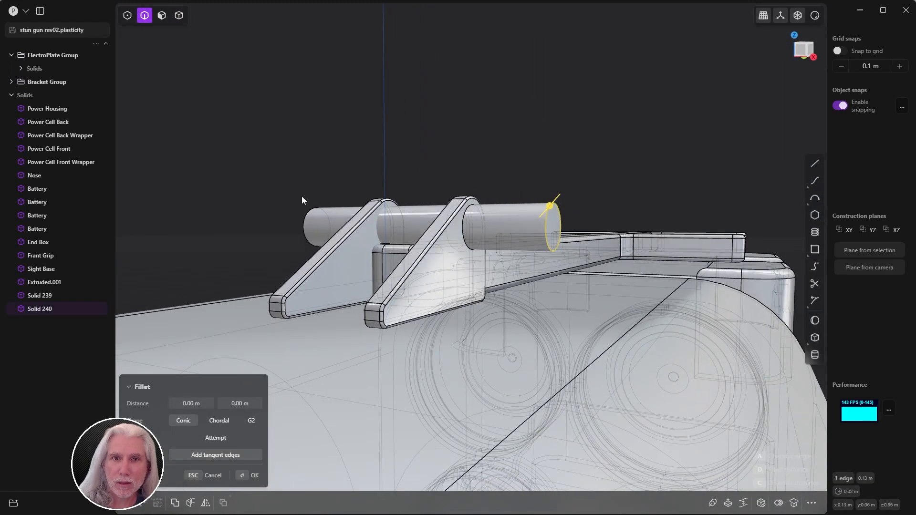
click(311, 210)
middle_drag(332, 138, 355, 161)
drag(302, 201, 327, 209)
middle_drag(381, 169, 402, 185)
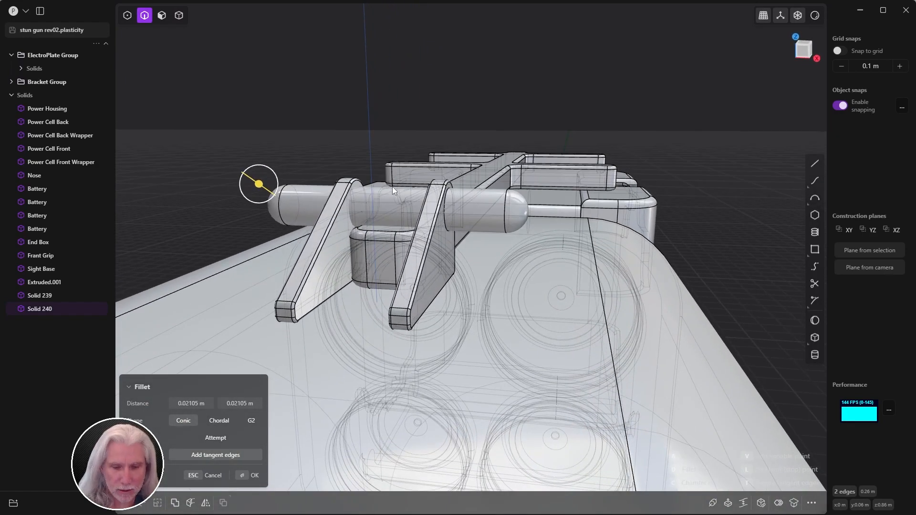
key(Return)
key(s)
drag(428, 212, 414, 208)
scroll(465, 186, up, 3)
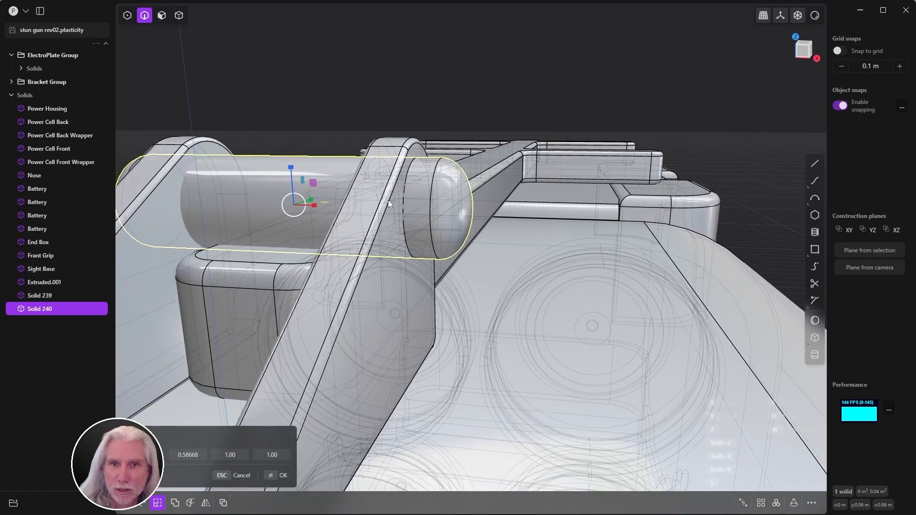
drag(318, 203, 313, 202)
scroll(414, 185, down, 1)
scroll(413, 185, down, 2)
key(x)
click(451, 196)
key(Escape)
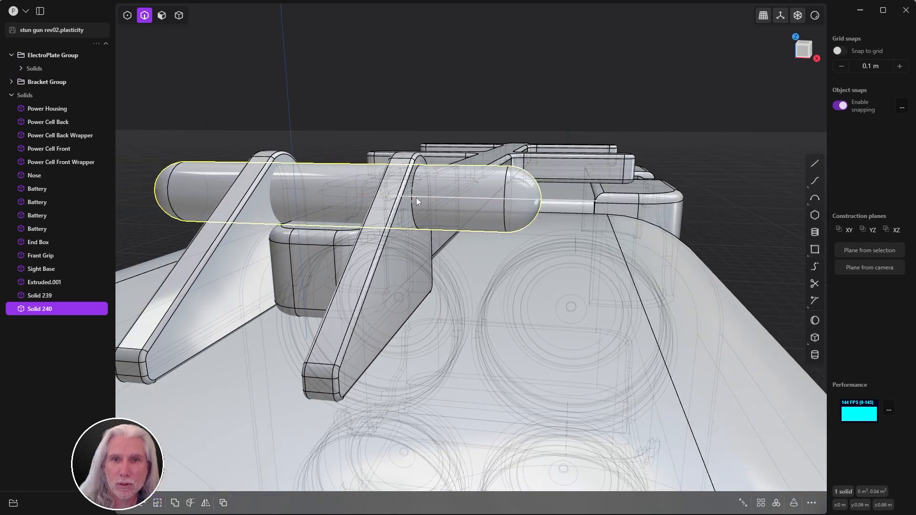
Step: Scale the rounded pin along X to about half its length, leaving only its domed ends outside the bracket plates
key(s)
key(x)
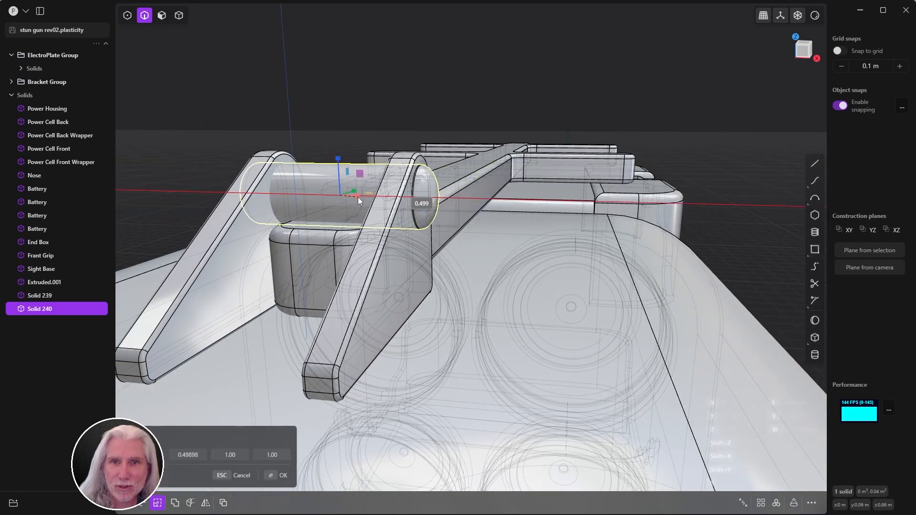
click(357, 198)
key(x)
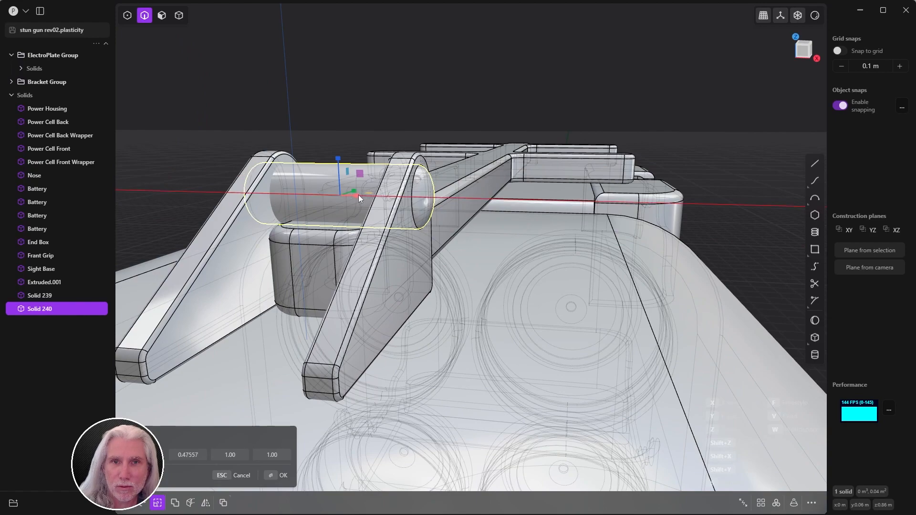
click(360, 195)
click(276, 477)
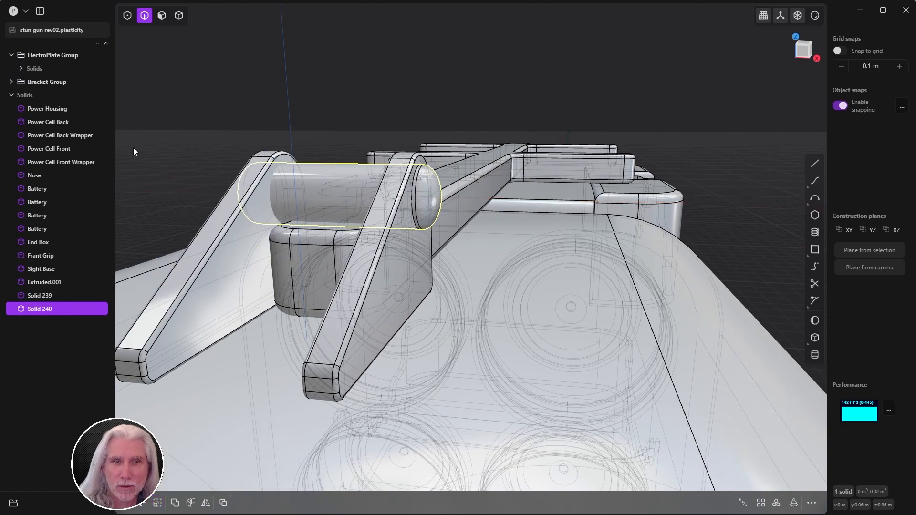
click(134, 148)
Step: Hide the two bracket plates and the pin to examine the front end of the Sight Base, and show them again
scroll(459, 150, down, 3)
middle_drag(459, 150, 386, 216)
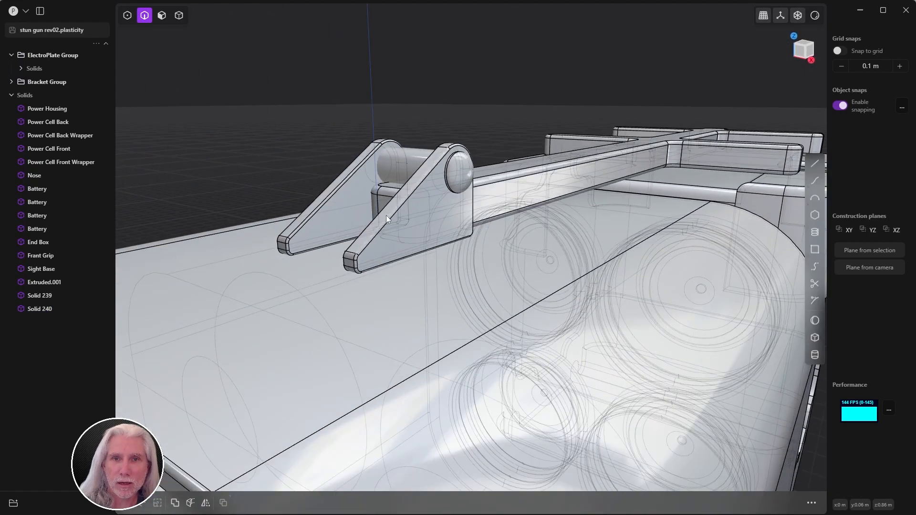
click(44, 310)
shift+click(44, 293)
shift+click(49, 283)
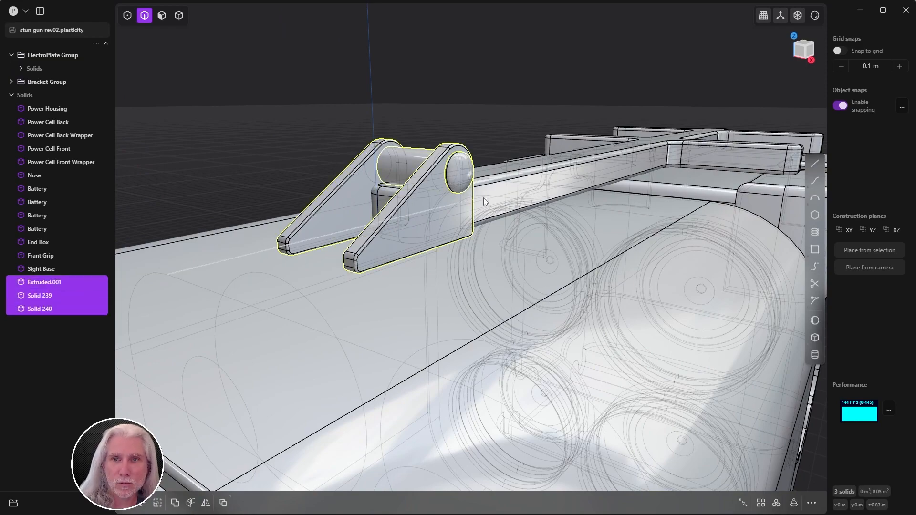
middle_drag(483, 199, 722, 187)
key(h)
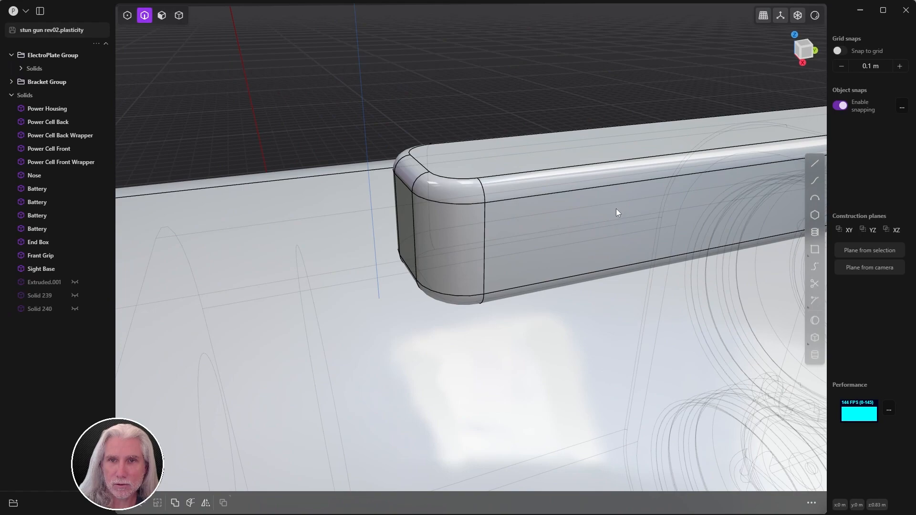
key(alt+h)
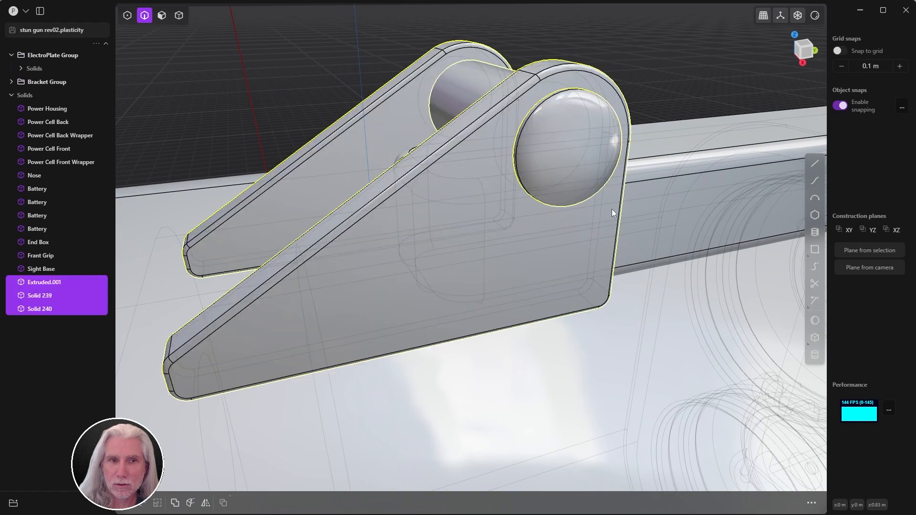
Step: Unite the Sight Base, both bracket plates and the cross pin into one solid with a Boolean Union
scroll(635, 196, down, 5)
shift+middle_drag(635, 196, 469, 193)
scroll(488, 202, down, 5)
scroll(488, 203, down, 5)
scroll(420, 202, up, 6)
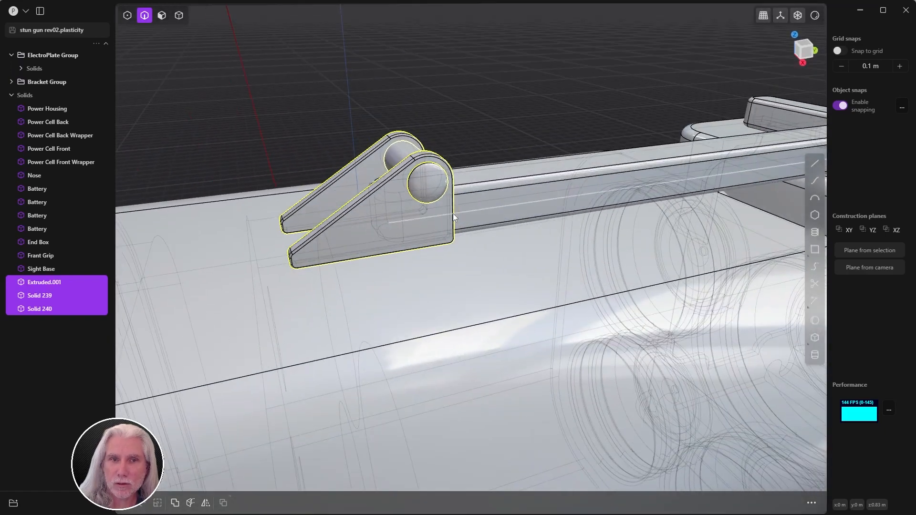
shift+click(46, 269)
middle_drag(470, 139, 367, 133)
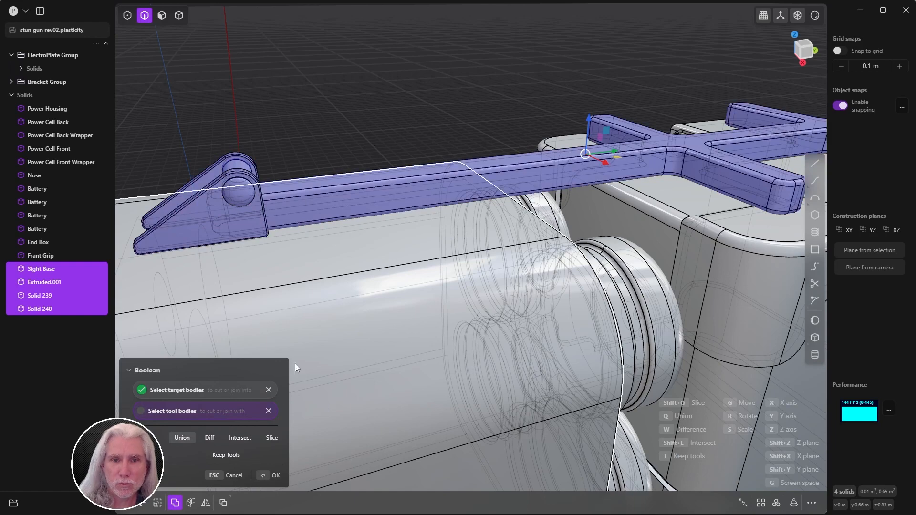
click(262, 476)
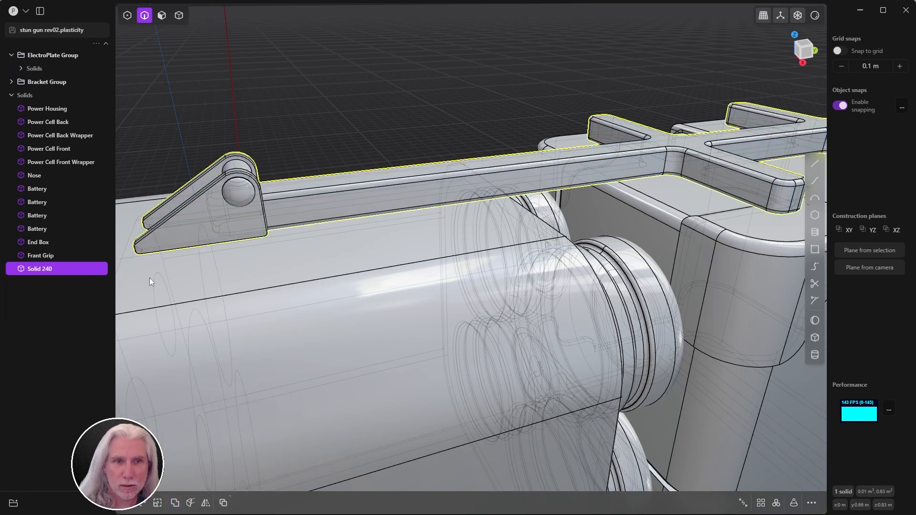
Step: Isolate the united sight solid and compare it with the gun's reference image in the browser
key(slash)
click(351, 261)
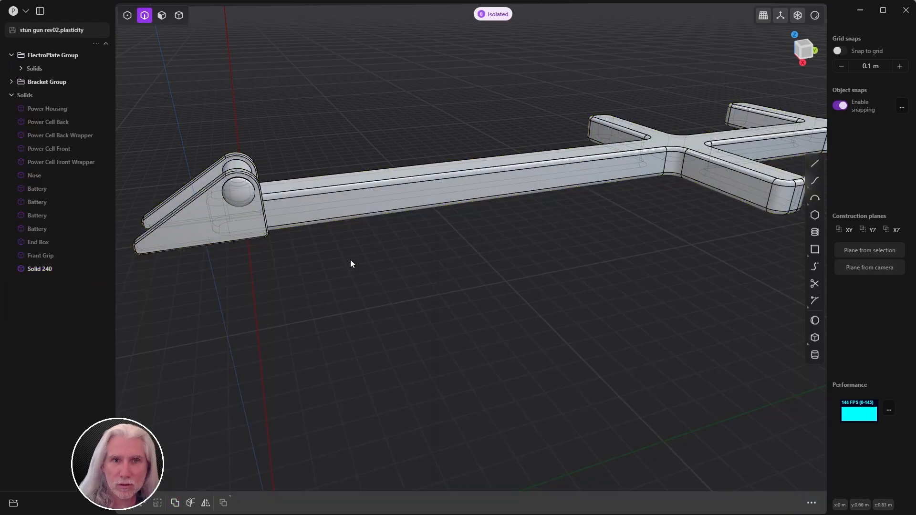
middle_drag(350, 260, 428, 211)
middle_drag(503, 219, 468, 267)
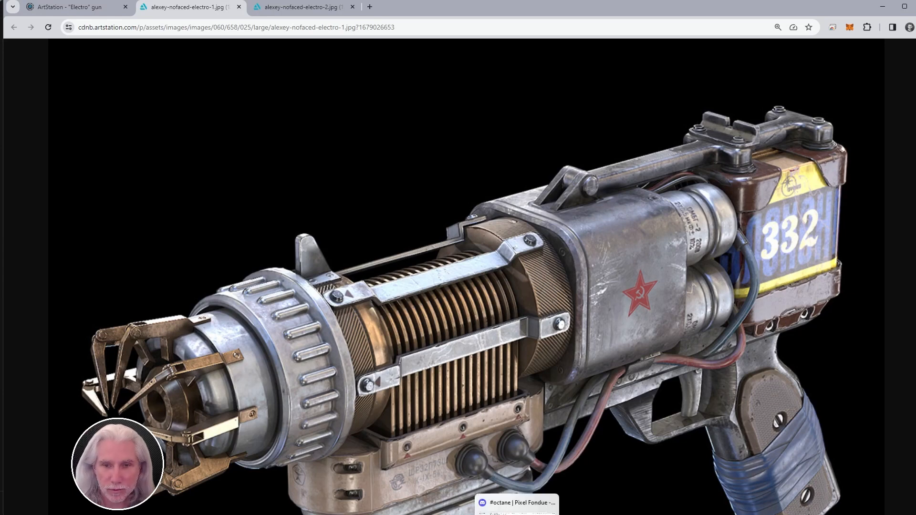
click(568, 514)
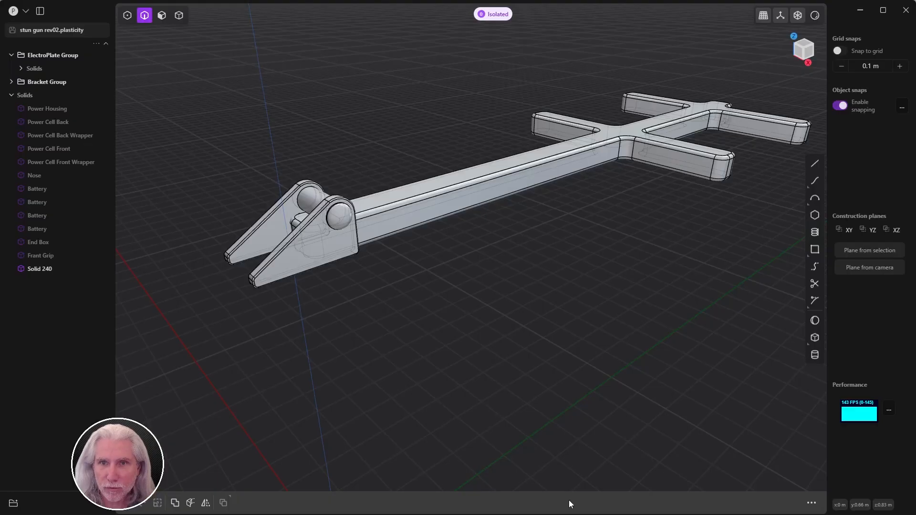
Step: In the right view, draw an upright rectangle about 0.020 m wide and 0.100 m high just above the sight base's front crossbar
key(KP_3)
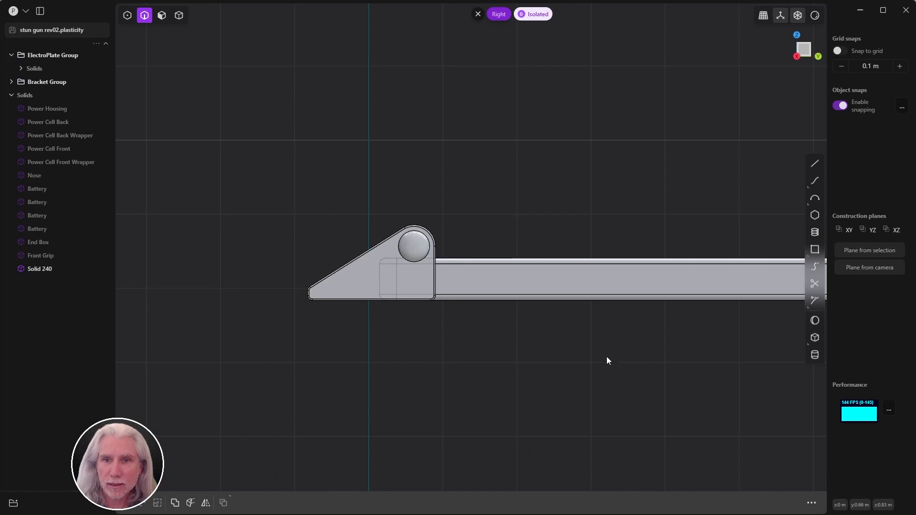
scroll(623, 354, down, 10)
middle_drag(666, 369, 416, 339)
scroll(457, 313, up, 10)
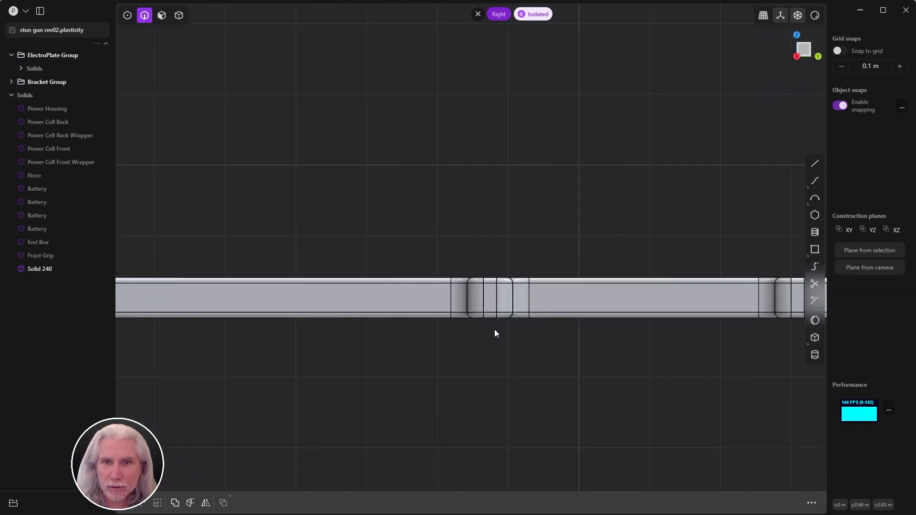
shift+middle_drag(495, 329, 465, 333)
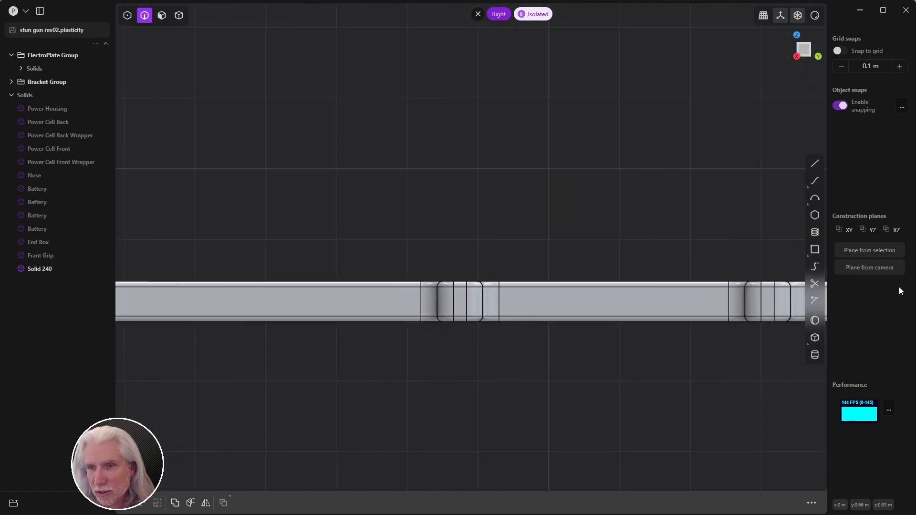
click(815, 250)
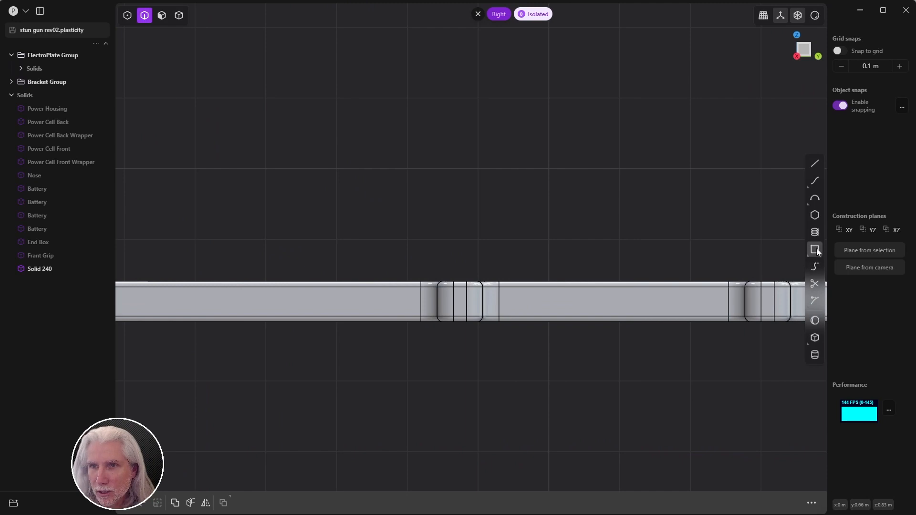
click(479, 206)
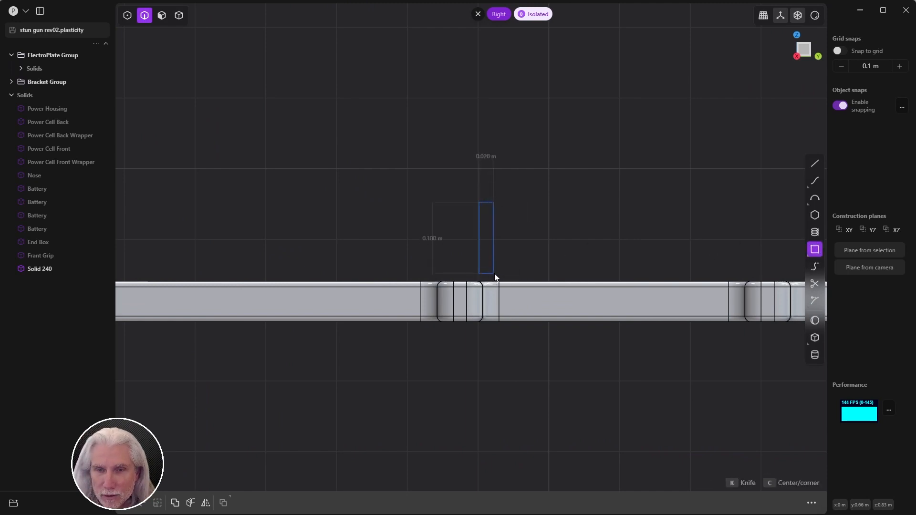
click(495, 280)
Step: Draw a flat rectangle about 0.090 m by 0.016 m extending forward from the upright rectangle's lower front corner
scroll(524, 246, up, 3)
shift+middle_drag(566, 219, 636, 201)
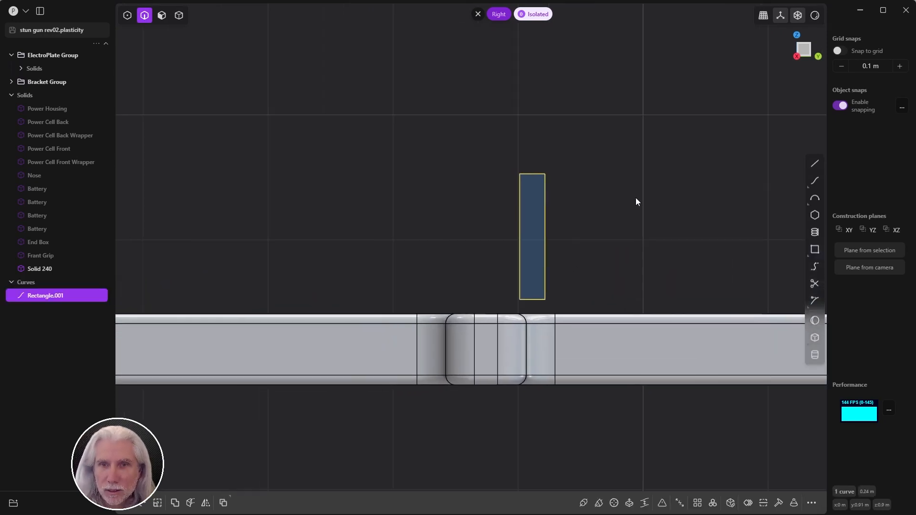
click(816, 250)
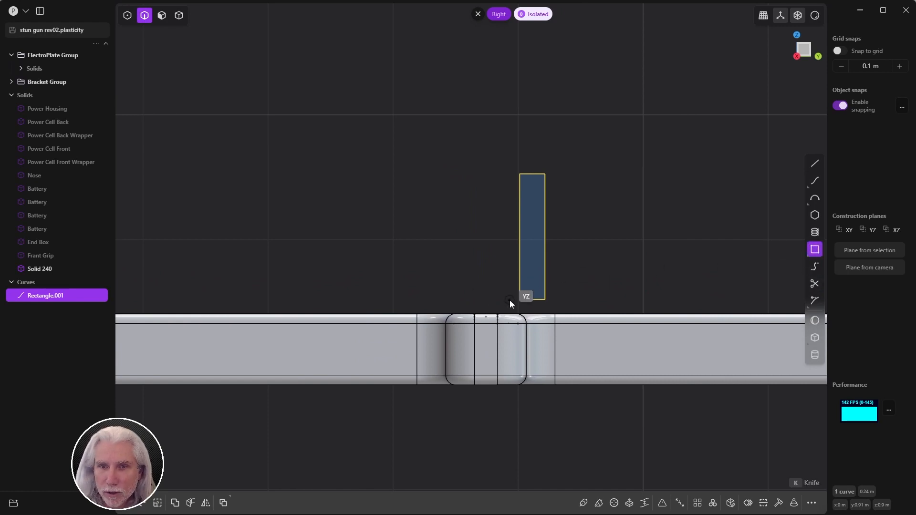
click(519, 300)
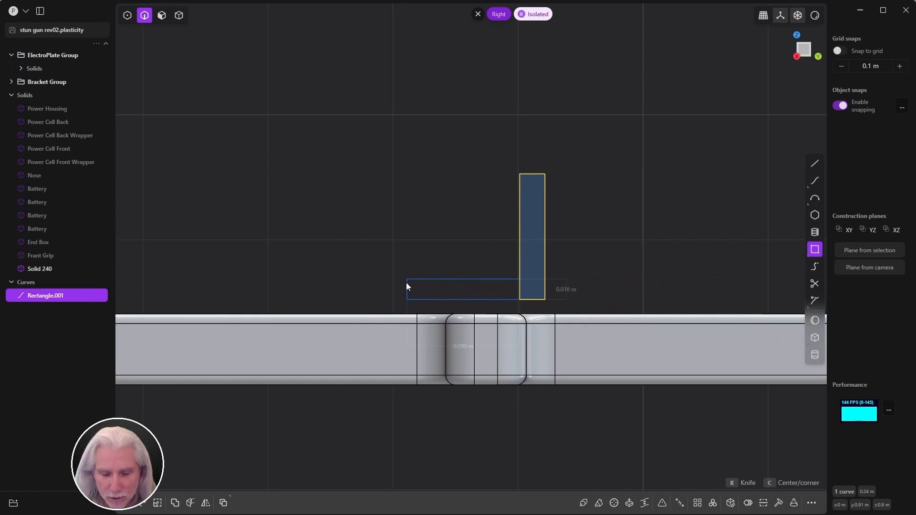
click(406, 281)
key(Escape)
Step: Join the upright and flat rectangles into a single L-shaped profile curve
key(t)
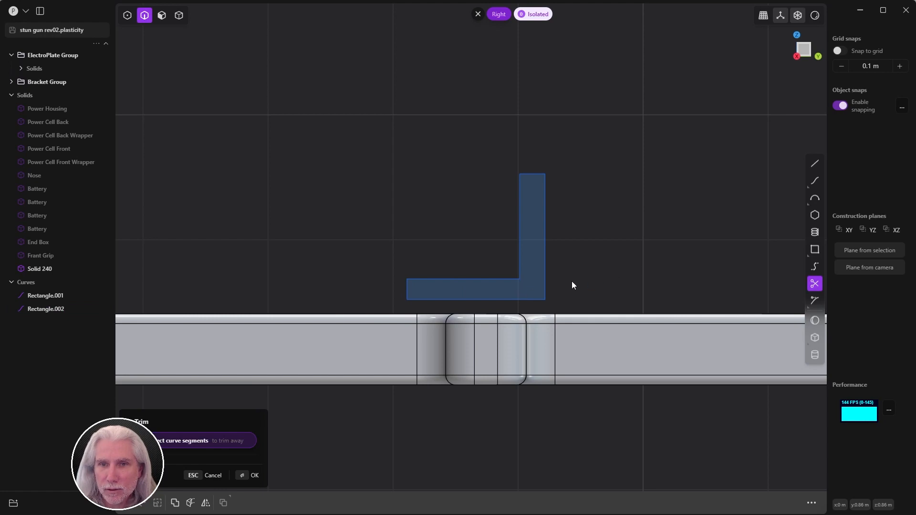
key(Escape)
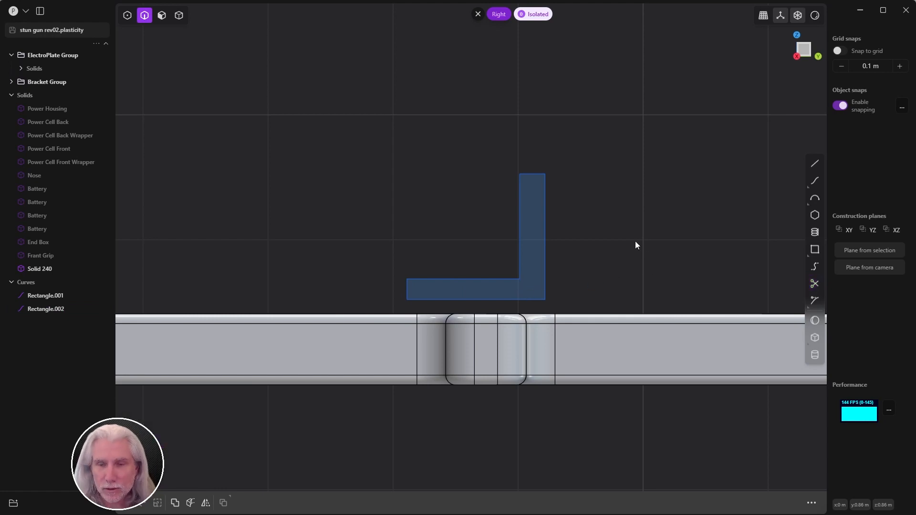
click(545, 265)
click(494, 280)
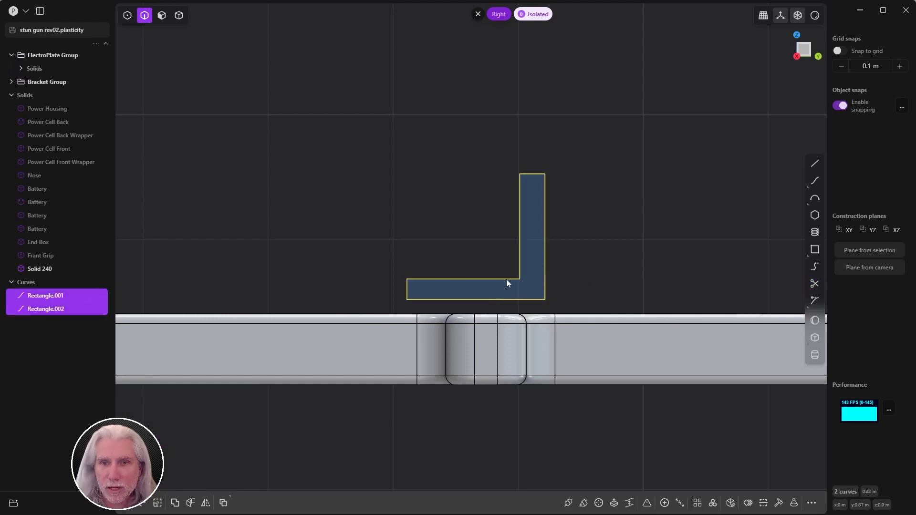
key(j)
click(588, 253)
Step: Fillet the inner corner vertex of the L-shaped profile with a large radius
key(1)
click(522, 280)
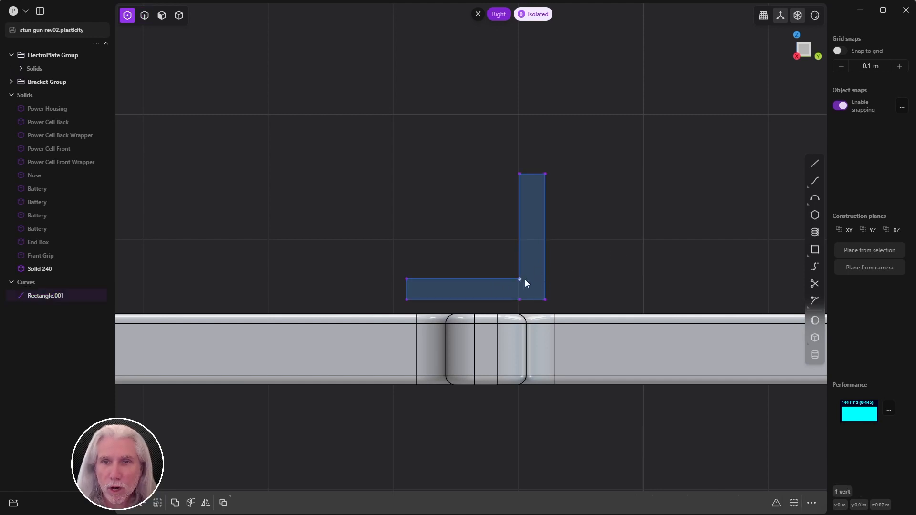
key(f)
drag(520, 279, 564, 296)
right_click(564, 292)
click(622, 243)
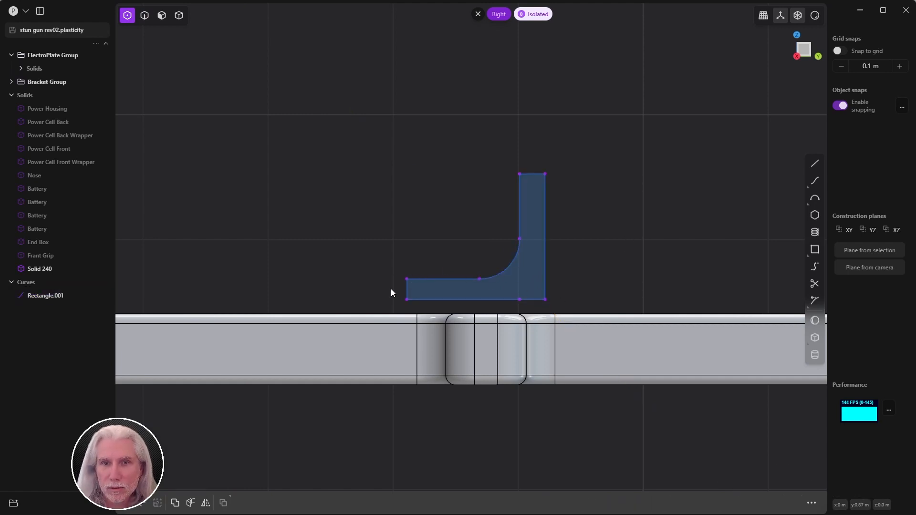
Step: Fillet the upper front corner vertex of the profile's flat leg by about 0.011 m
click(415, 286)
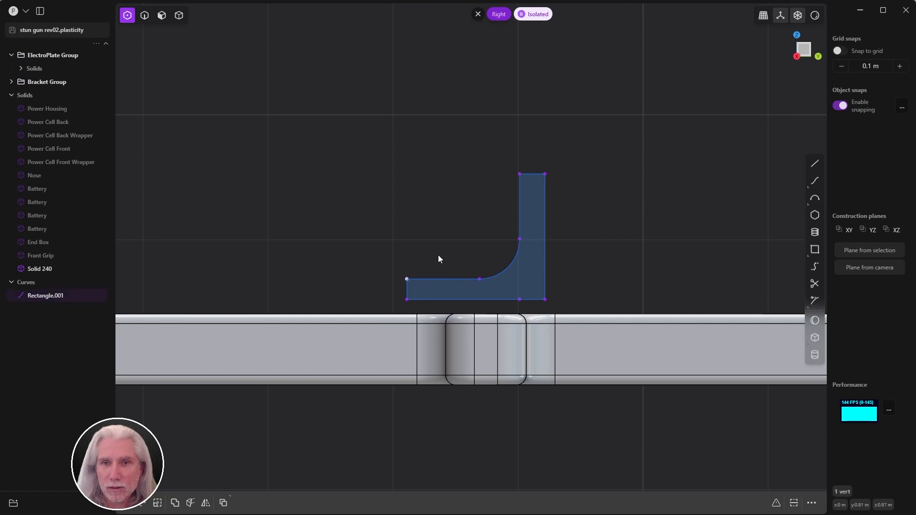
key(f)
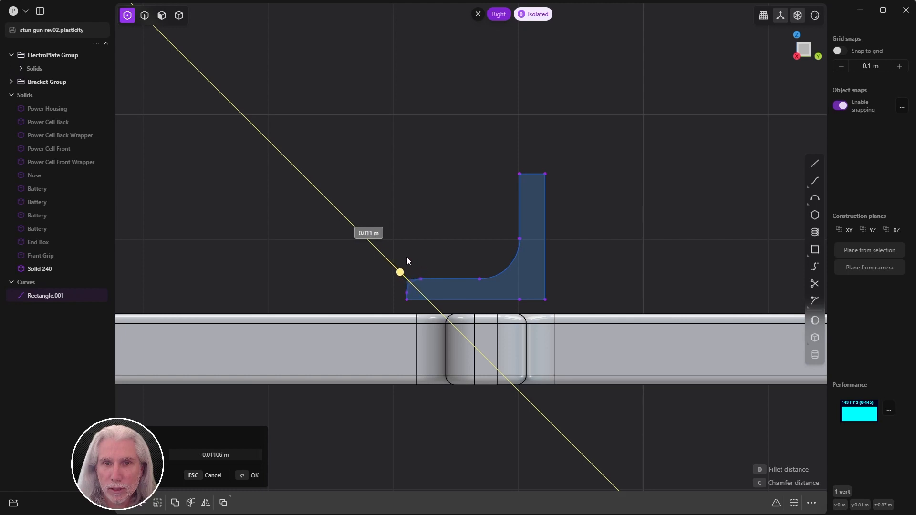
click(408, 258)
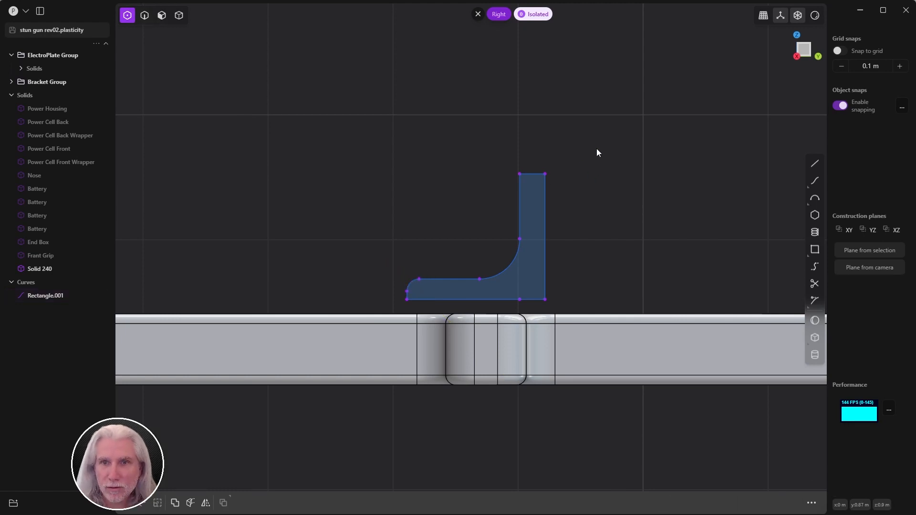
Step: Fillet the upright leg's two top corners and the profile's lower rear corner together by about 0.0038 m
drag(597, 149, 514, 200)
drag(542, 309, 541, 308)
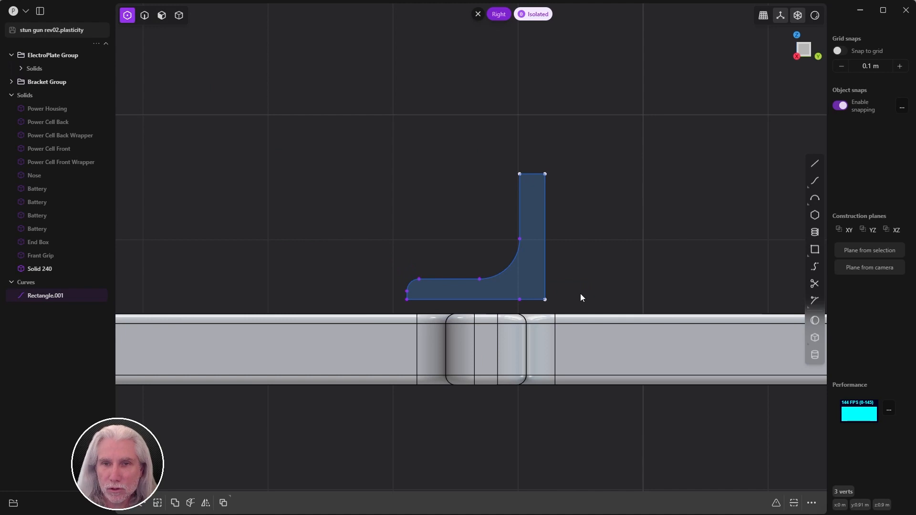
key(f)
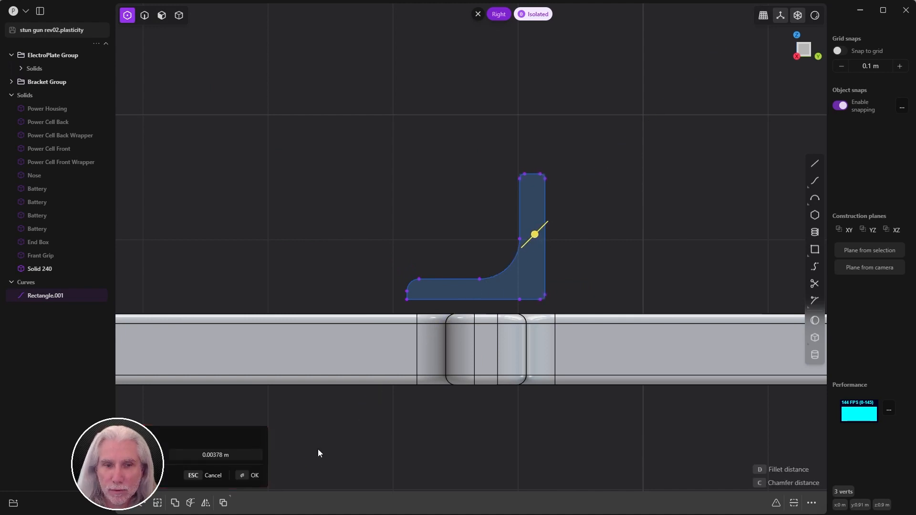
click(248, 472)
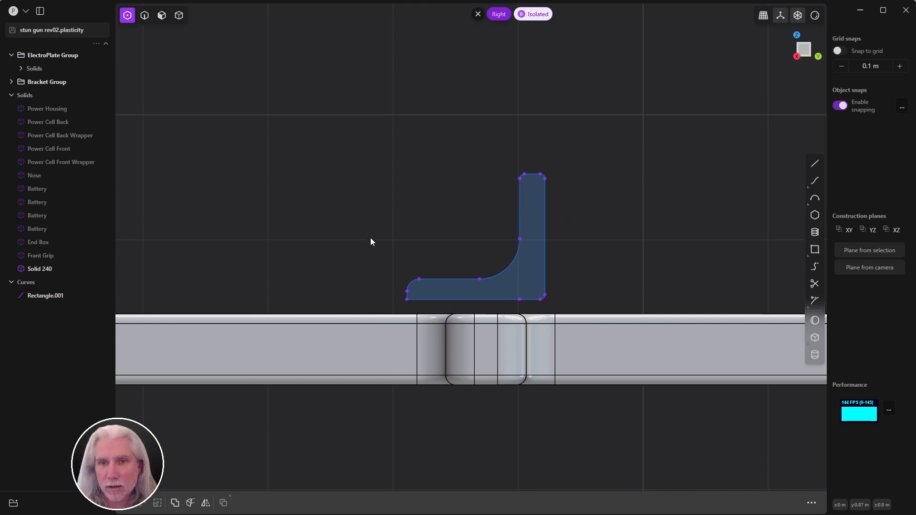
Step: Move the L-shaped profile curve about 0.08 m sideways along X from the sight base's centerline
middle_drag(371, 239, 505, 216)
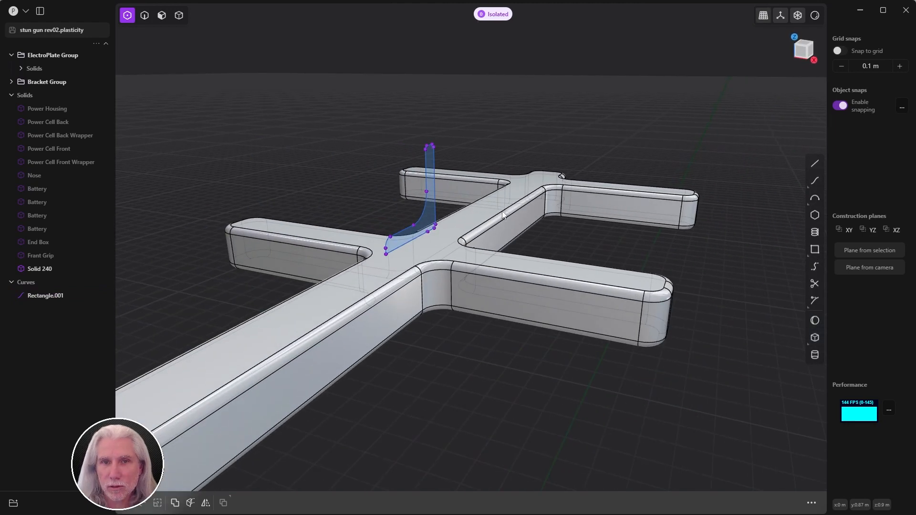
key(2)
click(423, 214)
key(g)
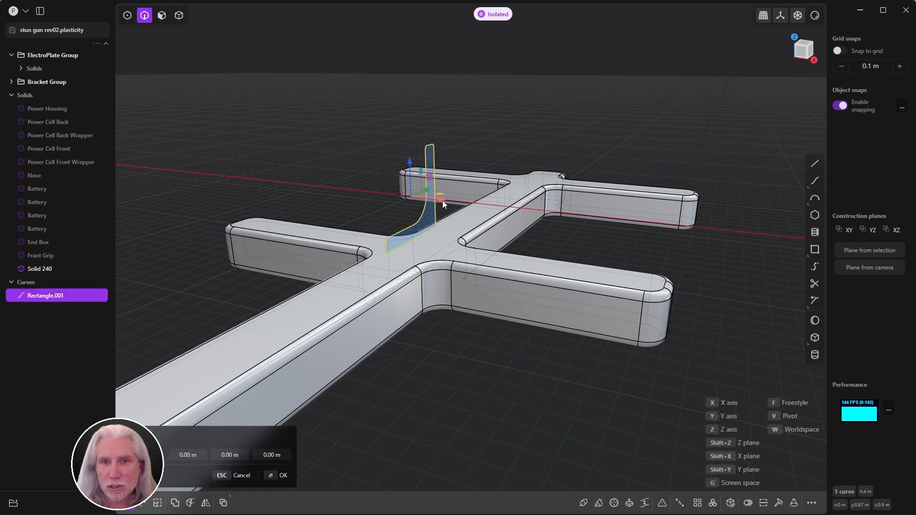
middle_drag(511, 225, 664, 216)
click(493, 267)
Step: Try a one-sided extrusion of the offset profile by about 0.165 m across the sight base, then undo it and the sideways move
key(3)
key(e)
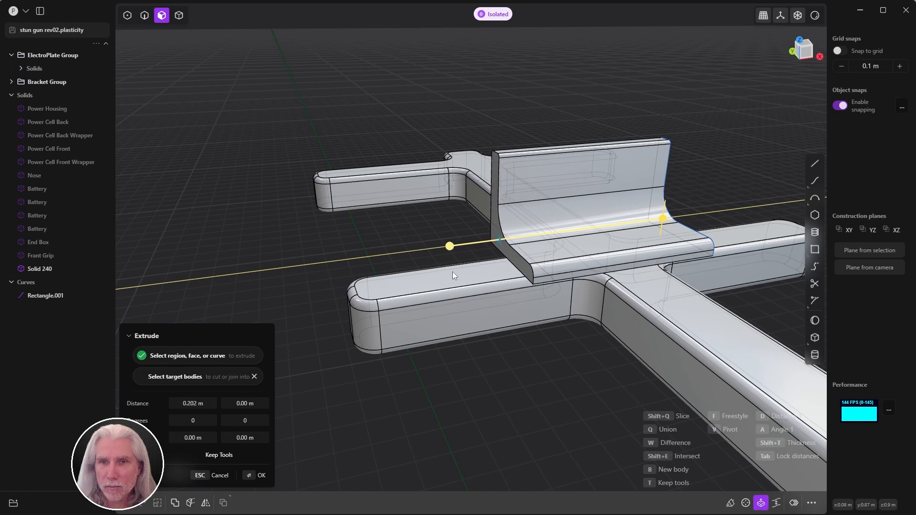
middle_drag(545, 303, 498, 268)
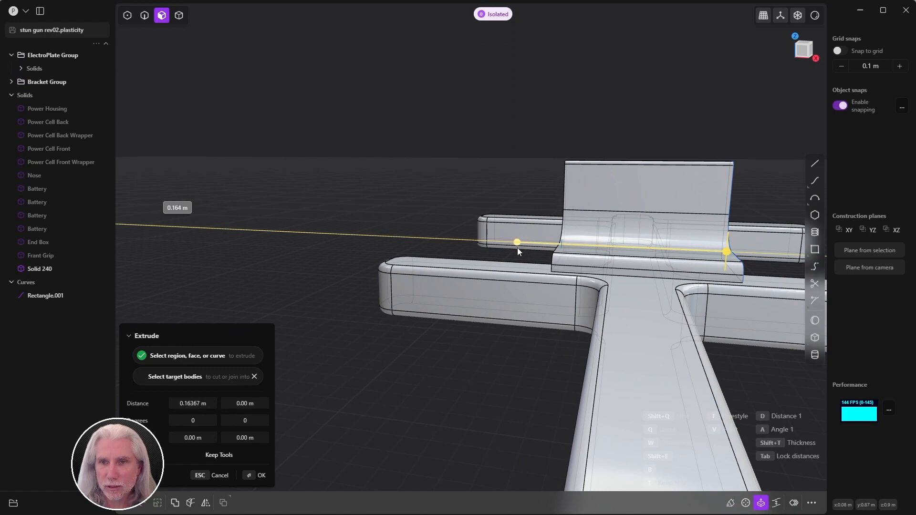
click(507, 251)
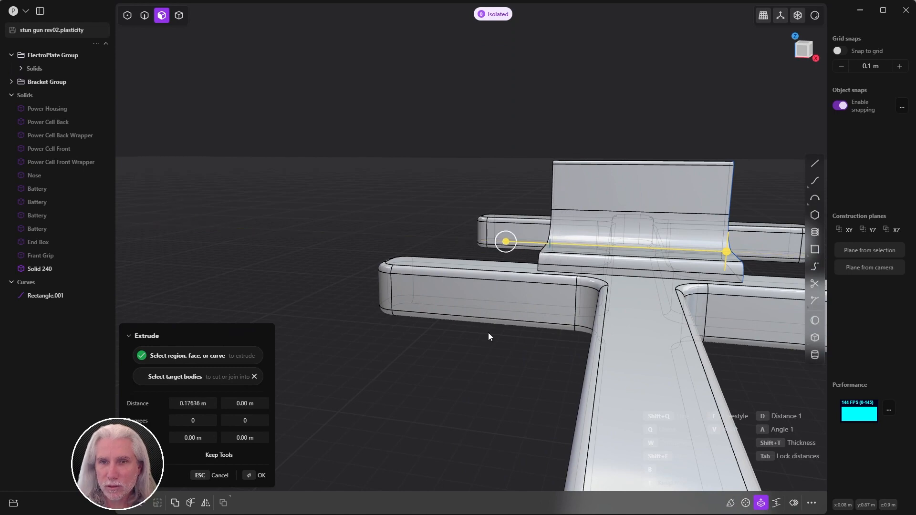
key(KP_1)
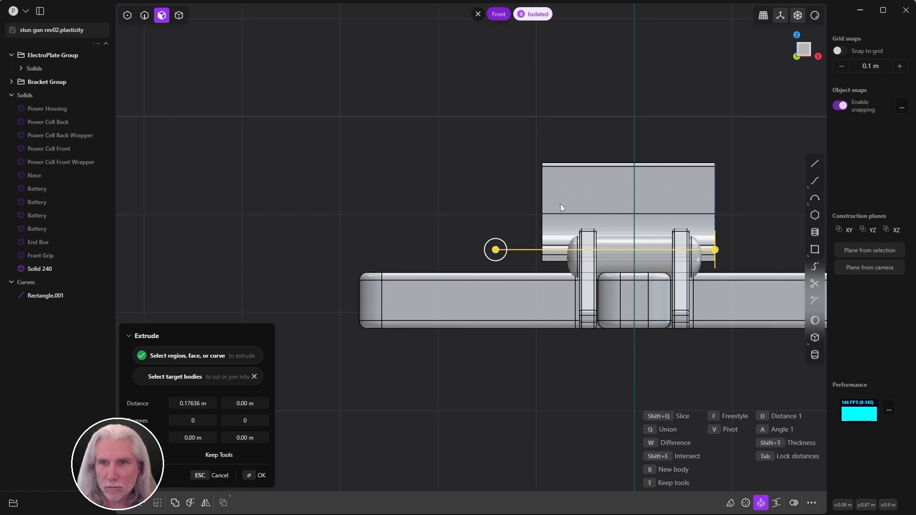
click(506, 249)
click(508, 251)
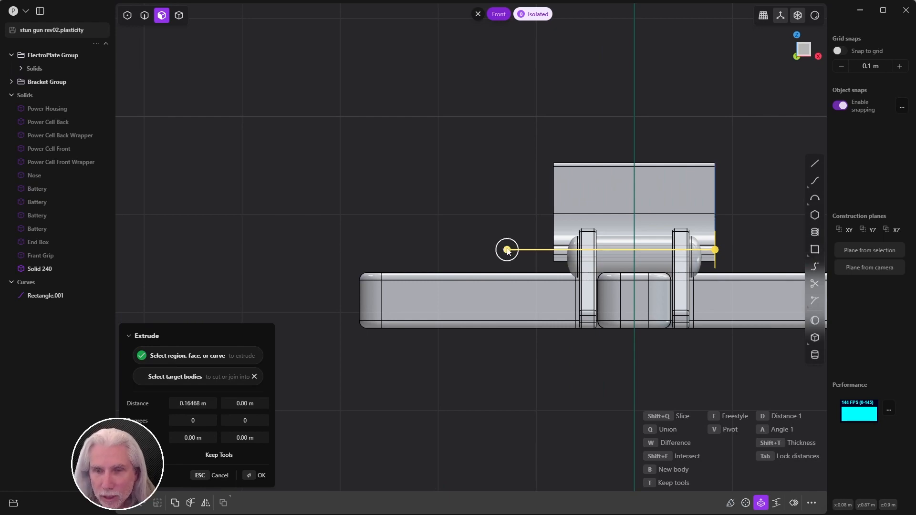
key(Return)
middle_drag(525, 255, 479, 288)
key(ctrl+z)
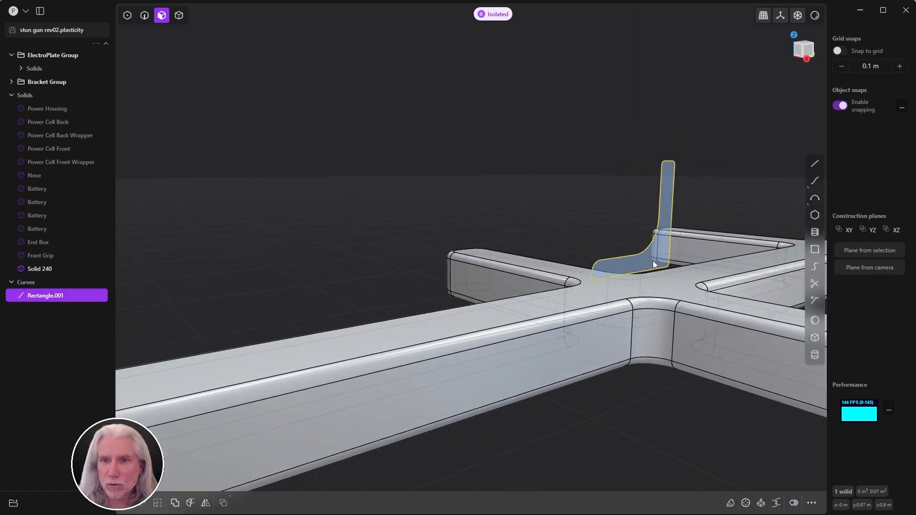
Step: Extrude the centered L-shaped profile symmetrically by about 0.077 m to each side across the sight base
key(e)
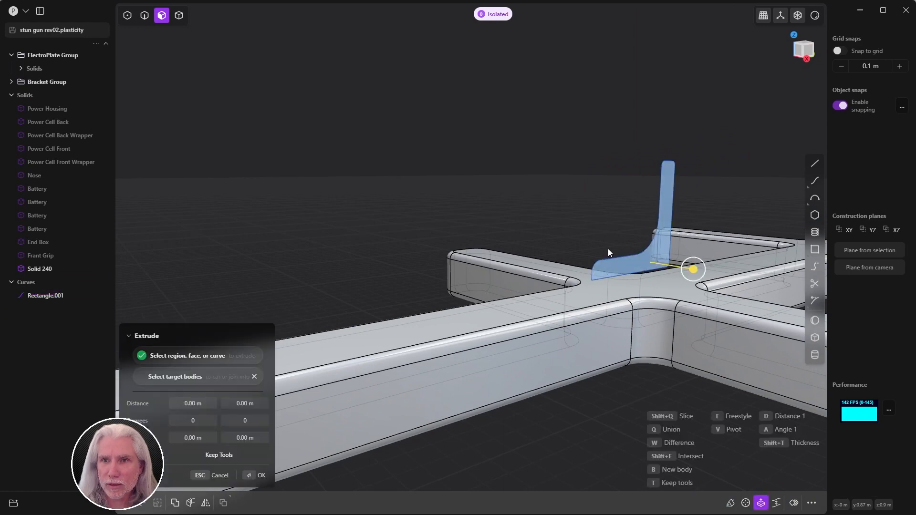
middle_drag(652, 260, 710, 267)
drag(715, 270, 794, 293)
middle_drag(794, 293, 549, 255)
middle_drag(549, 256, 560, 256)
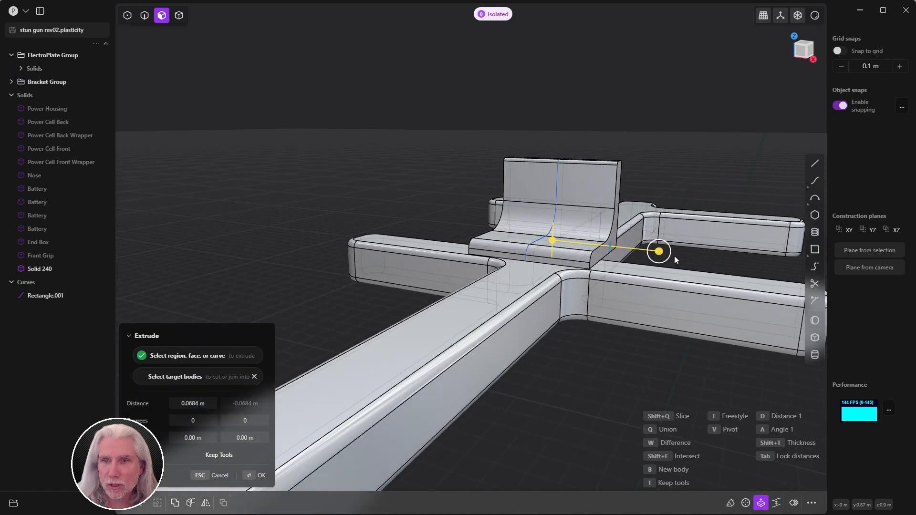
drag(665, 254, 698, 259)
middle_drag(699, 258, 564, 270)
drag(714, 267, 720, 268)
middle_drag(721, 269, 702, 282)
drag(725, 266, 693, 273)
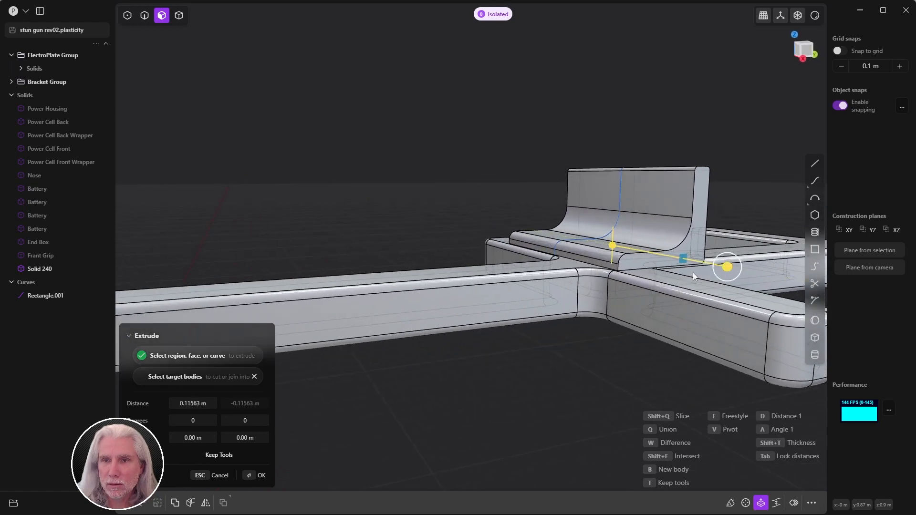
middle_drag(693, 273, 714, 268)
drag(714, 265, 659, 262)
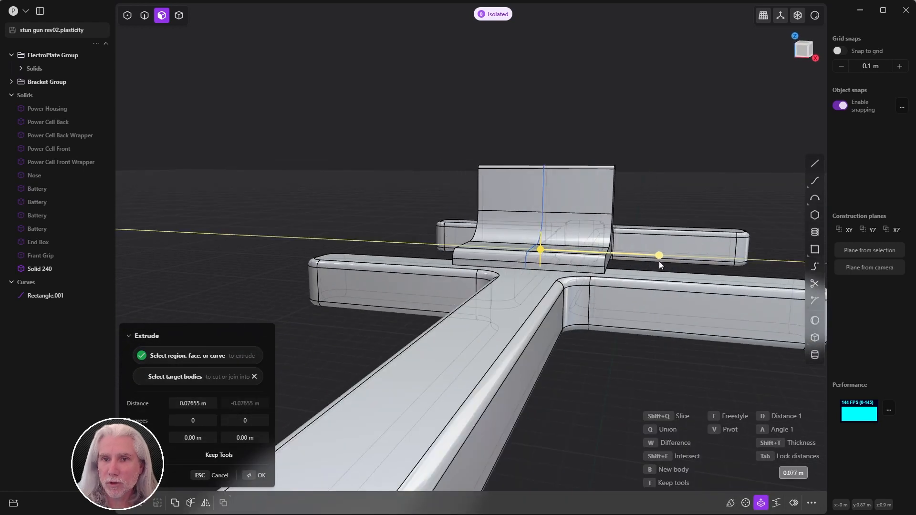
middle_drag(660, 262, 577, 248)
key(Return)
Step: Delete the leftover L-shaped profile curve inside the extruded sight part
scroll(478, 205, up, 6)
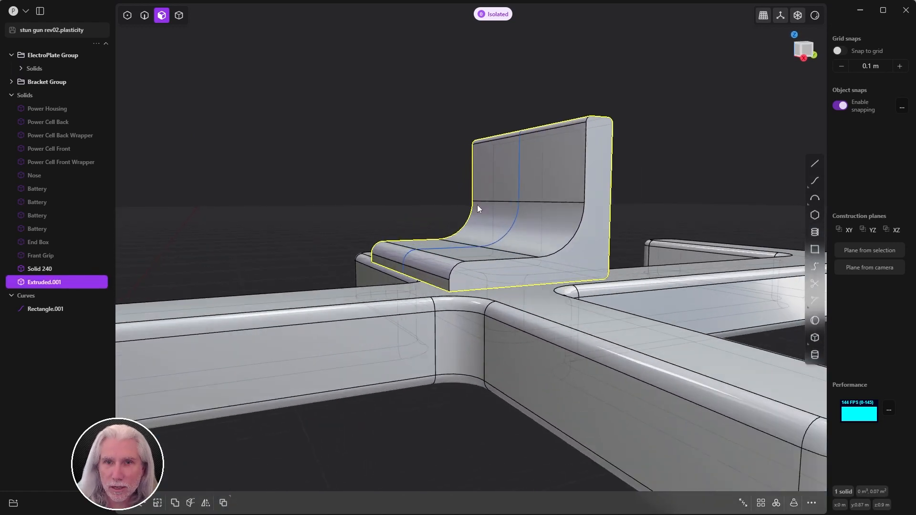
key(2)
middle_drag(395, 279, 390, 245)
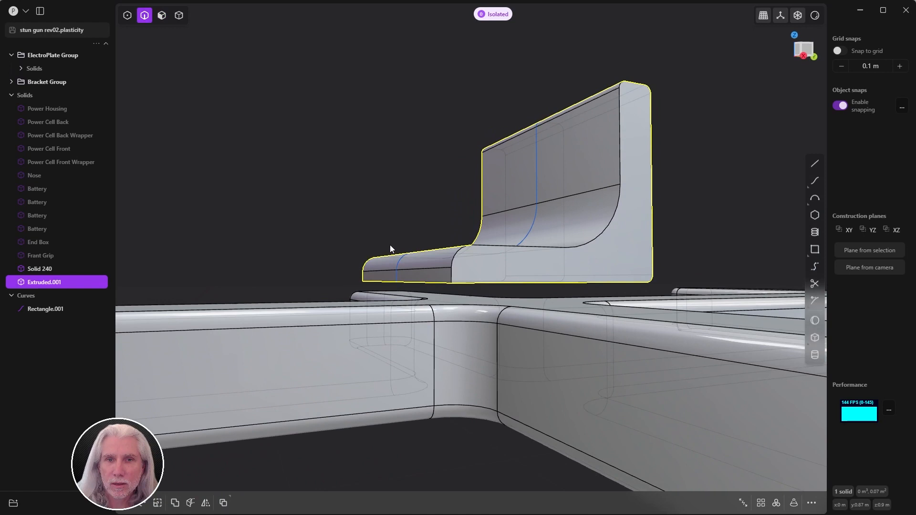
click(420, 282)
click(387, 282)
key(f)
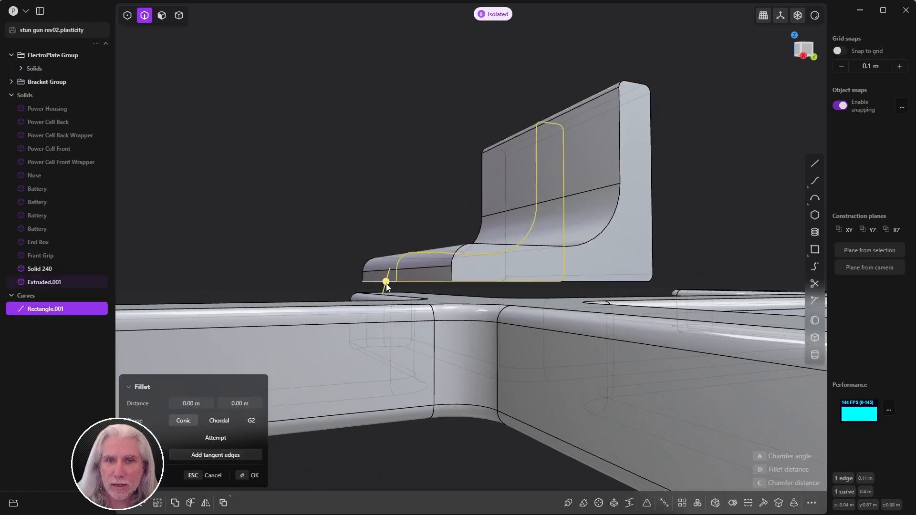
key(Escape)
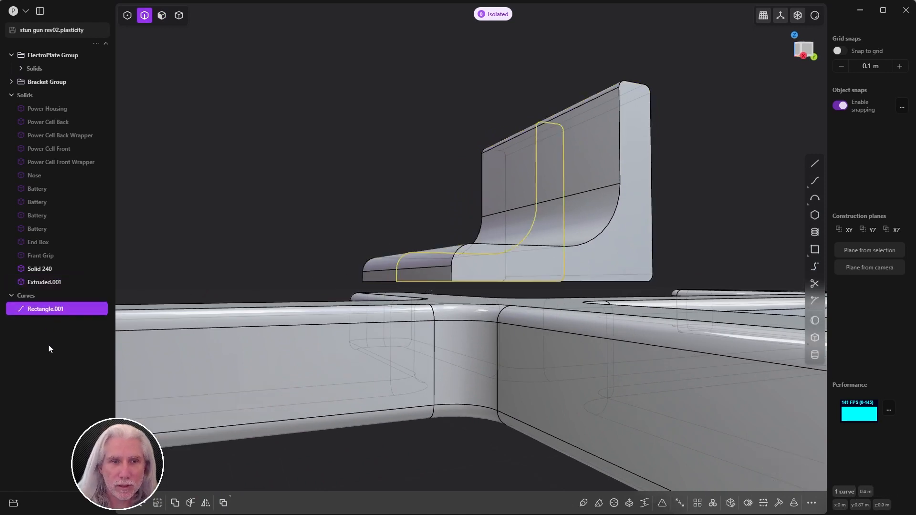
key(Delete)
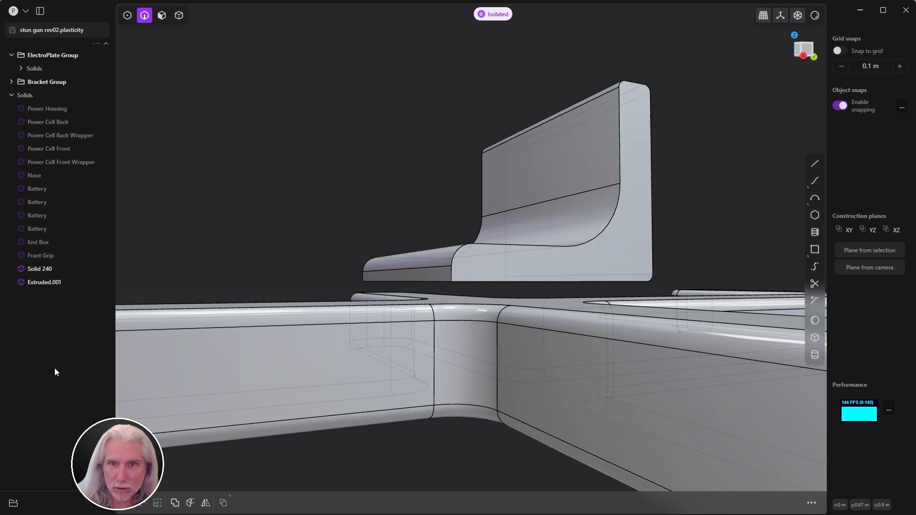
Step: Fillet the lower front edge of the extruded sight part by about 0.0023 m
click(431, 281)
drag(431, 280, 423, 266)
key(Escape)
scroll(523, 255, up, 3)
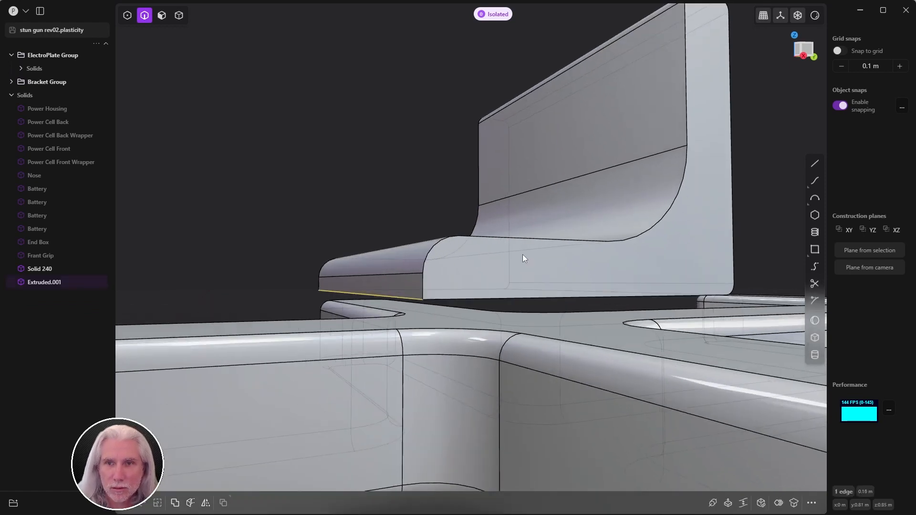
shift+middle_drag(522, 255, 329, 232)
key(b)
drag(244, 266, 245, 261)
middle_drag(623, 270, 509, 265)
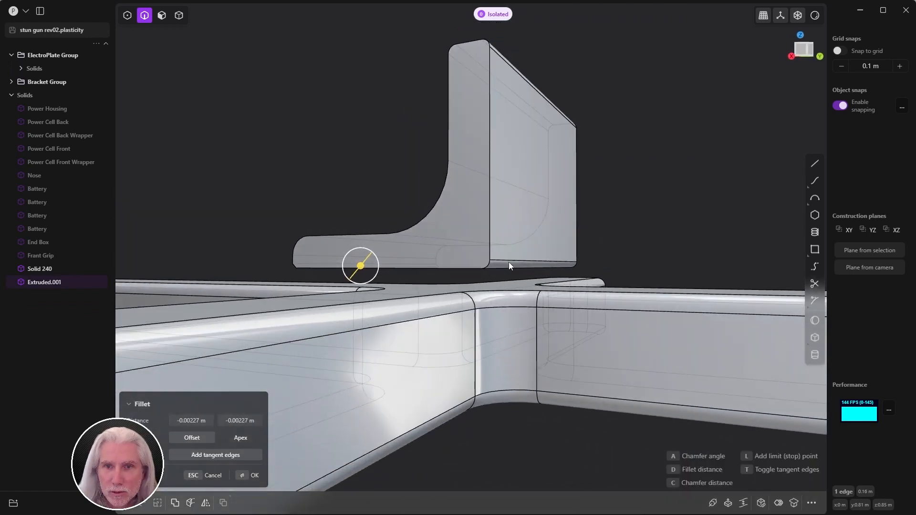
key(d)
middle_drag(556, 213, 659, 225)
click(243, 476)
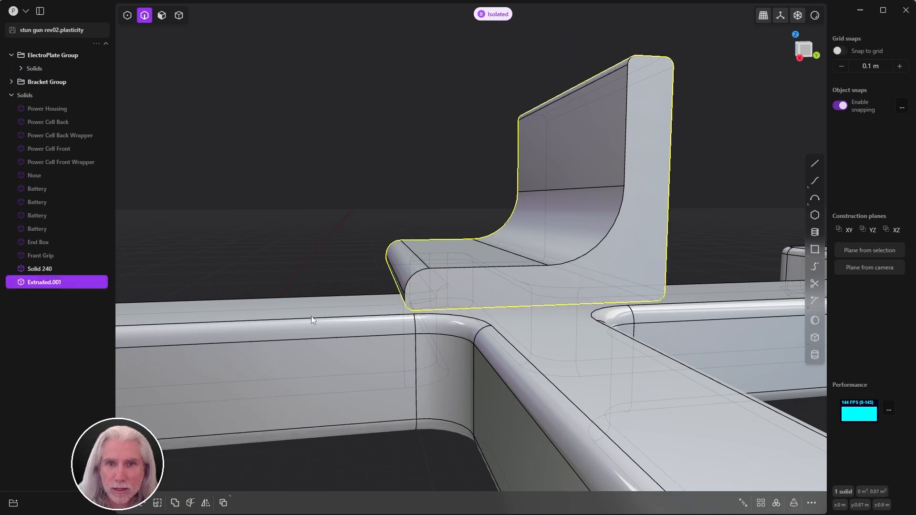
middle_drag(312, 316, 273, 210)
key(g)
mouse_move(461, 93)
mouse_down()
mouse_move(458, 118)
mouse_move(454, 108)
mouse_up()
key(Escape)
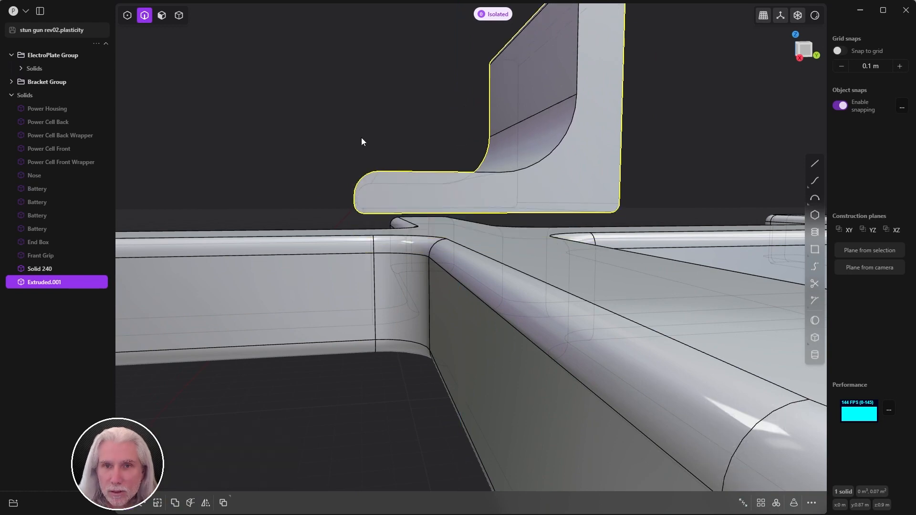
Step: In the right view, move the L-shaped part down about 0.011 m to just above the sight base's top face
middle_drag(362, 141, 471, 250)
key(KP_3)
key(g)
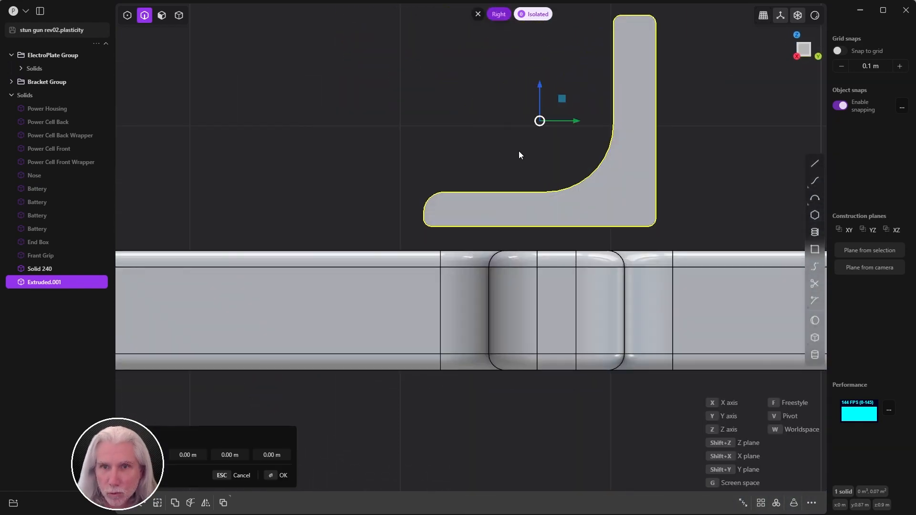
drag(543, 95, 537, 115)
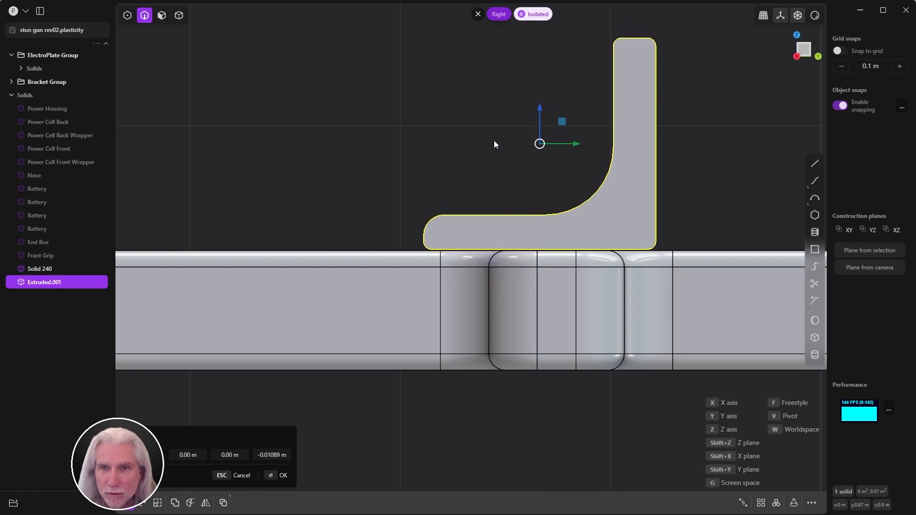
middle_drag(495, 141, 563, 210)
key(Return)
Step: Fillet all edges around both end faces of the L-shaped part by about 0.0023 m
middle_drag(635, 121, 478, 186)
key(3)
click(520, 168)
middle_drag(401, 138, 468, 148)
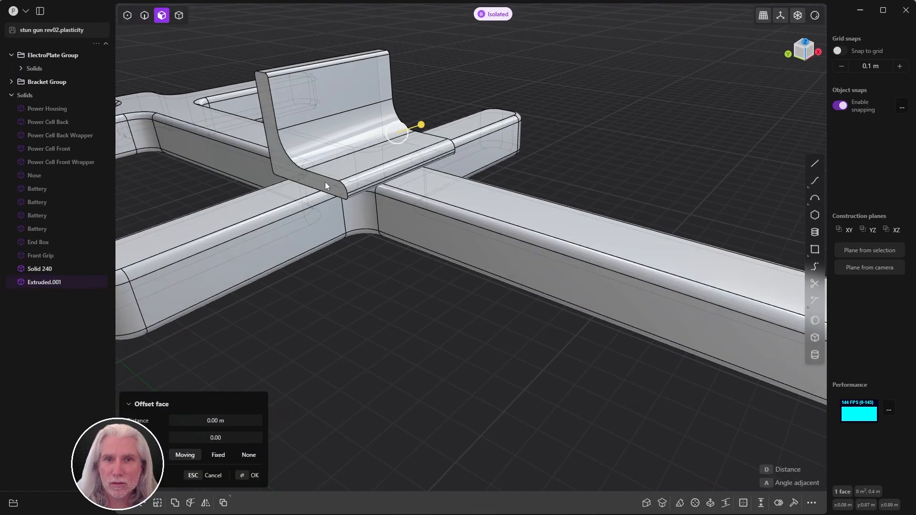
shift+click(325, 182)
middle_drag(353, 176, 306, 165)
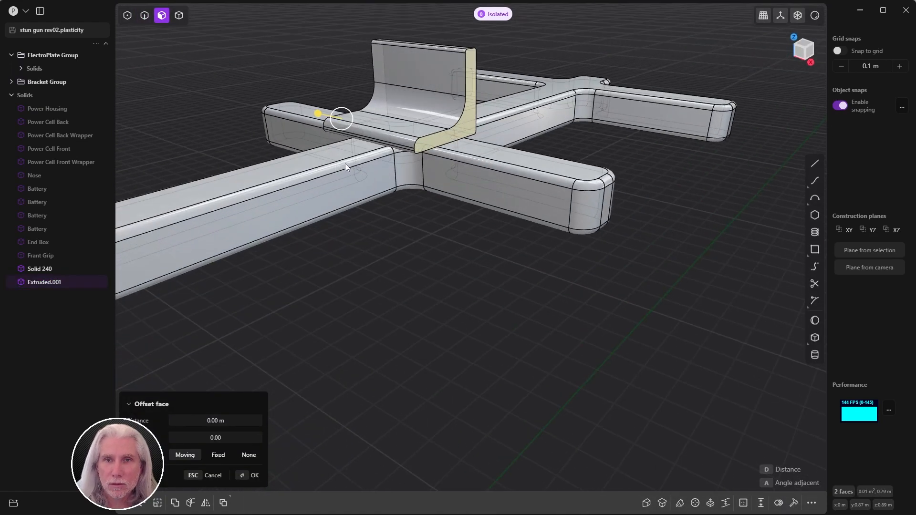
key(f)
middle_drag(385, 113, 403, 225)
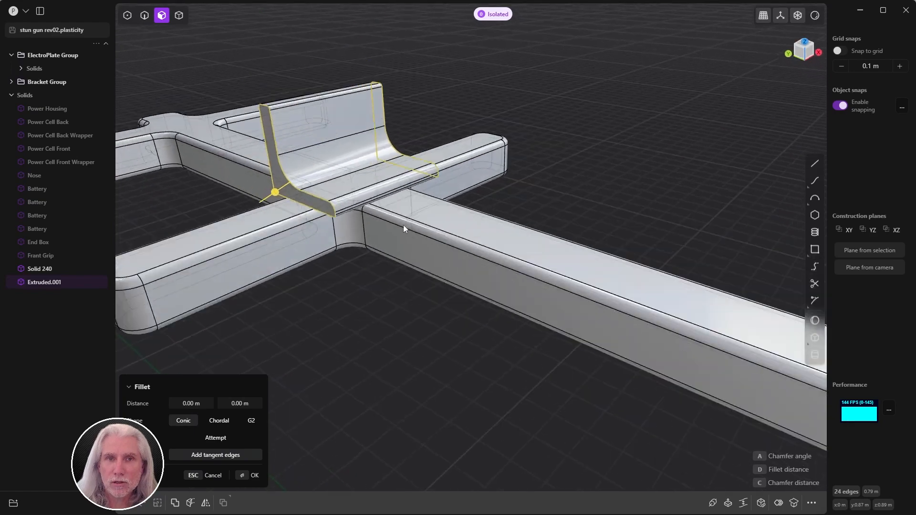
right_drag(304, 168, 405, 200)
scroll(406, 199, up, 5)
drag(367, 243, 369, 241)
middle_drag(374, 251, 370, 214)
drag(376, 244, 370, 246)
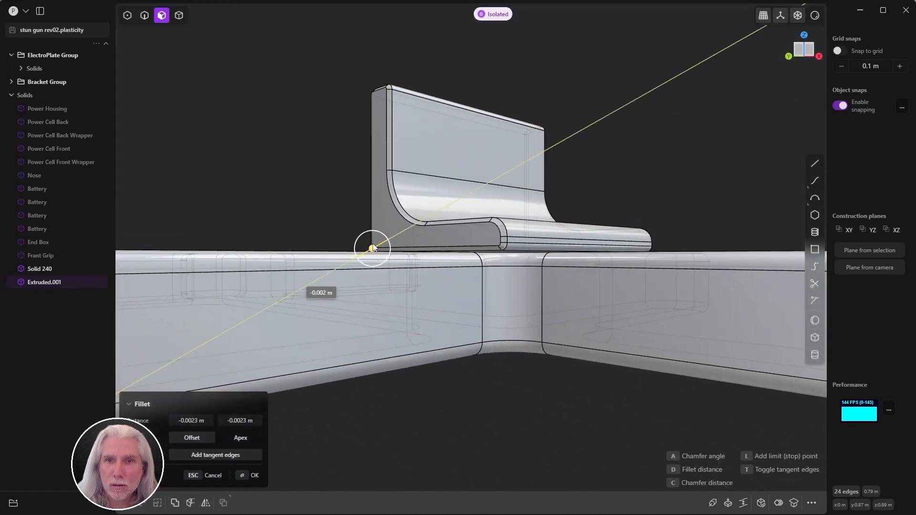
click(254, 474)
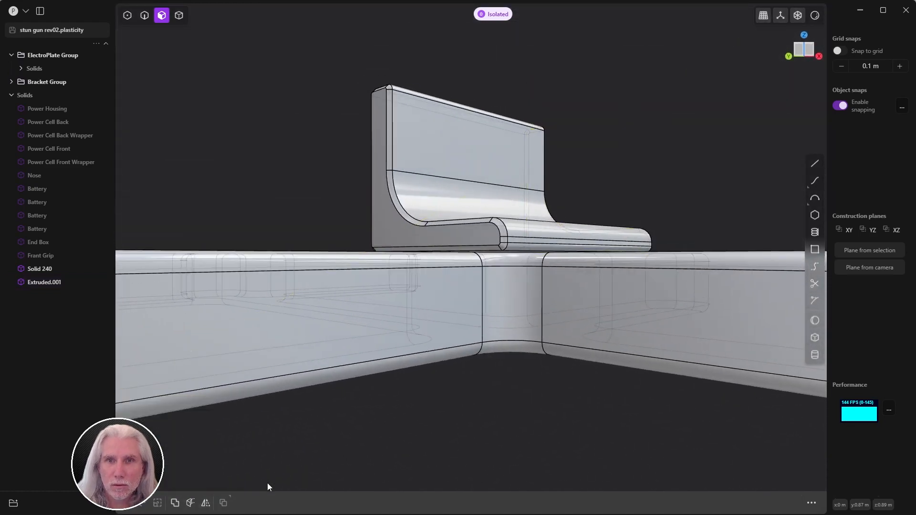
middle_drag(344, 334, 370, 216)
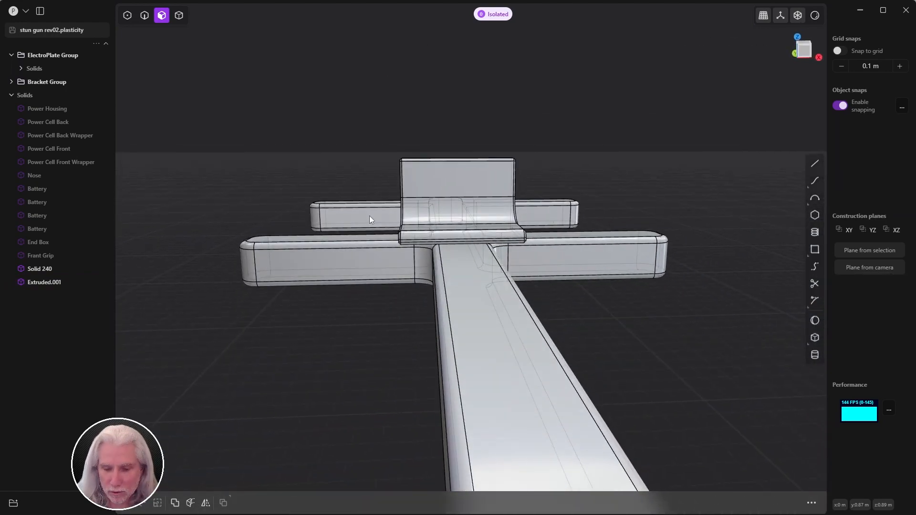
Step: In the front view, draw an open two-segment polyline about 0.08 m long, slanting down from above the L-shaped part and ending at its centre
key(KP_1)
scroll(494, 110, up, 6)
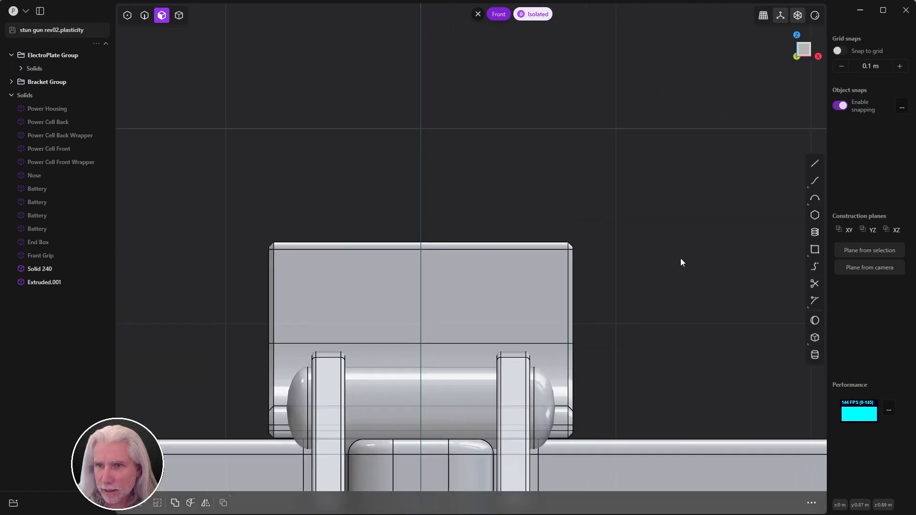
click(815, 164)
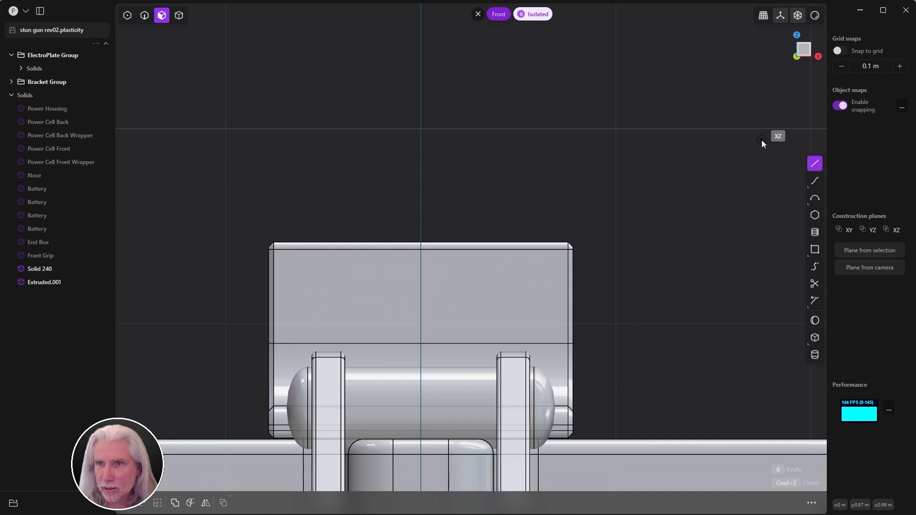
click(815, 164)
click(814, 164)
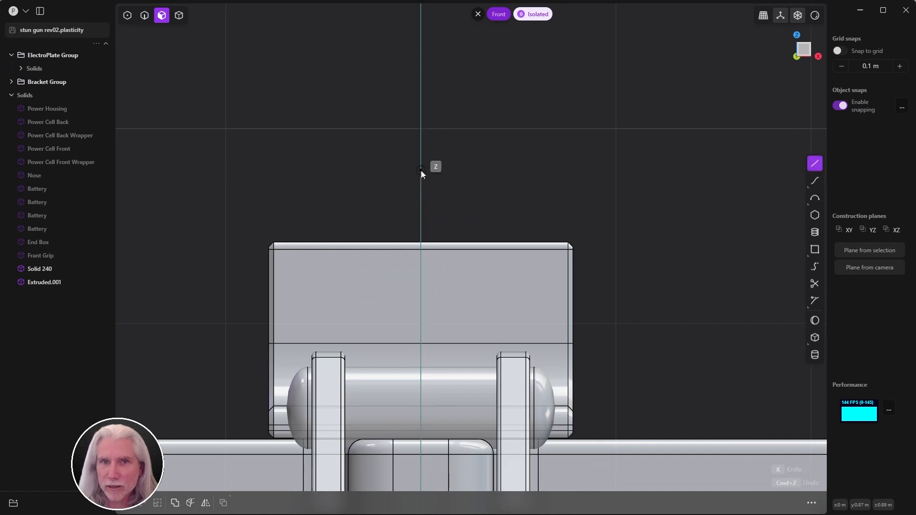
click(343, 170)
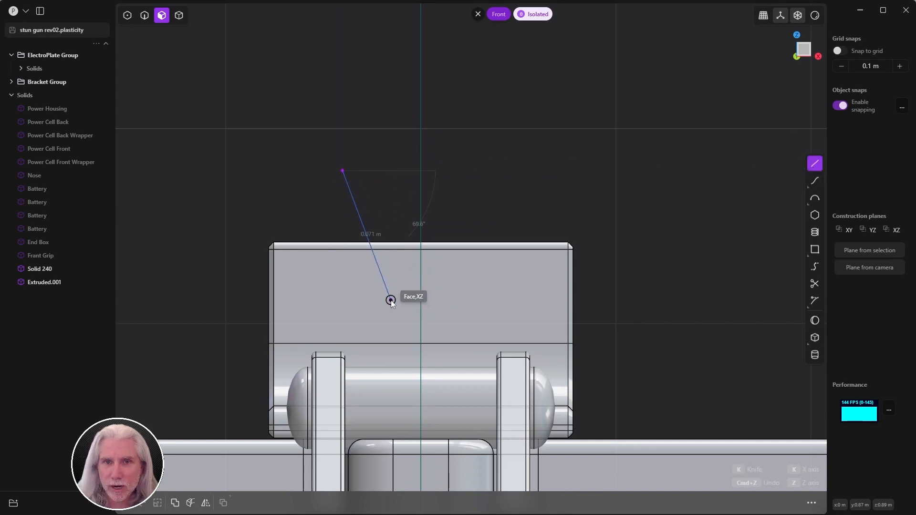
click(396, 297)
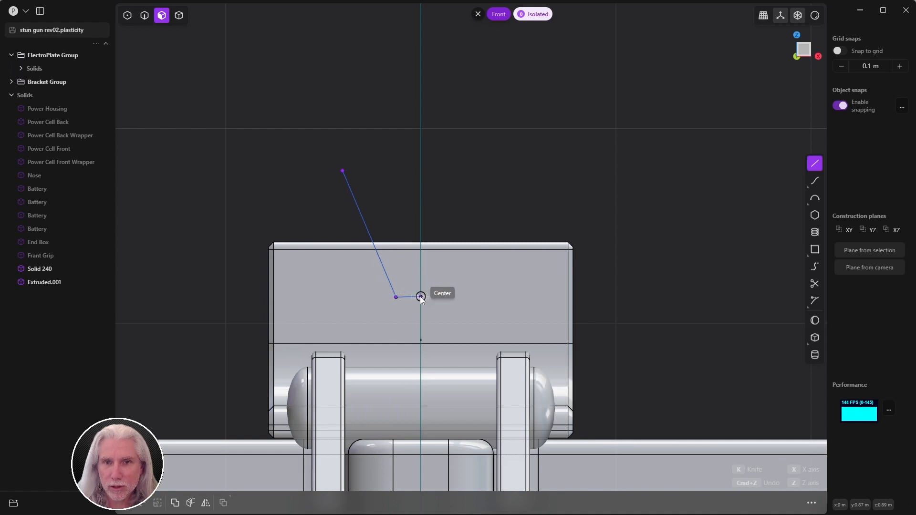
click(421, 296)
key(Return)
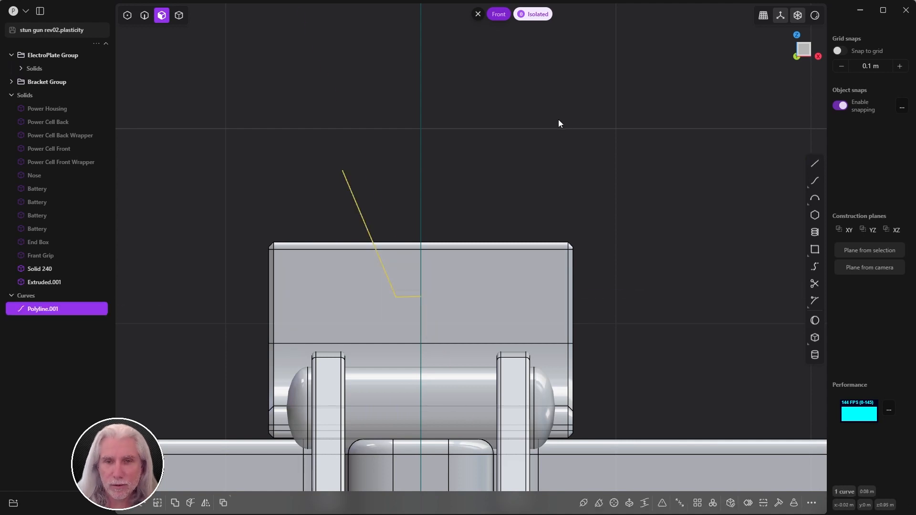
Step: Mirror the half-notch polyline along X across the model's centre plane
key(alt+x)
scroll(554, 139, down, 5)
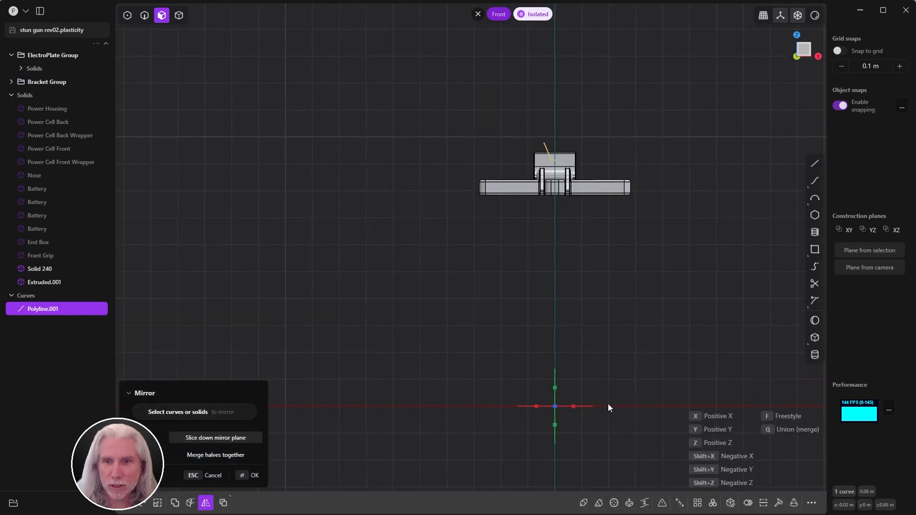
click(574, 407)
scroll(592, 208, up, 5)
right_drag(559, 101, 537, 299)
scroll(595, 265, up, 4)
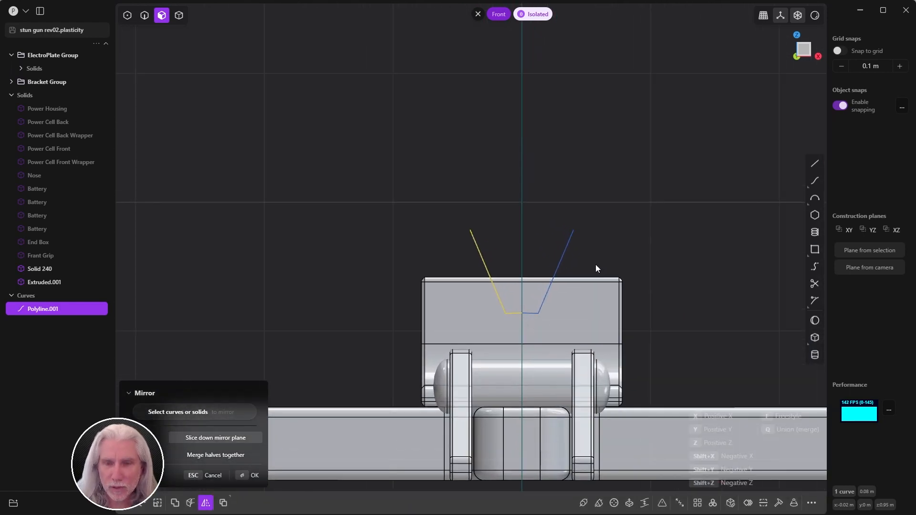
key(Return)
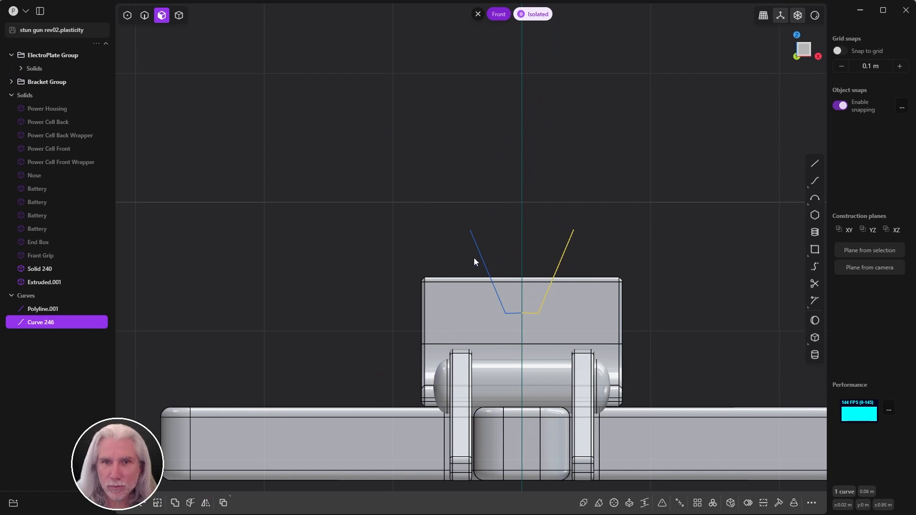
Step: Join the half-notch polyline and its mirrored copy into one curve
shift+click(42, 309)
key(j)
click(392, 173)
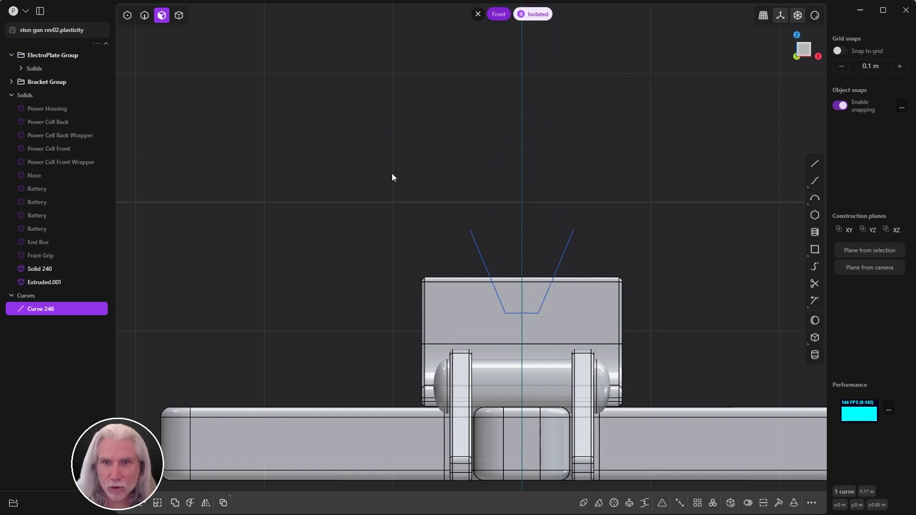
Step: Cut the upright plate of the L-shaped part with the joined notch curve
right_drag(519, 191, 474, 146)
scroll(466, 156, up, 3)
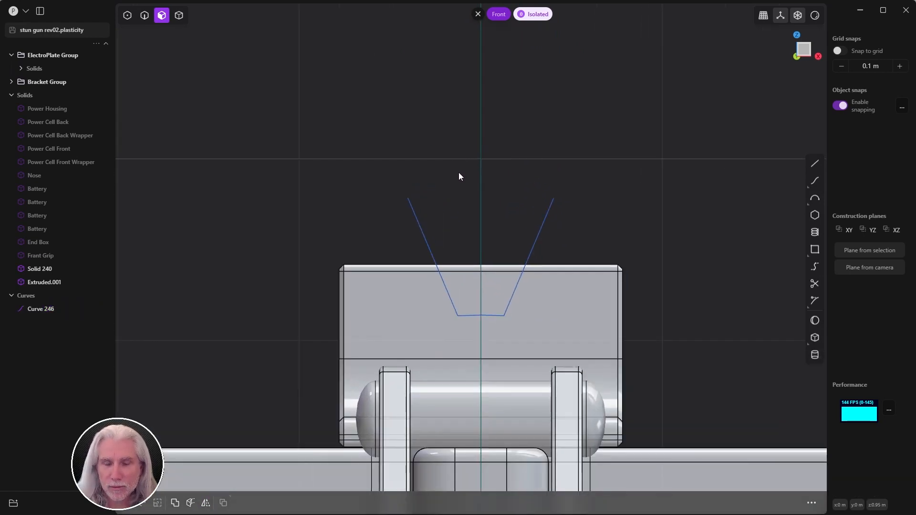
key(2)
click(415, 217)
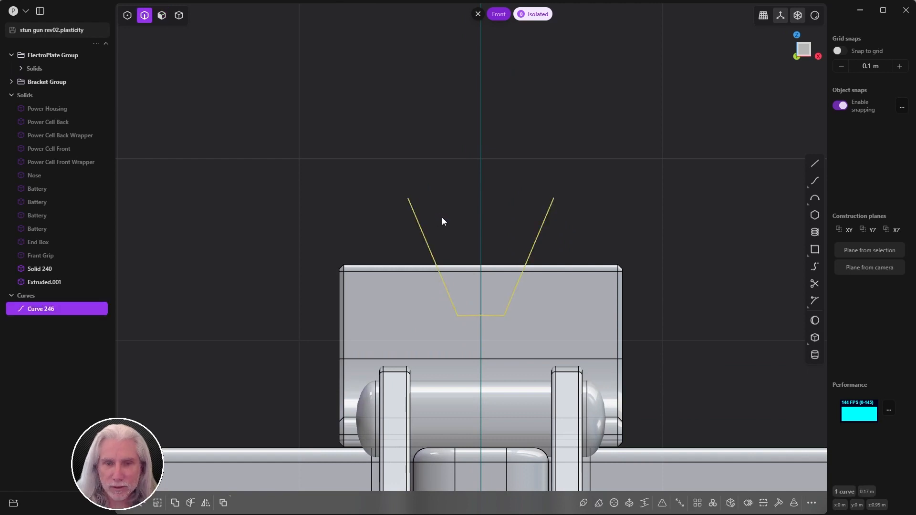
key(c)
click(386, 301)
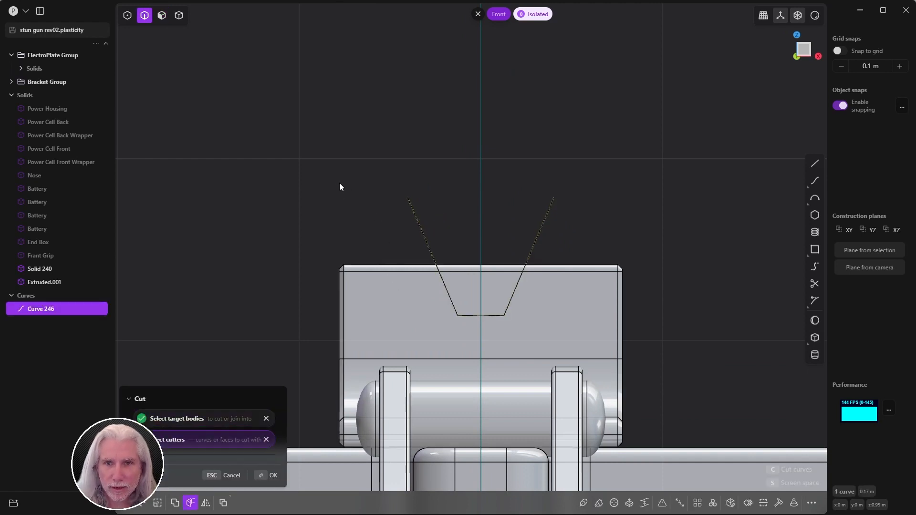
click(268, 475)
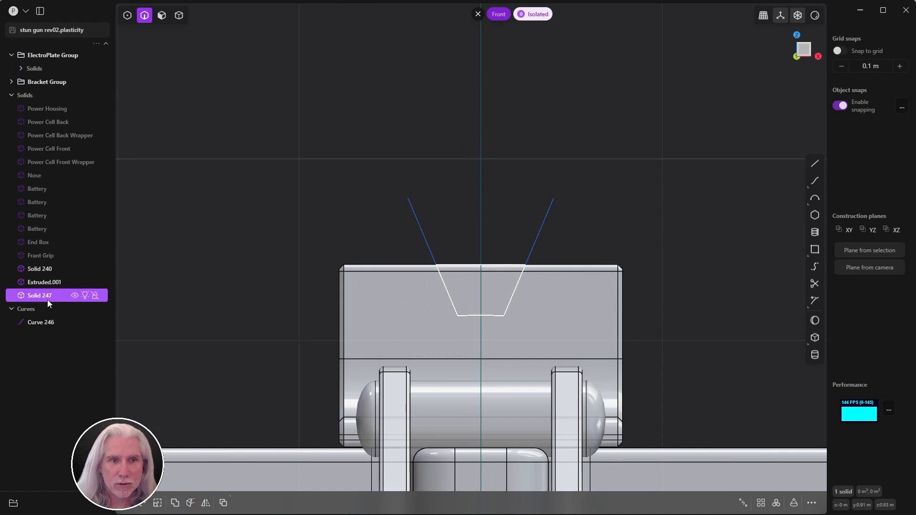
Step: Delete the separated notch piece and the leftover notch curve
key(Delete)
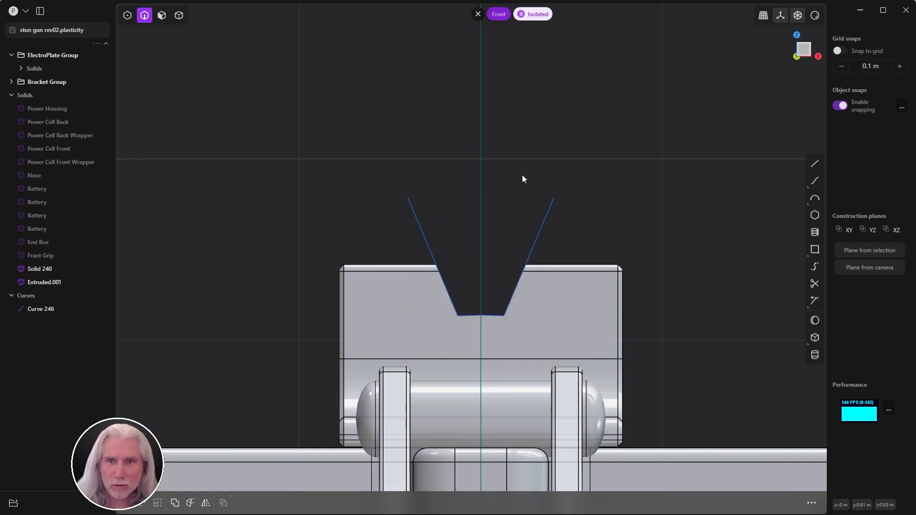
click(53, 308)
key(Delete)
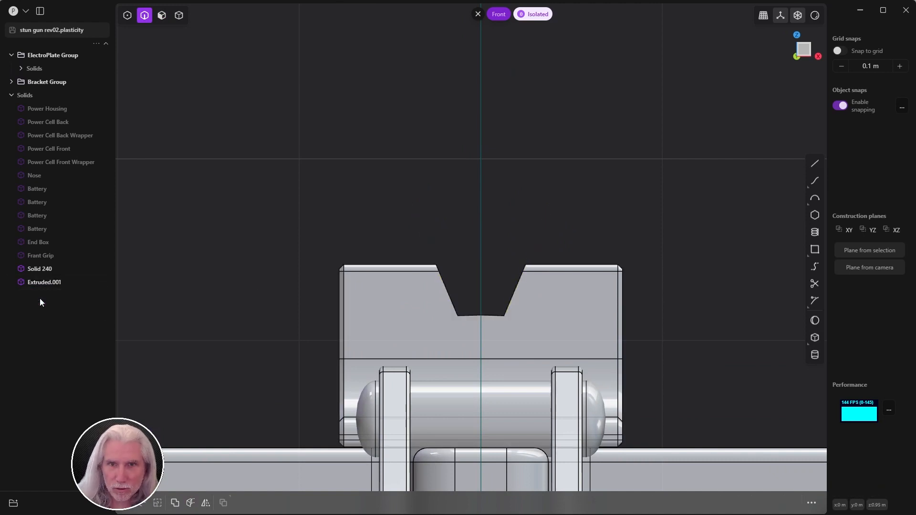
Step: Fillet the edges around the notch faces of the L-shaped sight part by about 0.0038 m
middle_drag(507, 286, 668, 280)
key(3)
click(568, 262)
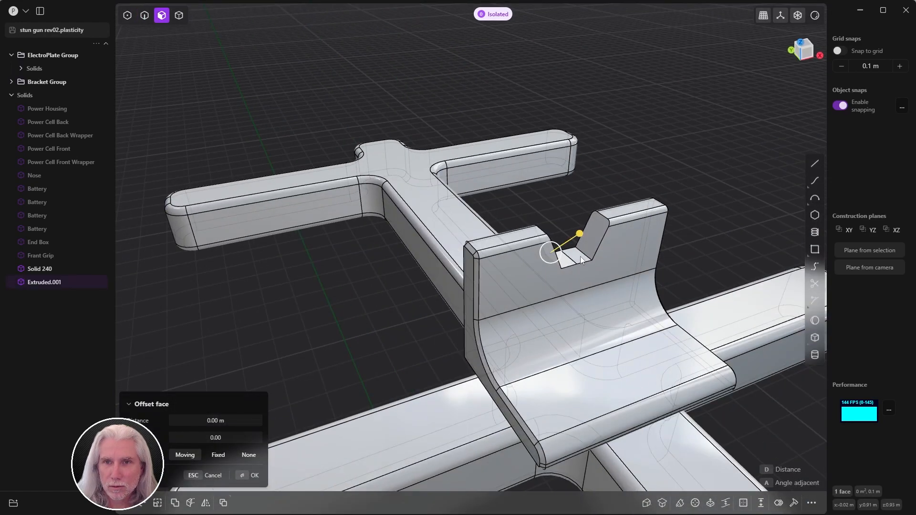
shift+click(592, 245)
shift+click(579, 257)
middle_drag(567, 262, 534, 267)
shift+click(568, 270)
key(b)
drag(534, 266, 483, 227)
middle_drag(483, 227, 466, 193)
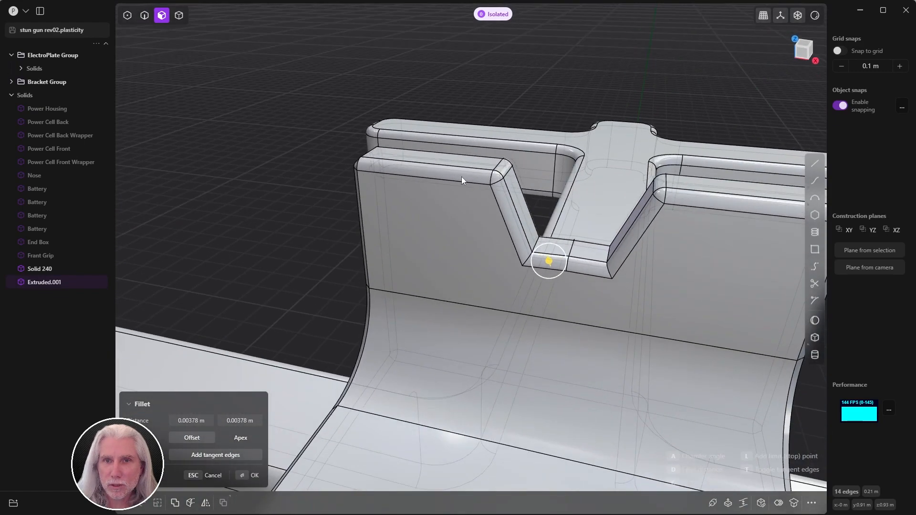
click(248, 476)
Step: End the isolation of the sight parts to show the whole gun
middle_drag(259, 270, 452, 214)
scroll(428, 264, down, 5)
middle_drag(427, 264, 659, 246)
key(slash)
scroll(403, 274, down, 4)
scroll(679, 245, up, 6)
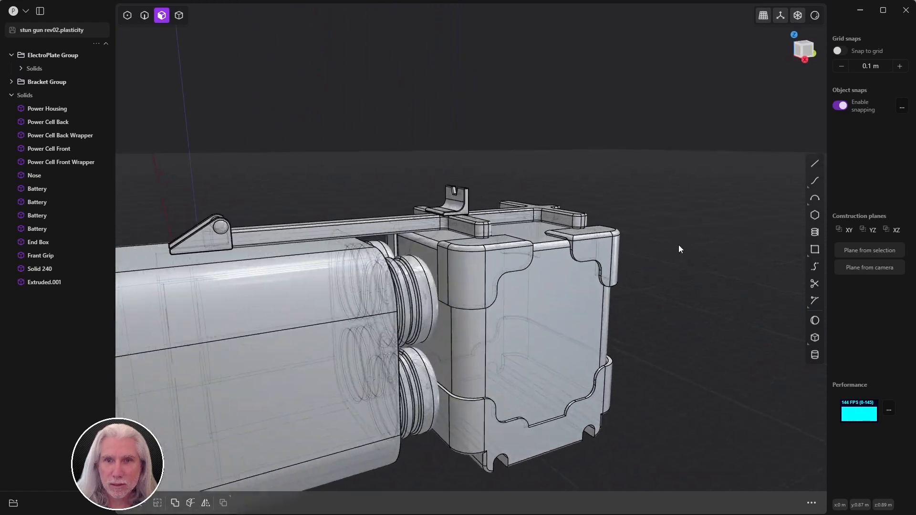
scroll(669, 246, down, 5)
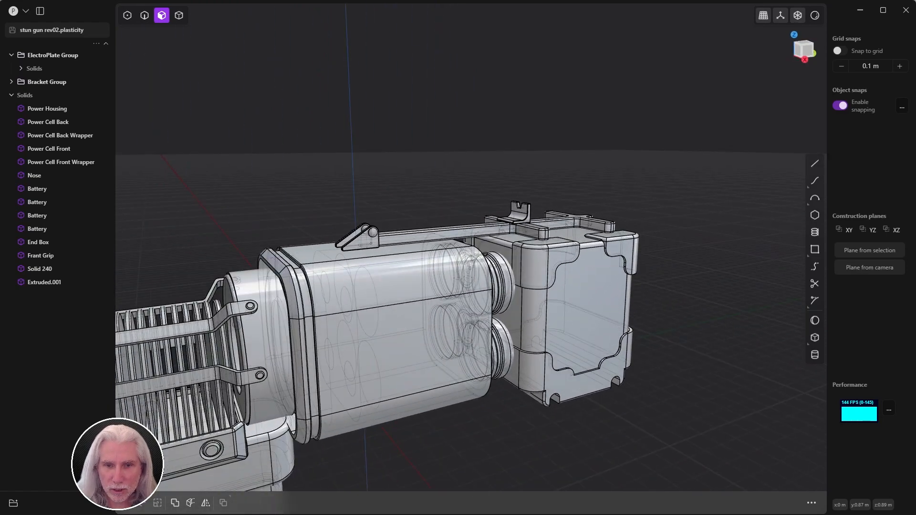
Step: Switch to the browser and examine the sight base and its mounting screws in the reference image before returning to the Plasticity model
key(alt+Tab)
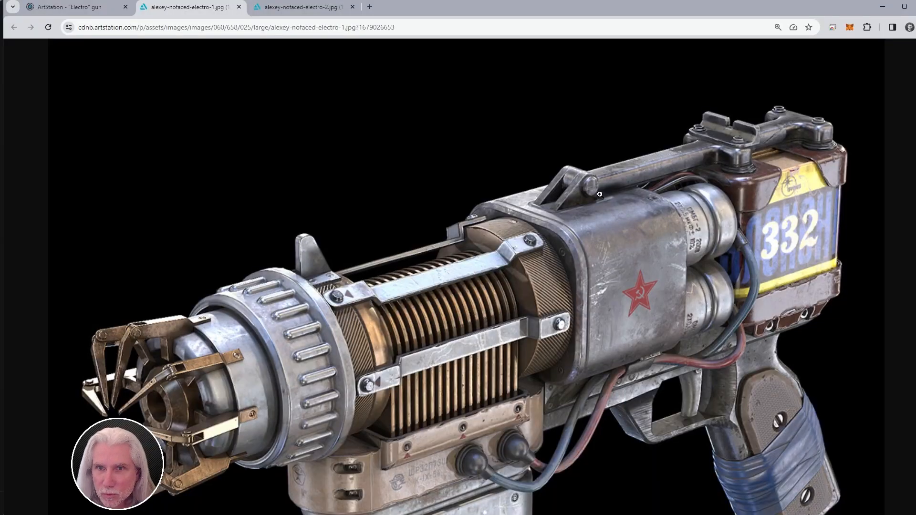
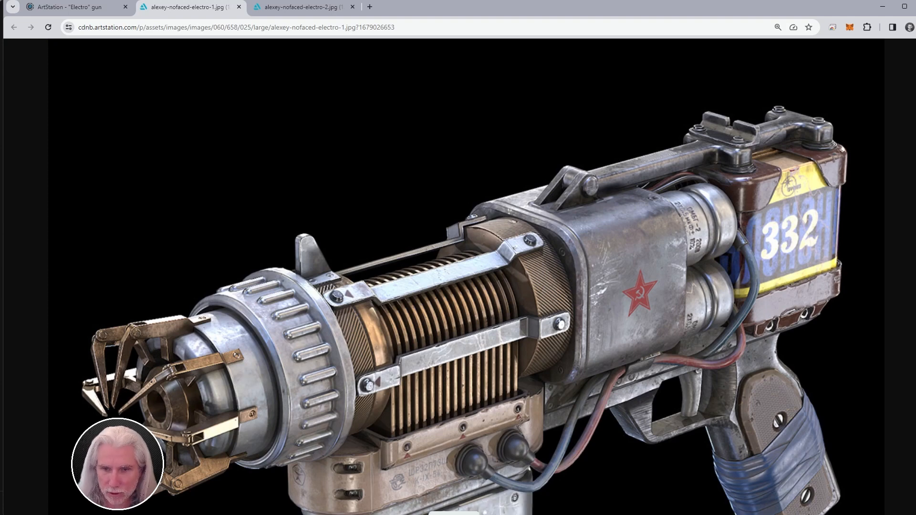
click(517, 514)
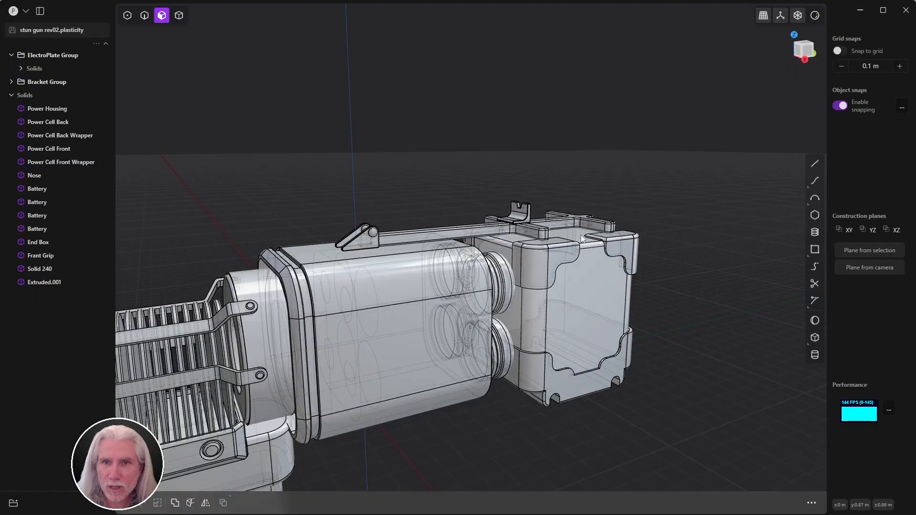
middle_drag(580, 235, 542, 293)
key(KP_7)
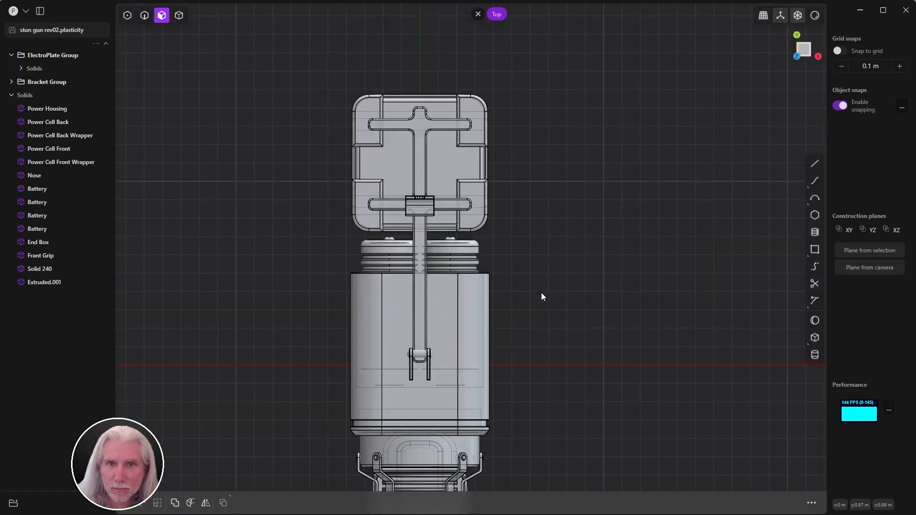
scroll(555, 116, up, 6)
shift+middle_drag(555, 116, 753, 197)
scroll(740, 179, up, 3)
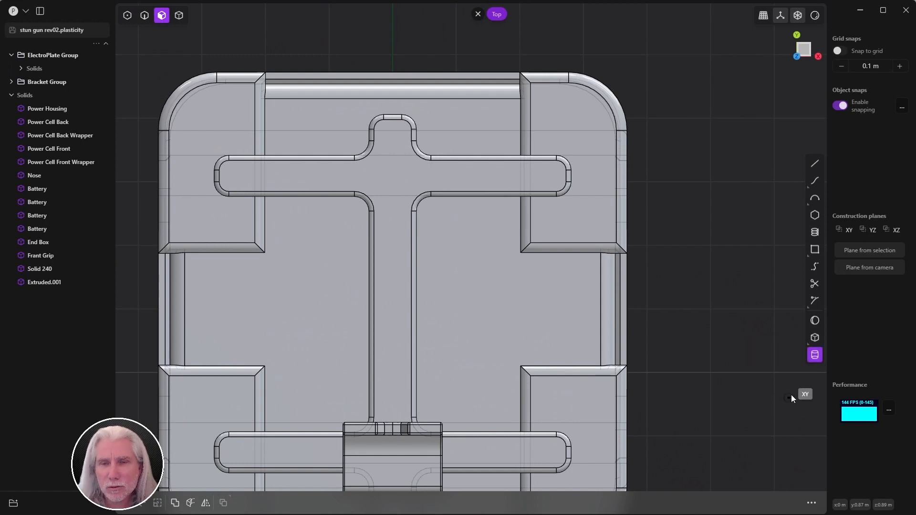
scroll(601, 158, up, 10)
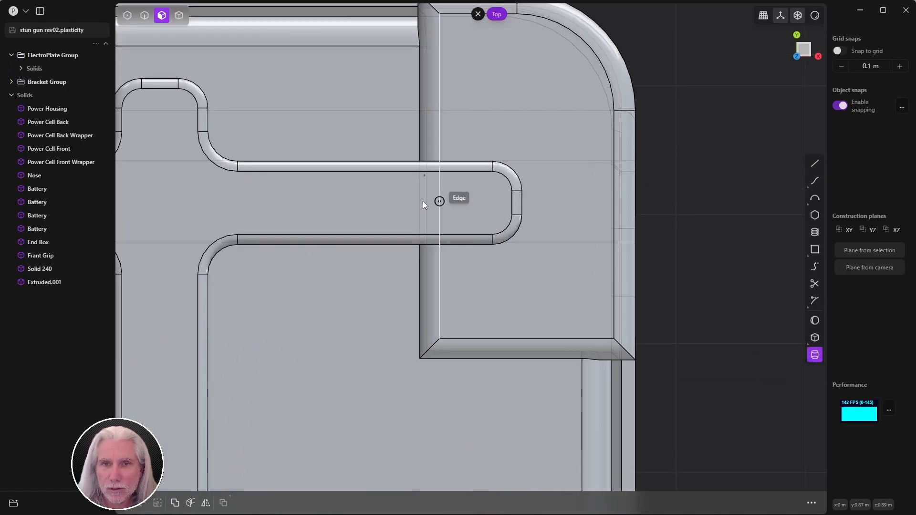
shift+middle_drag(332, 209, 542, 181)
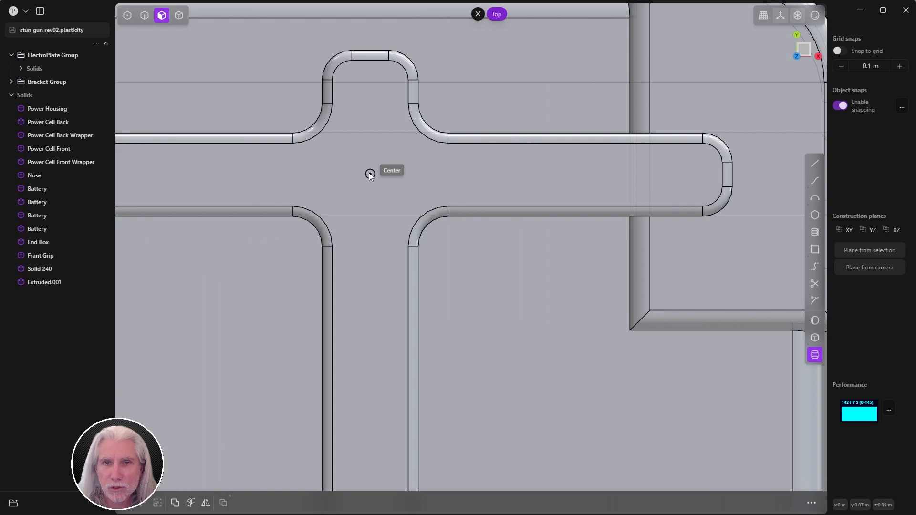
click(371, 173)
click(388, 174)
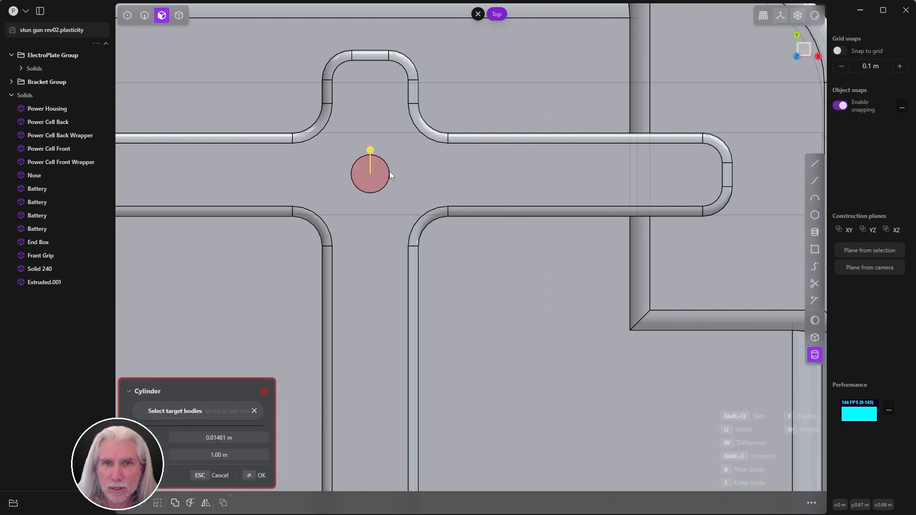
middle_drag(389, 174, 345, 205)
key(Escape)
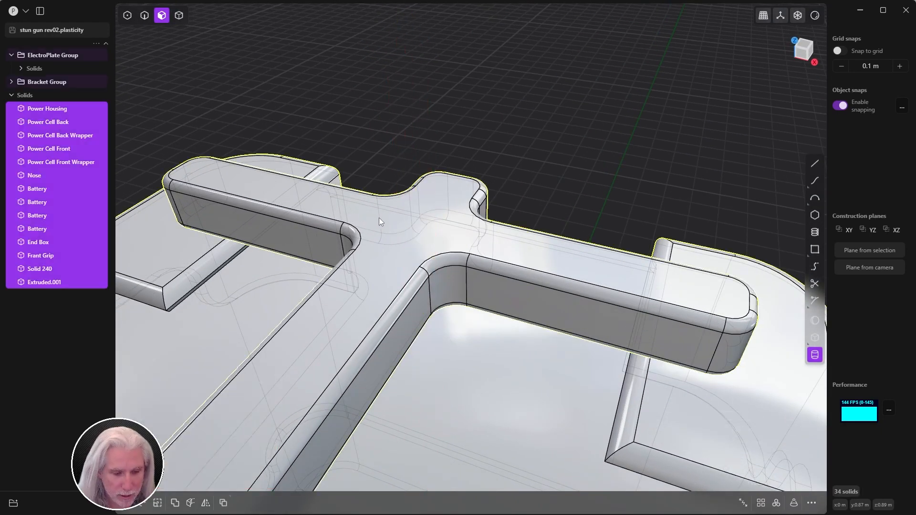
middle_drag(404, 213, 480, 268)
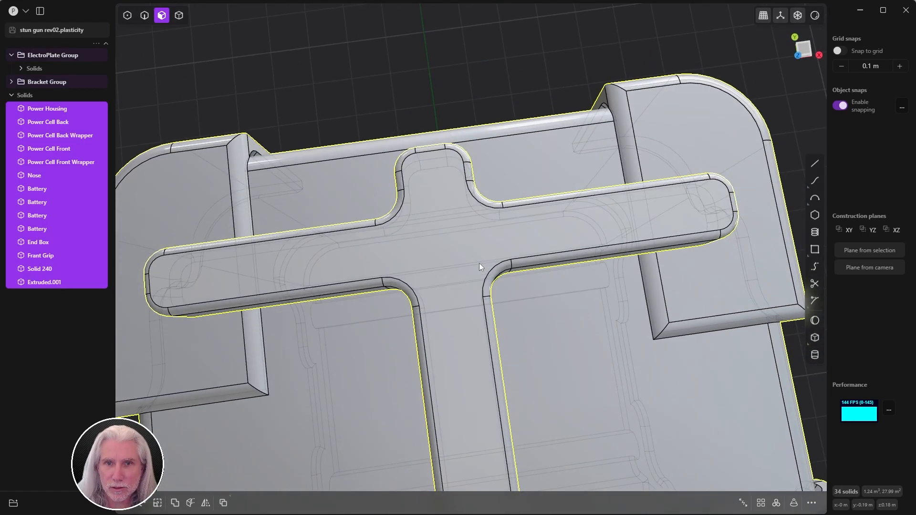
Step: Create a cylinder of about 0.01746 m radius as a new body, centred on the sight base's outer cross arm, and shorten it
key(7)
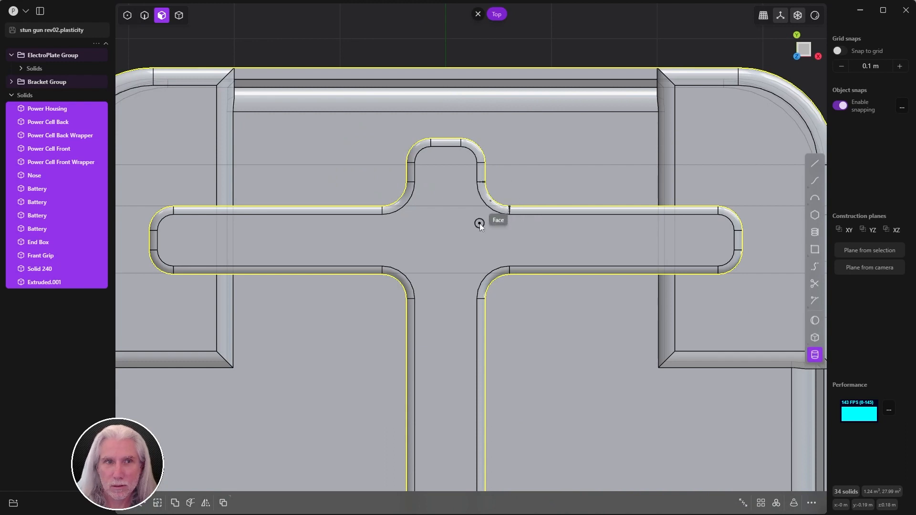
key(Escape)
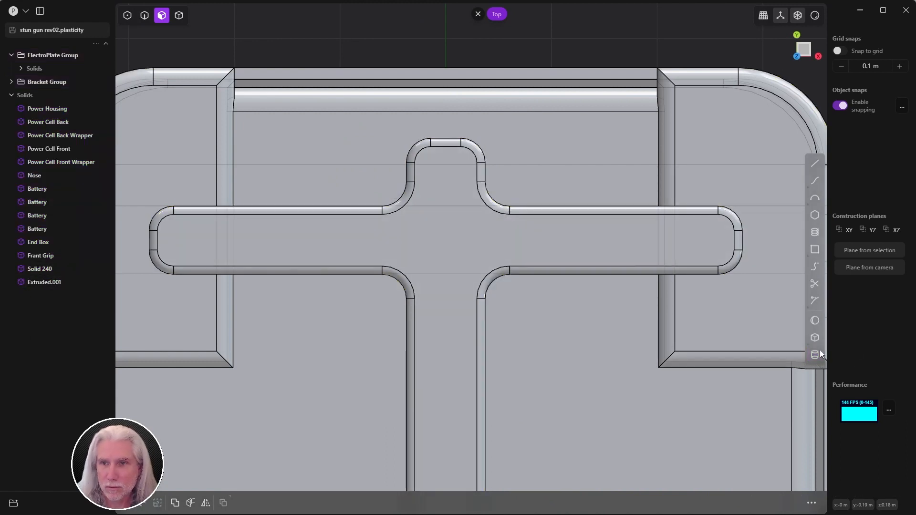
click(815, 354)
click(453, 241)
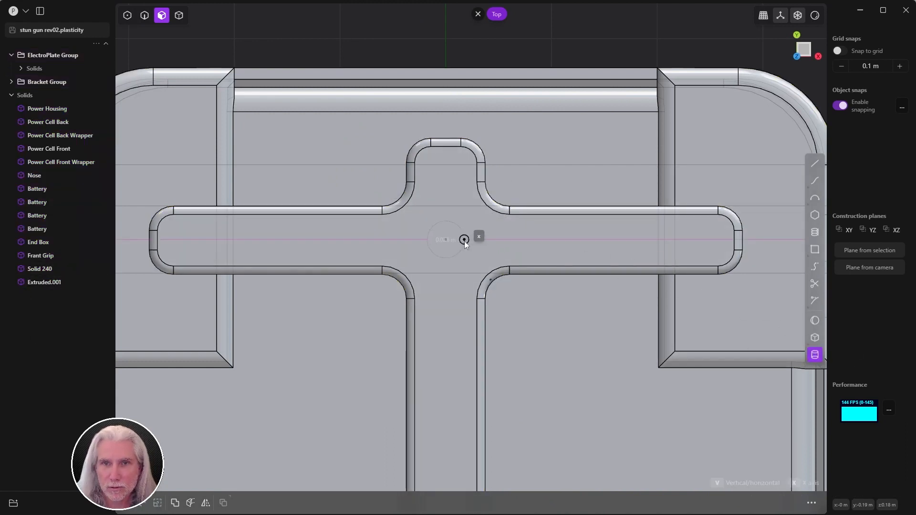
click(465, 242)
middle_drag(459, 258, 394, 222)
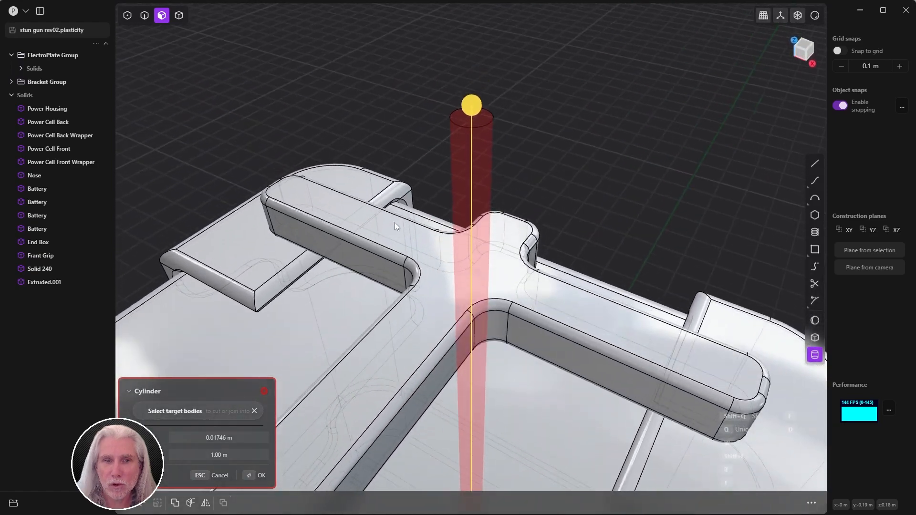
scroll(558, 217, down, 5)
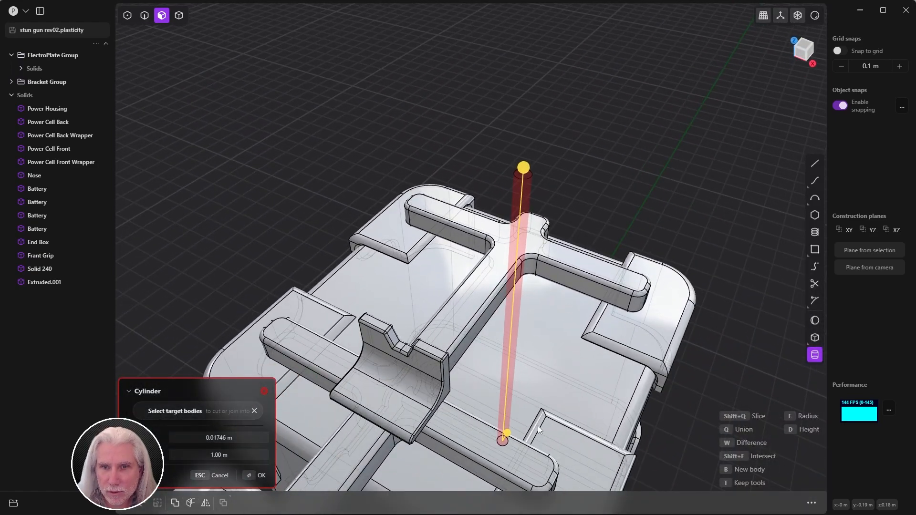
middle_drag(538, 428, 590, 243)
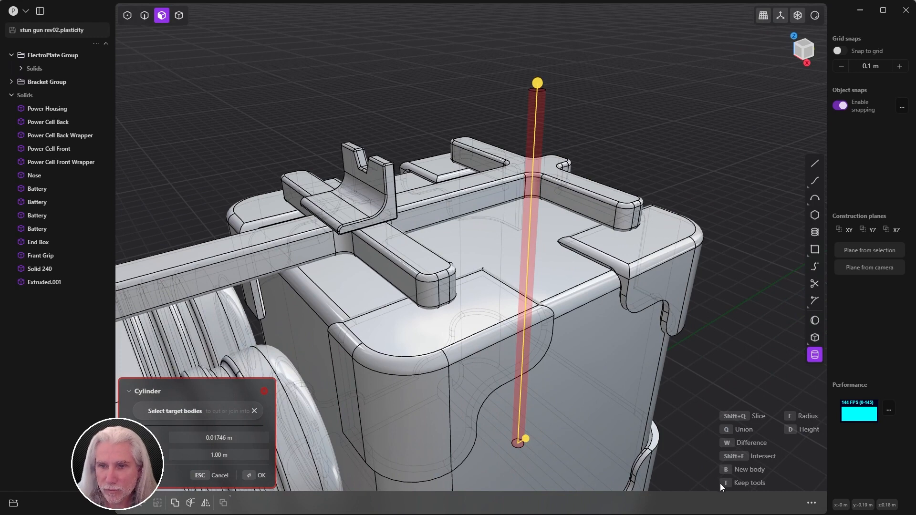
key(b)
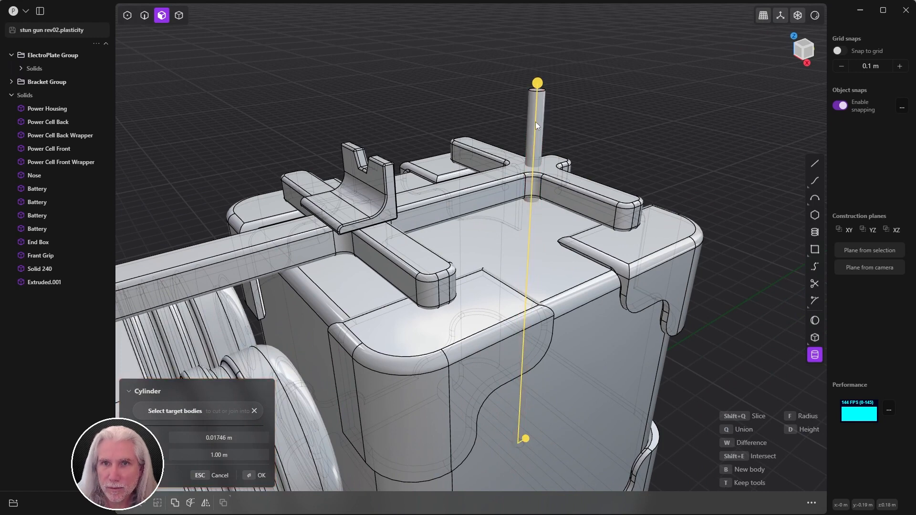
drag(536, 85, 502, 107)
key(Return)
Step: Move the cylinder about 0.245 m in X and 0.800 m in Z so it protrudes slightly from the cross arm's end
key(g)
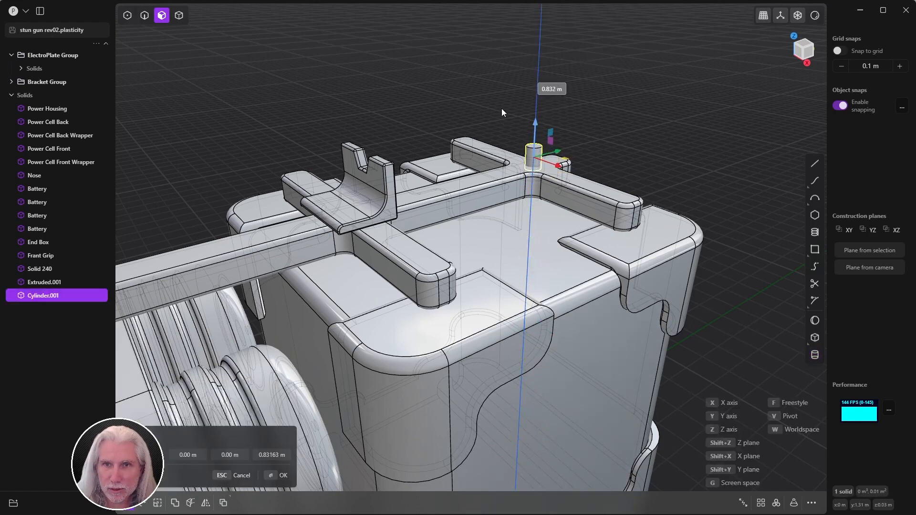
middle_drag(502, 108, 524, 203)
scroll(562, 142, up, 5)
drag(580, 176, 744, 207)
shift+middle_drag(642, 209, 420, 230)
drag(528, 225, 597, 237)
middle_drag(597, 237, 559, 214)
drag(562, 199, 559, 225)
scroll(645, 225, up, 5)
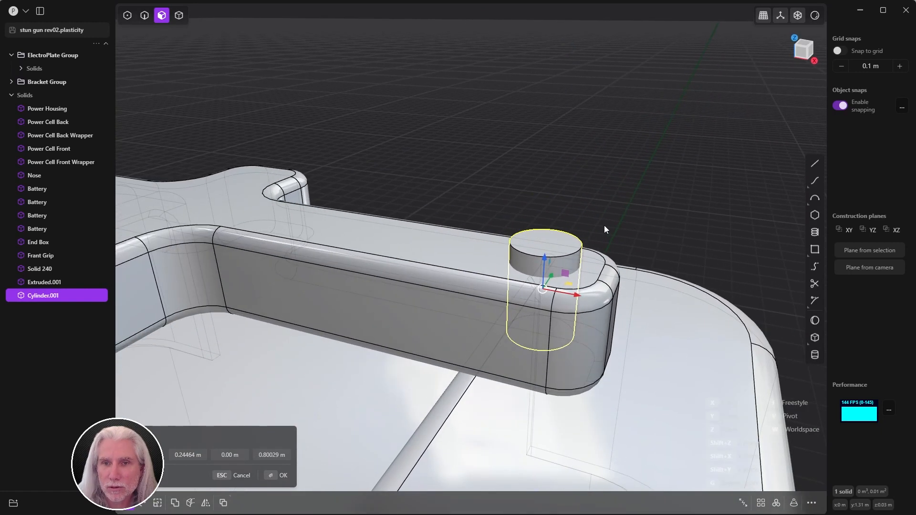
scroll(605, 247, up, 3)
key(2)
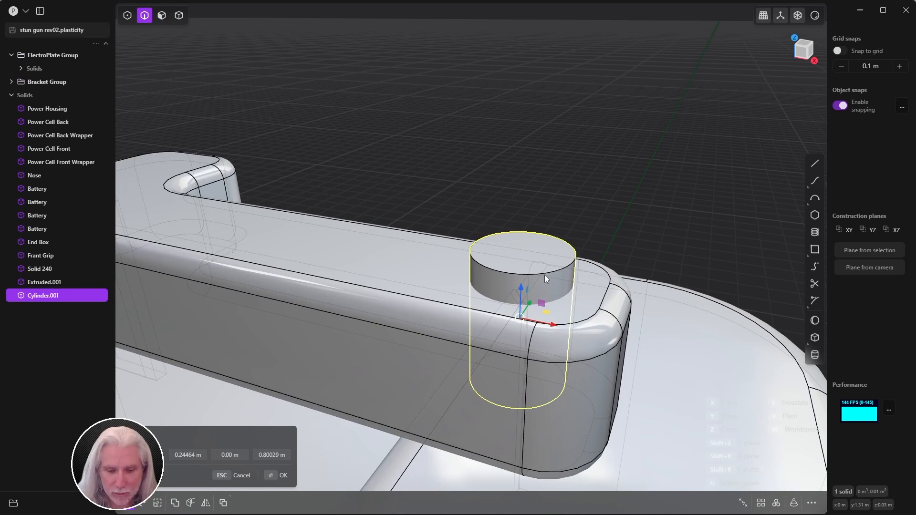
key(Return)
Step: Chamfer the cylinder's top edge by about 0.0046 m
click(546, 274)
key(f)
drag(548, 274, 536, 274)
key(3)
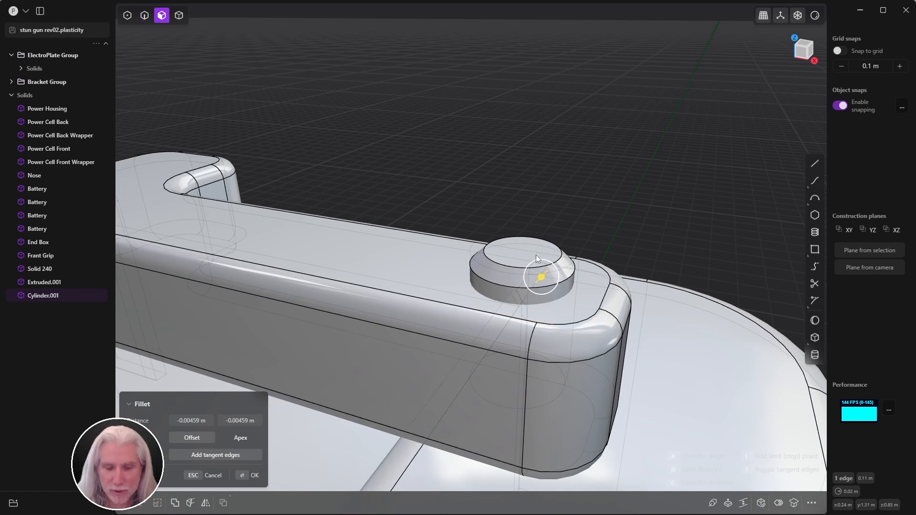
key(Return)
Step: Offset the rim of the screw's top face inward and recess the inner circular face by about 0.0038 m
click(535, 256)
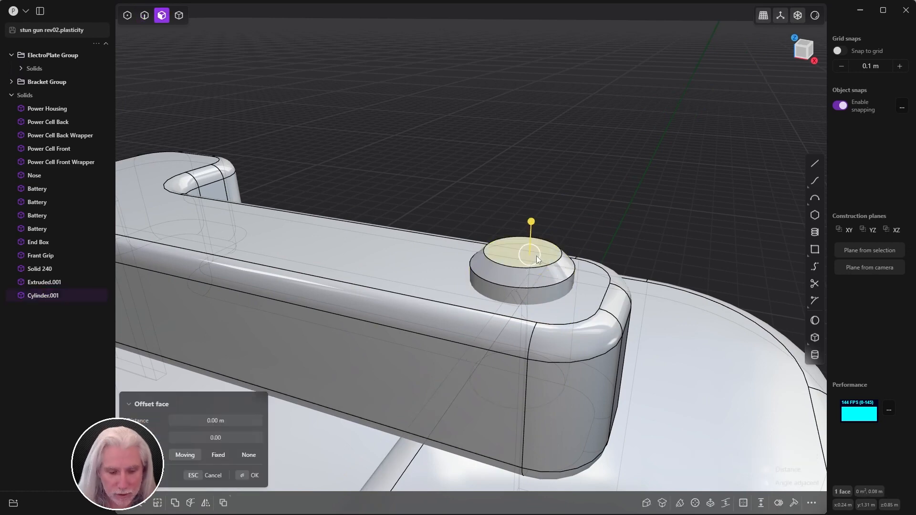
key(o)
click(544, 262)
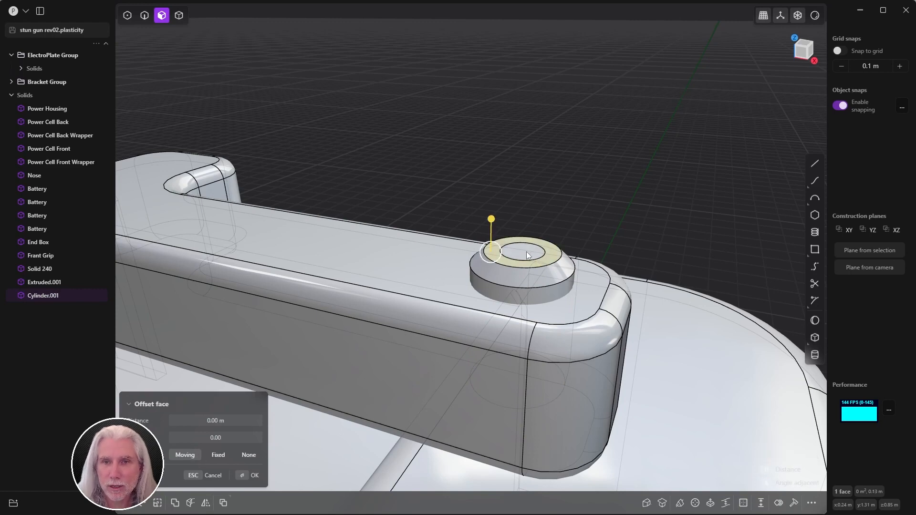
key(d)
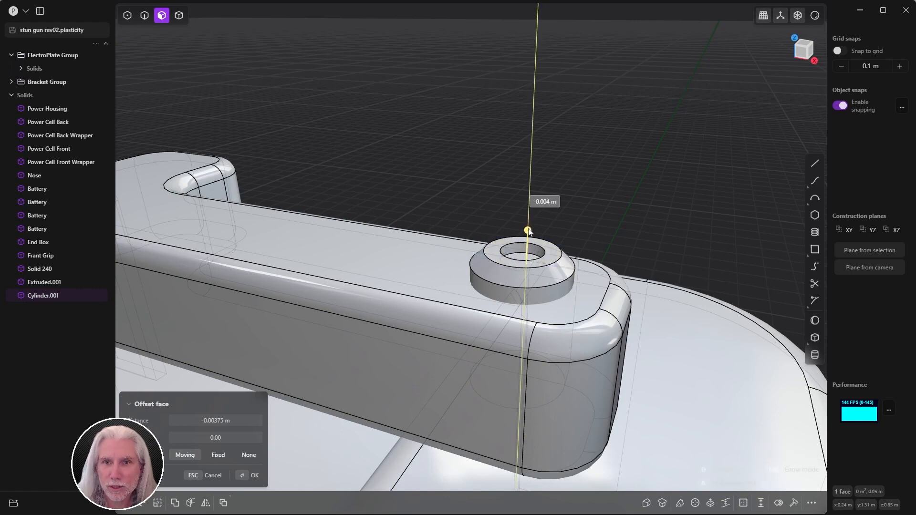
click(528, 232)
click(600, 188)
Step: Mirror the screw cylinder across the gun's centre plane in X onto the opposite end of the cross arm
scroll(587, 196, down, 8)
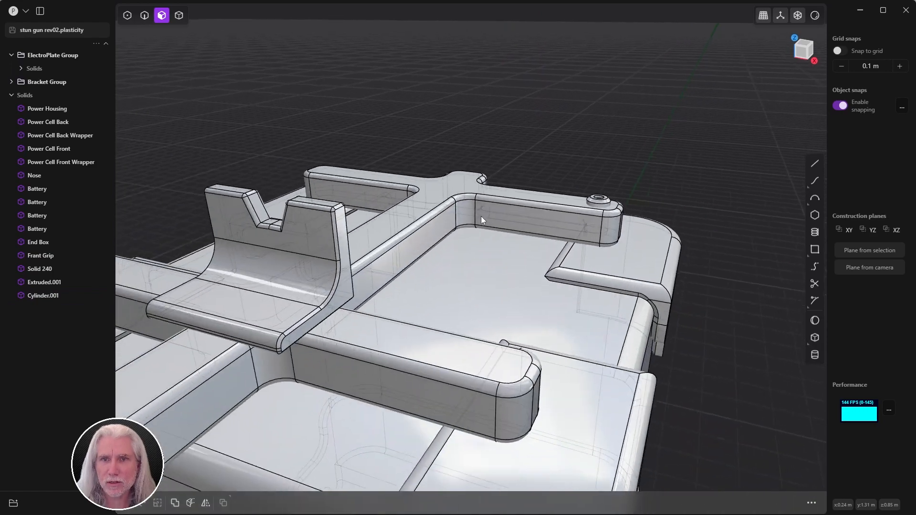
middle_drag(481, 216, 541, 234)
key(5)
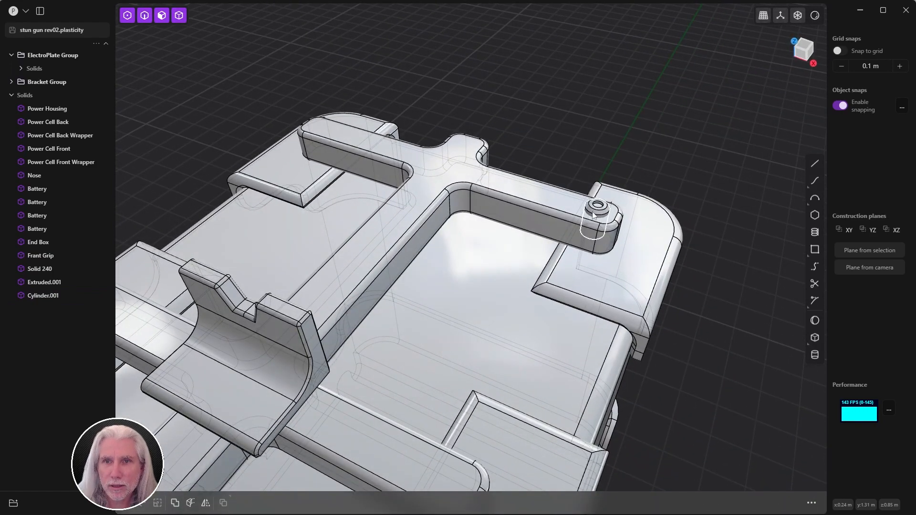
click(593, 215)
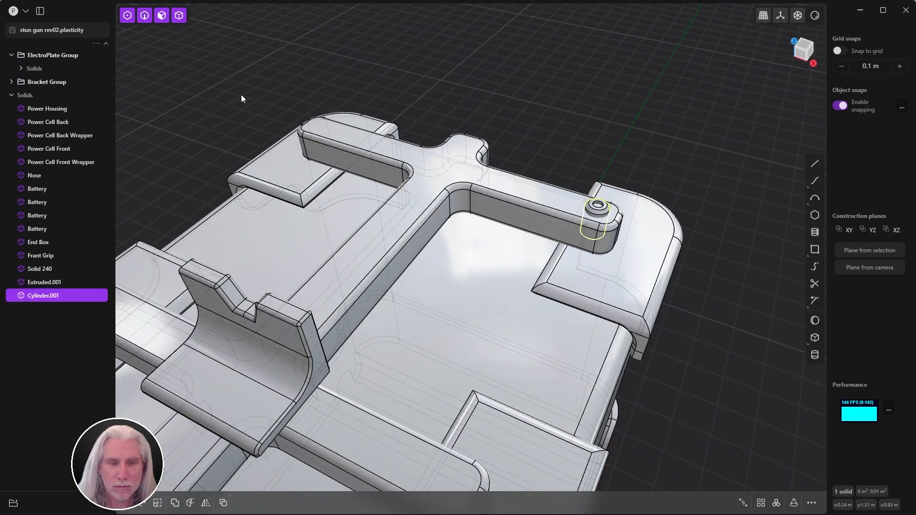
key(4)
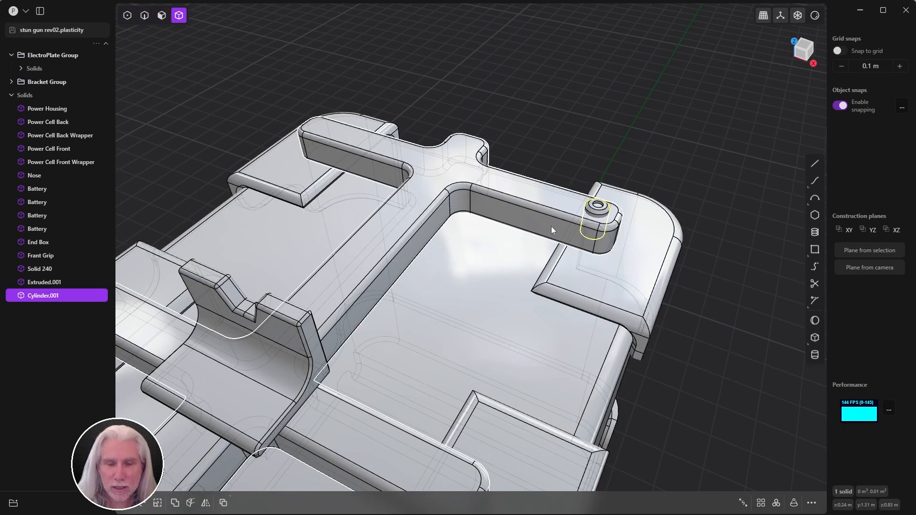
key(alt+x)
middle_drag(596, 298, 511, 262)
scroll(511, 266, down, 6)
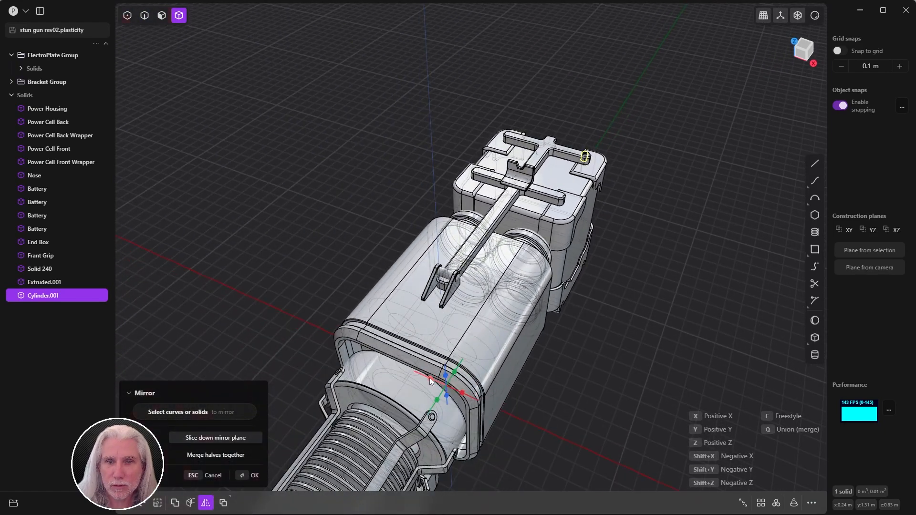
click(430, 378)
key(Return)
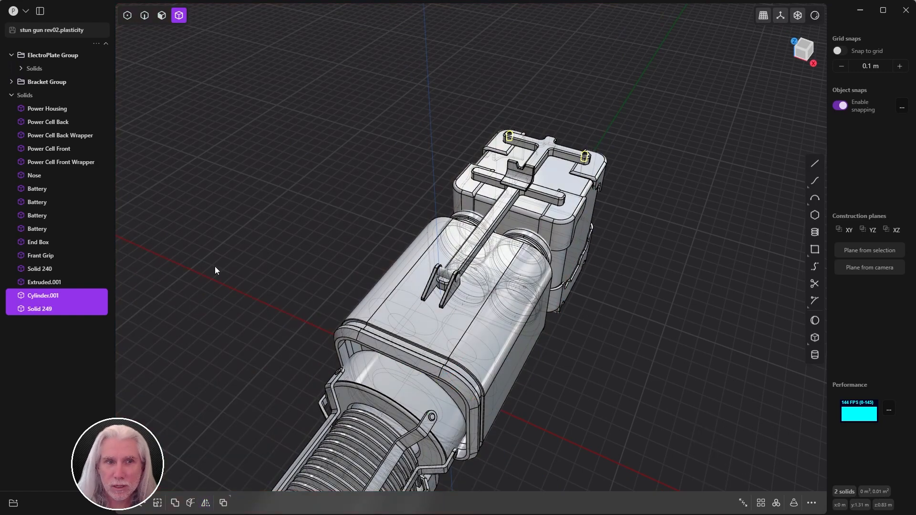
Step: Duplicate both screw cylinders and move the copies about -0.435 m in Y onto the ends of the other cross arm
scroll(555, 178, up, 6)
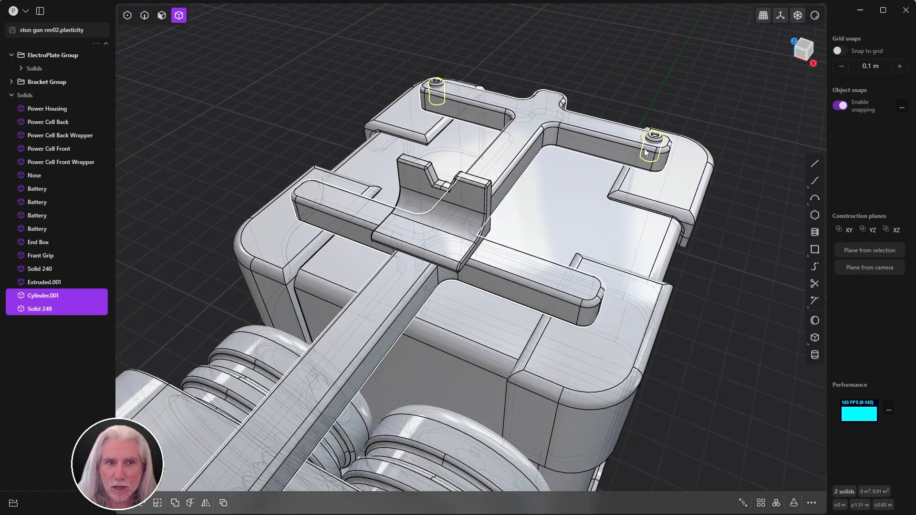
key(shift+d)
drag(550, 104, 472, 201)
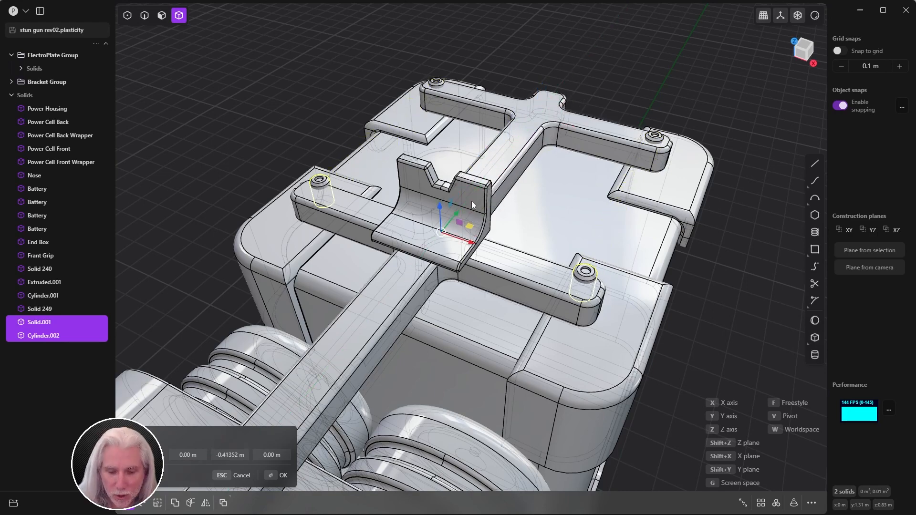
key(KP_7)
scroll(538, 171, up, 5)
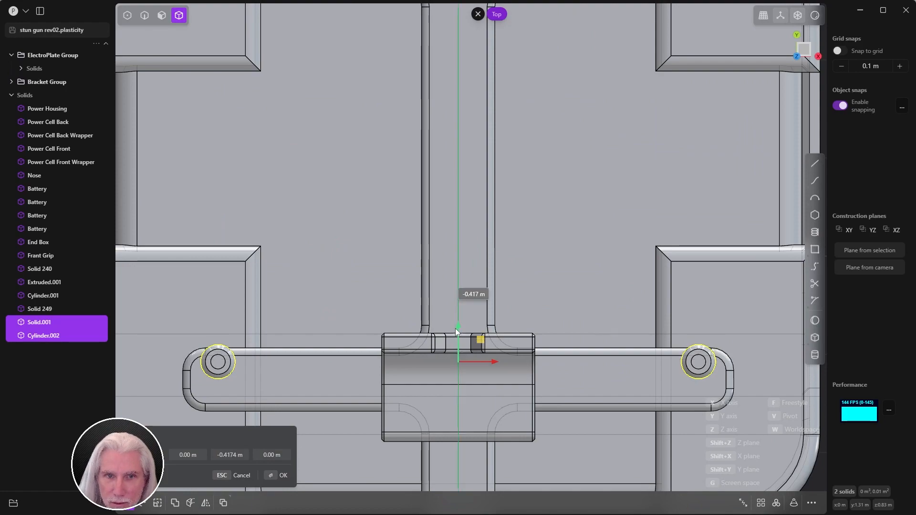
drag(456, 330, 451, 347)
scroll(477, 310, down, 5)
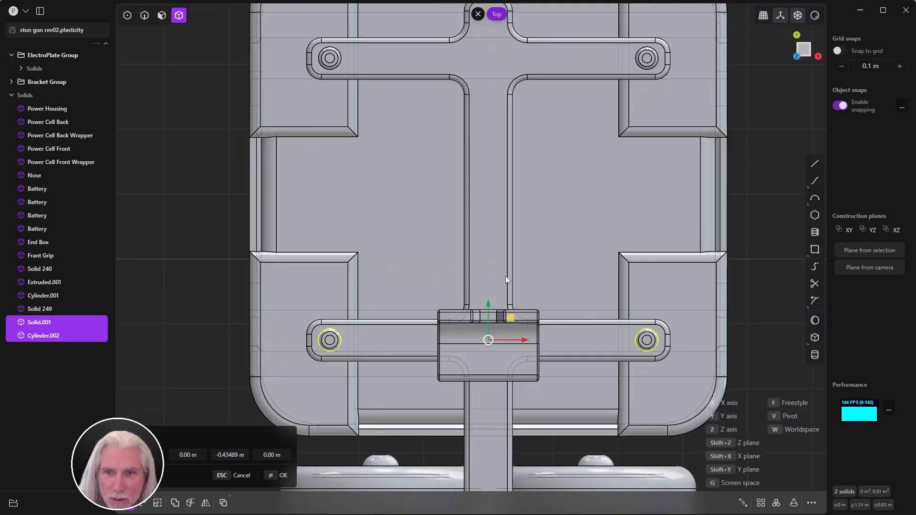
Step: Union the four screw cylinders with the sight base, leaving out the notched sight
middle_drag(505, 276, 356, 299)
shift+click(34, 310)
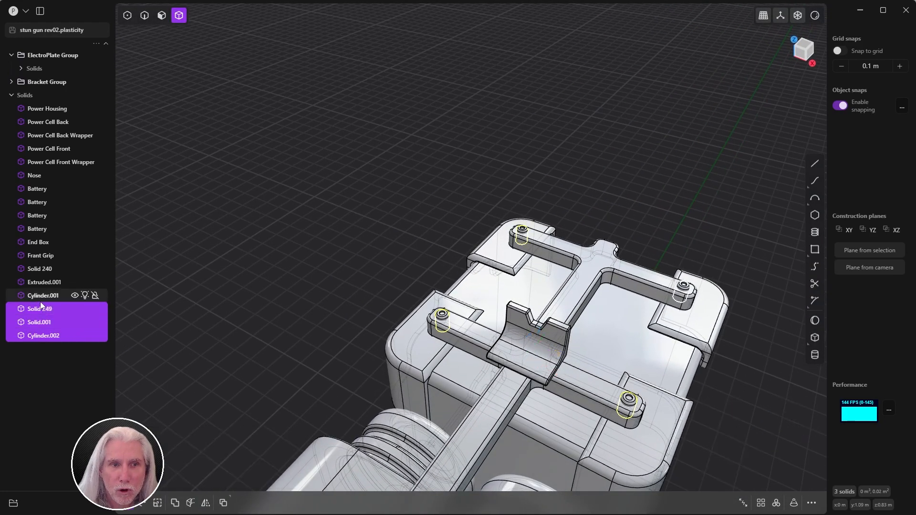
shift+click(43, 296)
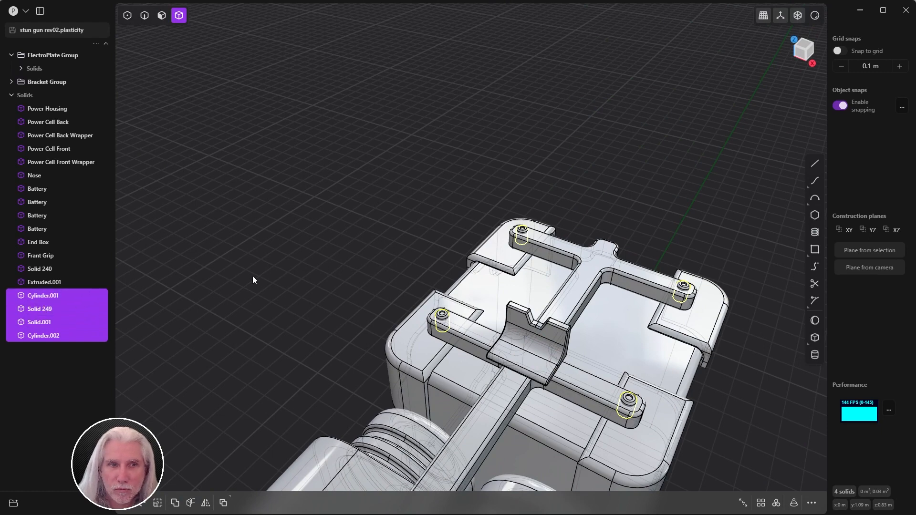
shift+click(47, 283)
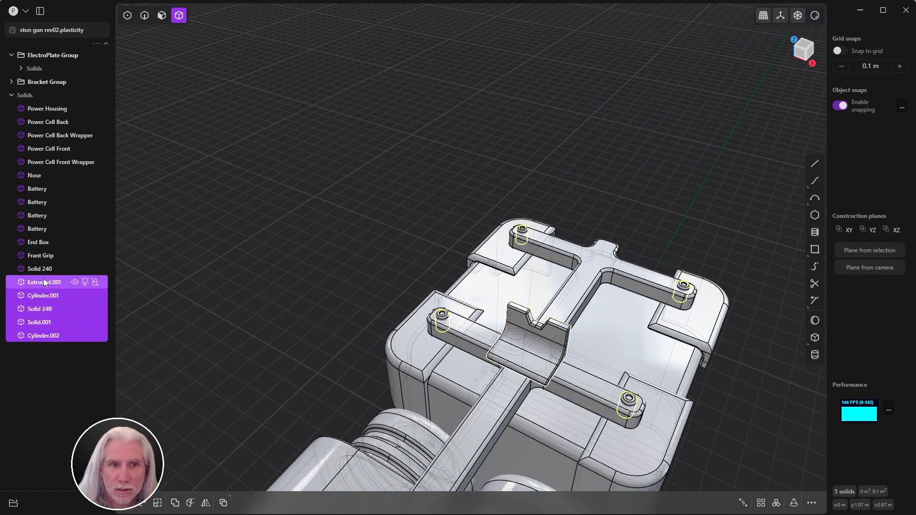
ctrl+click(44, 282)
shift+click(46, 269)
middle_drag(398, 233, 443, 203)
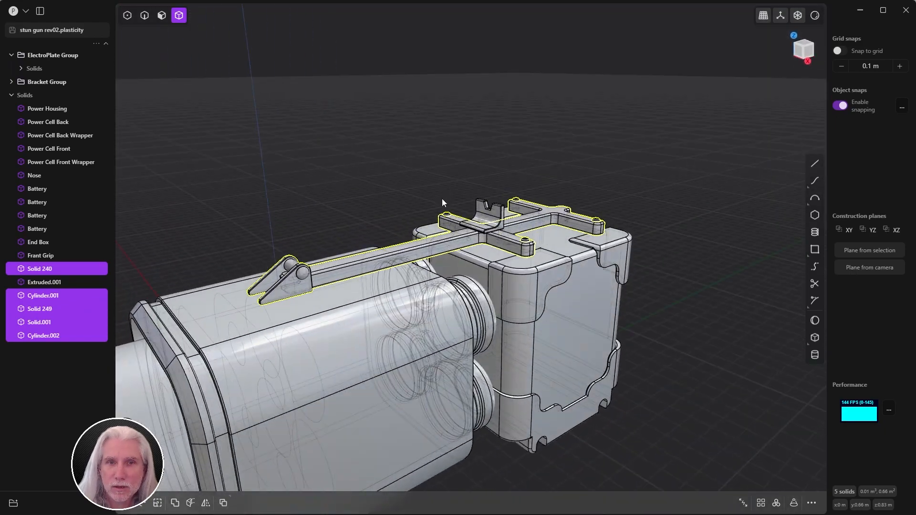
key(q)
key(q)
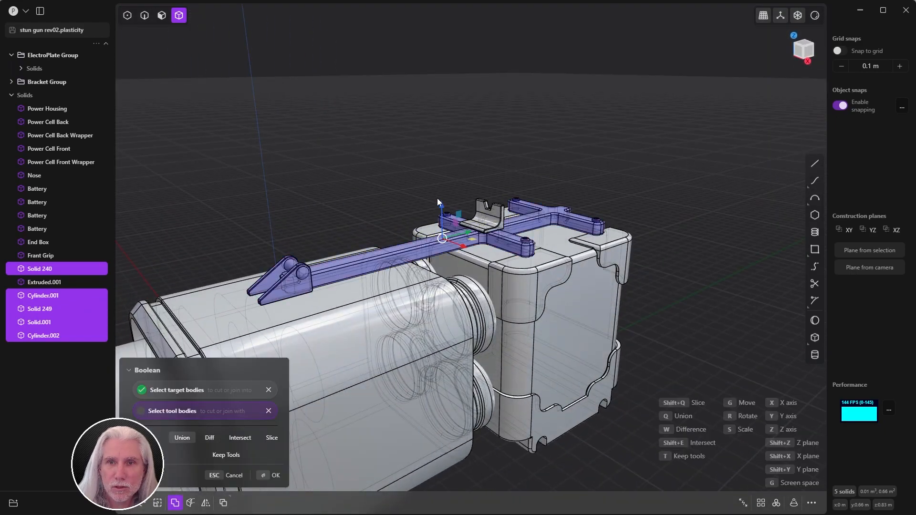
click(268, 476)
mouse_move(415, 289)
middle_down()
mouse_move(414, 333)
mouse_move(414, 280)
middle_up()
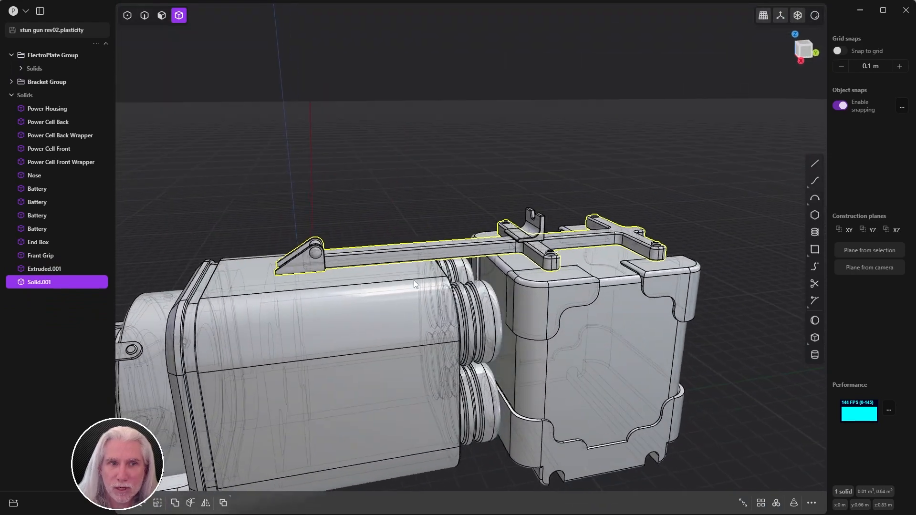
Step: Rename the notched sight as Iron SIghts and the merged sight base as Iron Sights Bracket
click(41, 270)
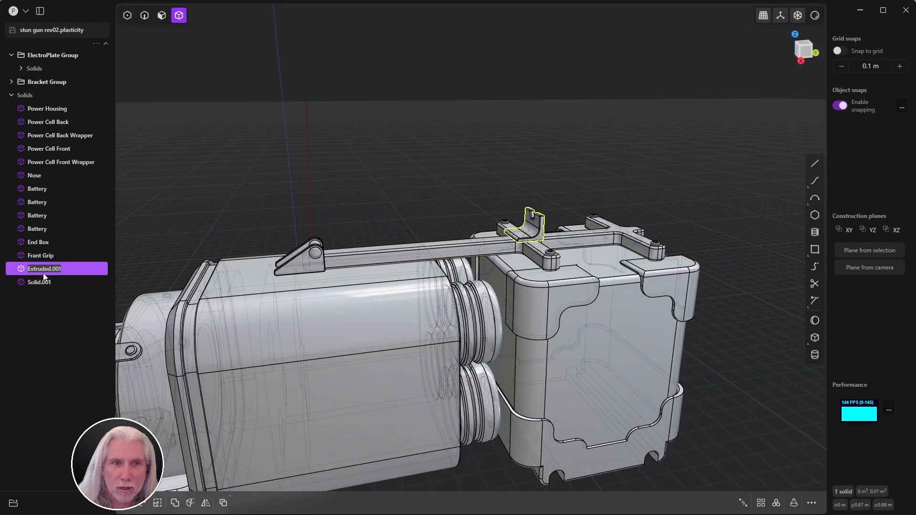
double_click(39, 269)
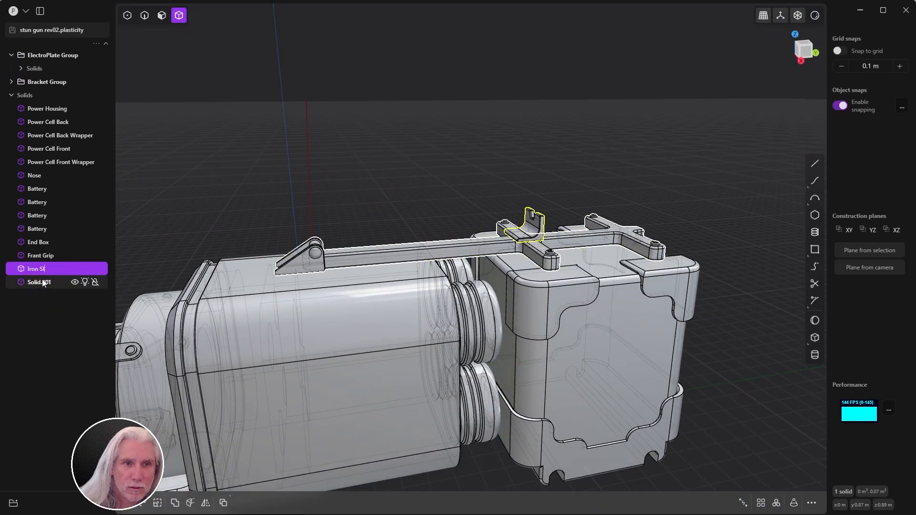
key(Return)
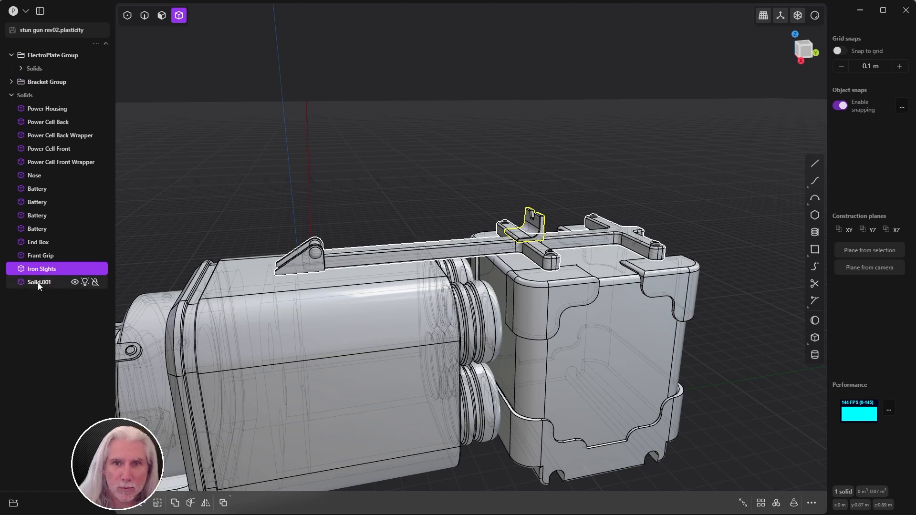
click(39, 284)
double_click(39, 283)
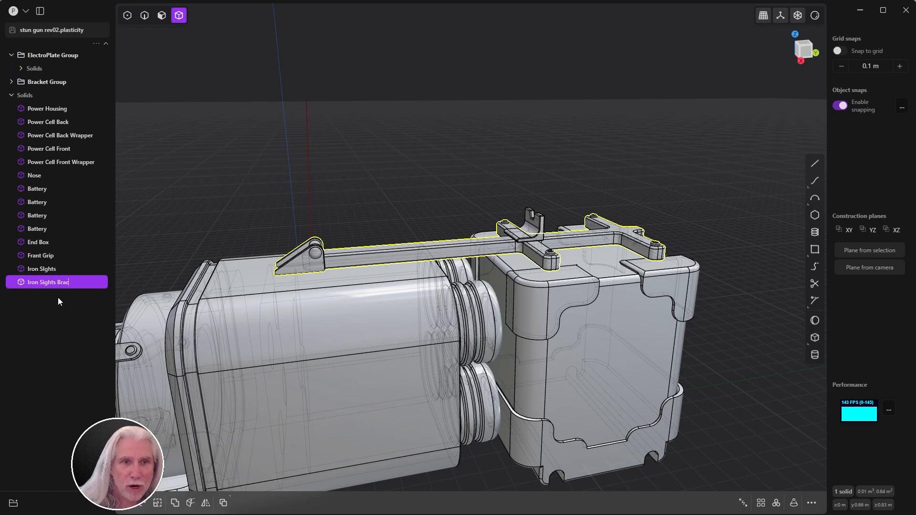
key(Escape)
scroll(599, 272, up, 6)
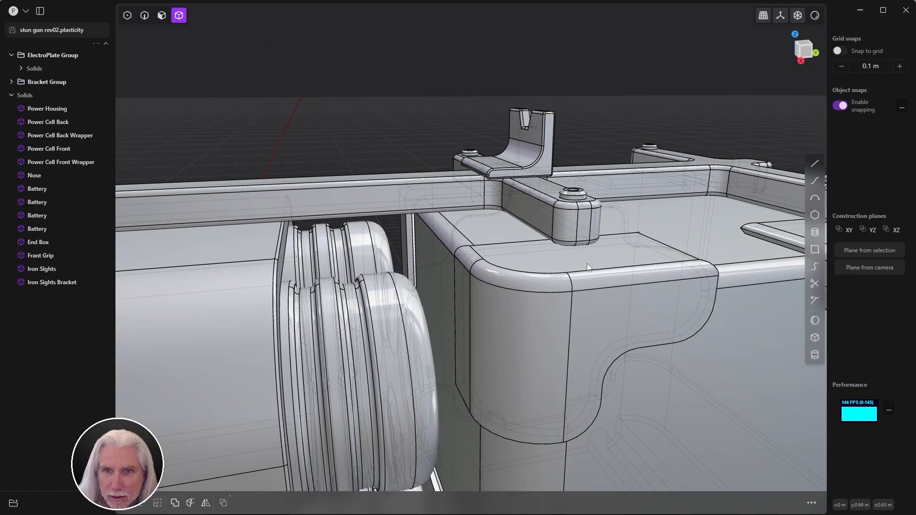
Step: Move the Iron SIghts and Iron Sights Bracket together about -0.00563 m in Z
middle_drag(587, 264, 557, 228)
key(KP_3)
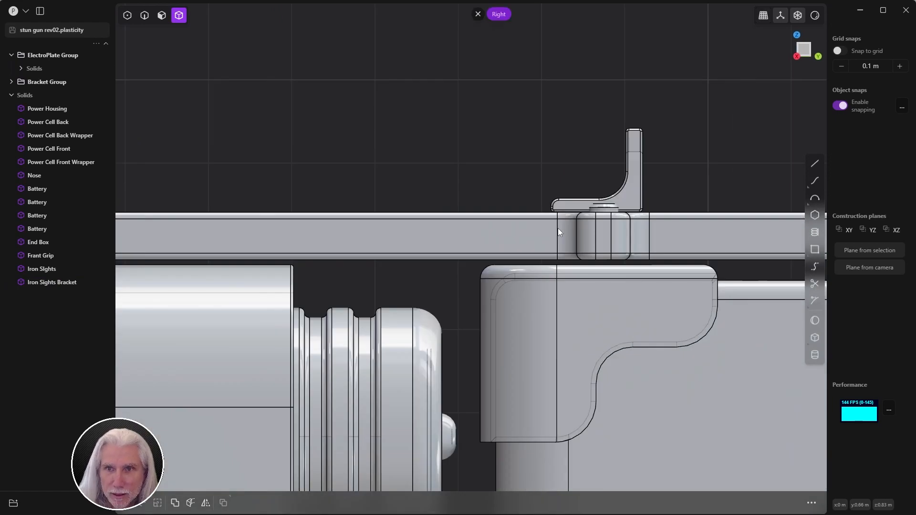
scroll(557, 228, down, 3)
shift+middle_drag(256, 256, 176, 201)
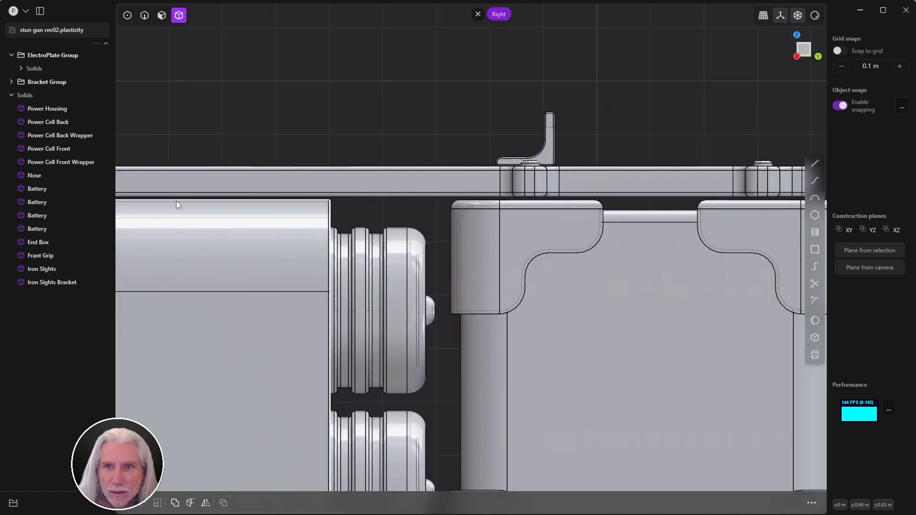
click(542, 156)
shift+click(526, 175)
key(g)
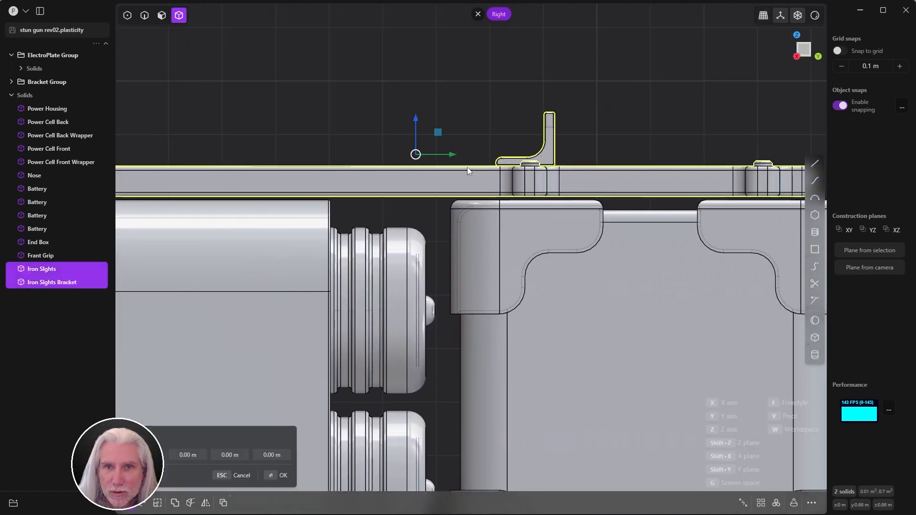
scroll(394, 172, up, 1)
scroll(395, 172, up, 3)
drag(454, 109, 455, 109)
scroll(394, 130, down, 5)
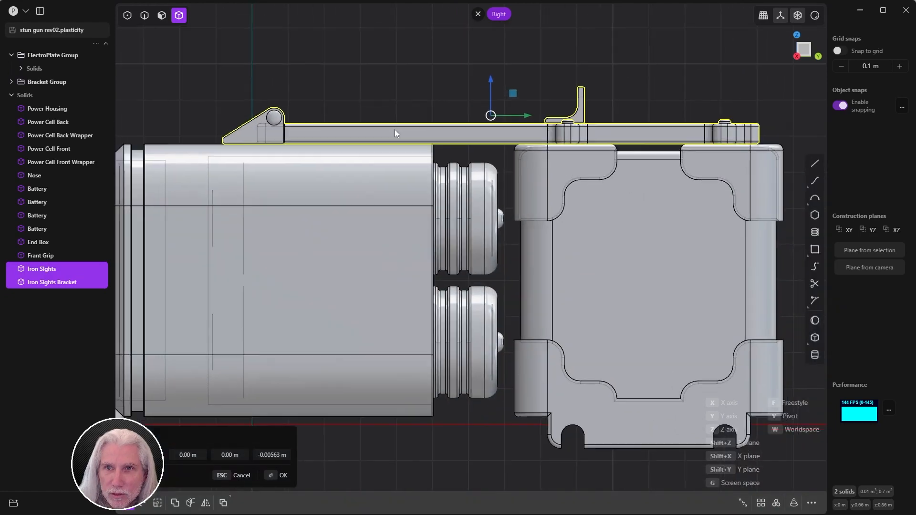
middle_drag(404, 166, 437, 202)
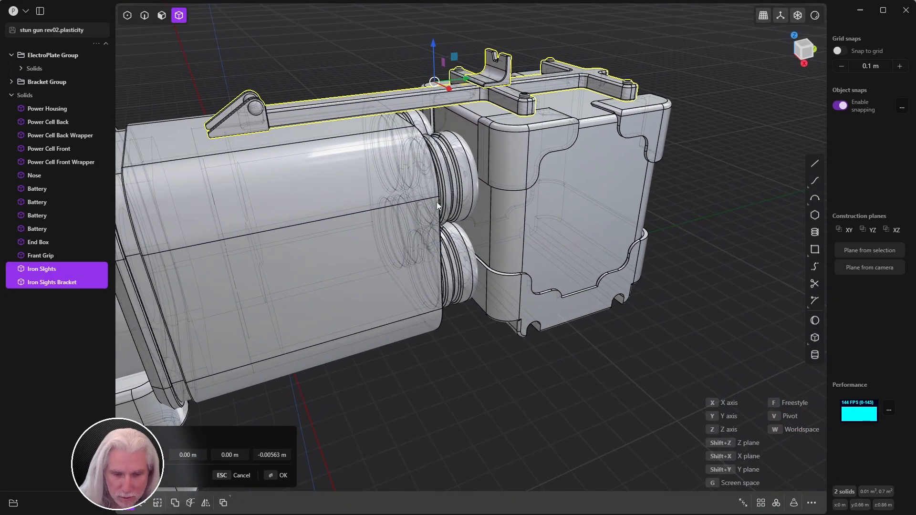
key(Return)
click(573, 398)
Step: View the whole gun, switch to the browser, and examine the reference images for the sight bracket, lower frame, trigger guard and grip
scroll(591, 318, down, 4)
middle_drag(591, 317, 501, 297)
scroll(467, 310, down, 6)
scroll(501, 297, up, 6)
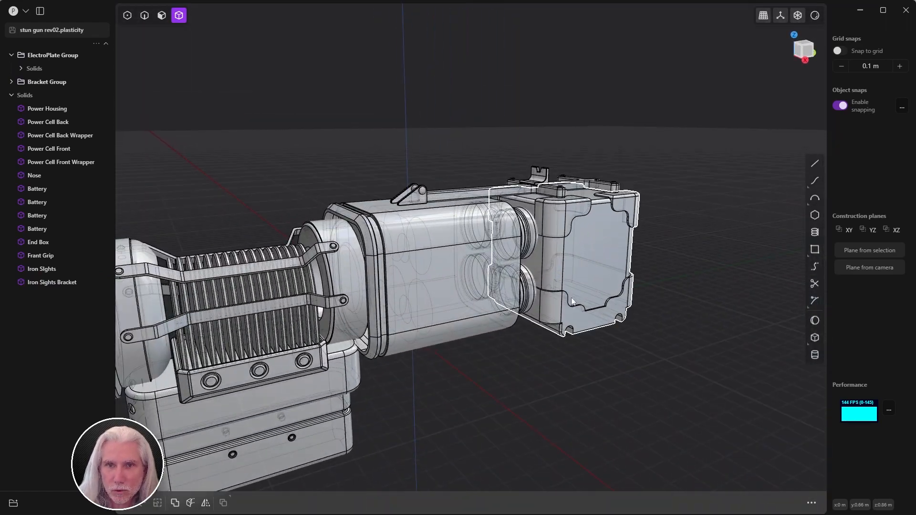
middle_drag(637, 293, 606, 280)
scroll(606, 279, down, 4)
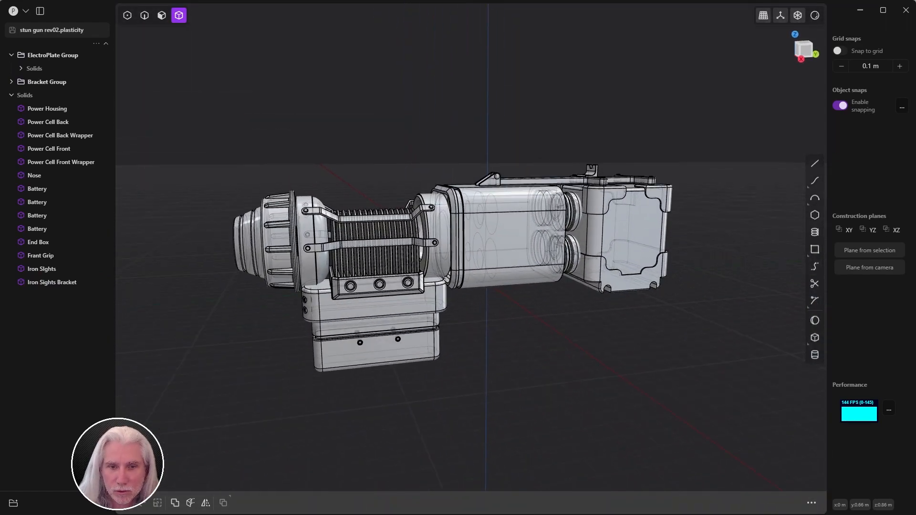
key(alt+Tab)
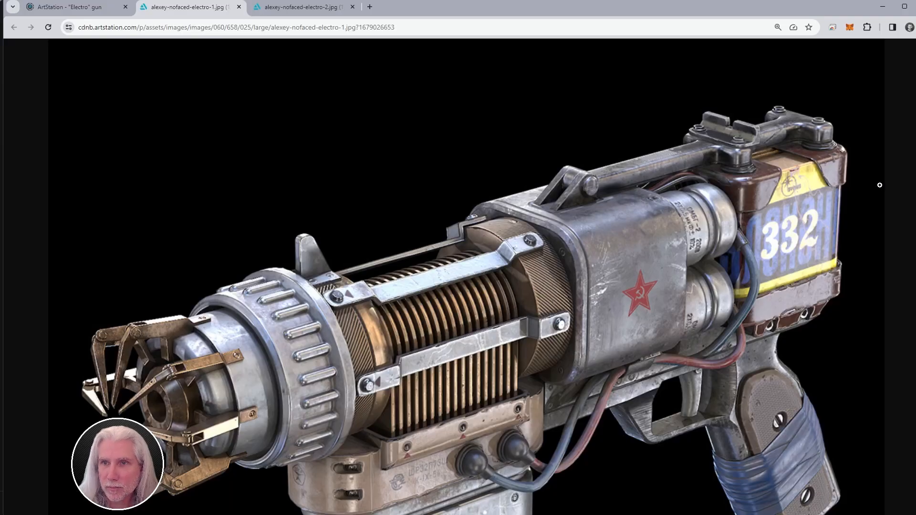
scroll(816, 264, down, 3)
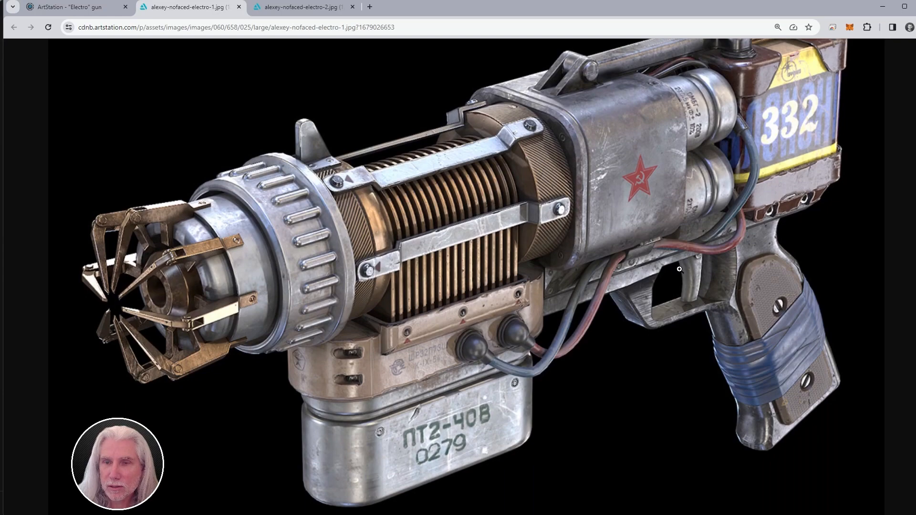
key(ctrl+Tab)
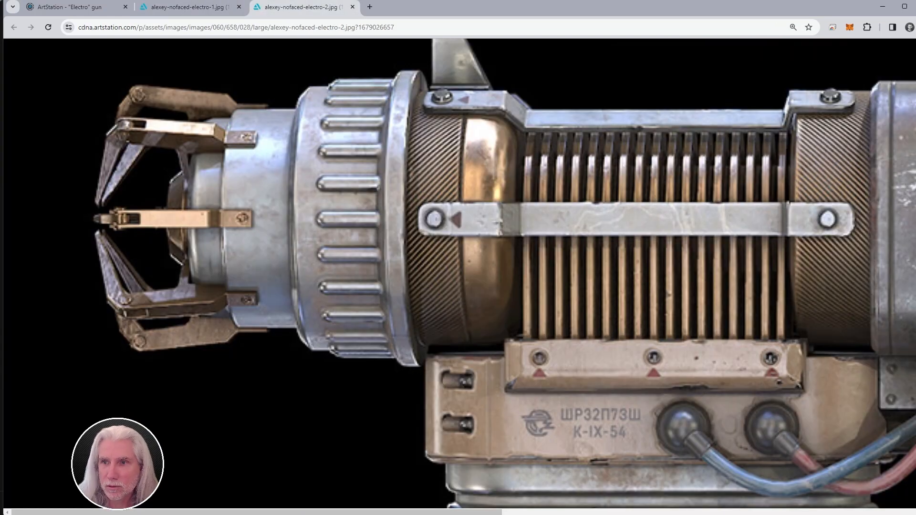
scroll(458, 273, down, 5)
drag(434, 512, 792, 496)
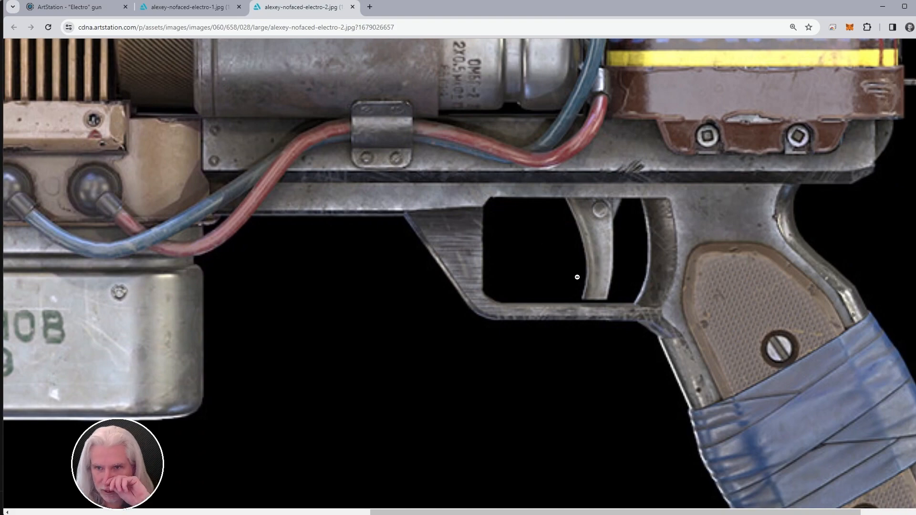
scroll(458, 274, up, 3)
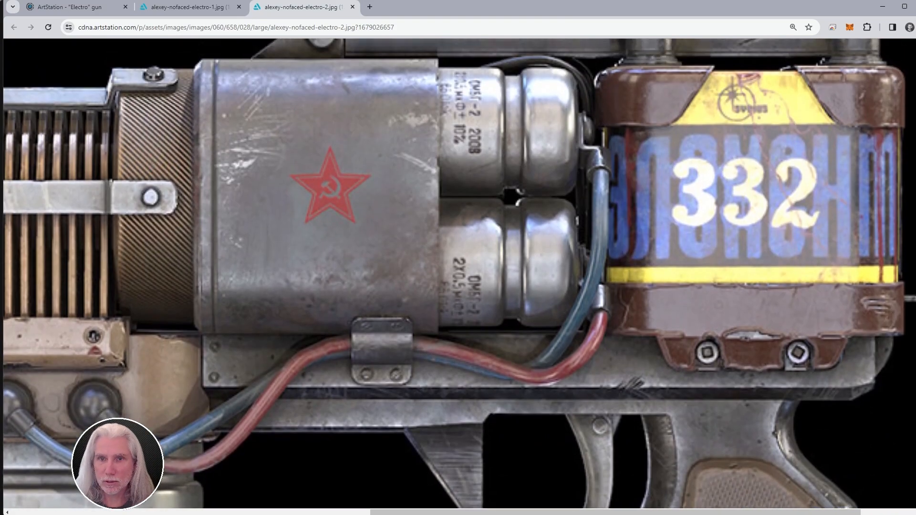
scroll(568, 387, left, 2)
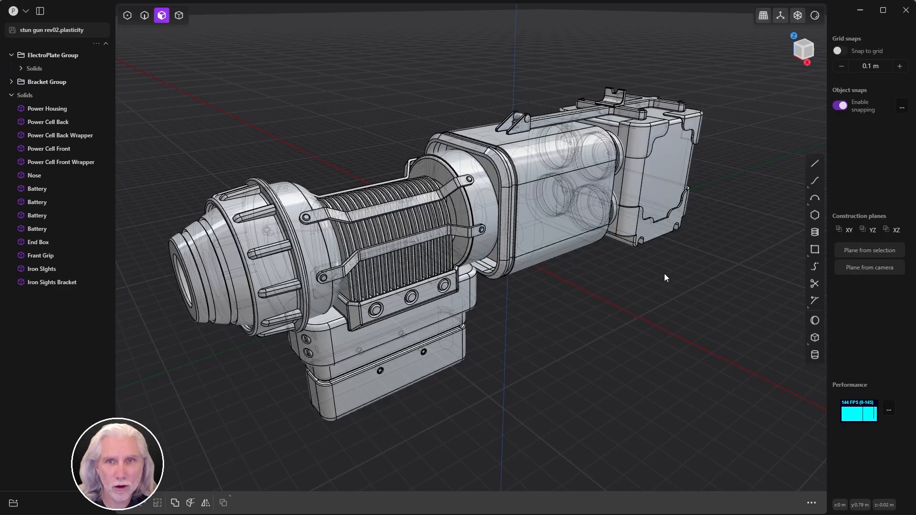
Step: Raise the Iron SIghts and Iron Sights Bracket together by about 0.04722 m in Z
shift+middle_drag(618, 259, 571, 336)
scroll(627, 202, up, 6)
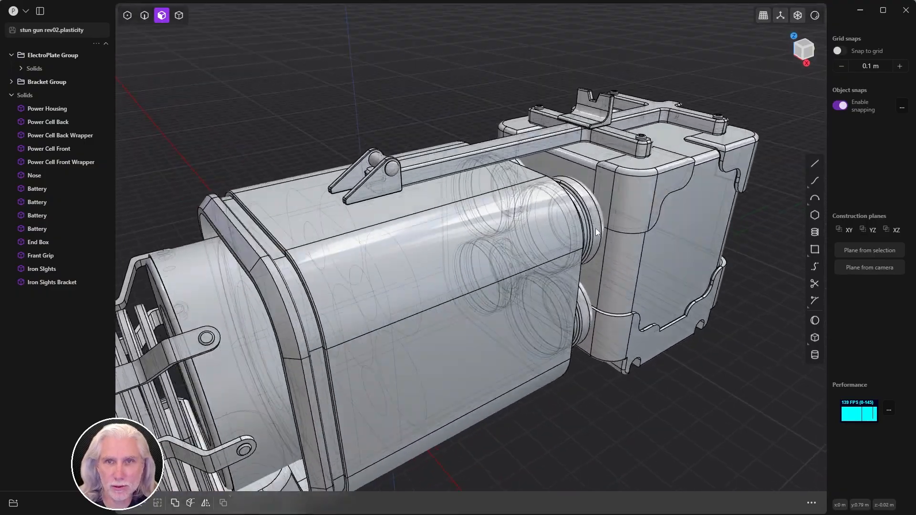
middle_drag(596, 228, 524, 209)
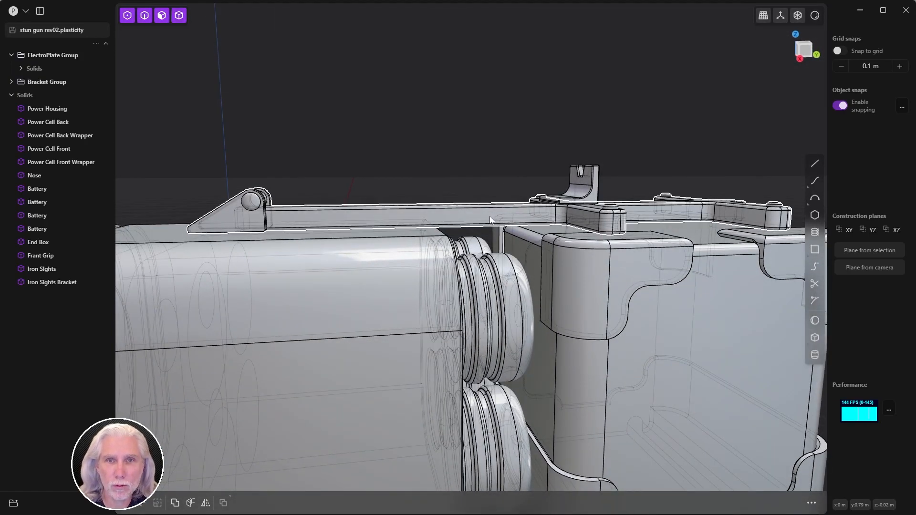
key(4)
mouse_move(490, 216)
middle_down()
mouse_move(500, 205)
mouse_move(502, 224)
middle_up()
click(521, 202)
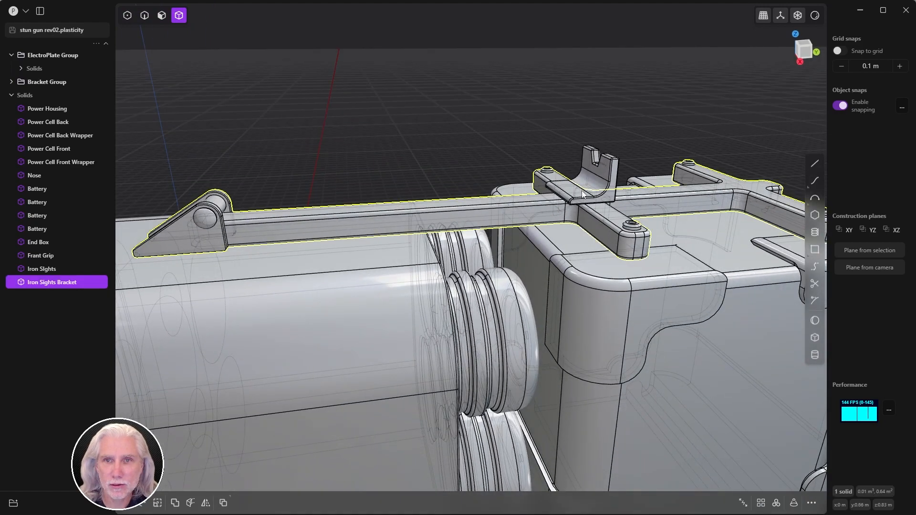
shift+click(585, 192)
mouse_move(584, 193)
middle_down()
mouse_move(573, 175)
mouse_move(575, 184)
middle_up()
key(g)
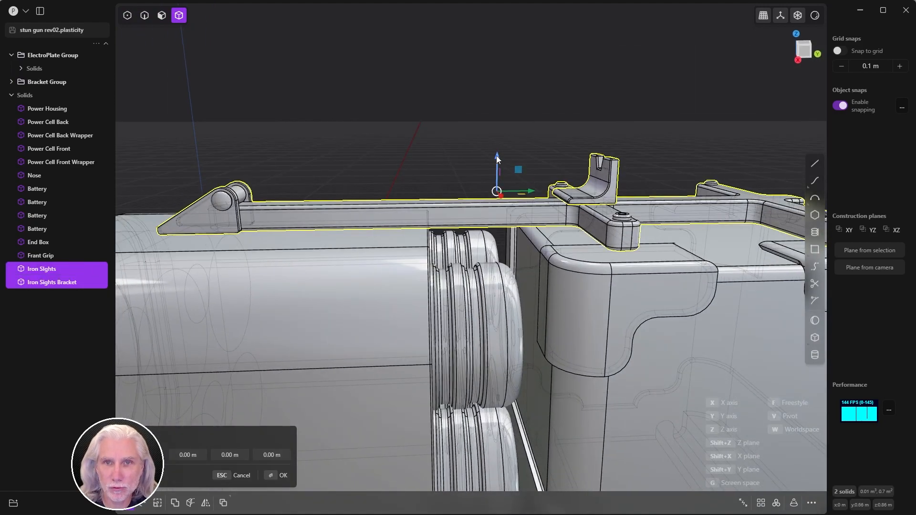
drag(497, 156, 496, 149)
key(KP_3)
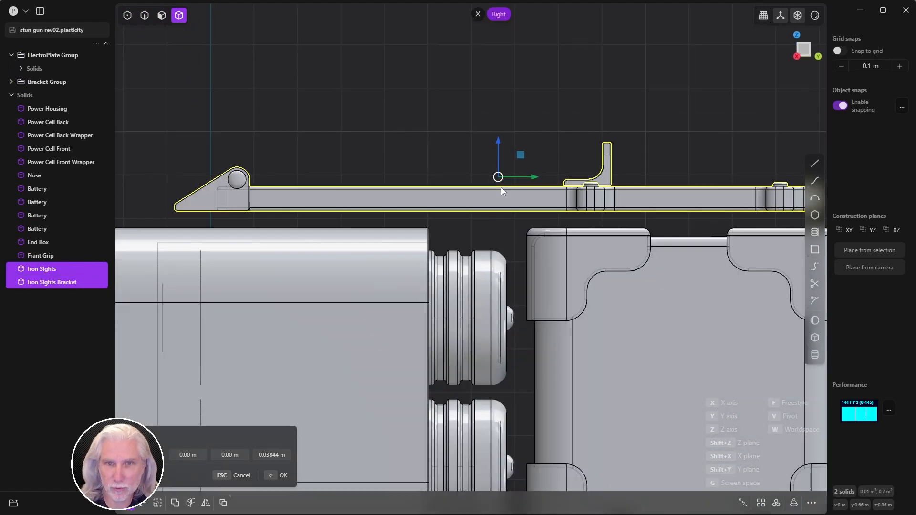
drag(497, 138, 496, 136)
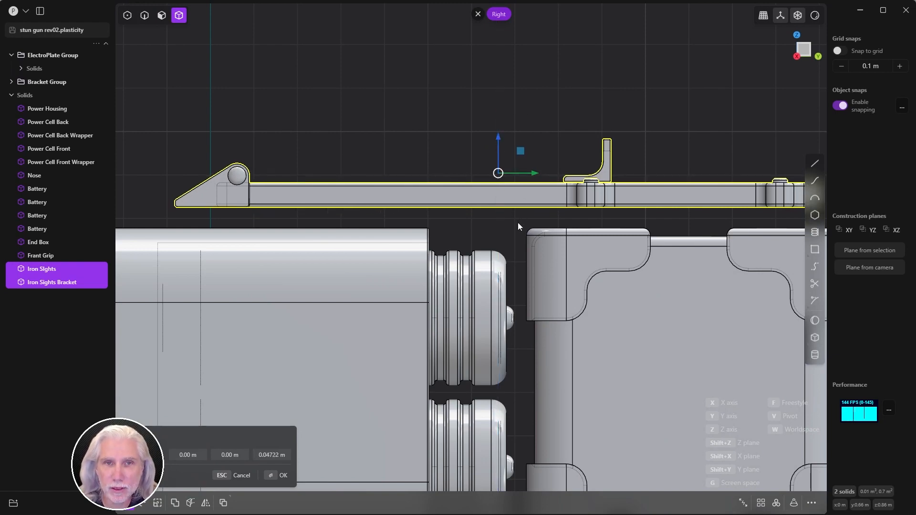
middle_drag(503, 219, 516, 215)
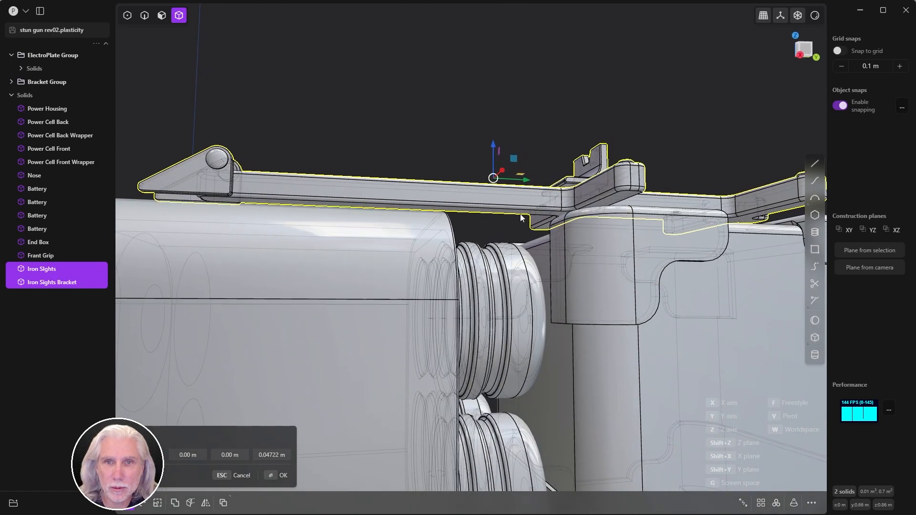
key(3)
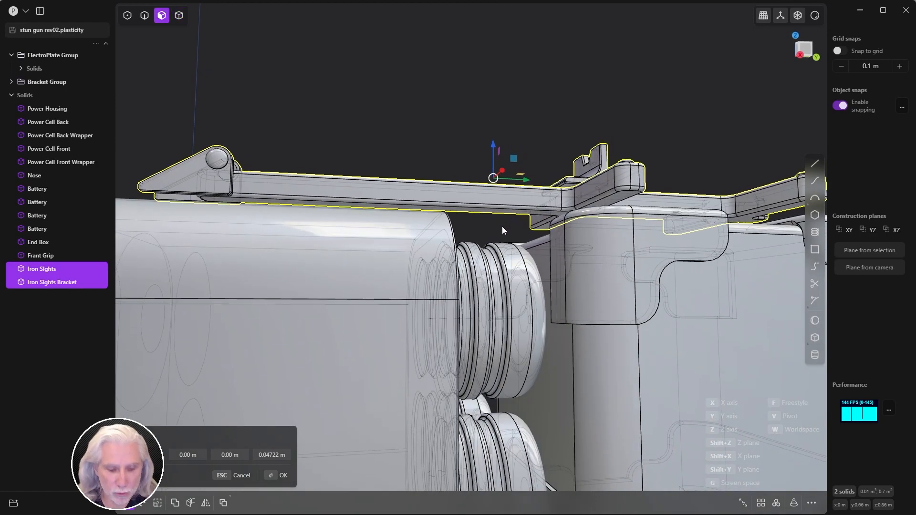
key(Return)
Step: Offset the bracket's underside face downward to thicken its bar and cross arms down to the housing
scroll(543, 209, up, 3)
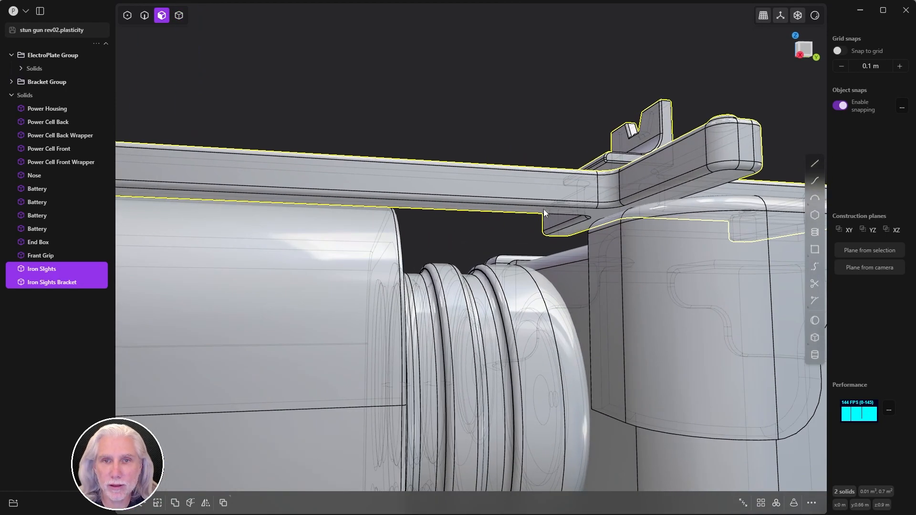
click(511, 207)
middle_drag(525, 215, 520, 235)
drag(516, 235, 505, 259)
key(KP_3)
scroll(540, 257, up, 3)
scroll(472, 211, down, 4)
key(Return)
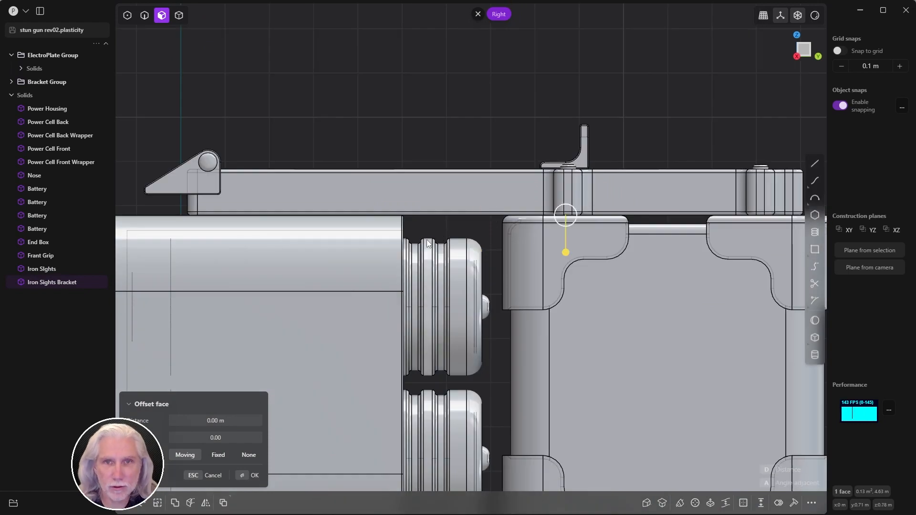
Step: Offset the eight side faces of the bracket's cross arms outward to widen all four arms
middle_drag(427, 244, 523, 284)
click(555, 279)
shift+click(707, 246)
middle_drag(687, 251, 764, 224)
shift+click(622, 348)
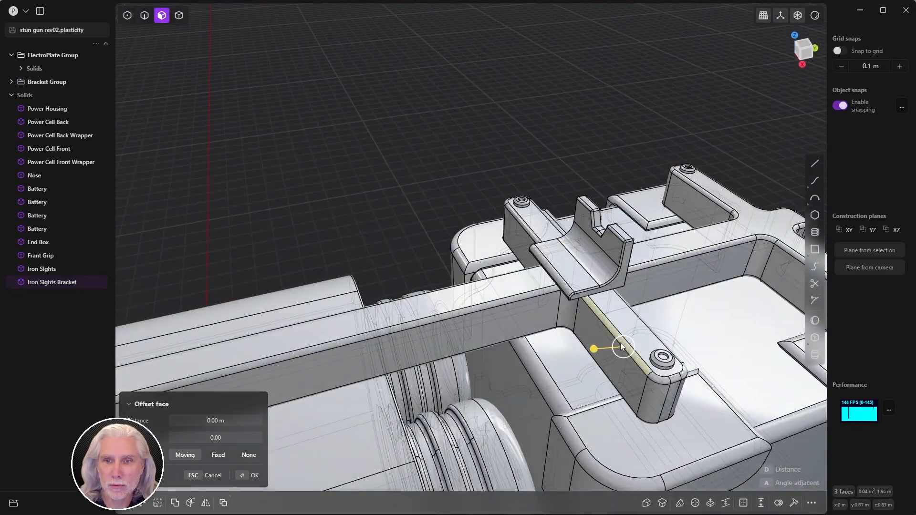
shift+click(619, 359)
middle_drag(511, 255, 620, 284)
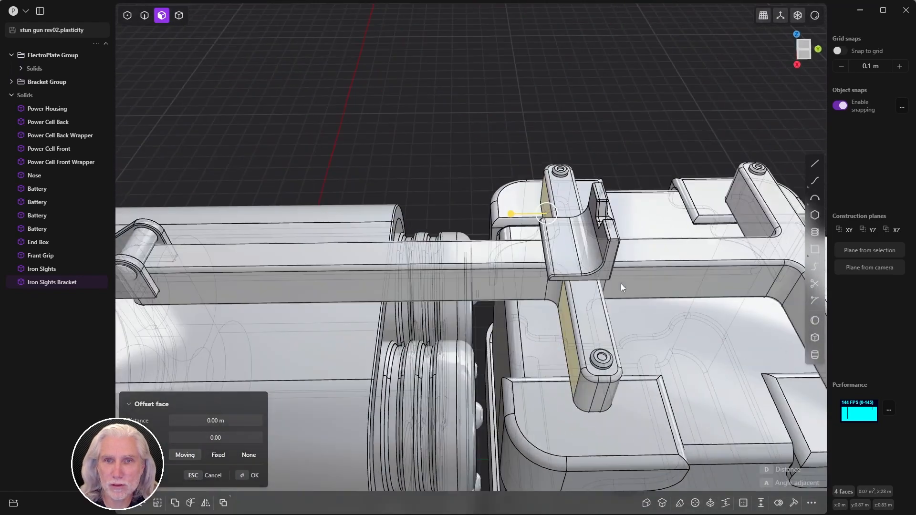
drag(501, 215, 497, 216)
right_click(496, 217)
shift+middle_drag(685, 258, 529, 265)
shift+click(598, 223)
middle_drag(703, 270, 763, 293)
shift+click(773, 251)
shift+click(648, 262)
shift+click(540, 277)
middle_drag(540, 277, 406, 288)
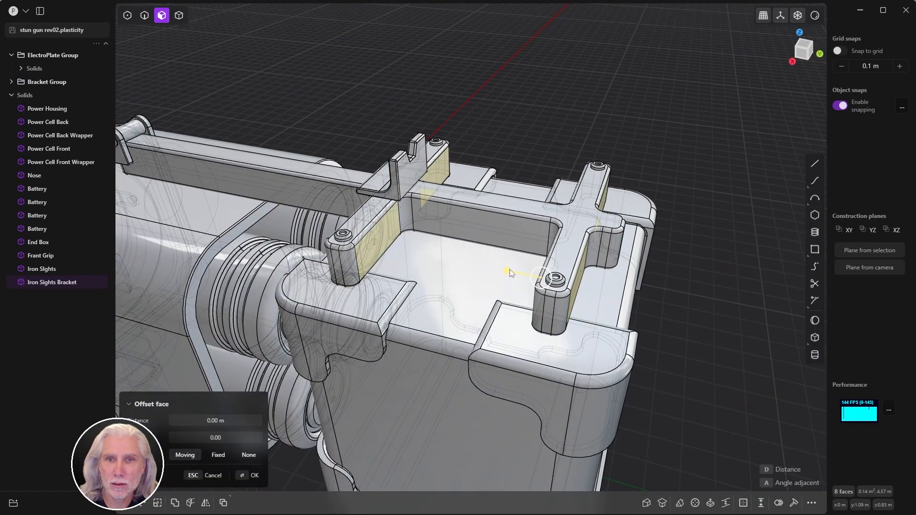
drag(510, 273, 494, 273)
middle_drag(494, 273, 493, 252)
key(Return)
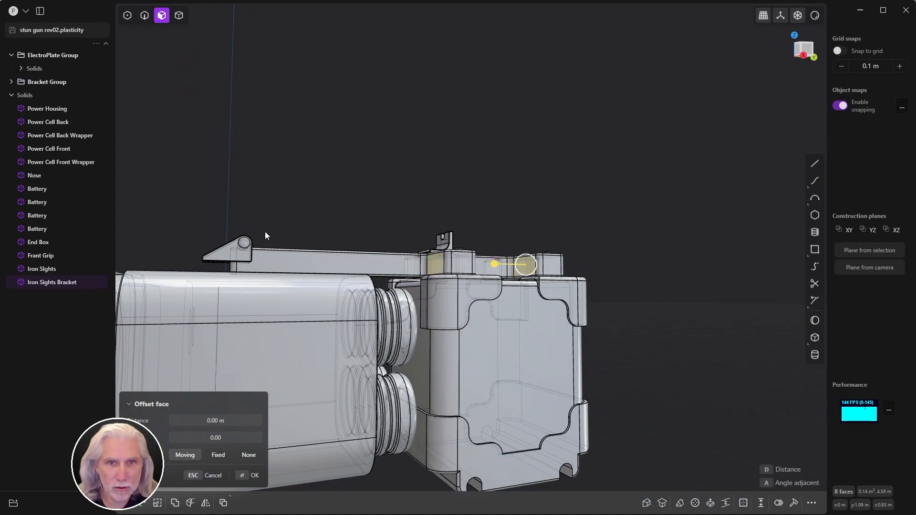
Step: Offset the undersides of both triangular lugs at the bracket's front end downward
scroll(265, 236, up, 5)
middle_drag(362, 228, 529, 191)
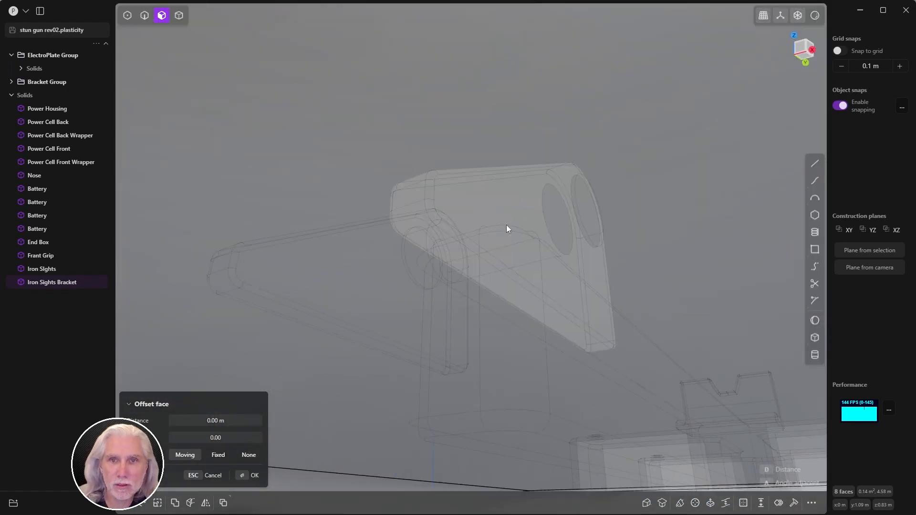
mouse_move(506, 225)
middle_down()
mouse_move(472, 249)
mouse_move(474, 291)
mouse_move(455, 273)
mouse_move(453, 248)
middle_up()
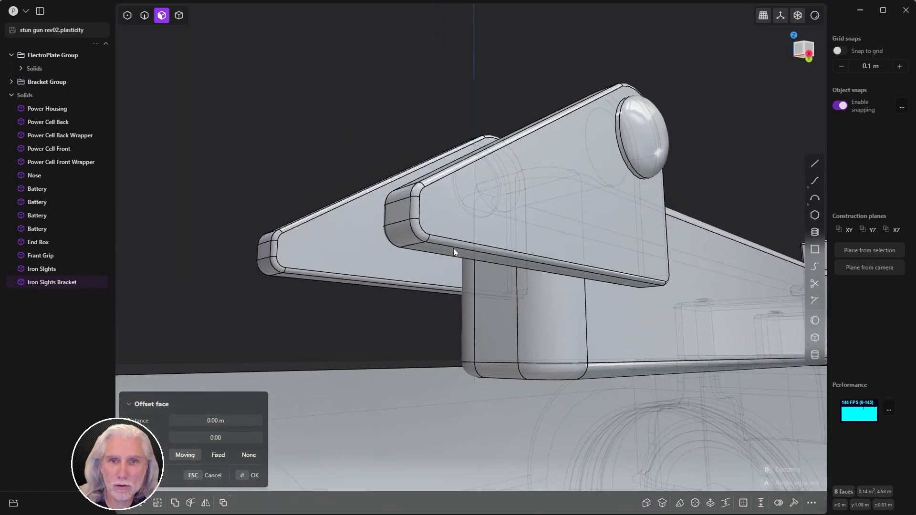
click(453, 249)
shift+click(347, 282)
drag(345, 318, 326, 400)
Step: Isolate the Iron Sights Bracket and match both lug undersides to the bar's flat bottom face using Match face
middle_drag(525, 331, 536, 263)
key(slash)
key(q)
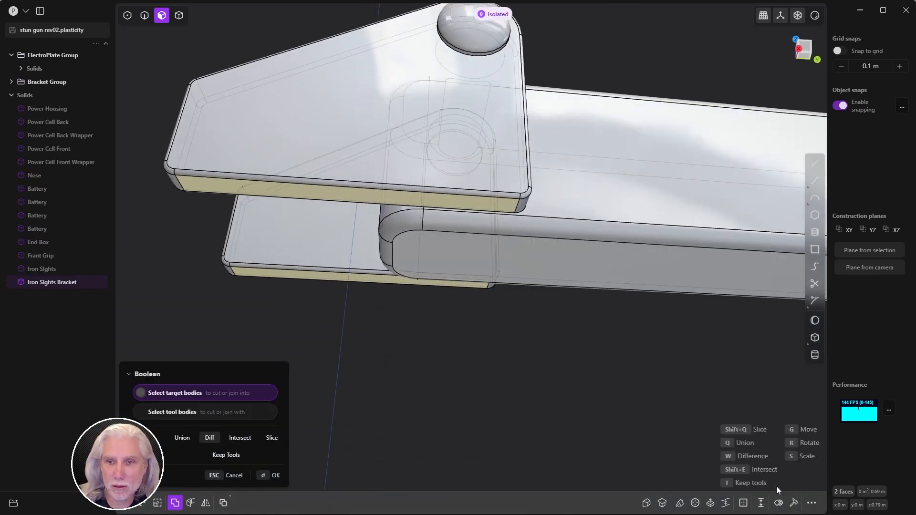
click(663, 503)
click(552, 265)
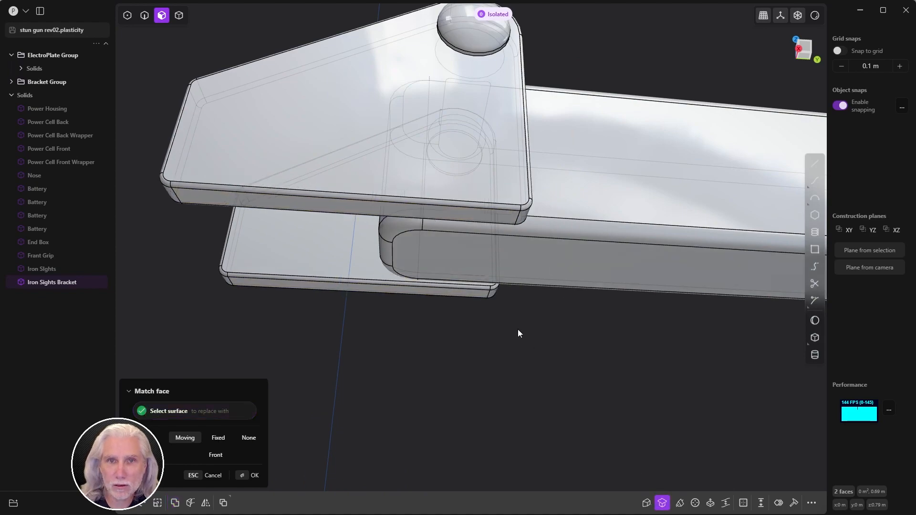
middle_drag(519, 330, 150, 324)
scroll(575, 327, down, 5)
click(247, 475)
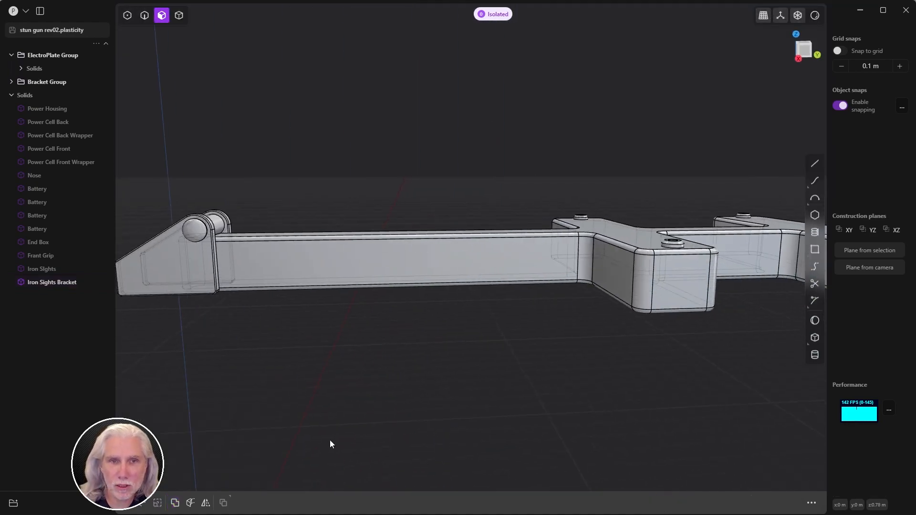
Step: Check the reshaped bracket and isolate the Iron SIghts part
middle_drag(330, 444, 403, 367)
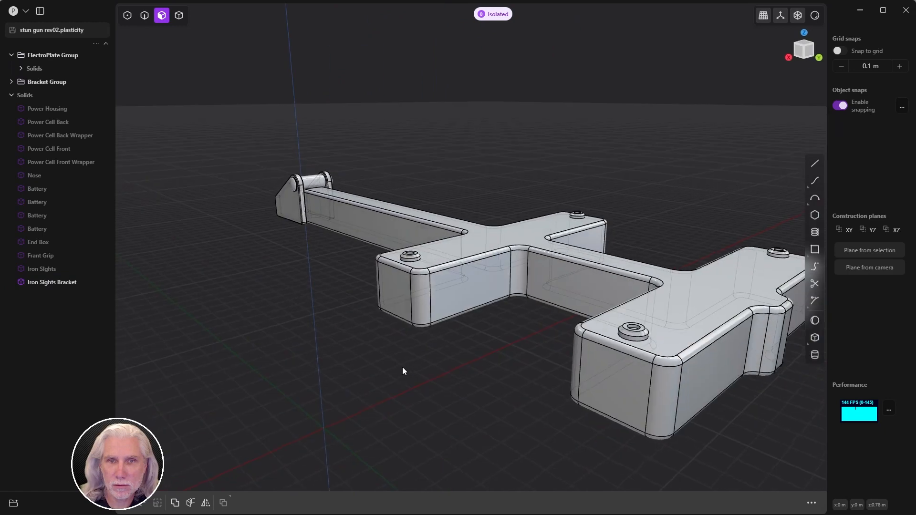
click(45, 270)
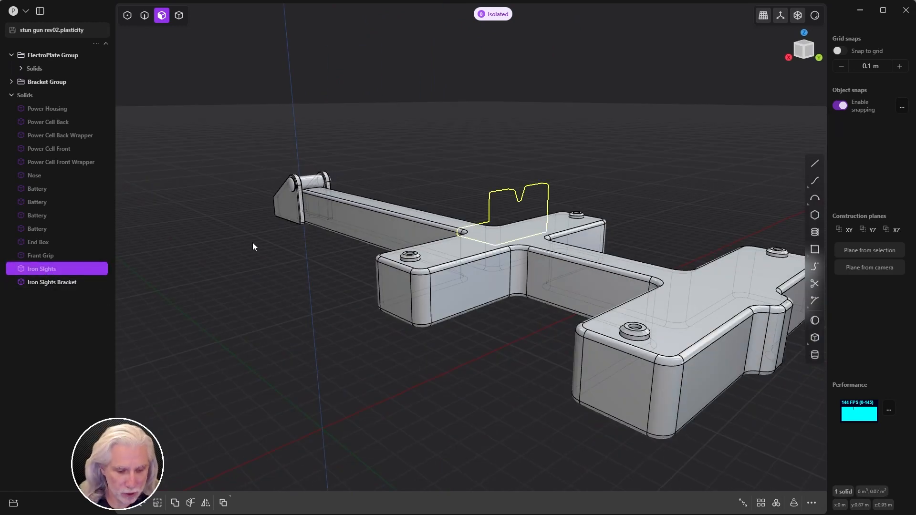
key(/)
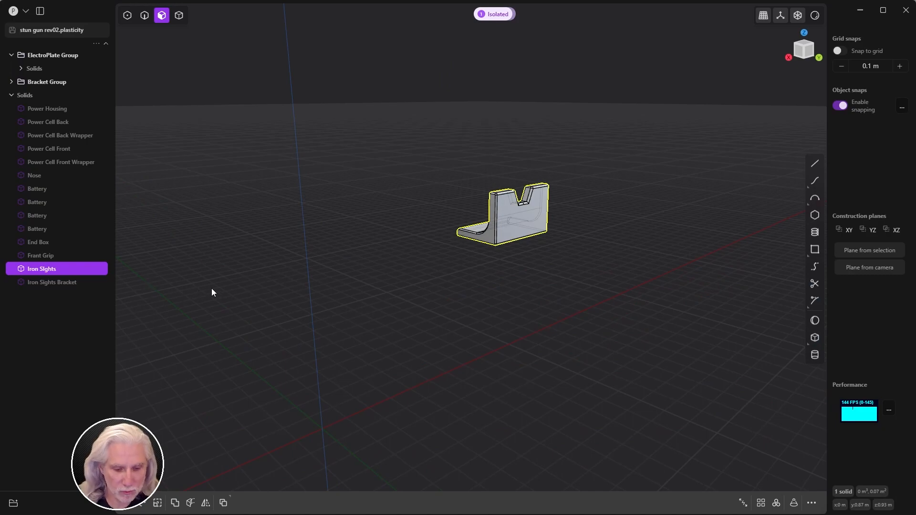
Step: End the isolation of the Iron SIghts part so the whole stun gun is shown
click(489, 19)
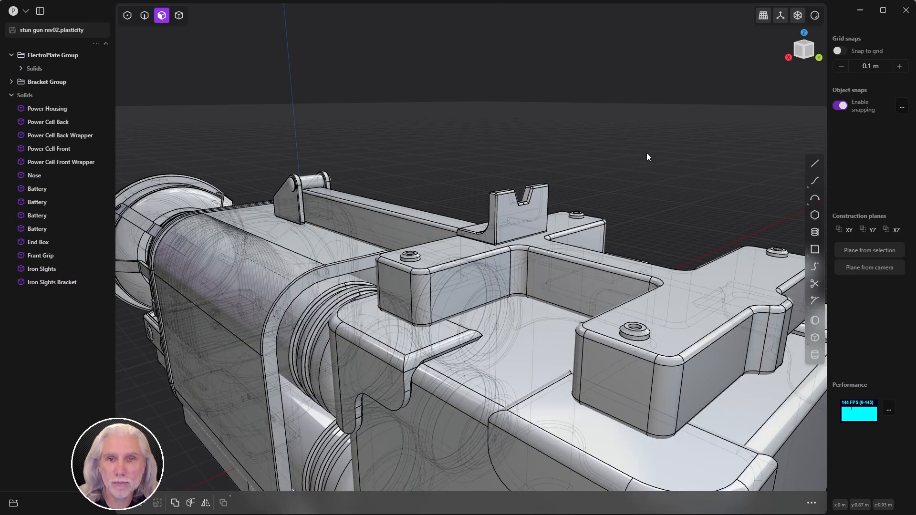
middle_drag(647, 157, 695, 213)
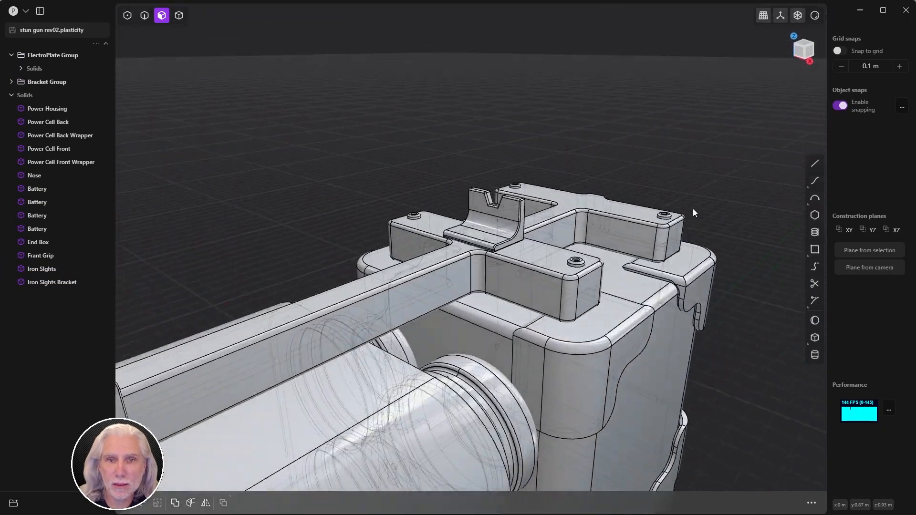
scroll(553, 229, up, 4)
Step: Try to offset both side faces of the Iron SIghts part outward by about 0.05 m
click(506, 250)
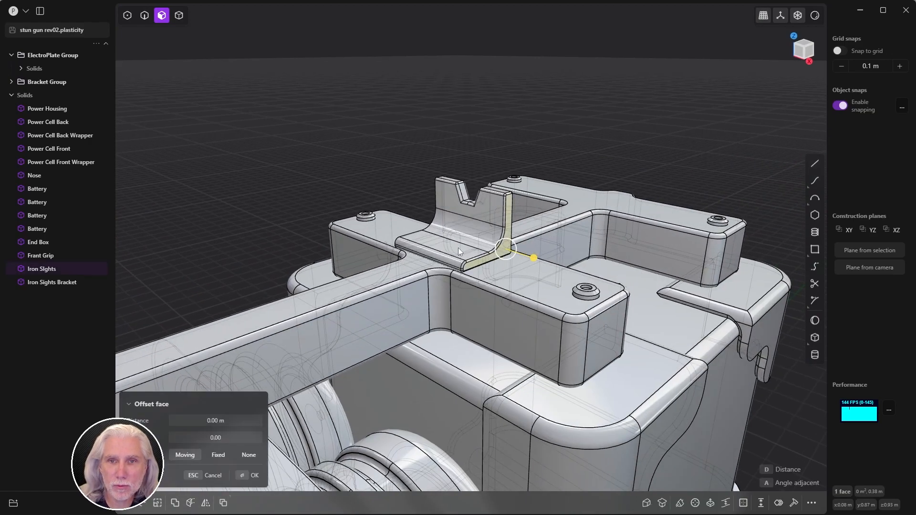
middle_drag(458, 247, 563, 249)
shift+click(398, 268)
middle_drag(482, 262, 401, 234)
drag(397, 230, 370, 232)
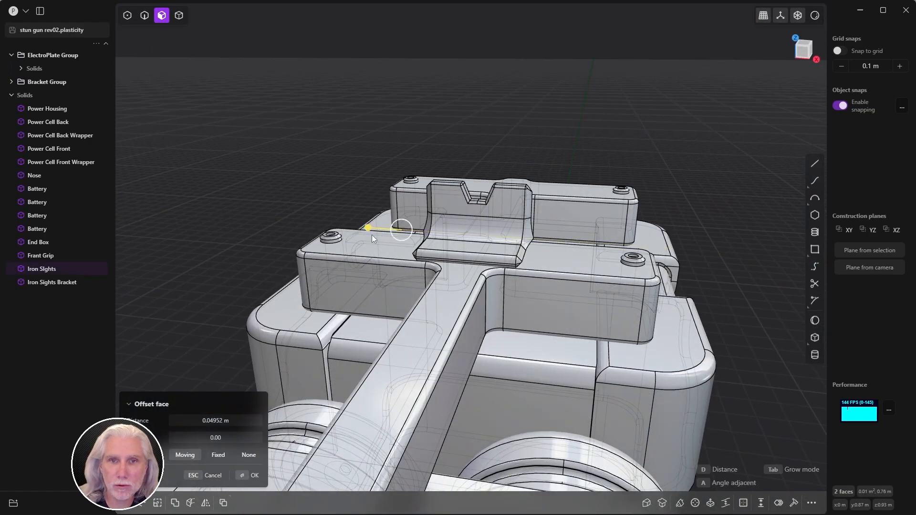
key(Return)
middle_drag(371, 235, 487, 253)
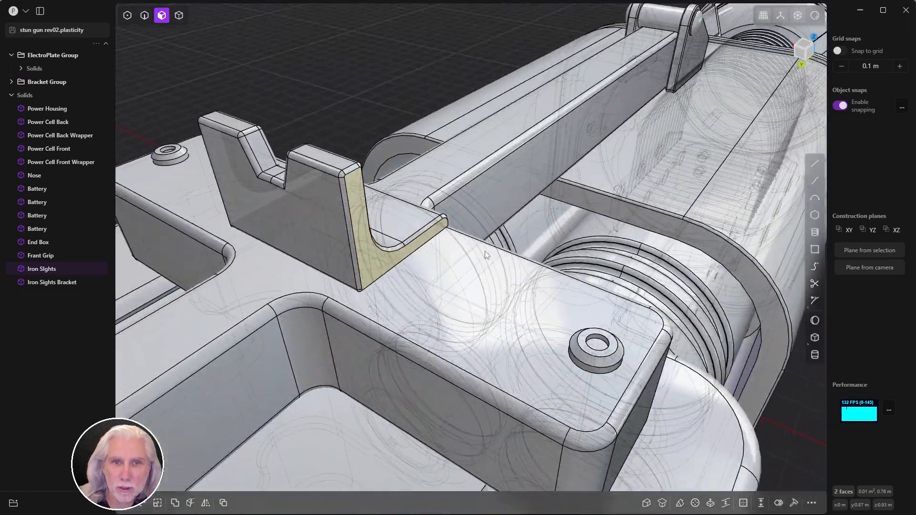
scroll(433, 210, up, 4)
middle_drag(433, 210, 365, 223)
click(474, 284)
drag(474, 285, 528, 285)
middle_drag(504, 287, 578, 315)
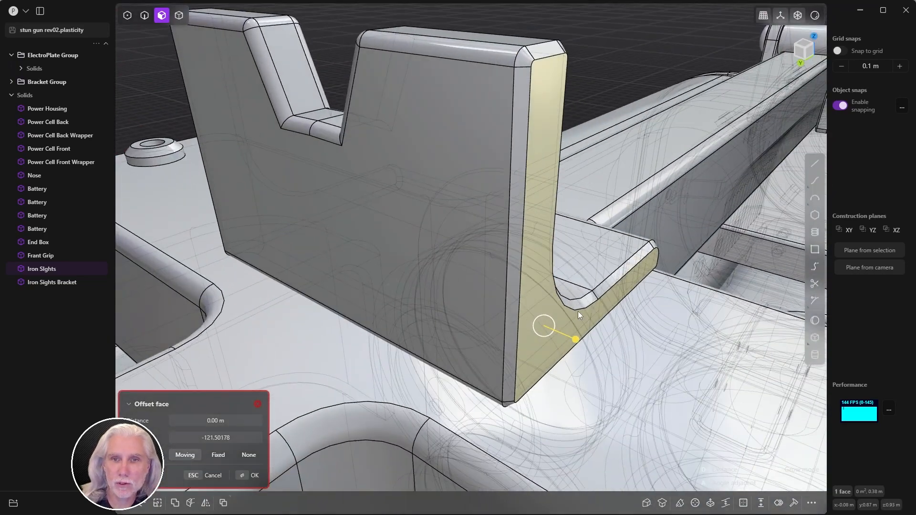
drag(576, 340, 619, 356)
key(Escape)
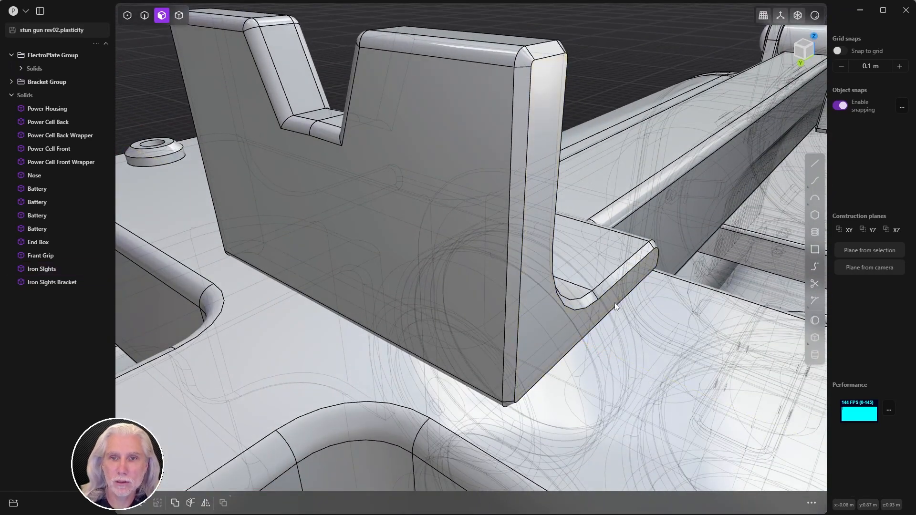
Step: Offset both side faces of the iron sights together with their bevel faces outward by about 0.028 m to widen the part
middle_drag(607, 276, 477, 268)
click(615, 300)
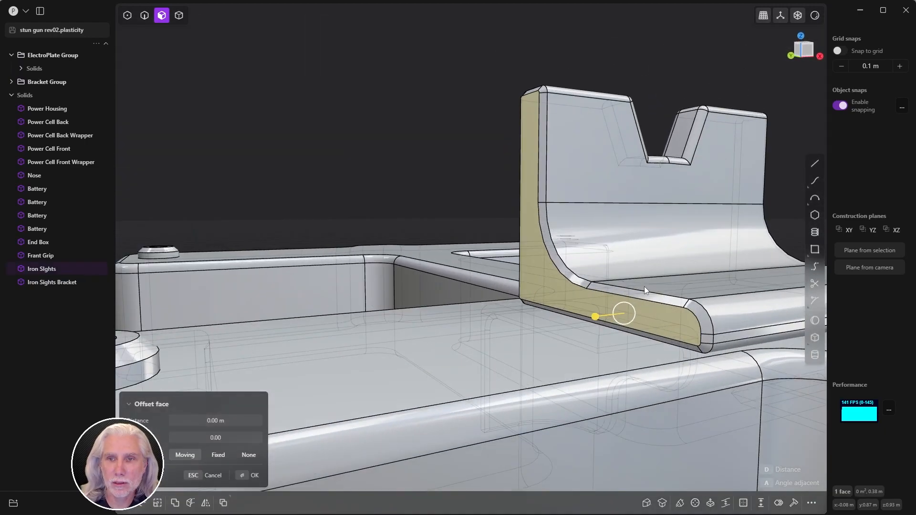
middle_drag(644, 289, 650, 295)
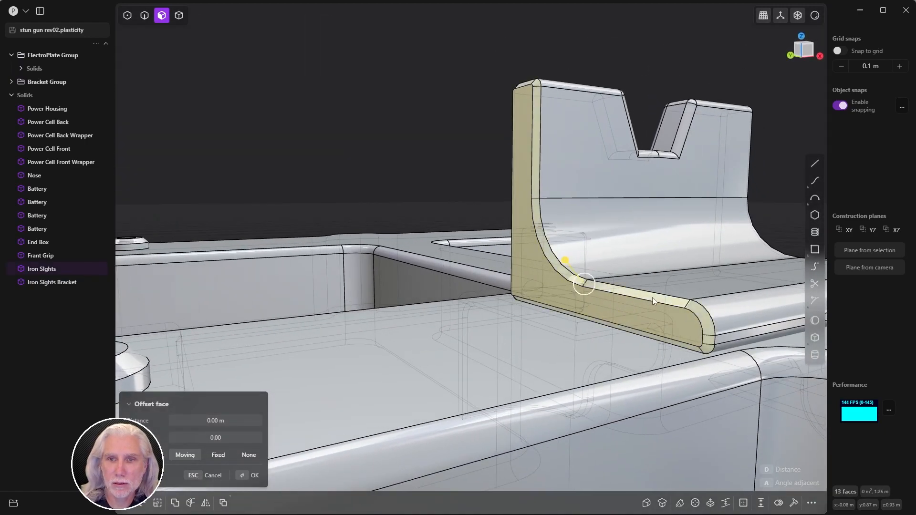
middle_drag(652, 297, 633, 305)
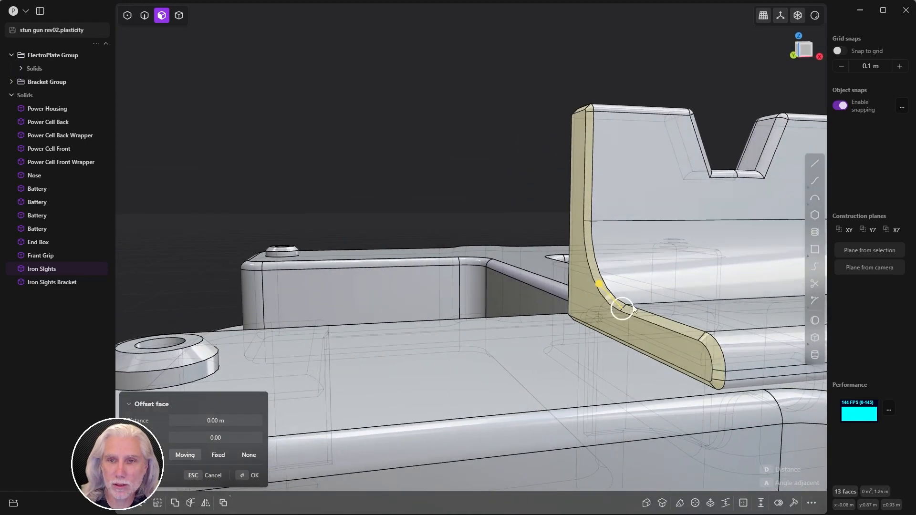
click(644, 337)
click(649, 337)
shift+double_click(671, 328)
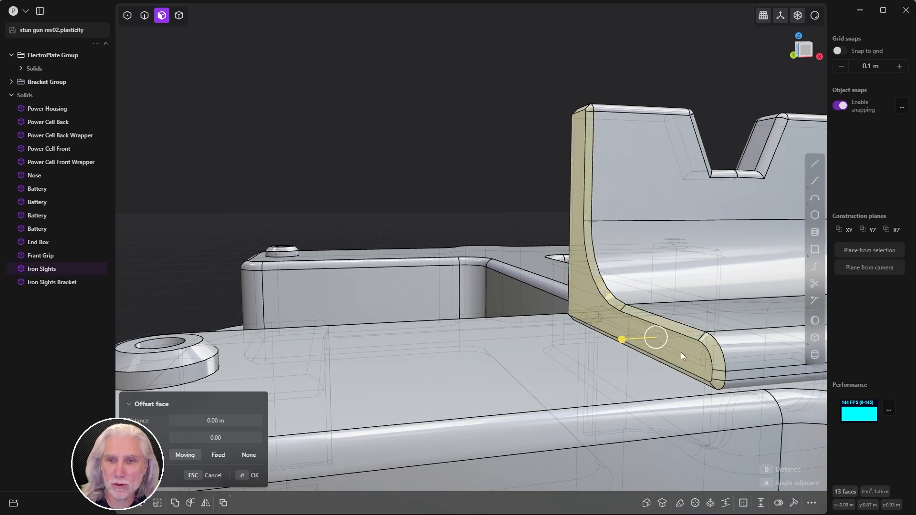
mouse_move(634, 343)
mouse_down()
mouse_move(579, 347)
mouse_move(642, 351)
mouse_up()
click(643, 351)
middle_drag(634, 349, 379, 238)
shift+click(554, 322)
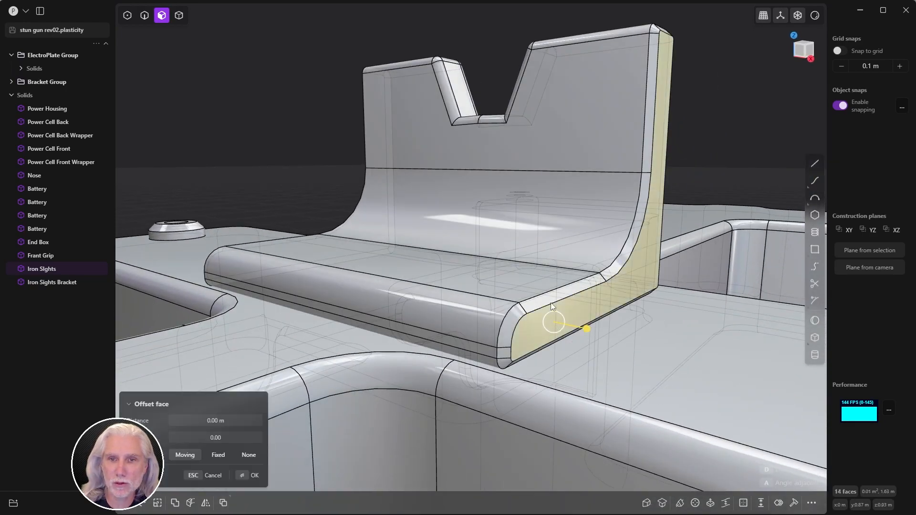
middle_drag(552, 299, 451, 290)
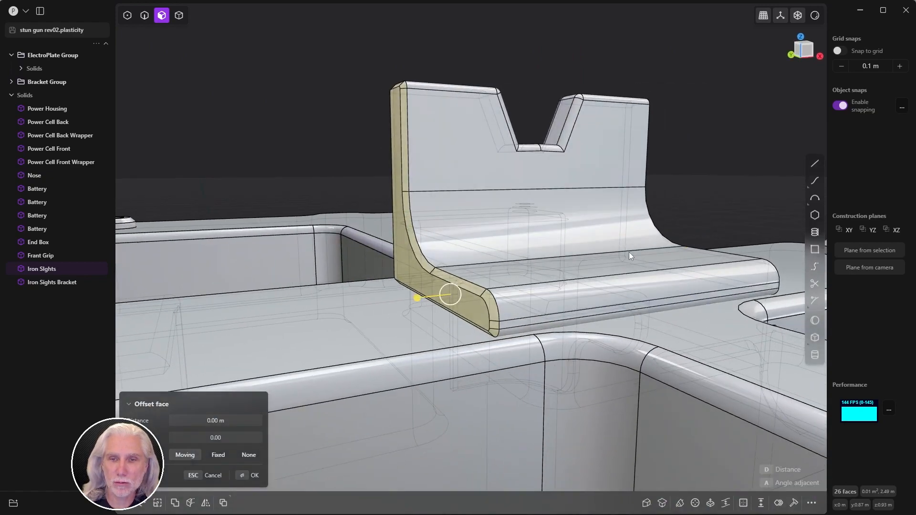
middle_drag(629, 252, 540, 267)
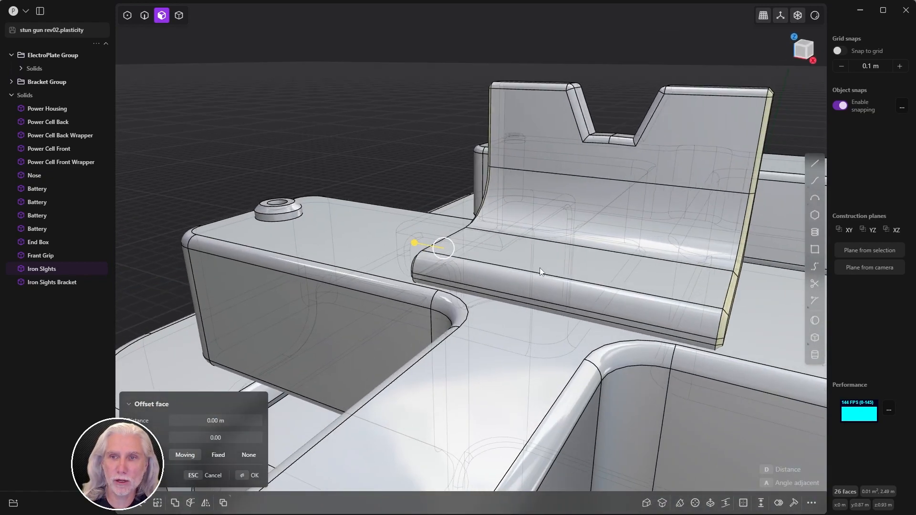
drag(413, 244, 385, 245)
middle_drag(497, 214, 448, 212)
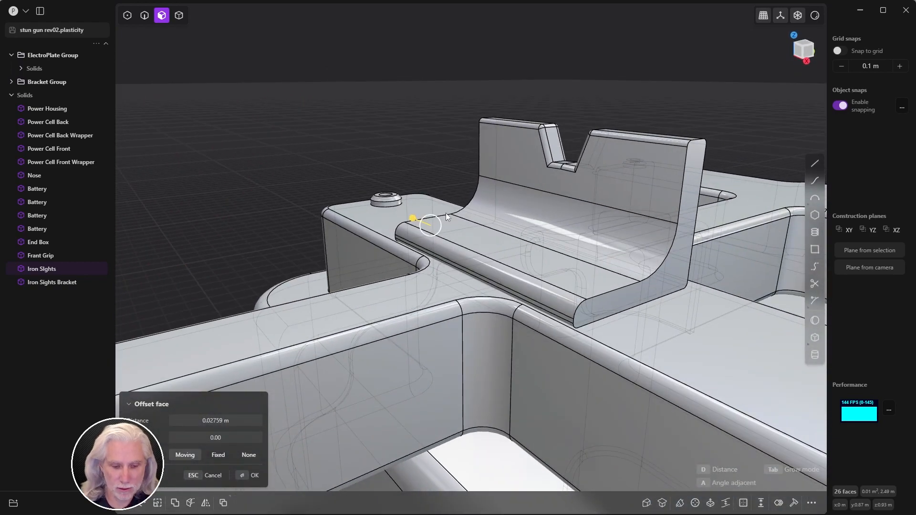
key(Return)
Step: Chamfer the edges around both sides of the widened iron sights by about 0.0029 m
middle_drag(572, 217, 542, 301)
key(b)
drag(542, 302, 557, 299)
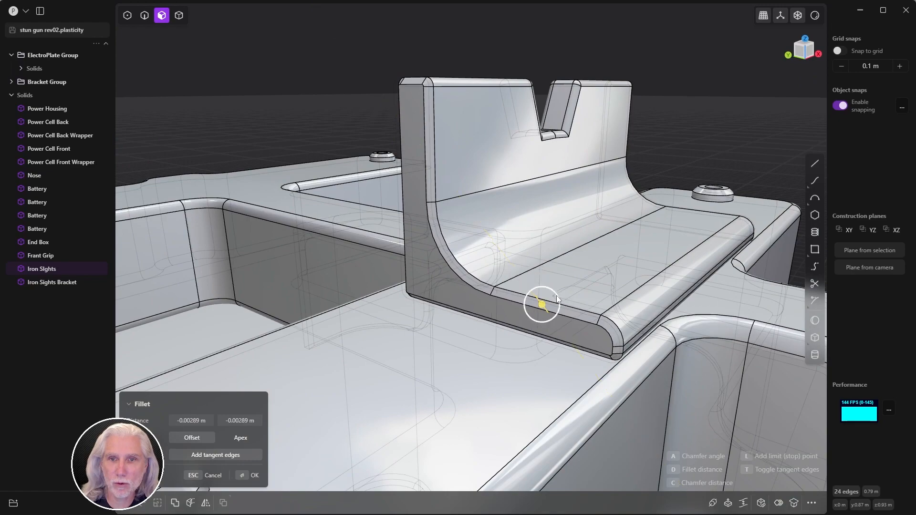
click(256, 473)
key(Escape)
Step: Select the outer wall and bevel faces of the round boss beside the iron sights for an Offset face operation
middle_drag(411, 138, 419, 271)
scroll(438, 228, up, 5)
mouse_move(438, 228)
middle_down()
mouse_move(577, 219)
mouse_move(489, 210)
mouse_move(502, 202)
mouse_move(446, 213)
middle_up()
scroll(482, 203, up, 3)
click(446, 213)
key(o)
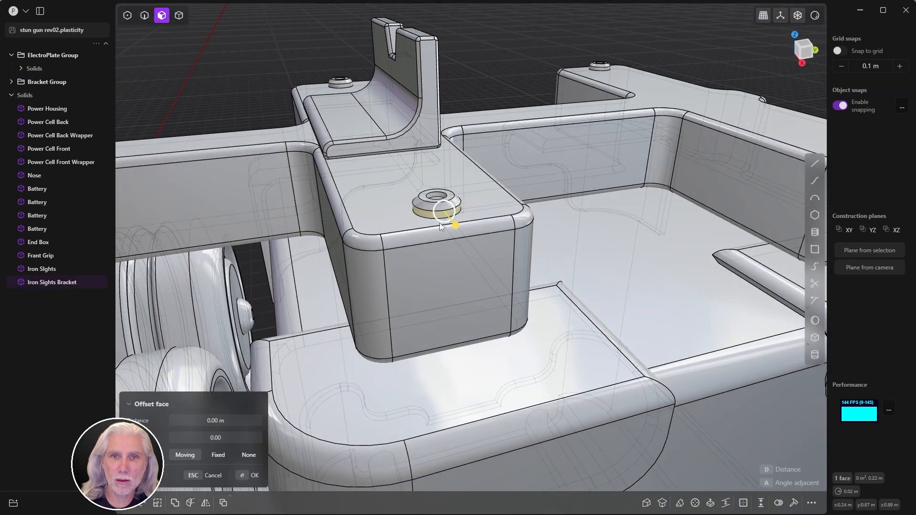
drag(457, 225, 455, 224)
shift+click(450, 205)
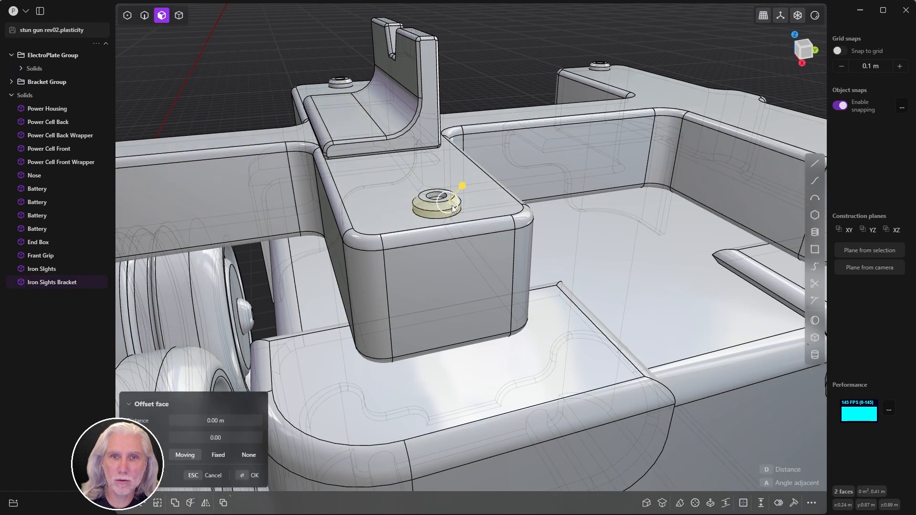
drag(461, 186, 463, 186)
key(Return)
Step: Add the wall and bevel faces of the other three bracket bosses and offset all four bosses outward by about 0.0043 m
middle_drag(518, 189, 455, 211)
shift+click(544, 217)
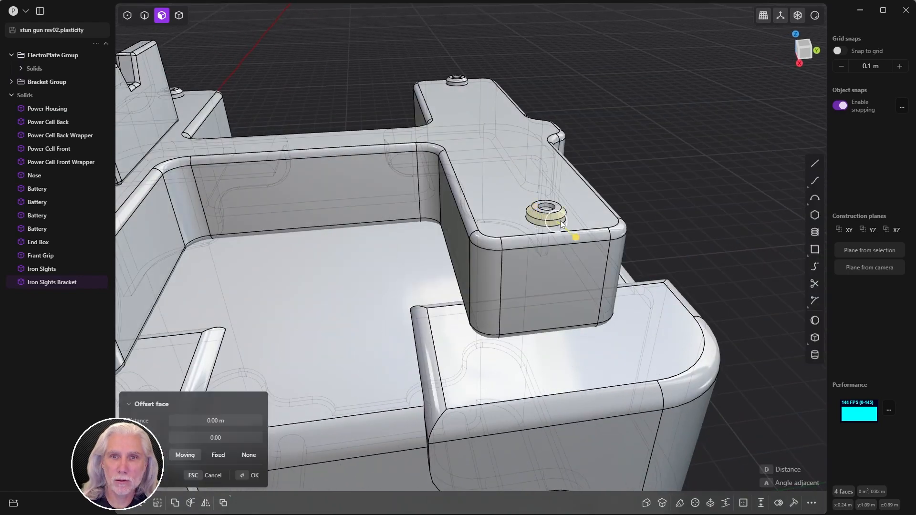
middle_drag(562, 224, 372, 184)
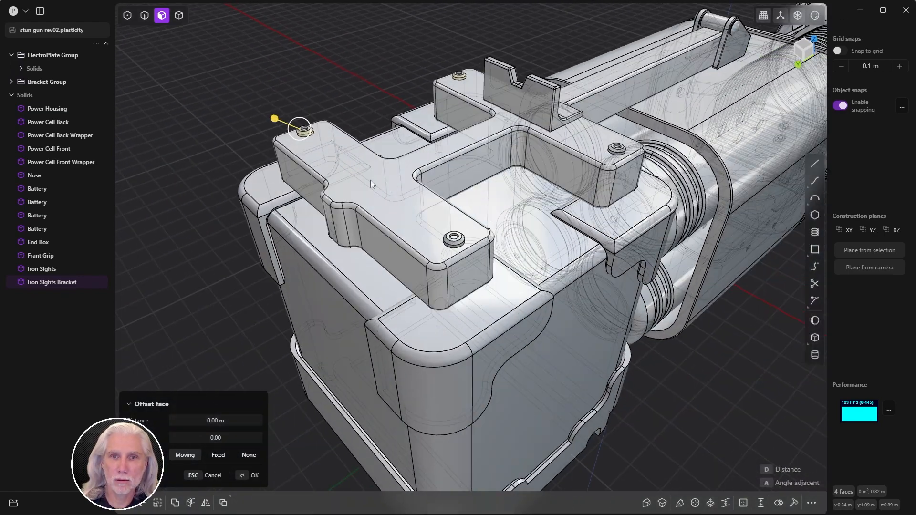
scroll(499, 279, up, 5)
shift+click(499, 317)
shift+middle_drag(500, 317, 299, 195)
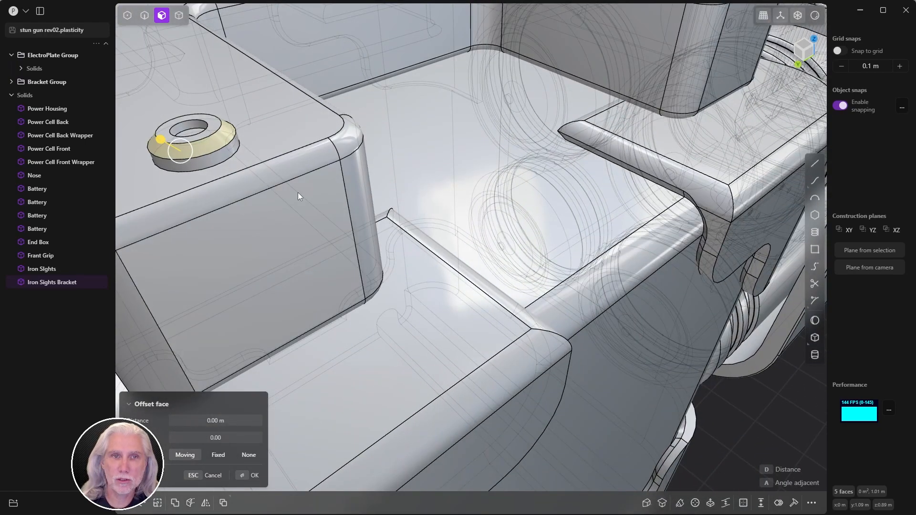
shift+middle_drag(410, 139, 294, 313)
scroll(544, 110, up, 4)
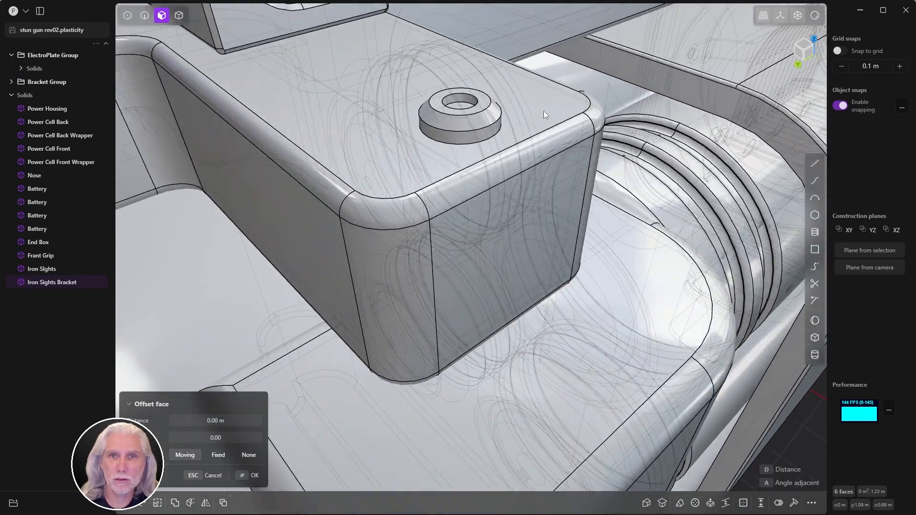
shift+click(477, 136)
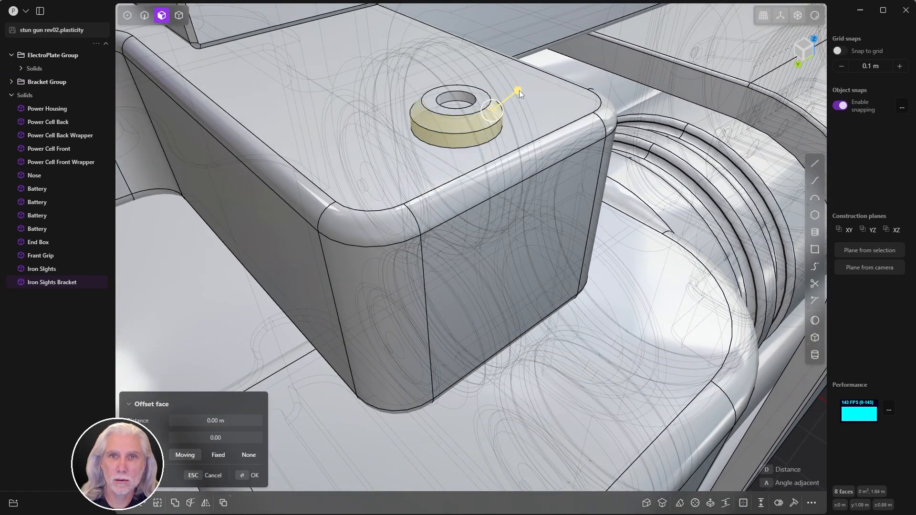
drag(520, 91, 534, 94)
scroll(555, 90, down, 8)
middle_drag(444, 152, 591, 157)
scroll(592, 157, down, 5)
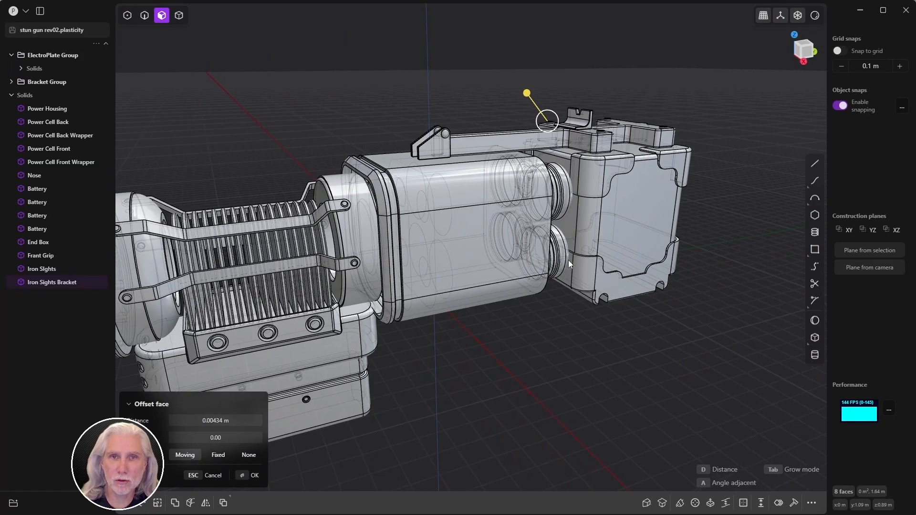
scroll(427, 129, up, 6)
scroll(534, 141, down, 4)
middle_drag(534, 141, 559, 200)
scroll(383, 137, up, 5)
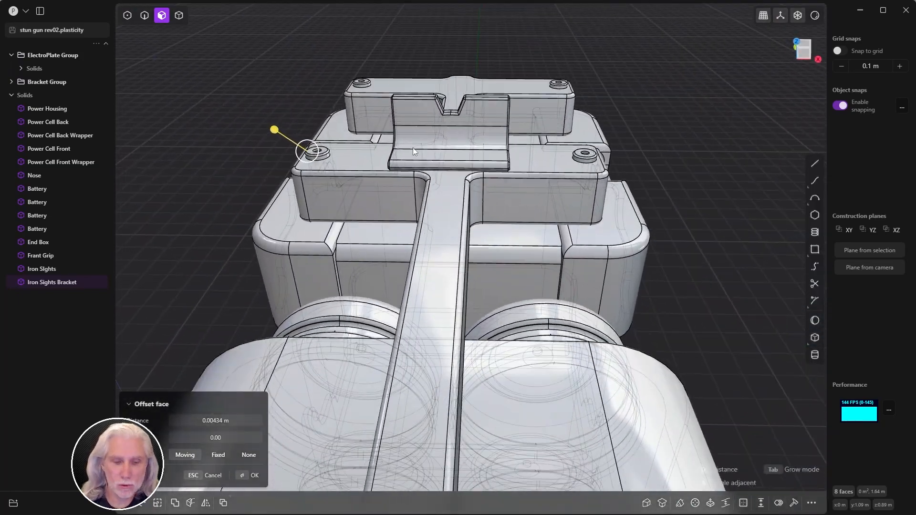
key(Return)
Step: Duplicate all five faces of the round boss beside the iron sights, including its hole, as a separate sheet
middle_drag(441, 145, 635, 254)
scroll(635, 254, up, 6)
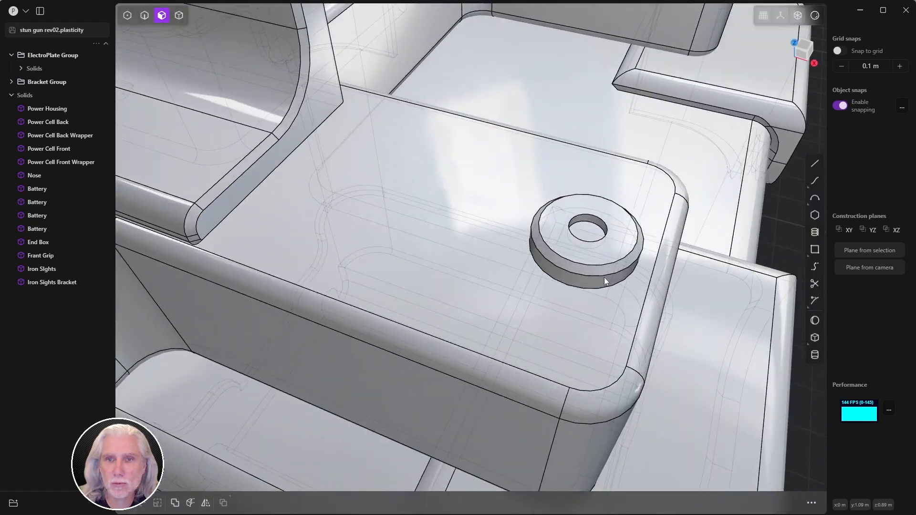
click(594, 237)
shift+click(598, 252)
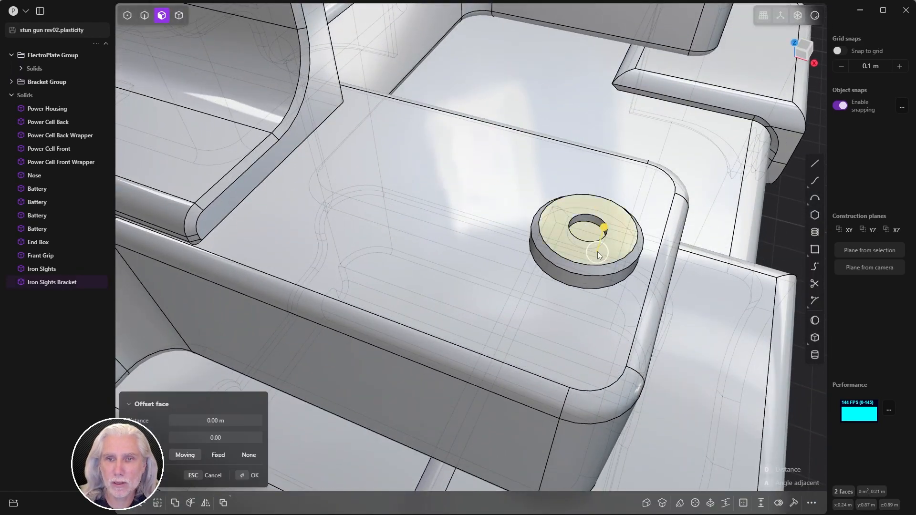
shift+click(591, 271)
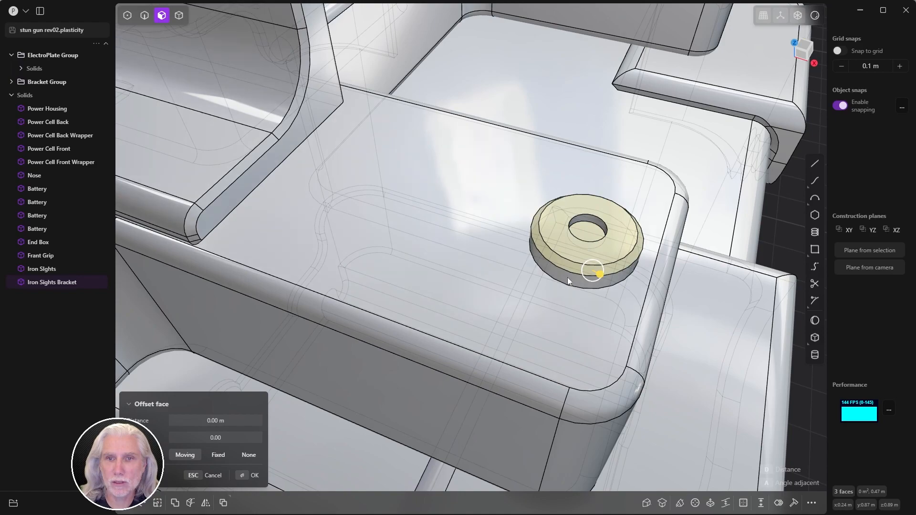
shift+click(568, 277)
middle_drag(571, 289, 651, 259)
shift+click(587, 254)
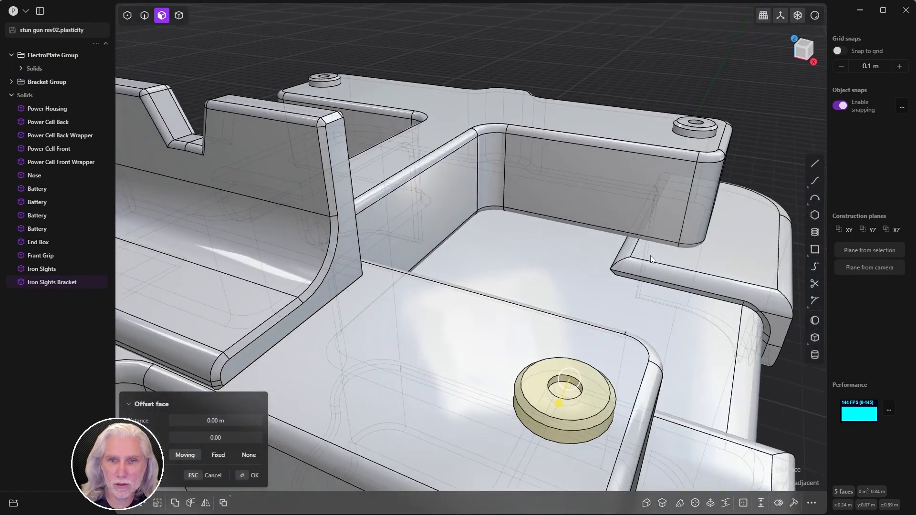
key(shift+d)
Step: Move the duplicated boss sheet about -0.056 m along X and raise it about 0.018 m off the bracket
shift+middle_drag(501, 283, 585, 214)
drag(665, 271, 570, 257)
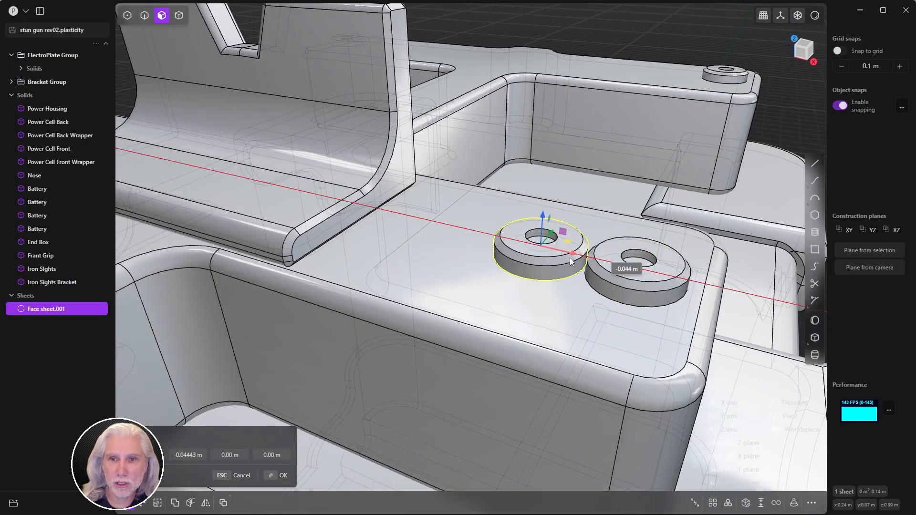
drag(520, 214, 519, 180)
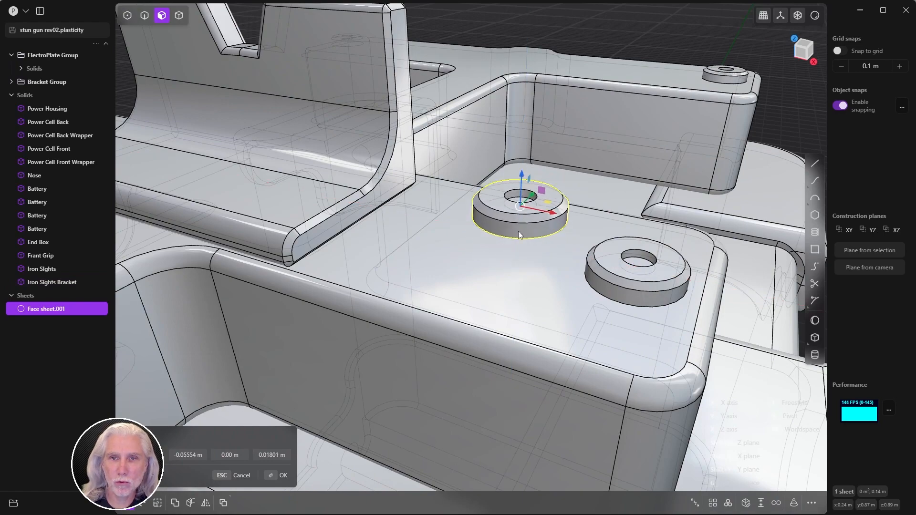
Step: Isolate the duplicated boss sheet and close its open lower rim with Patch hole to make it a solid
middle_drag(519, 231, 540, 213)
scroll(539, 213, up, 5)
mouse_move(600, 213)
middle_down()
mouse_move(619, 182)
mouse_move(603, 202)
middle_up()
key(slash)
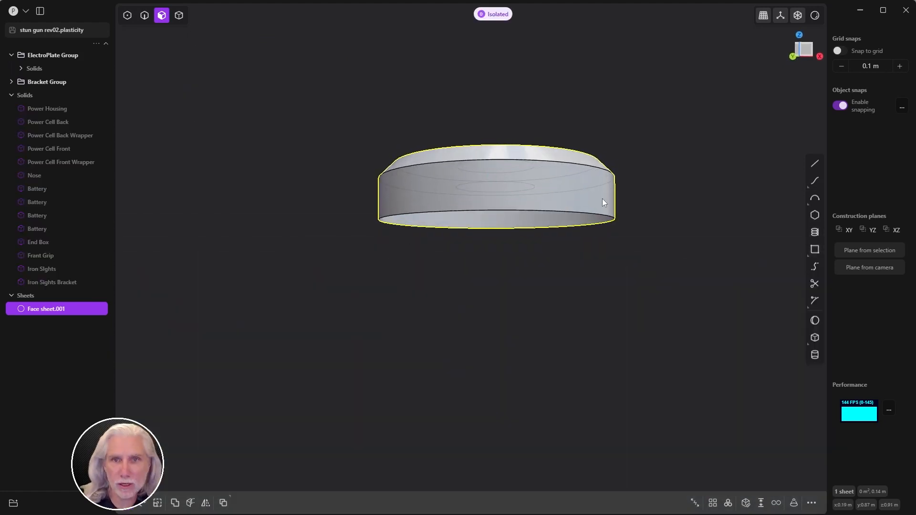
click(473, 293)
middle_drag(473, 294, 496, 255)
key(2)
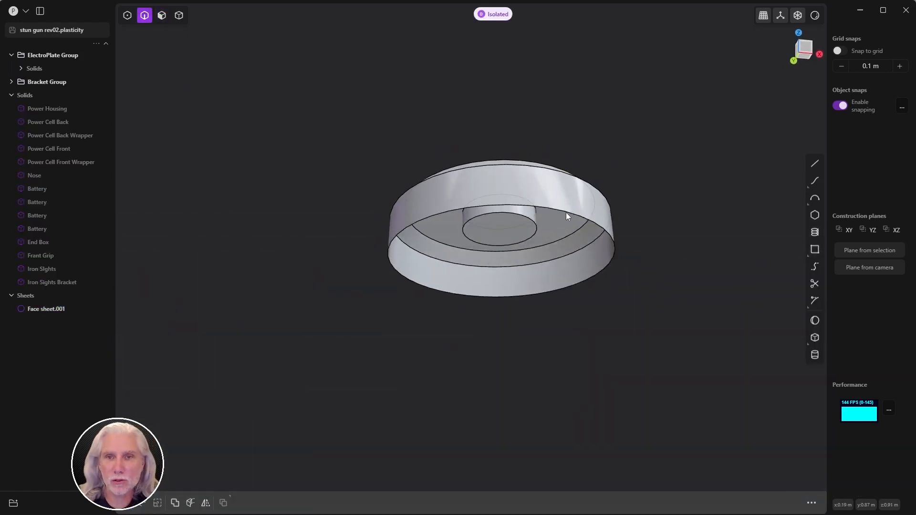
click(566, 212)
middle_drag(566, 213, 525, 265)
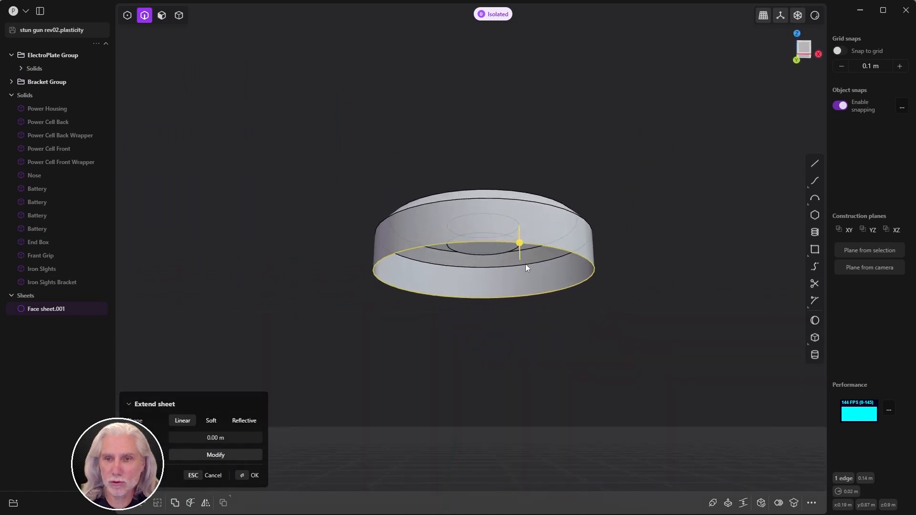
click(762, 504)
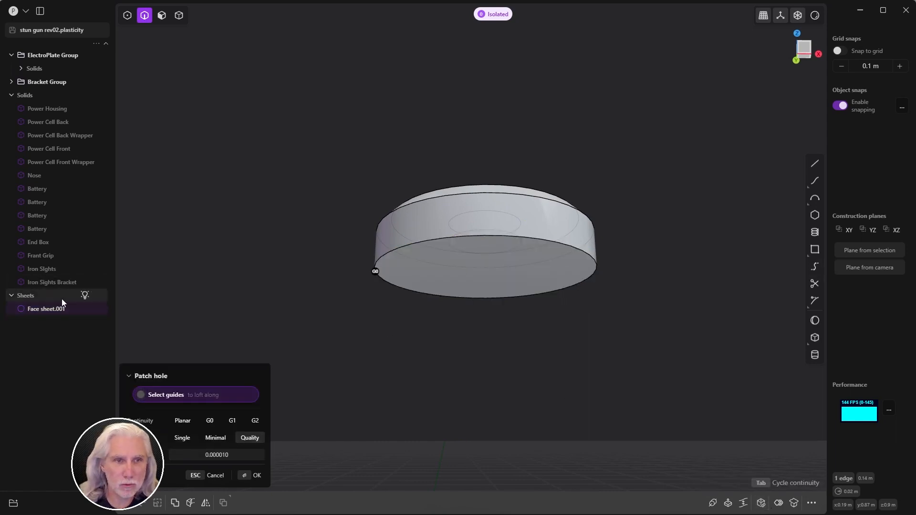
click(256, 477)
middle_drag(330, 238, 363, 313)
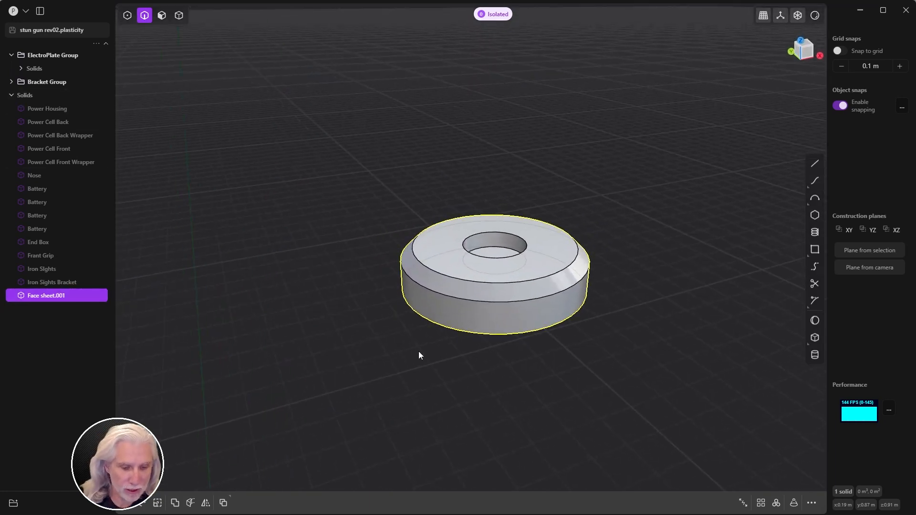
Step: Show the other bodies again and move the boss solid about -0.115 m along X over the iron sights' base
key(slash)
key(g)
scroll(420, 351, down, 5)
shift+middle_drag(419, 352, 509, 265)
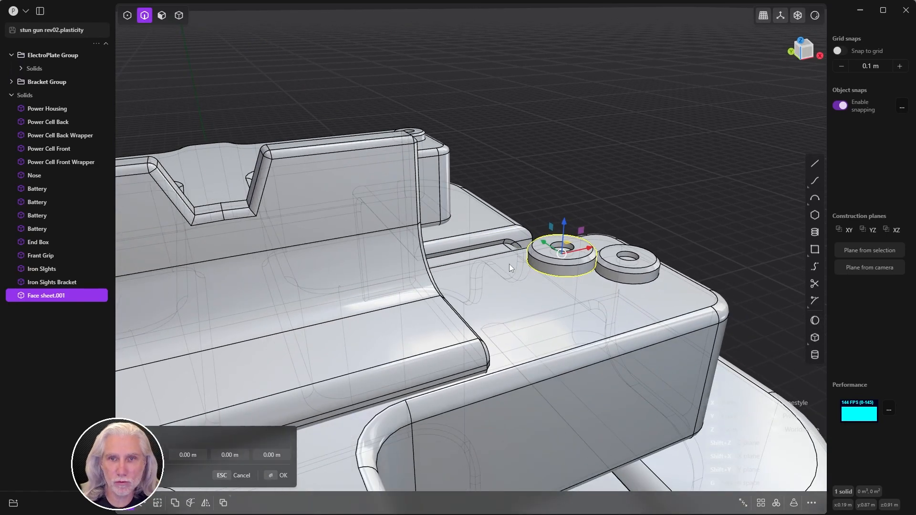
drag(592, 247, 420, 285)
scroll(446, 281, down, 4)
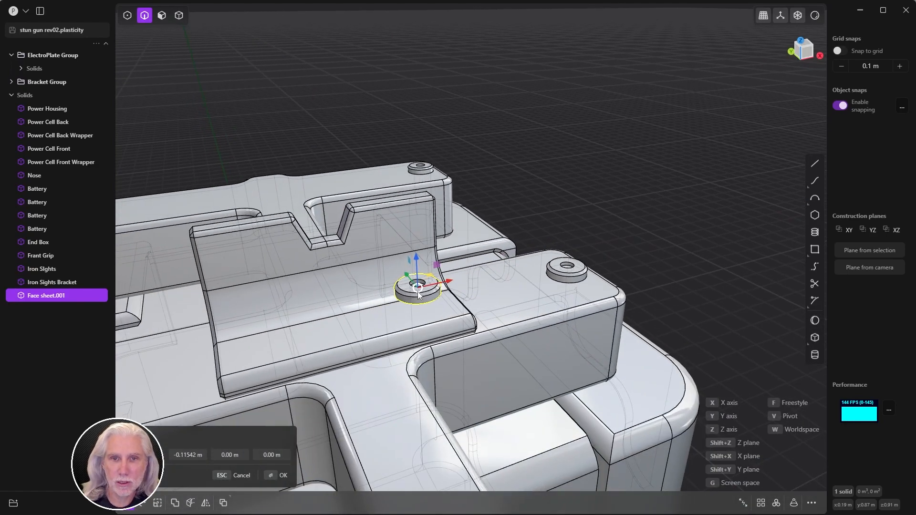
middle_drag(448, 281, 522, 284)
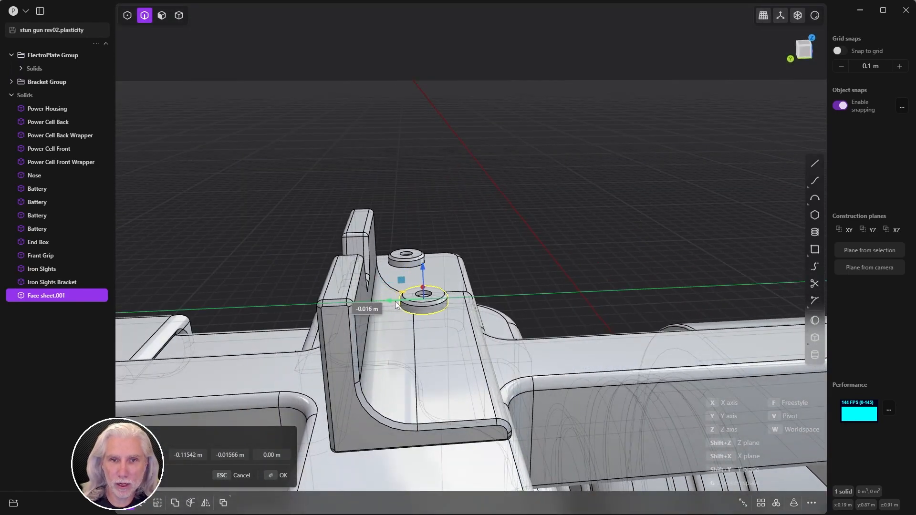
Step: Shift the boss about -0.027 m along Y and lower it about 0.004 m so it sits on the iron sights' flat base
middle_drag(445, 354, 320, 306)
scroll(549, 327, up, 5)
middle_drag(573, 345, 482, 282)
mouse_move(483, 281)
mouse_down()
mouse_move(481, 292)
mouse_move(494, 290)
mouse_up()
middle_drag(494, 290, 573, 290)
drag(605, 305, 570, 308)
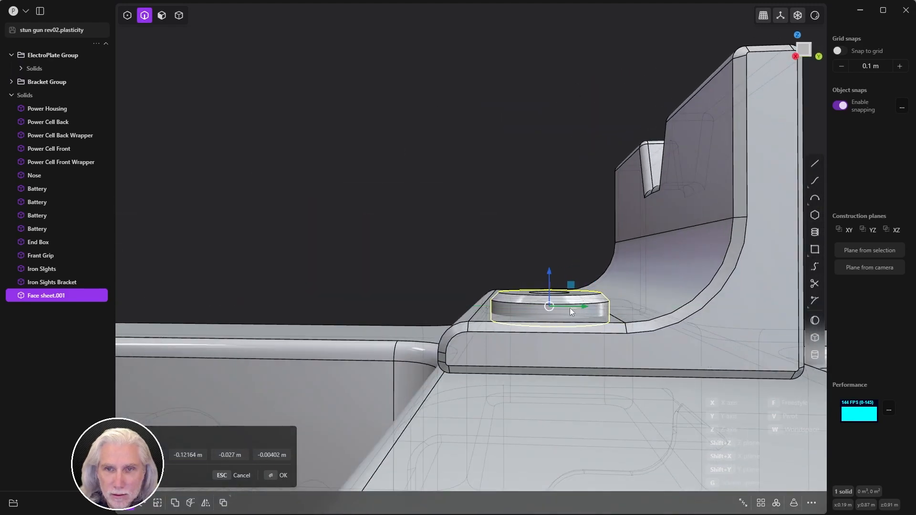
middle_drag(570, 308, 620, 396)
drag(689, 330, 678, 328)
drag(642, 296, 643, 296)
middle_drag(643, 303, 686, 287)
click(283, 476)
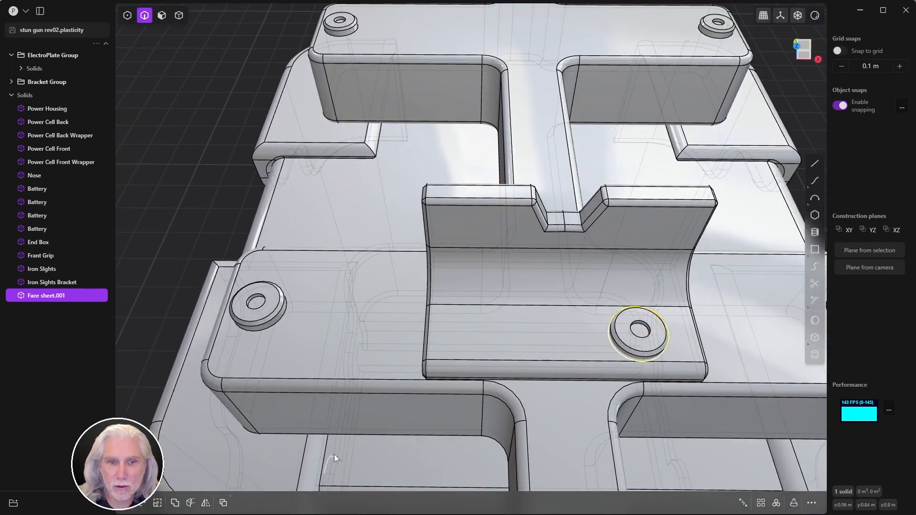
Step: Mirror the boss across the model's X centre plane to the opposite end of the iron sights' base
key(alt+x)
scroll(537, 322, up, 1)
scroll(538, 322, down, 10)
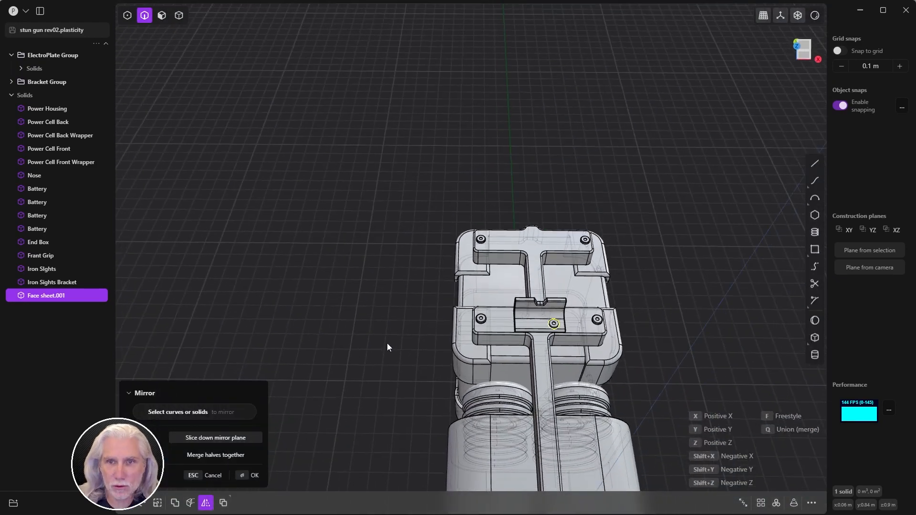
scroll(370, 273, up, 5)
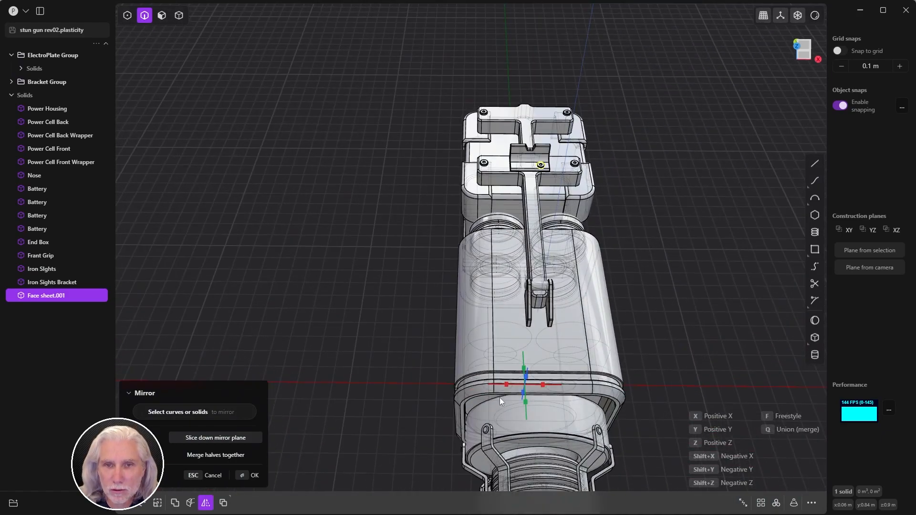
click(506, 385)
click(254, 472)
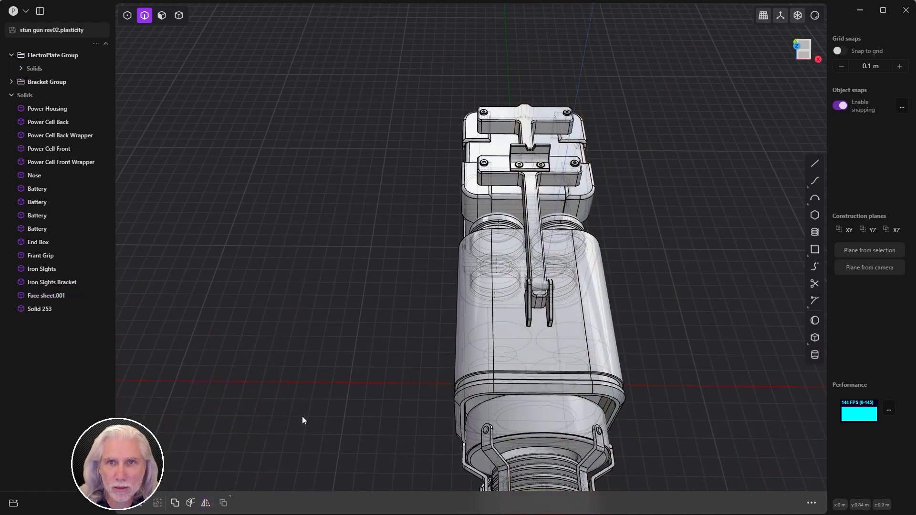
Step: Join both bosses and the iron sights with a Boolean union and rename the resulting solid Iron Sight
scroll(614, 175, up, 5)
middle_drag(614, 175, 266, 288)
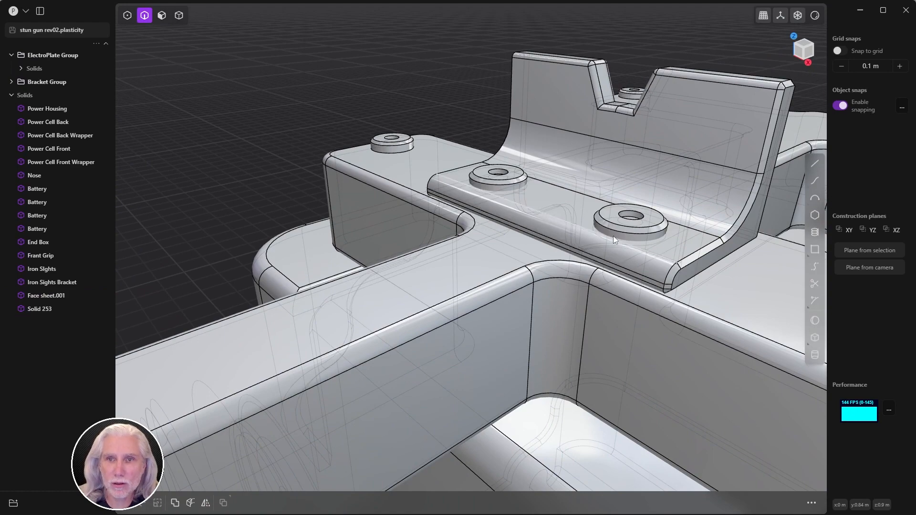
key(4)
click(524, 188)
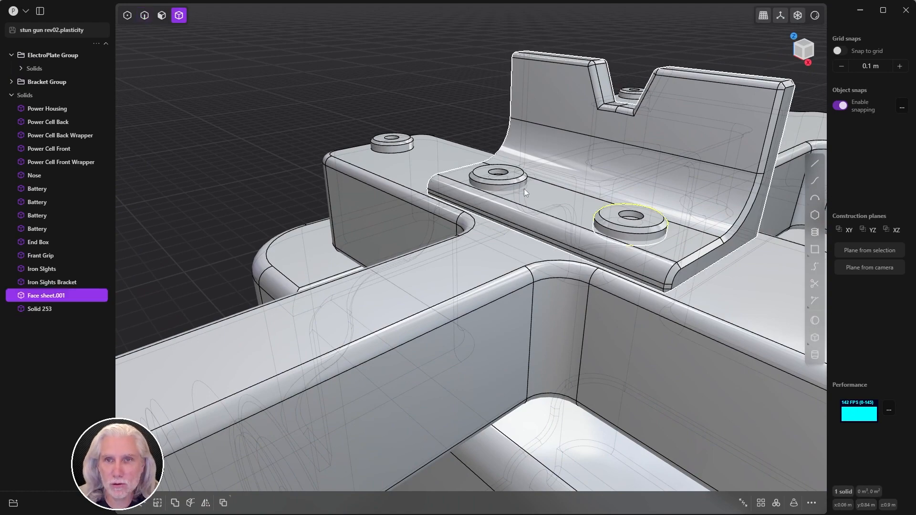
shift+click(534, 198)
shift+click(560, 208)
middle_drag(554, 218, 513, 236)
key(q)
key(q)
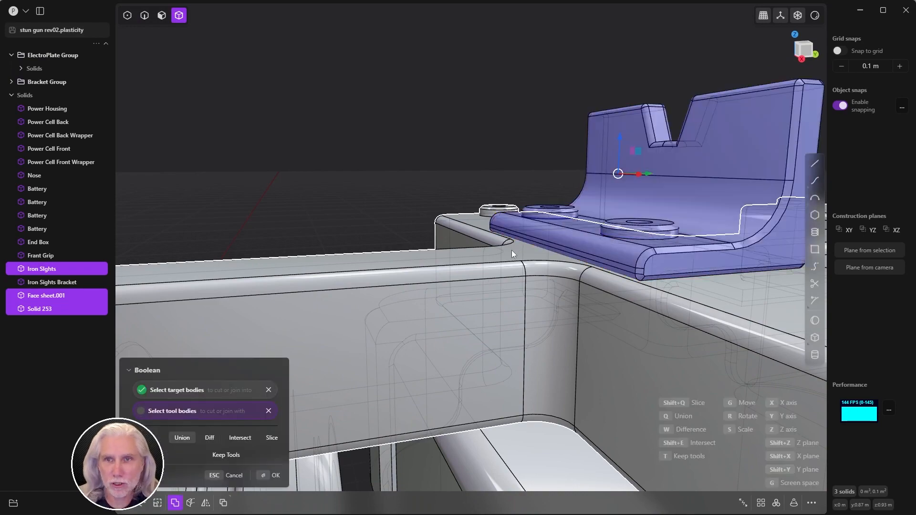
click(265, 477)
middle_drag(288, 187, 396, 222)
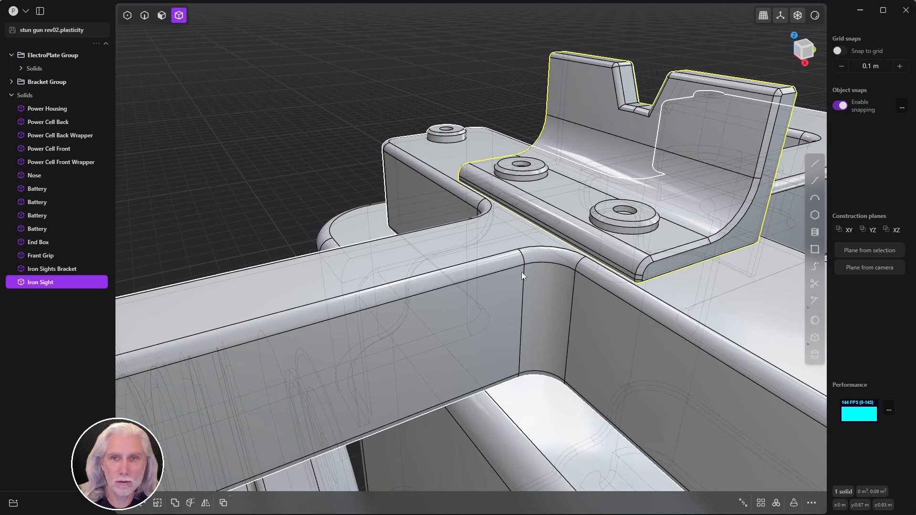
Step: Select the flat end faces of the three round bolts on one side of the front grip's clamp block
scroll(522, 272, down, 6)
click(404, 231)
scroll(596, 234, down, 2)
scroll(596, 234, down, 8)
shift+middle_drag(291, 470, 496, 295)
scroll(406, 368, up, 8)
scroll(501, 339, down, 2)
key(3)
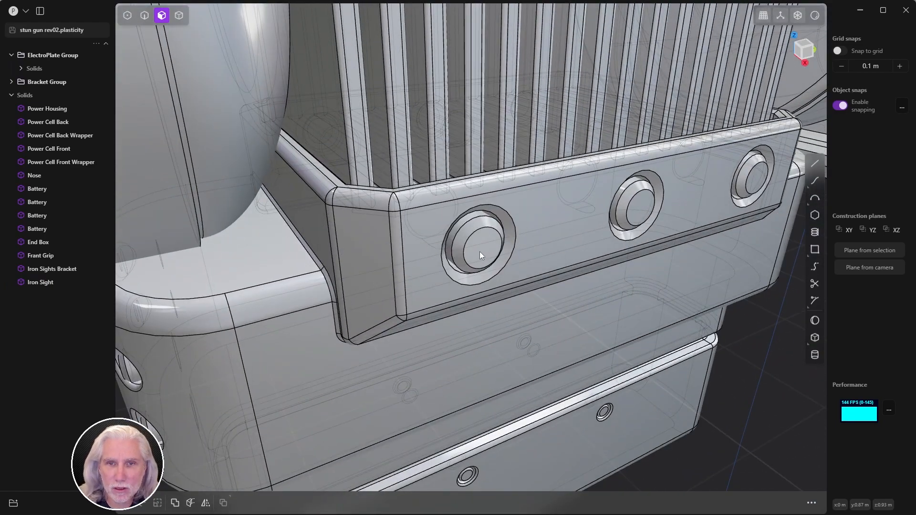
click(480, 251)
key(o)
click(642, 210)
click(747, 188)
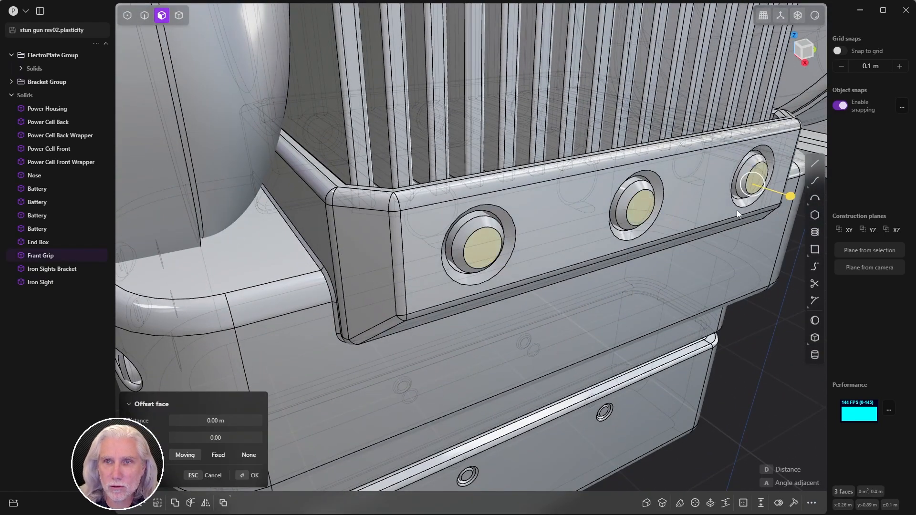
Step: Add the bolt end faces on the clamp block's opposite side and inset the outlines of all six by about 0.0054 m
scroll(737, 210, down, 10)
scroll(509, 164, up, 10)
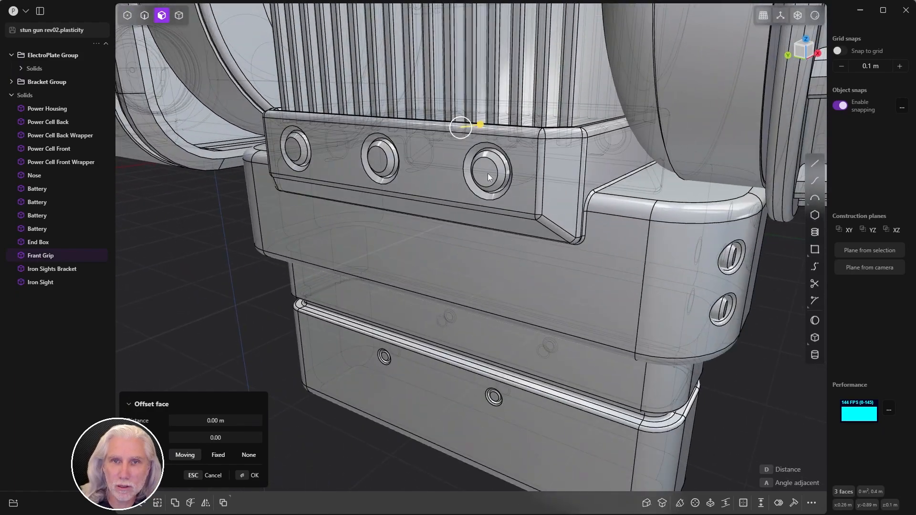
click(380, 160)
middle_drag(478, 183, 542, 213)
scroll(542, 213, up, 3)
key(o)
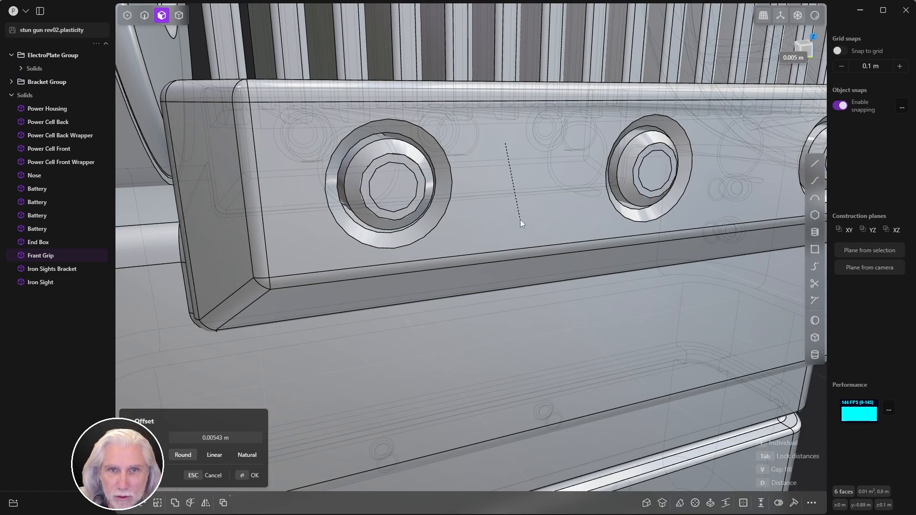
click(518, 221)
key(Return)
Step: Push the inset centre faces of the six front grip bolts inward to form recessed holes
middle_drag(517, 224, 434, 191)
drag(401, 160, 410, 163)
key(Escape)
middle_drag(318, 261, 556, 204)
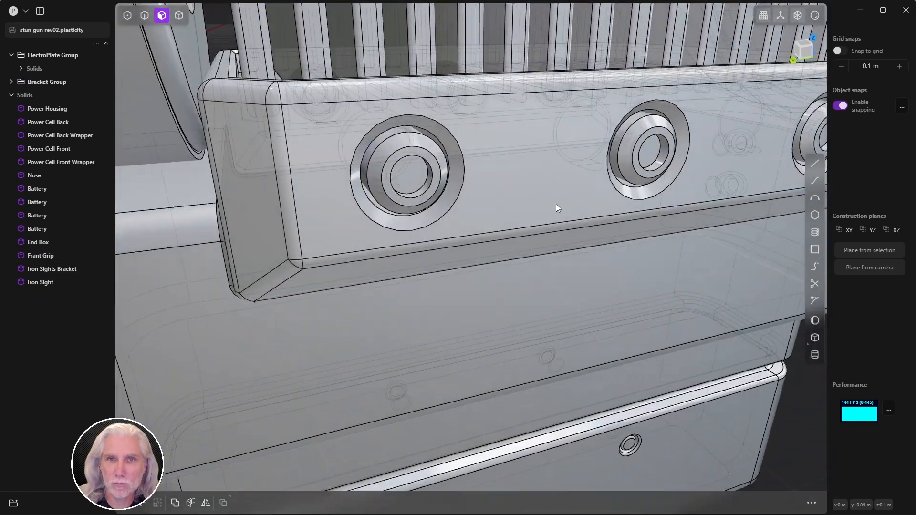
Step: Examine the underside of the end box, including its rounded slots and the fillets along its lower edges
scroll(541, 159, down, 8)
middle_drag(540, 158, 471, 298)
scroll(356, 178, down, 5)
scroll(478, 258, up, 3)
scroll(471, 299, up, 8)
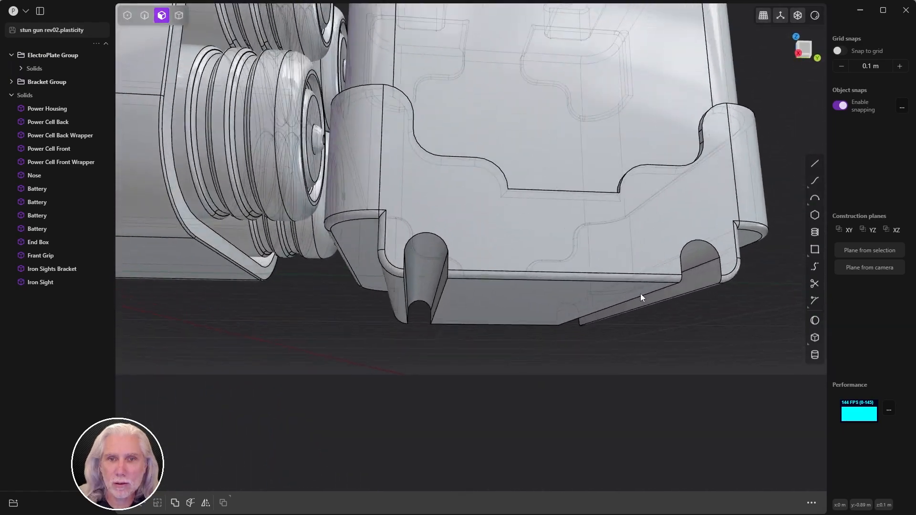
middle_drag(435, 222, 549, 214)
middle_drag(513, 188, 431, 228)
middle_drag(523, 269, 493, 304)
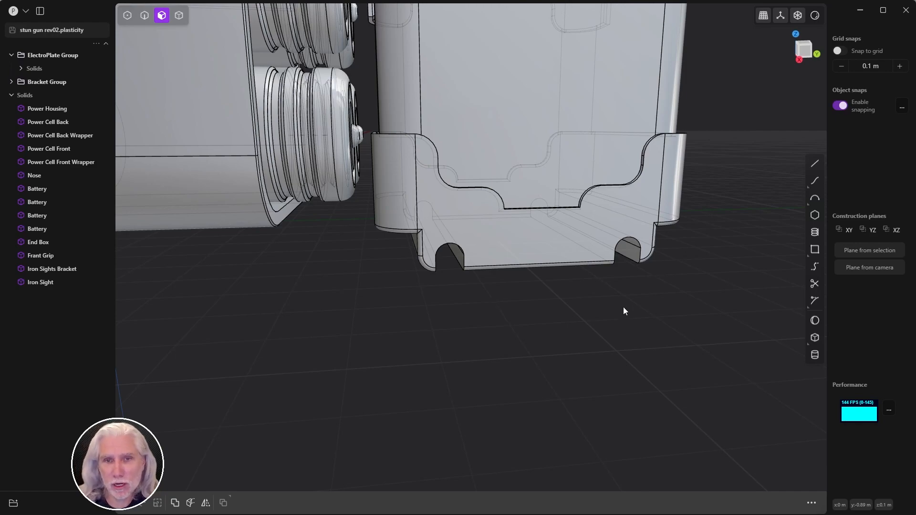
middle_drag(626, 310, 606, 274)
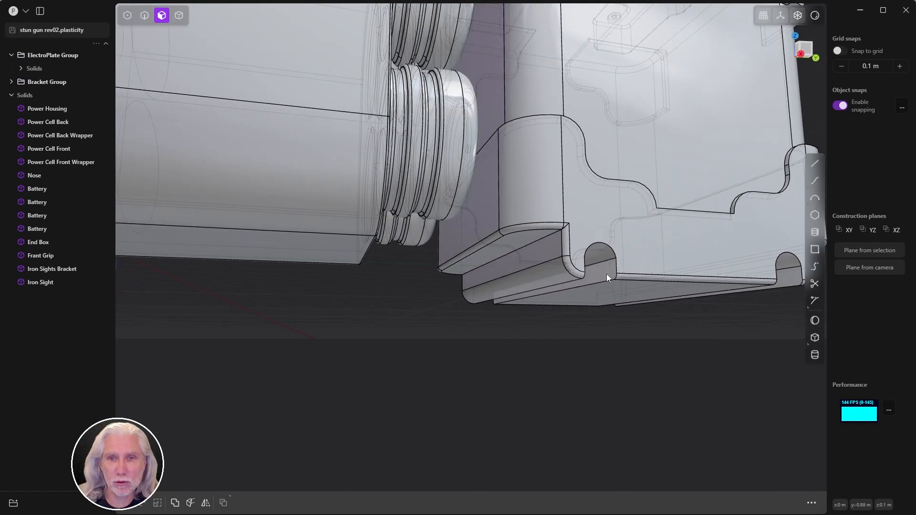
scroll(615, 229, up, 5)
middle_drag(614, 229, 542, 223)
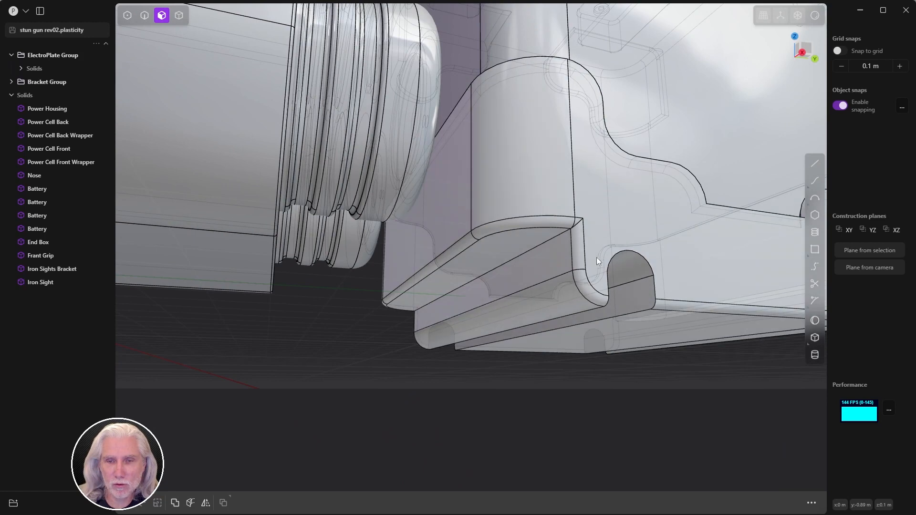
middle_drag(598, 305, 623, 296)
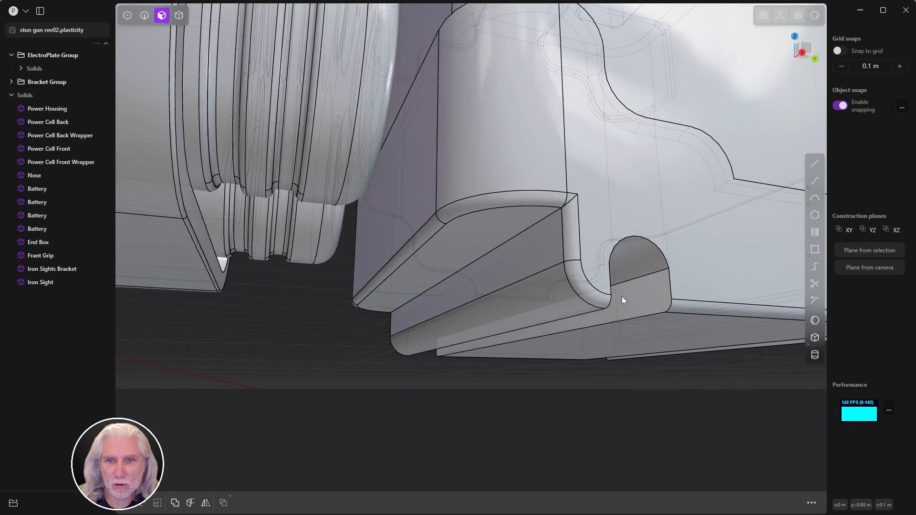
double_click(592, 297)
double_click(564, 200)
double_click(570, 198)
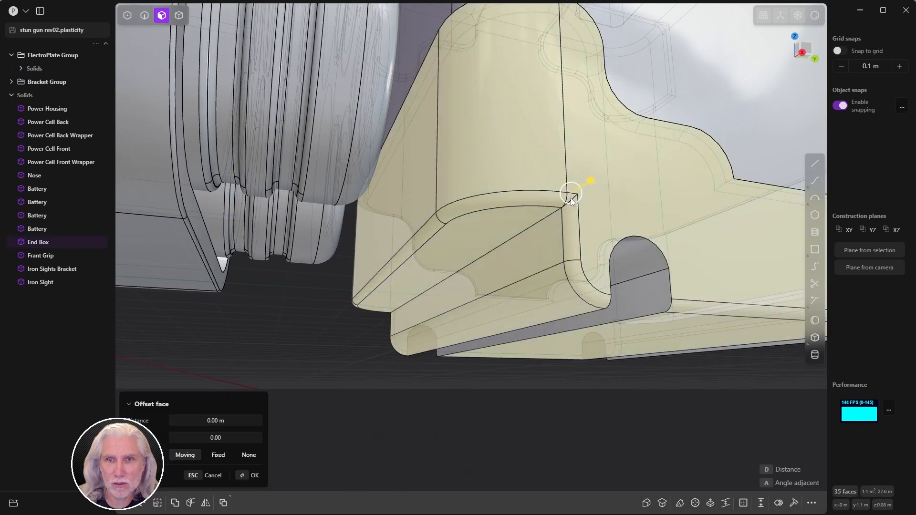
key(Escape)
Step: Select the narrow fillet faces around the end box's lower corners and slot edges and delete them
click(573, 199)
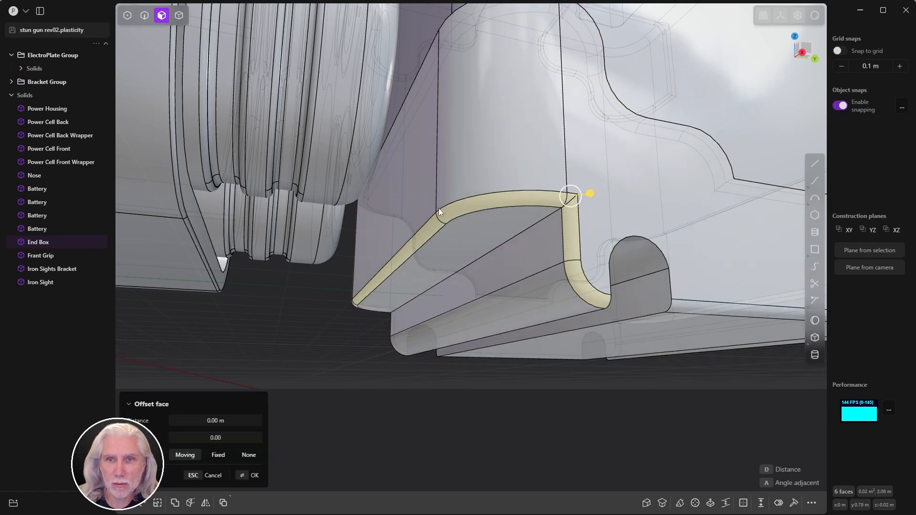
mouse_move(441, 210)
middle_down()
mouse_move(588, 194)
mouse_move(722, 265)
mouse_move(514, 229)
mouse_move(439, 205)
middle_up()
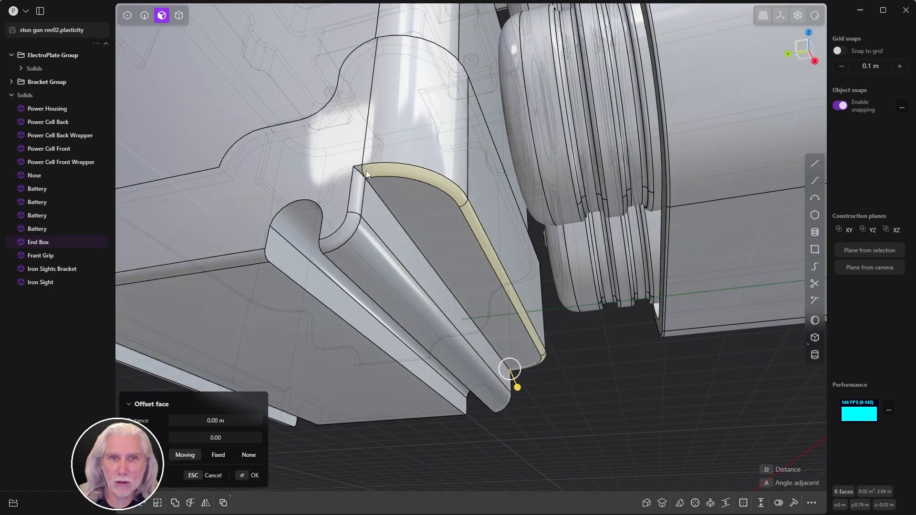
click(360, 173)
middle_drag(362, 174, 474, 265)
click(467, 260)
middle_drag(329, 200, 589, 236)
double_click(446, 288)
middle_drag(447, 282, 432, 235)
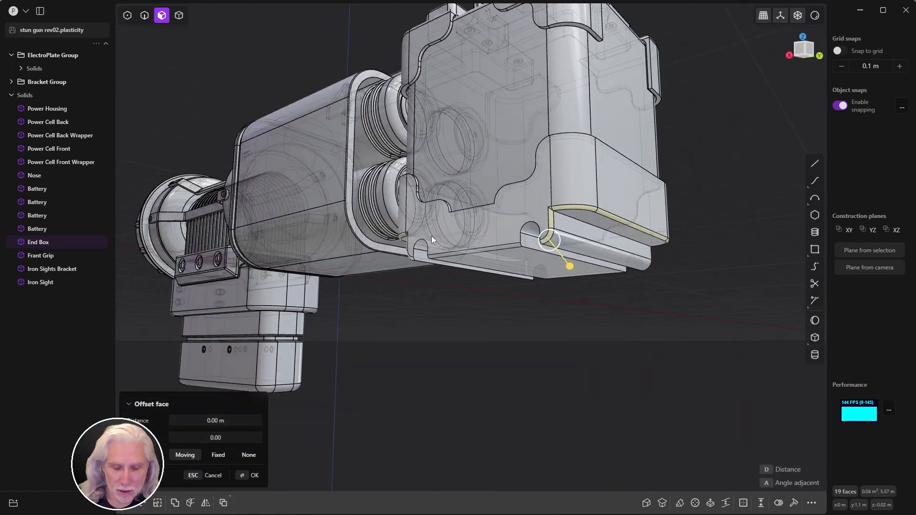
key(Escape)
scroll(683, 220, up, 5)
middle_drag(683, 222, 620, 282)
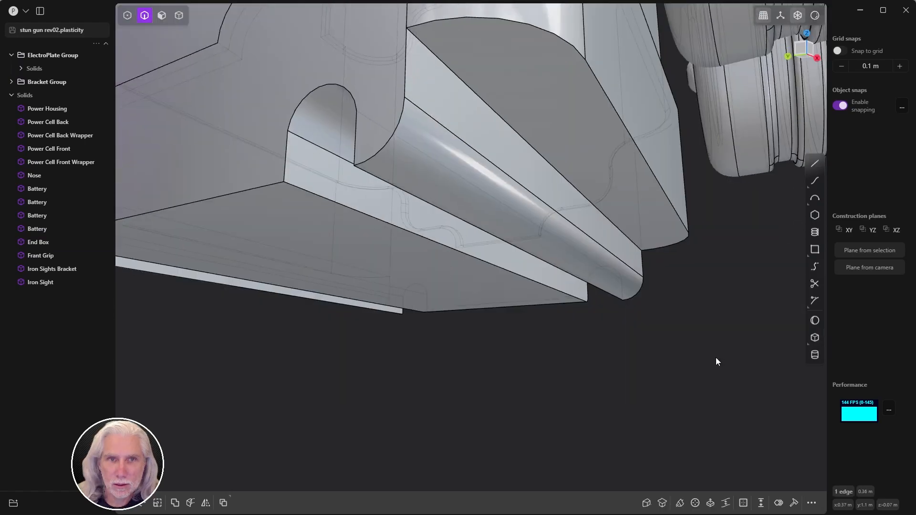
Step: Delete the remaining fillet face along the bottom edge of the end box's end face
middle_drag(716, 357, 607, 291)
mouse_move(385, 294)
middle_down()
mouse_move(606, 286)
mouse_move(394, 282)
mouse_move(380, 292)
middle_up()
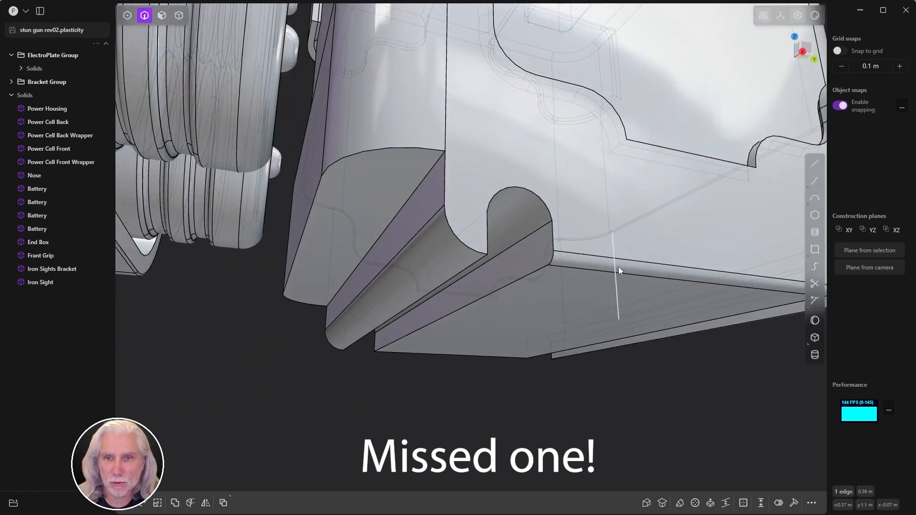
key(3)
click(618, 267)
key(Delete)
Step: Move the bottom edge of the end box's end face about -0.039 m along X
middle_drag(608, 376, 618, 333)
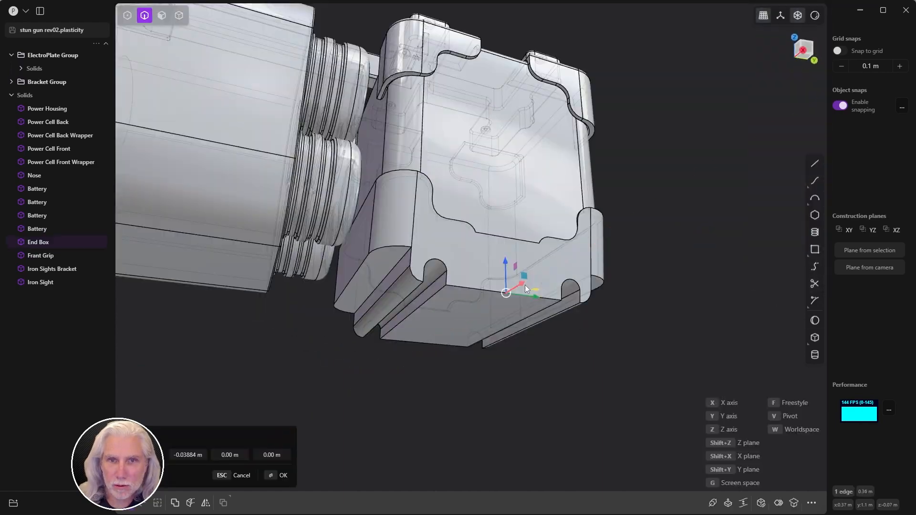
right_click(525, 285)
middle_drag(532, 349, 457, 336)
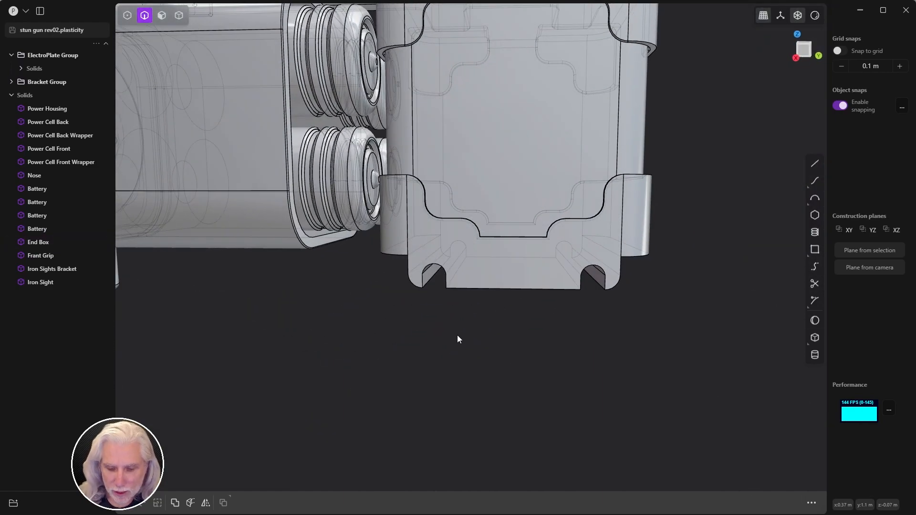
Step: Draw a horizontal line across the end box's end face, above the two rounded slots, between its two side edges in the right view
key(KP_3)
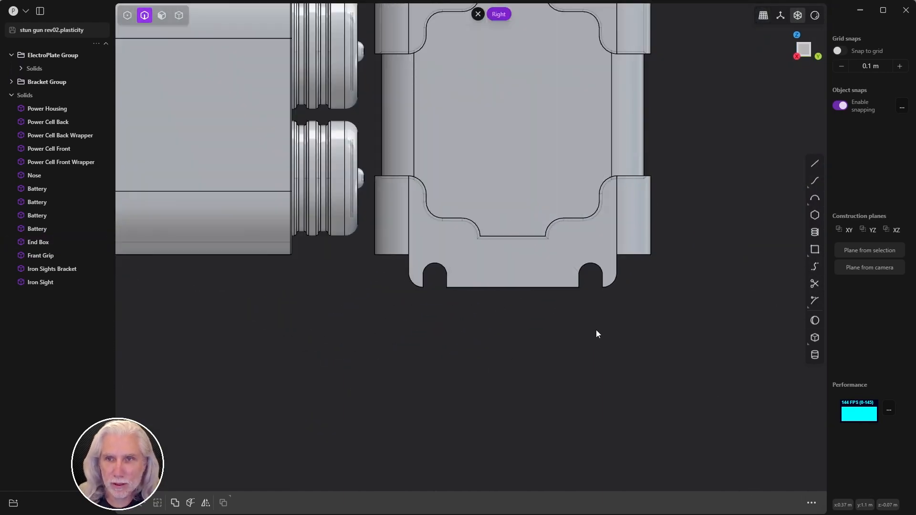
key(l)
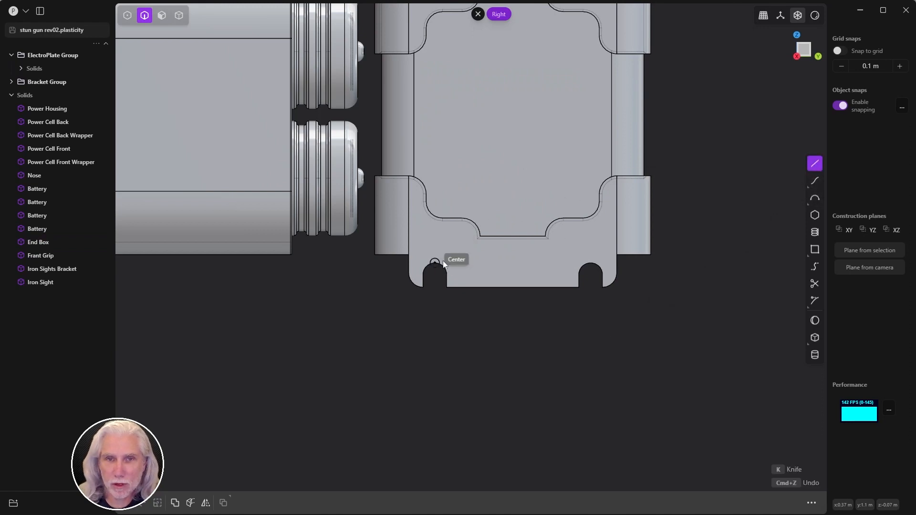
scroll(460, 237, up, 3)
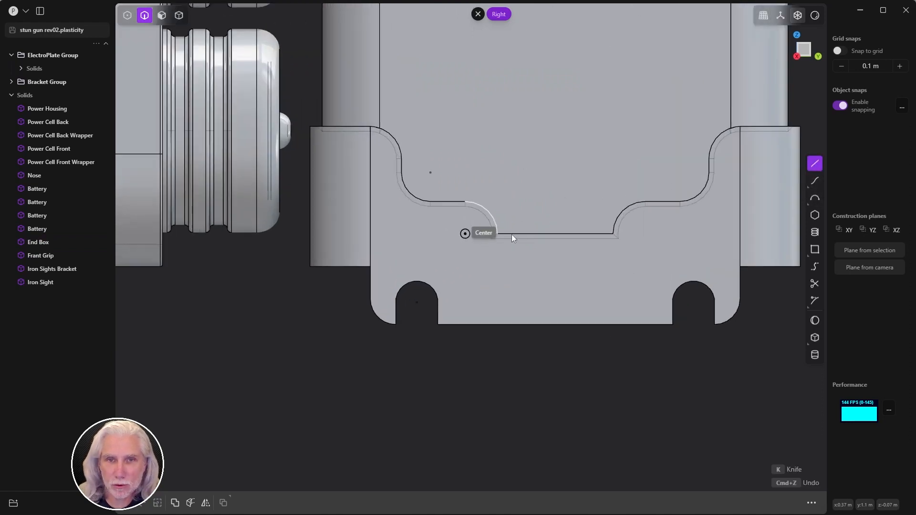
click(372, 266)
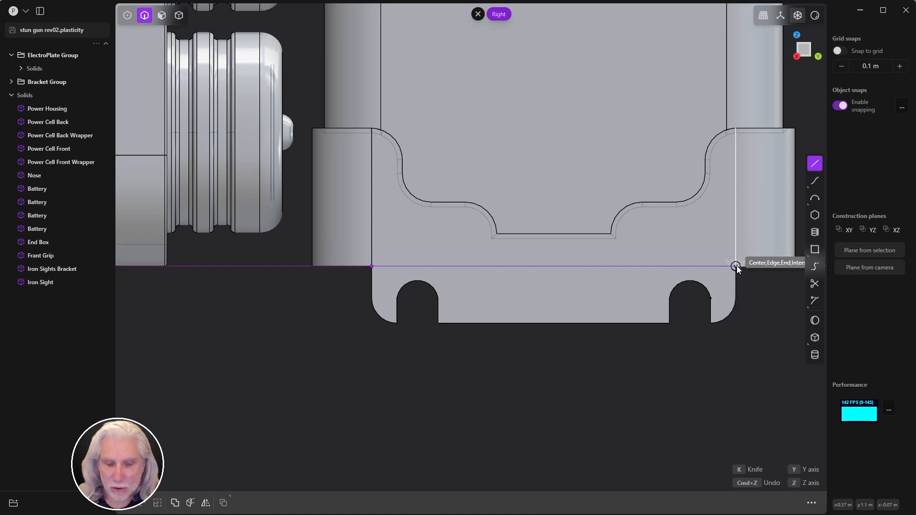
click(737, 266)
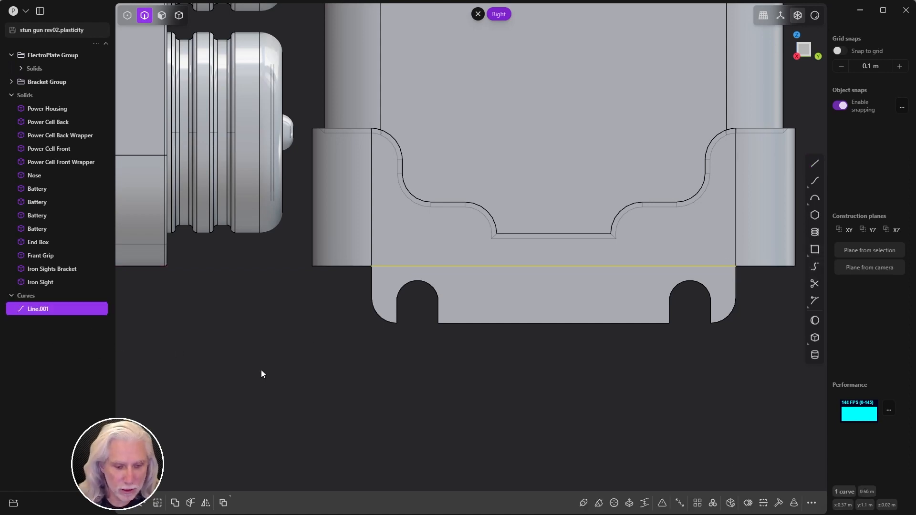
Step: Imprint the line onto the end box with the Vector method along X, bidirectionally, and delete the leftover curve
key(shift+i)
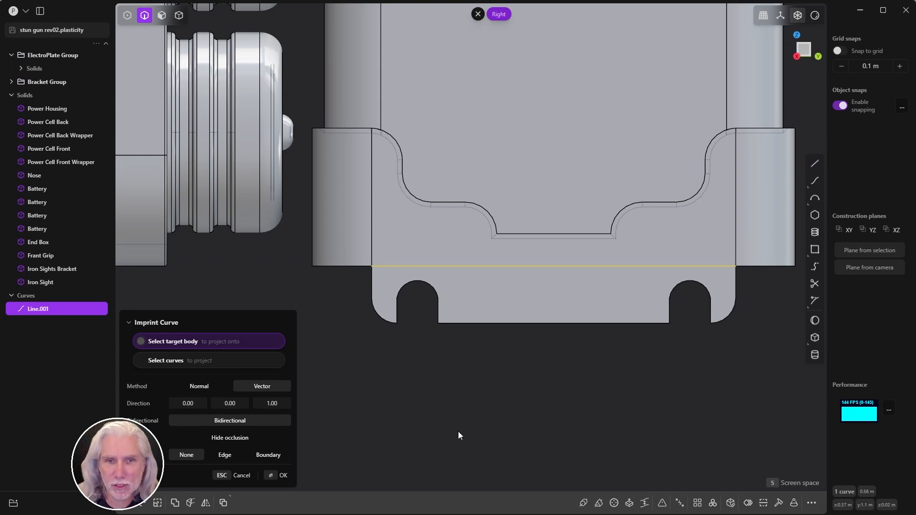
click(500, 292)
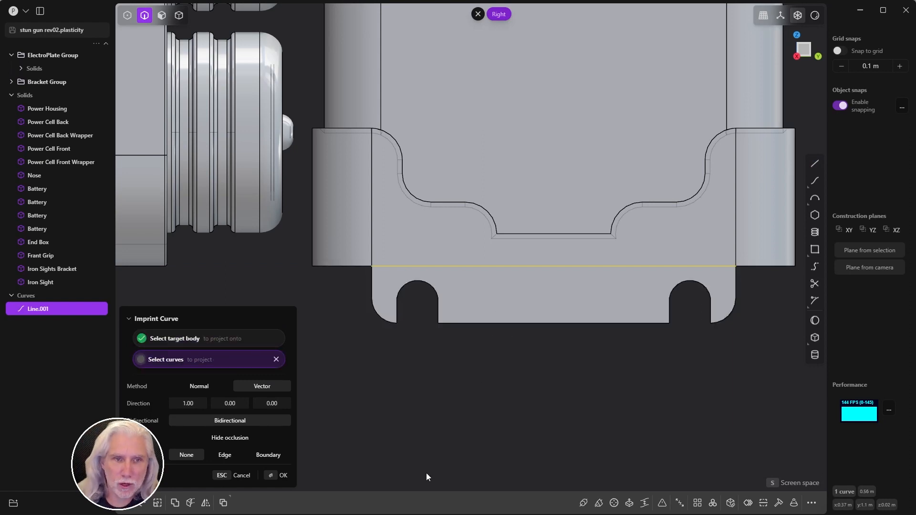
click(282, 475)
click(37, 309)
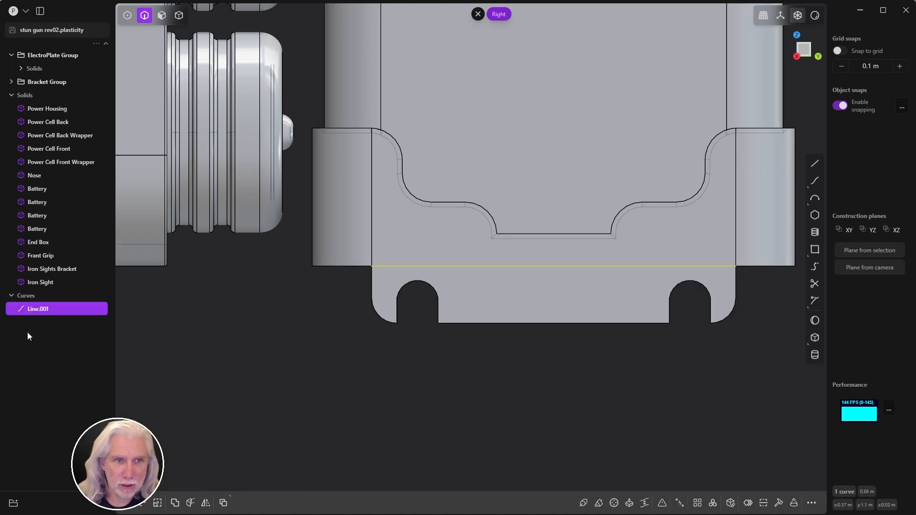
key(Delete)
Step: Move the bottom edge of the end box's outer end face, on the +X side, by -0.04 m along X
middle_drag(464, 278, 524, 265)
click(470, 296)
key(f)
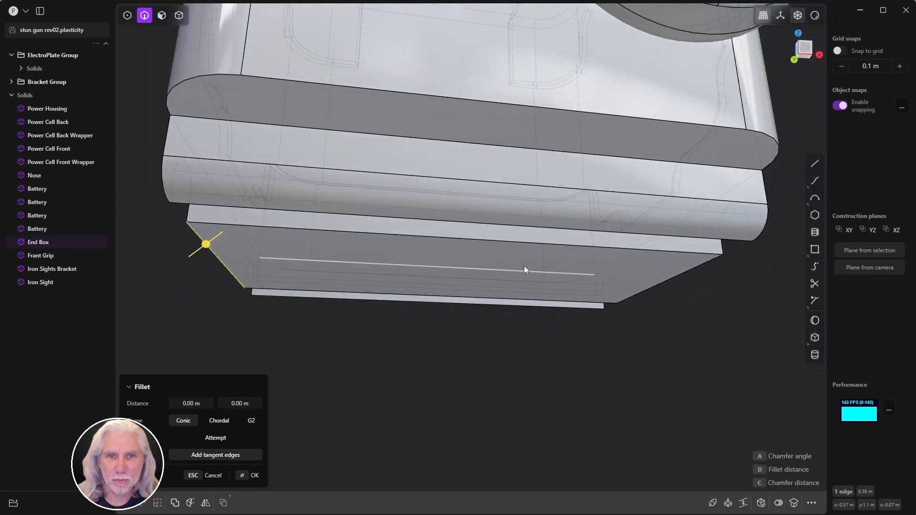
click(666, 283)
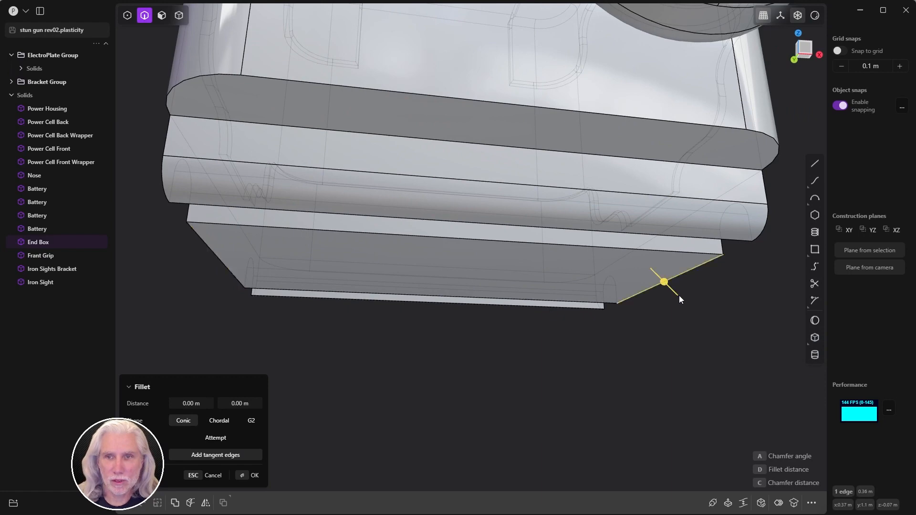
middle_drag(678, 303, 589, 304)
key(g)
drag(598, 288, 580, 294)
key(Tab)
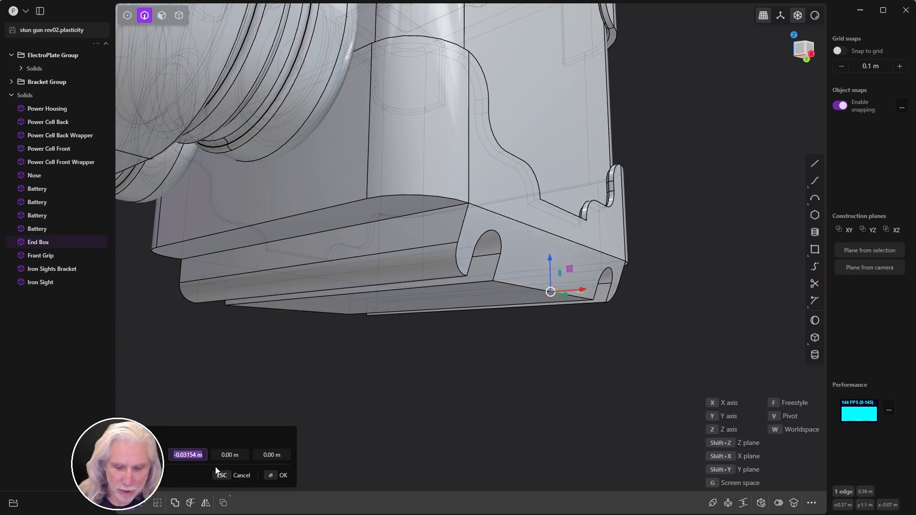
text(-0.0)
text(4)
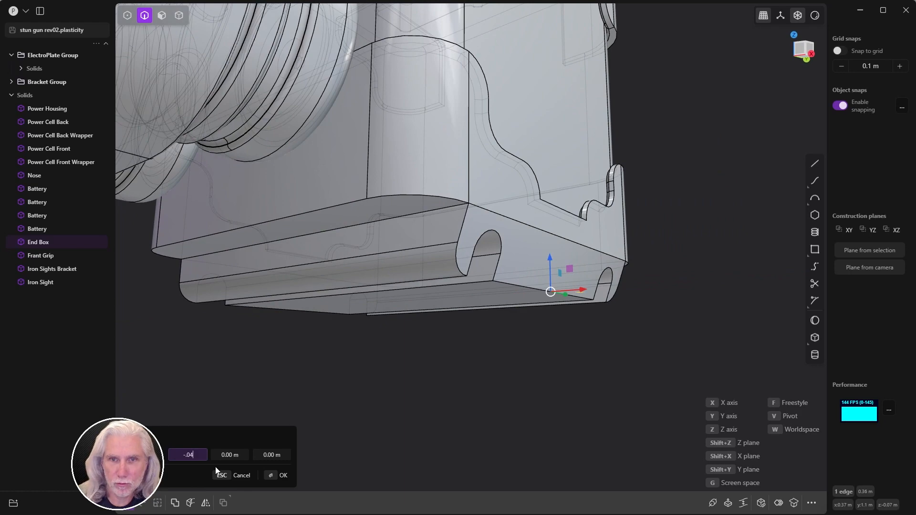
key(Return)
Step: Move the bottom edge of the end box's opposite end face, on the -X side, by 0.04 m along X
key(f)
middle_drag(440, 391, 466, 295)
click(448, 291)
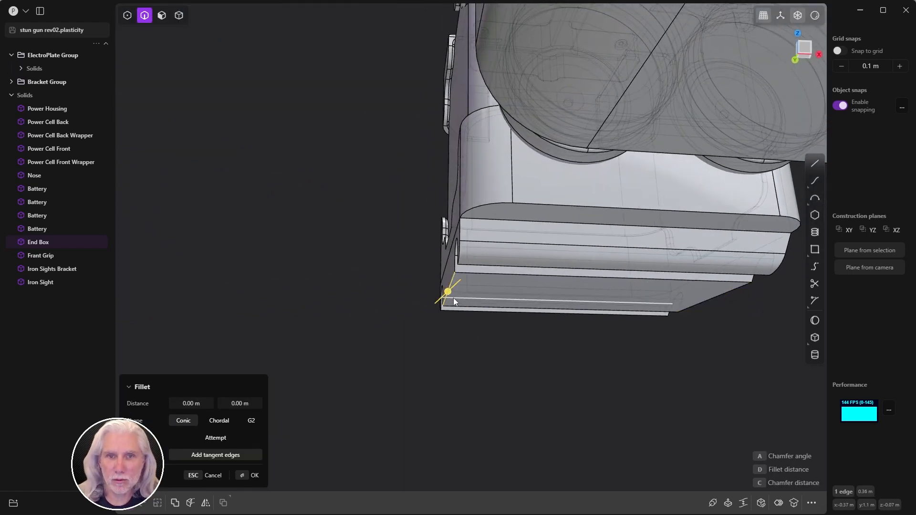
key(g)
drag(479, 296, 498, 294)
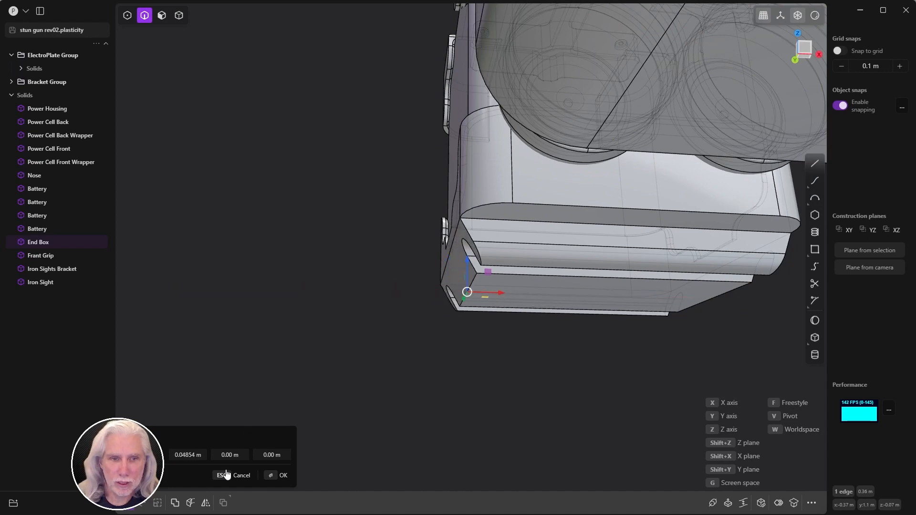
click(200, 453)
text(0)
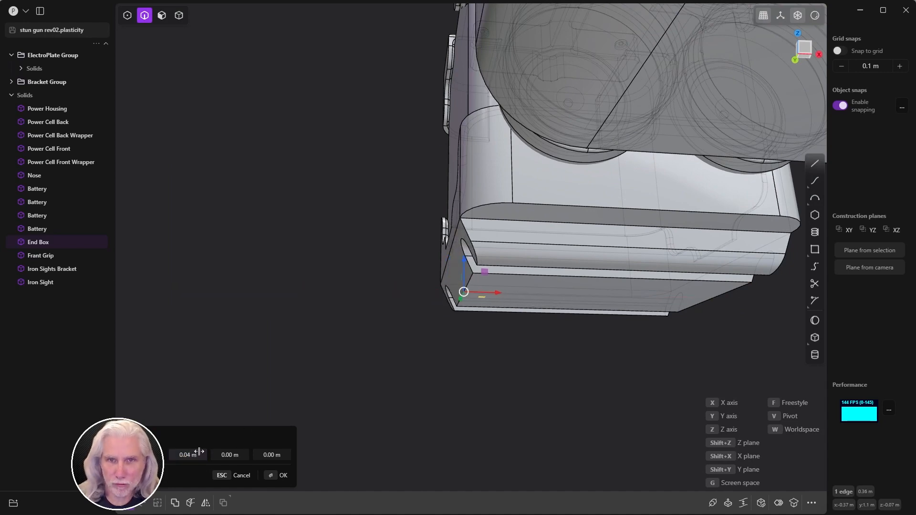
key(Return)
key(Escape)
middle_drag(512, 348, 565, 403)
scroll(408, 380, down, 5)
scroll(322, 365, up, 3)
scroll(529, 377, down, 5)
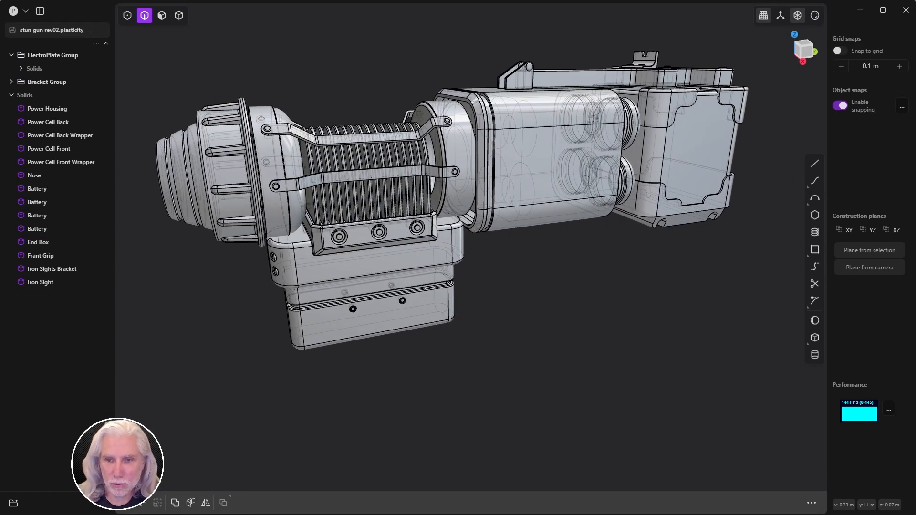
middle_drag(623, 371, 542, 244)
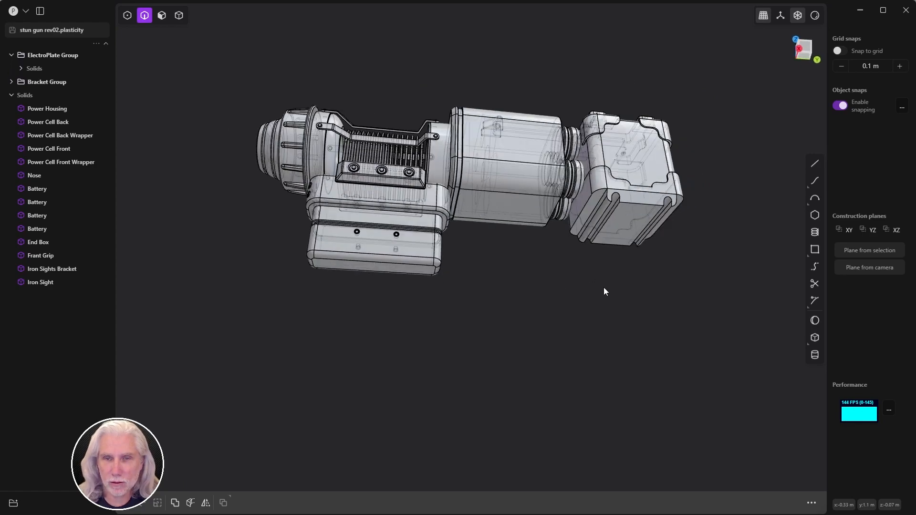
middle_drag(603, 287, 635, 397)
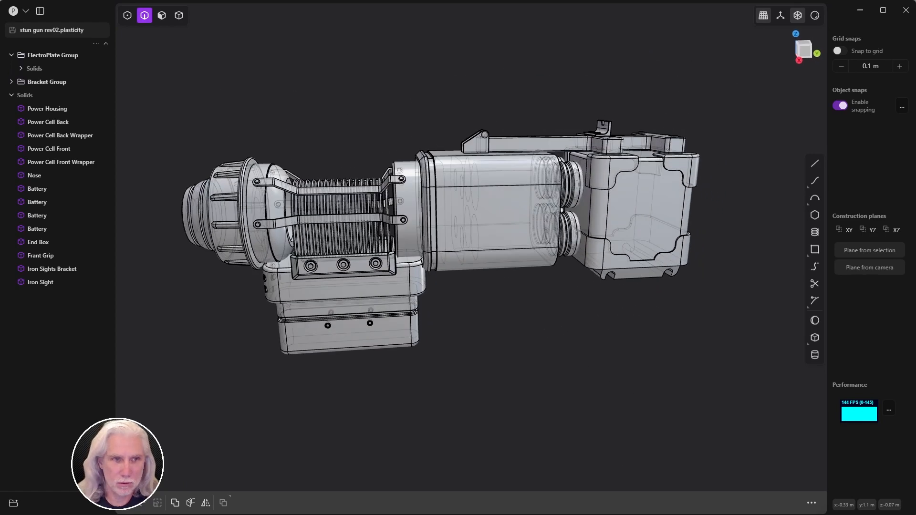